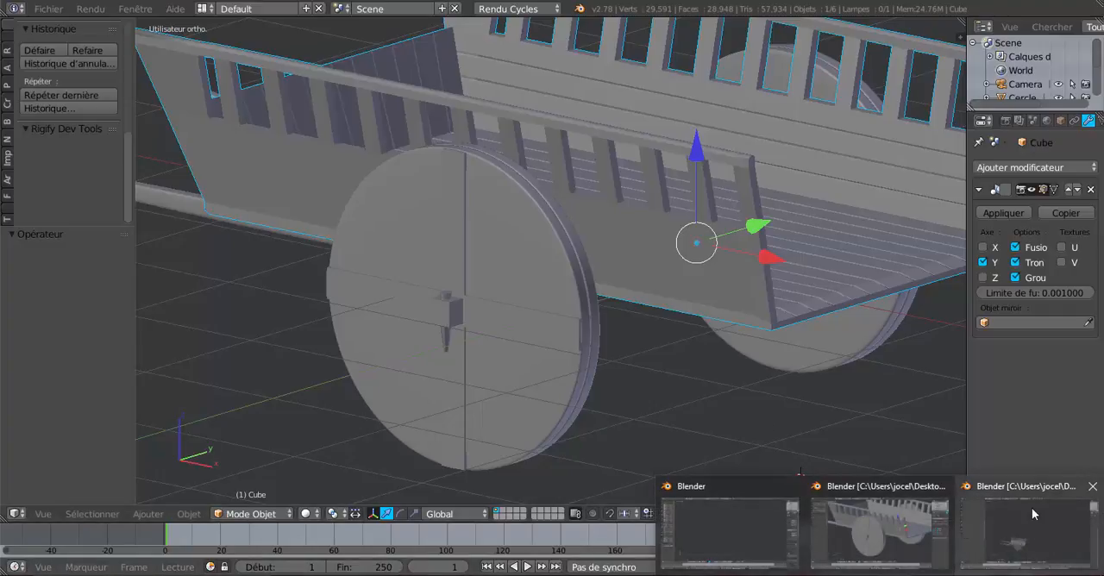
- Examine the wooden cart model's body, axle and plank wheels with their hub pins from several angles
mouse_move(1033, 516)
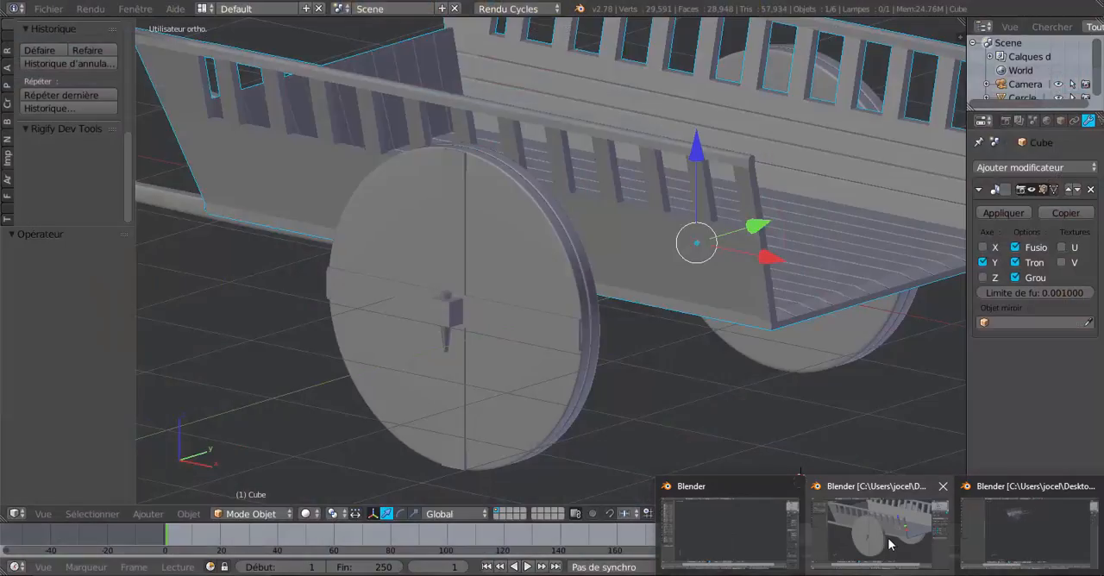
click(891, 544)
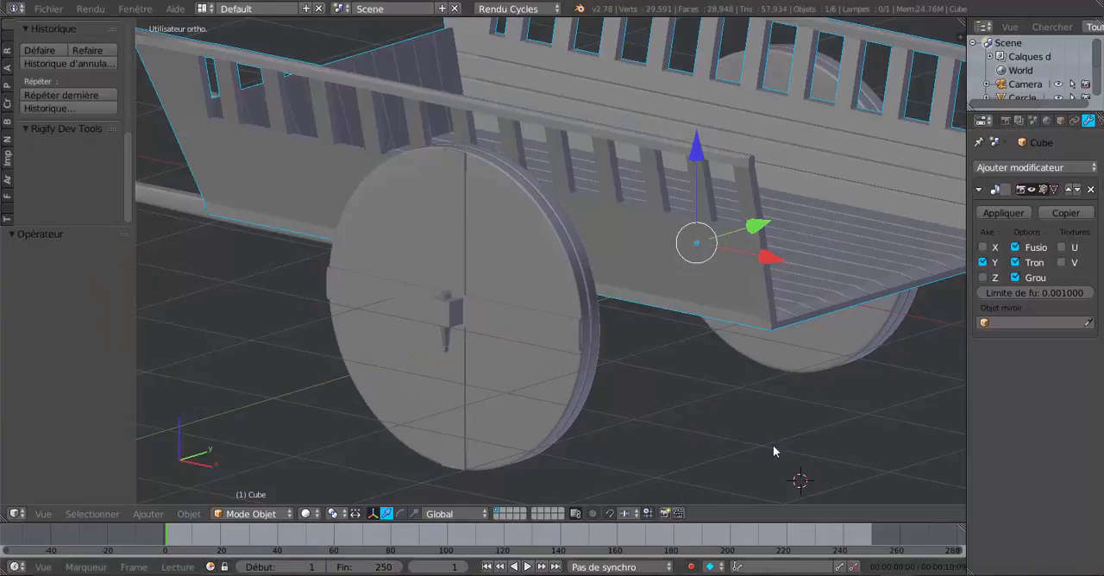
middle_drag(482, 407, 468, 391)
scroll(469, 396, up, 1)
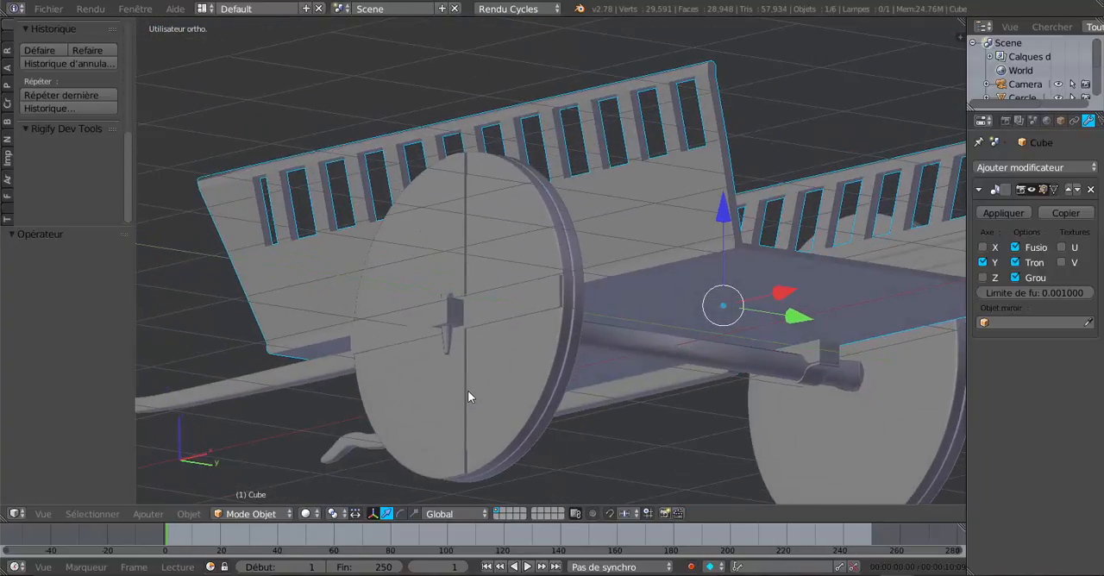
middle_drag(467, 319, 626, 387)
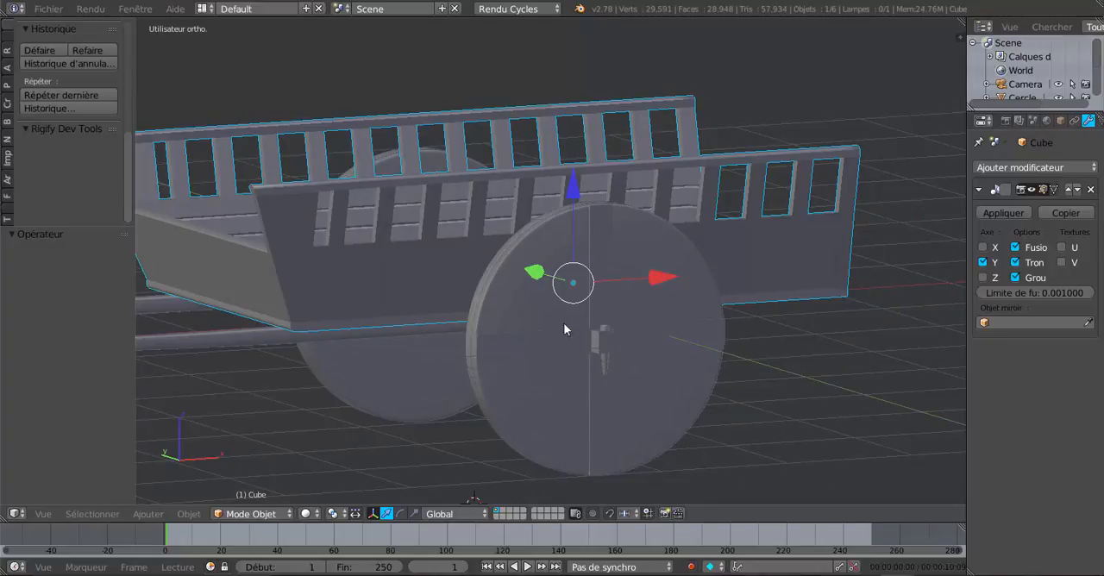
middle_drag(610, 407, 479, 408)
scroll(478, 404, up, 4)
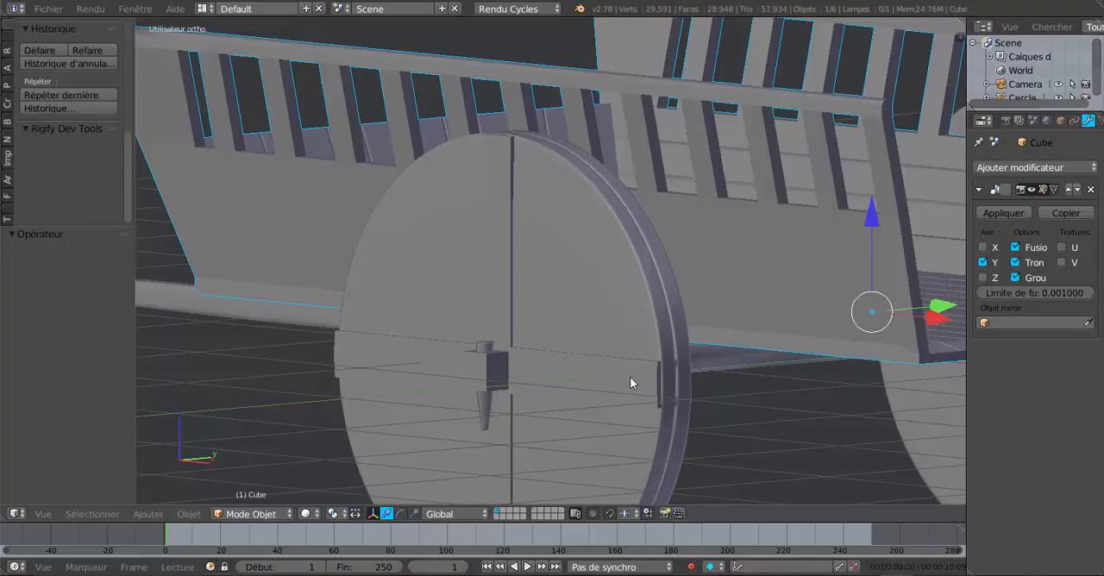
middle_drag(630, 377, 653, 375)
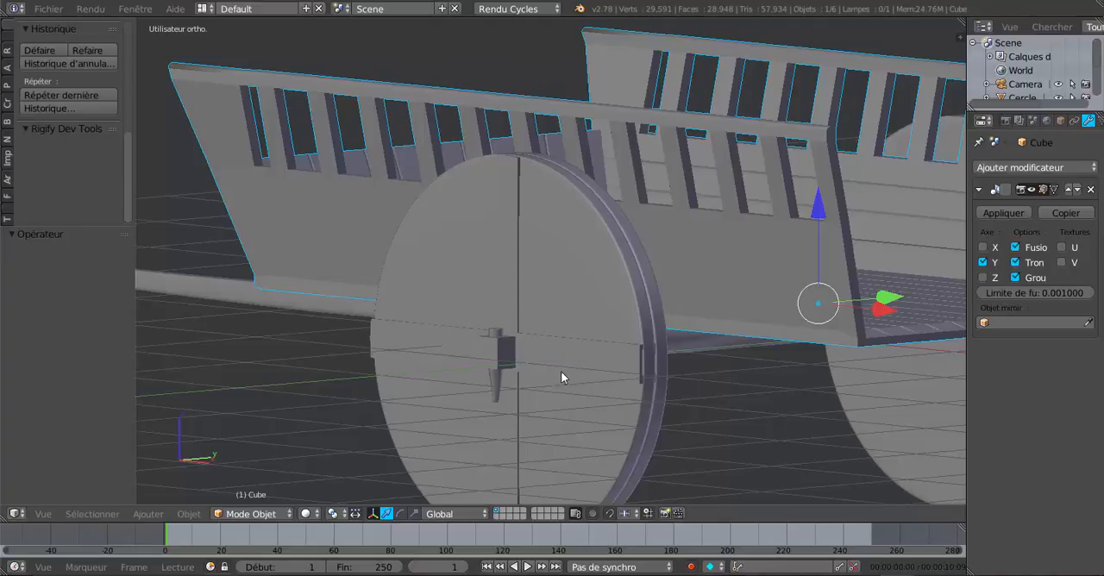
middle_drag(603, 406, 774, 436)
scroll(625, 394, up, 1)
scroll(615, 398, up, 1)
scroll(615, 398, down, 3)
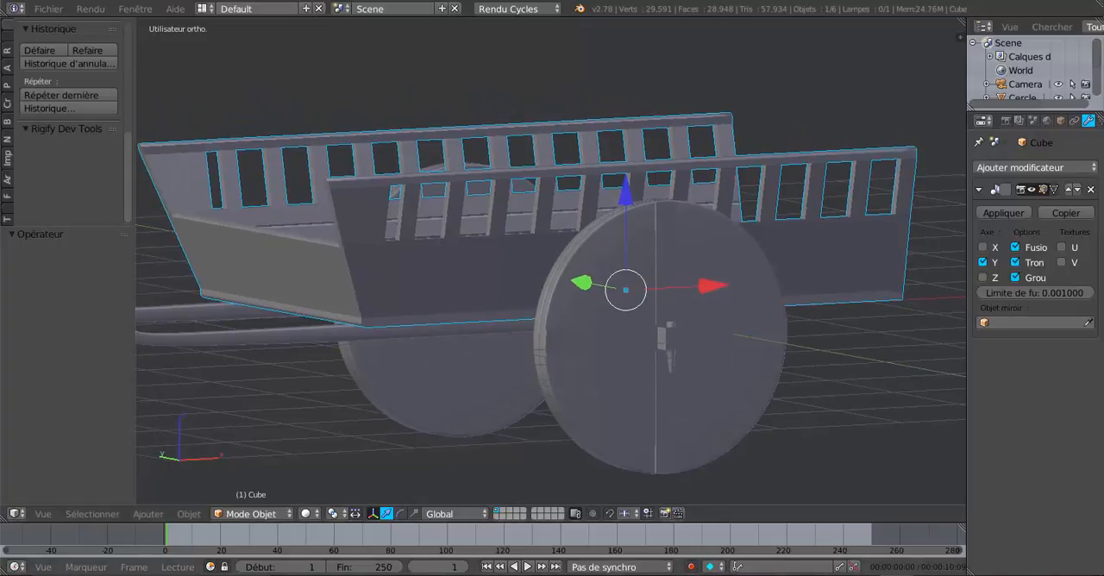
mouse_move(880, 575)
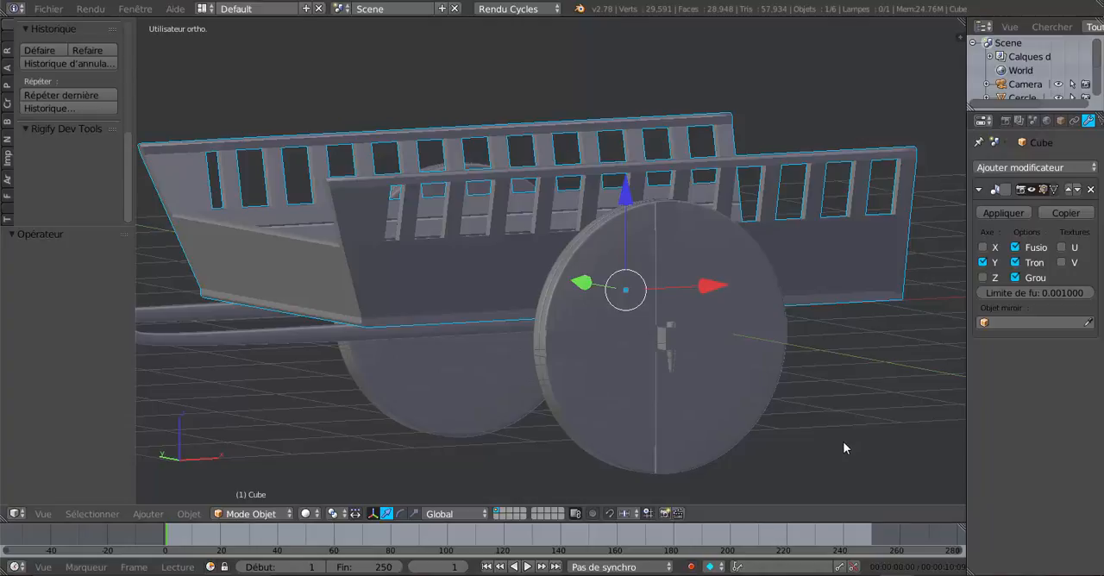
middle_drag(788, 446, 661, 390)
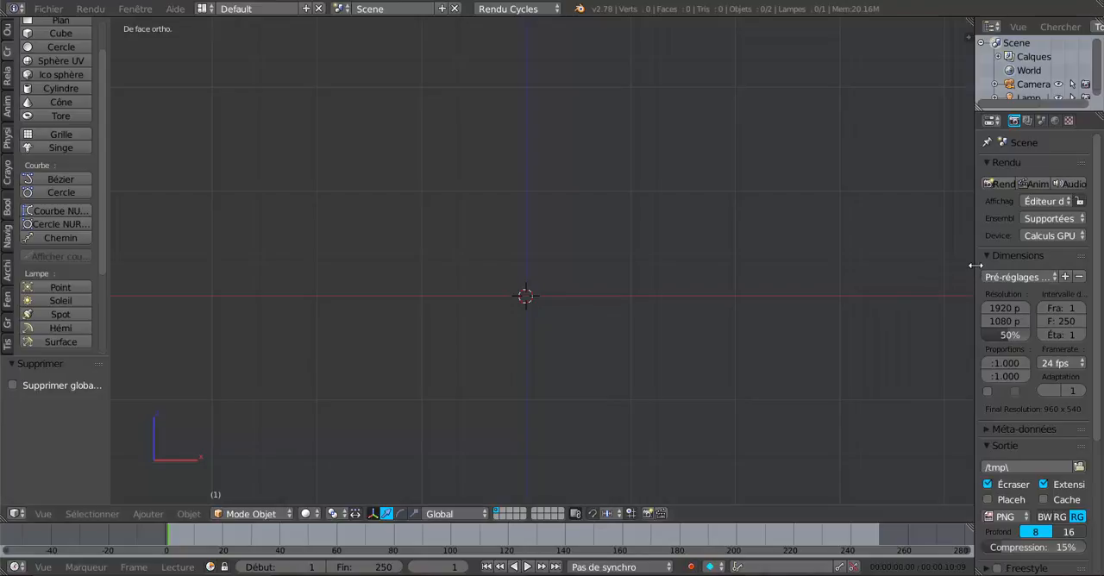
- Add a grid mesh with 10 by 10 subdivisions in the empty scene and rotate it 90° about the X axis
drag(974, 265, 1021, 269)
scroll(688, 354, up, 2)
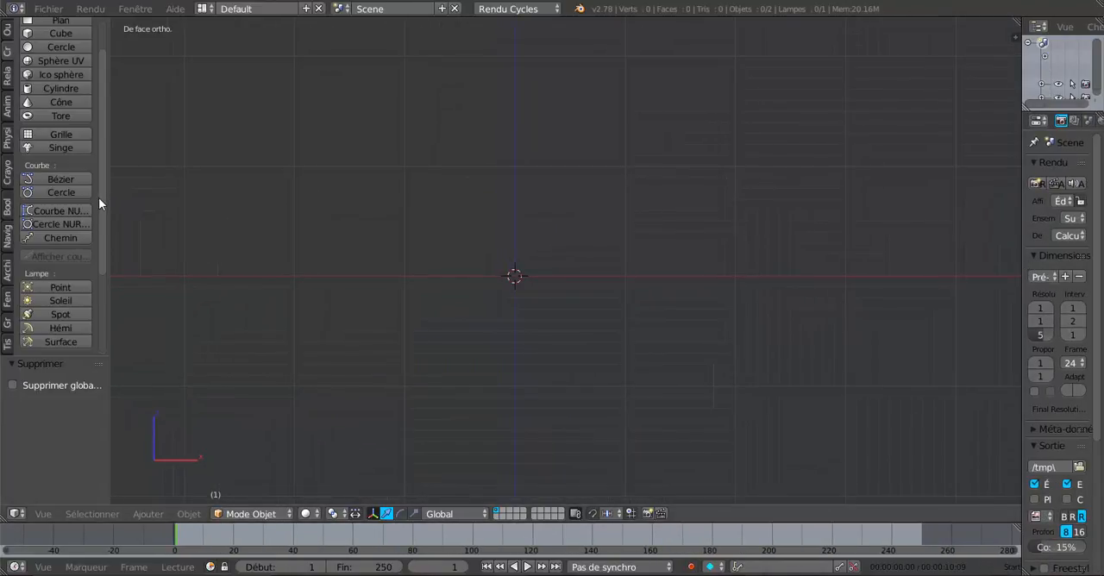
scroll(99, 192, up, 2)
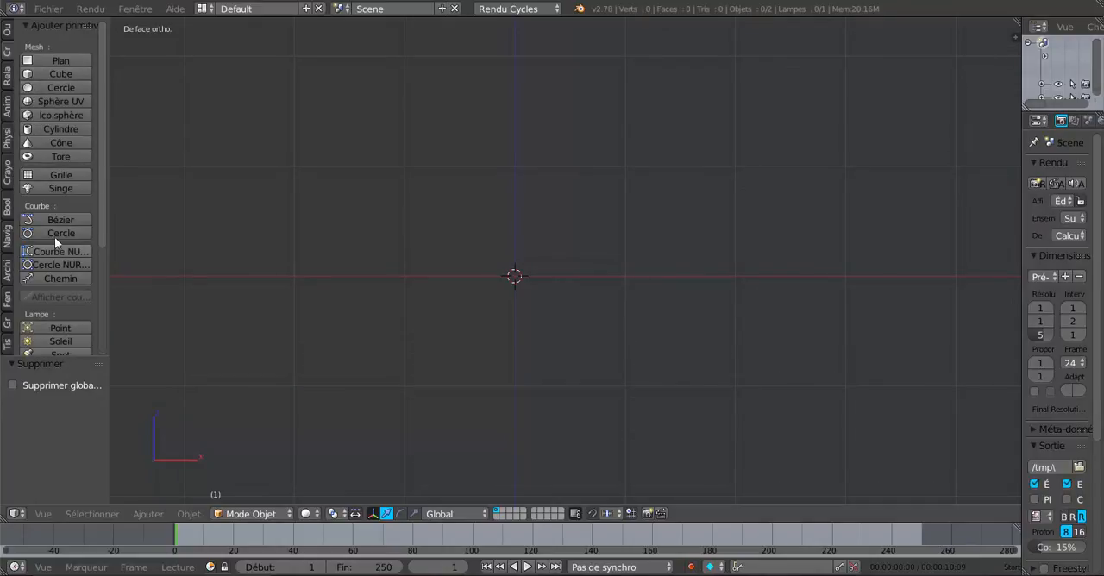
click(51, 176)
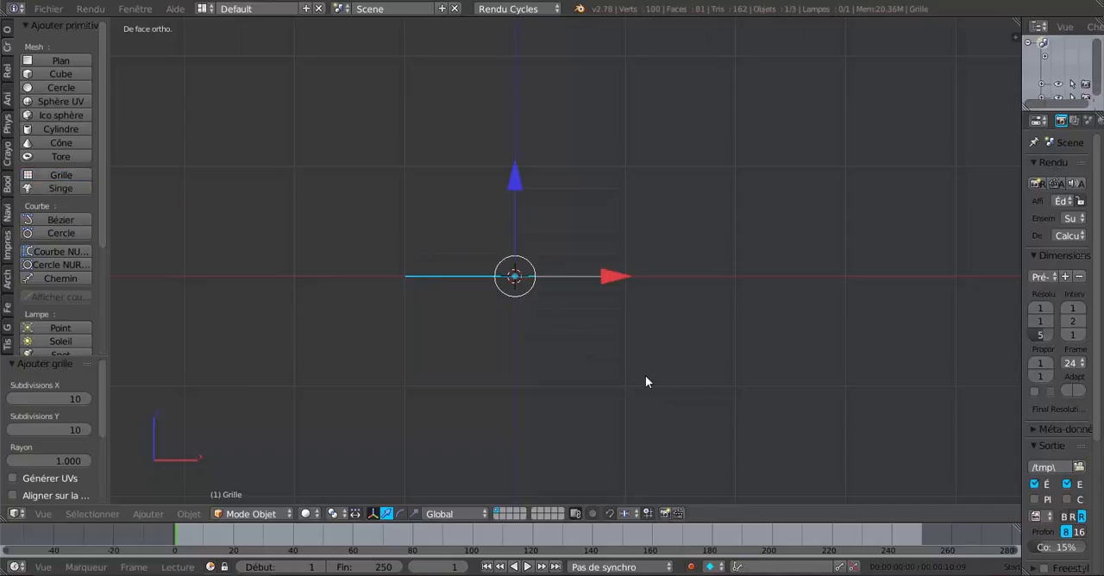
text(rx)
text(90)
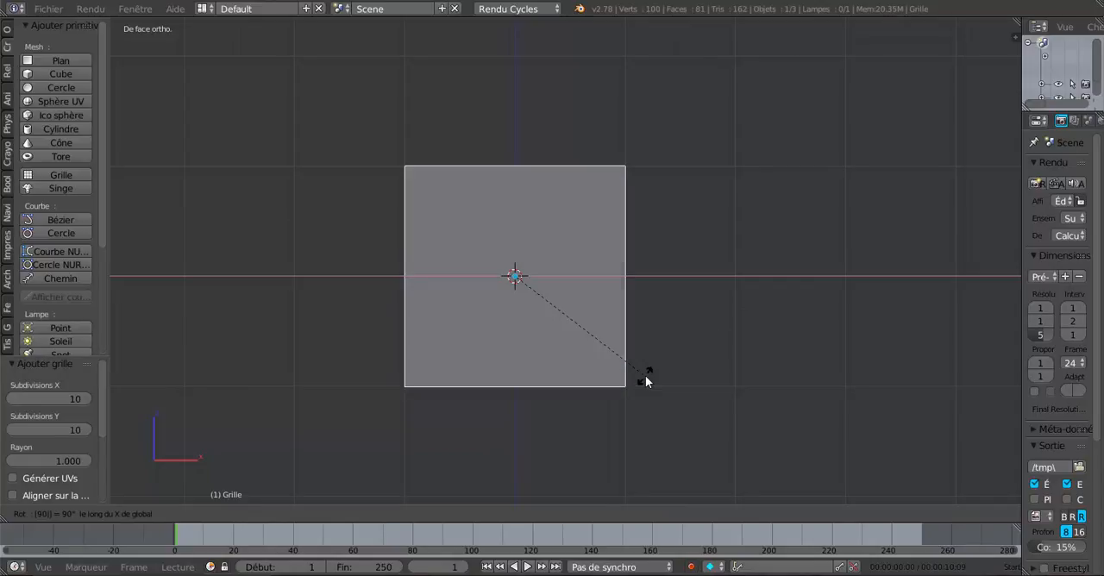
key(Return)
- Delete the four 4-by-4 corner blocks of faces from the grid, leaving a cross one face wide
key(Tab)
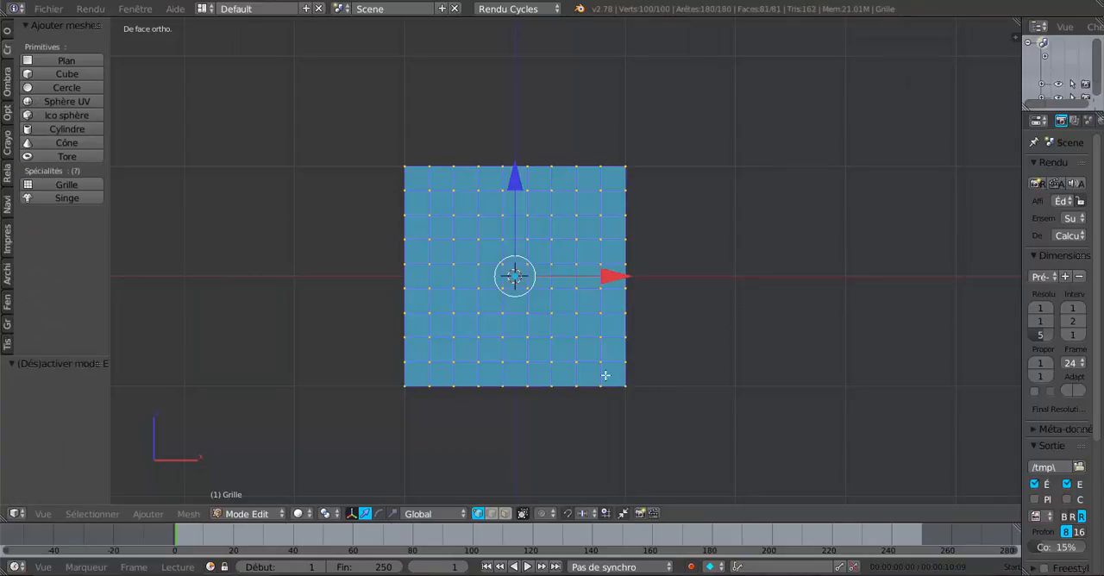
click(505, 514)
key(c)
key(Escape)
key(a)
key(c)
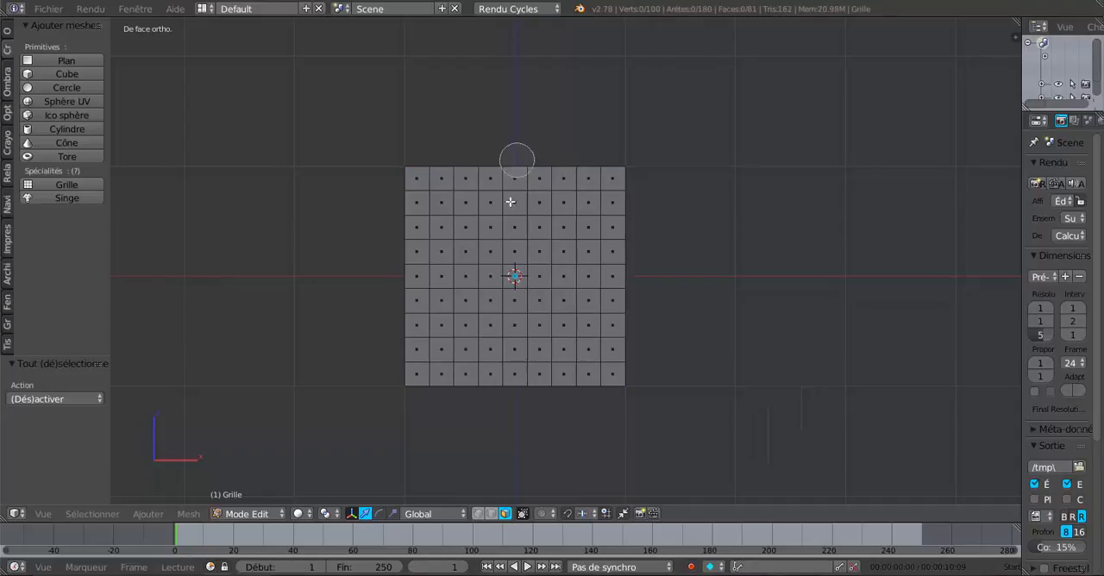
mouse_move(549, 161)
mouse_down()
mouse_move(552, 246)
mouse_move(636, 239)
mouse_move(607, 173)
mouse_up()
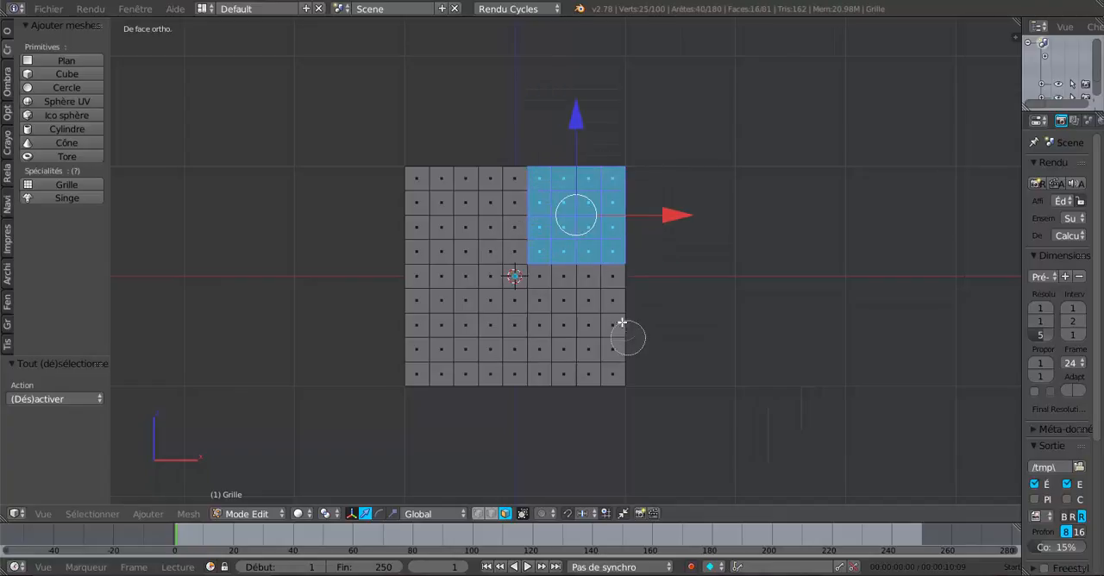
mouse_move(629, 335)
mouse_down()
mouse_move(566, 313)
mouse_move(563, 345)
mouse_move(639, 370)
mouse_up()
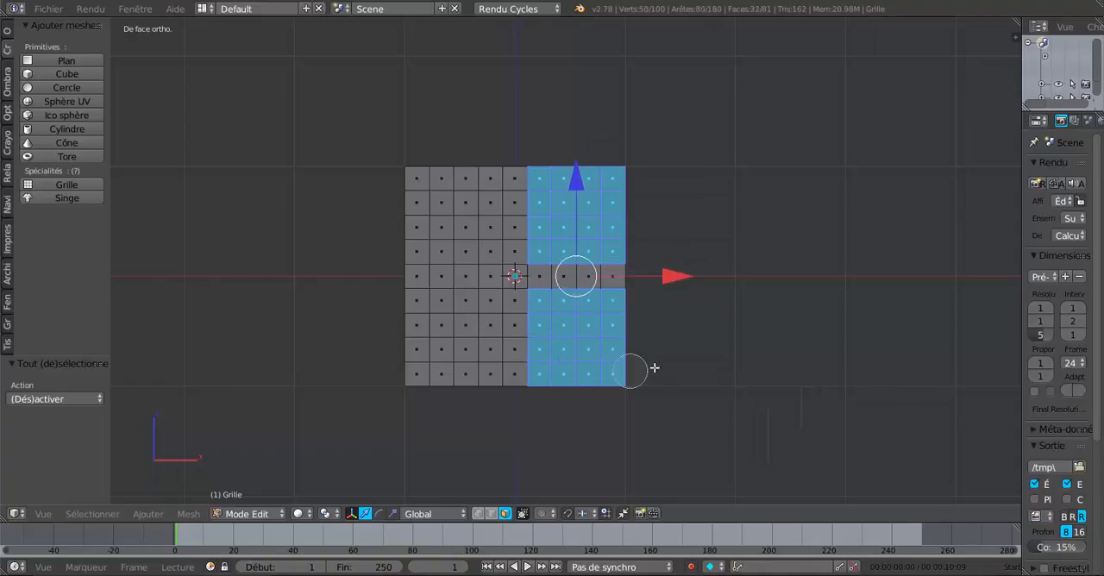
mouse_move(455, 334)
mouse_down()
mouse_move(426, 316)
mouse_move(466, 316)
mouse_move(466, 367)
mouse_move(412, 360)
mouse_up()
mouse_move(404, 230)
mouse_down()
mouse_move(470, 231)
mouse_move(468, 197)
mouse_move(419, 176)
mouse_up()
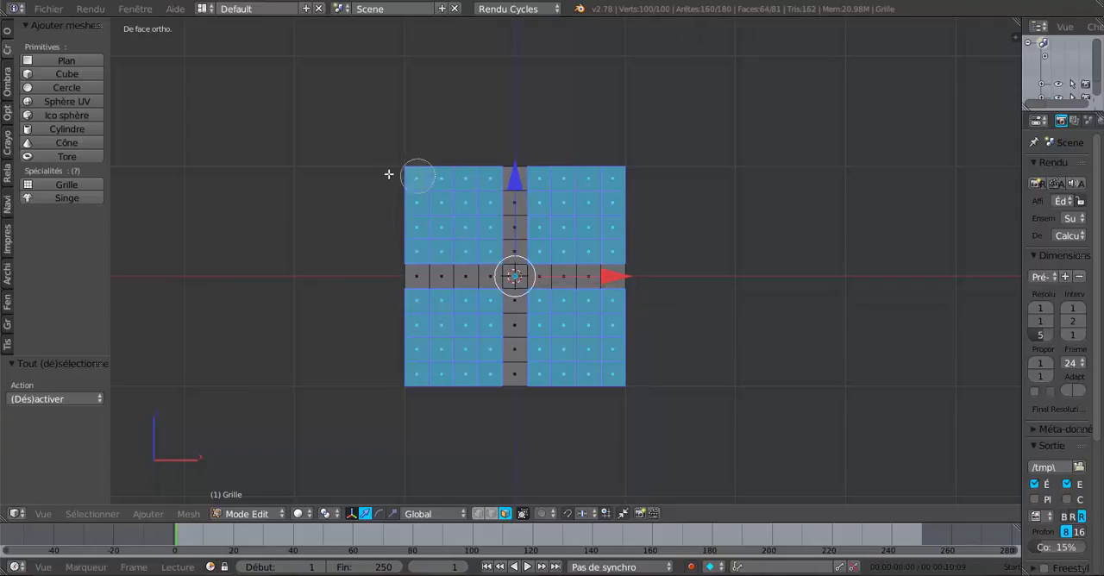
right_click(376, 174)
key(x)
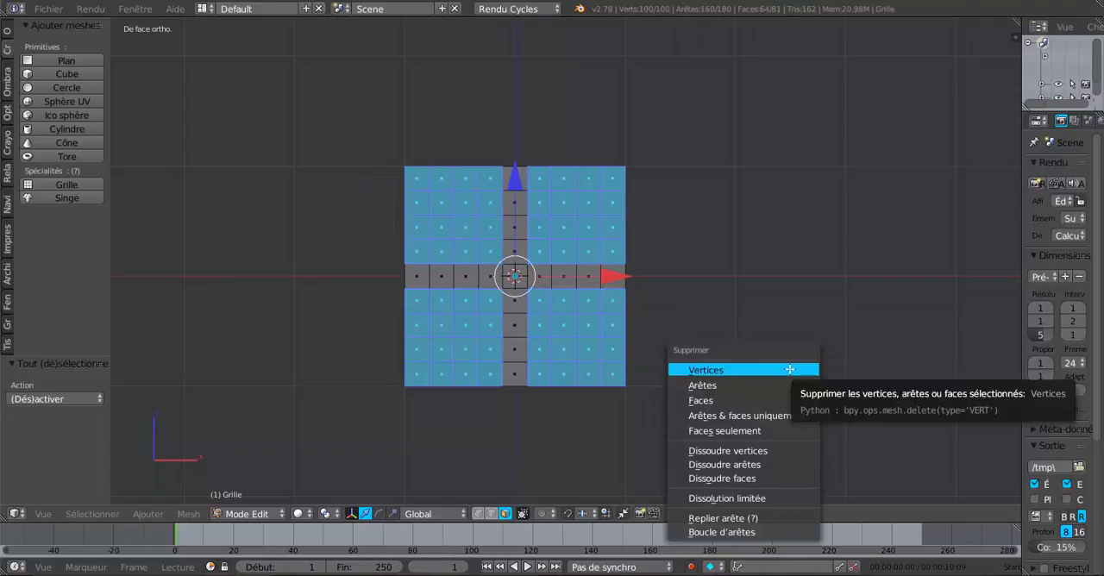
click(775, 397)
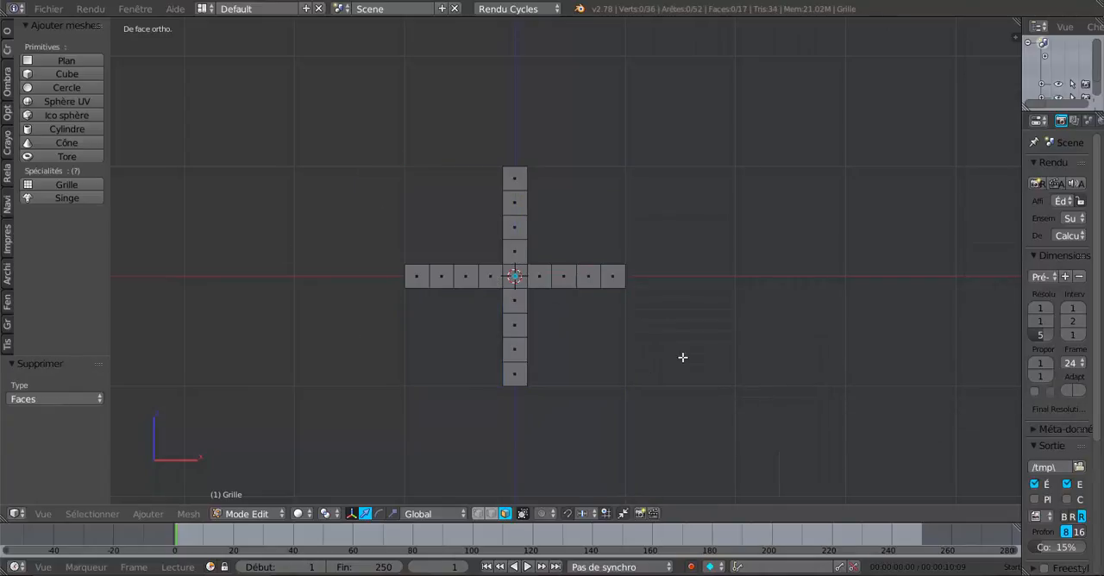
key(Tab)
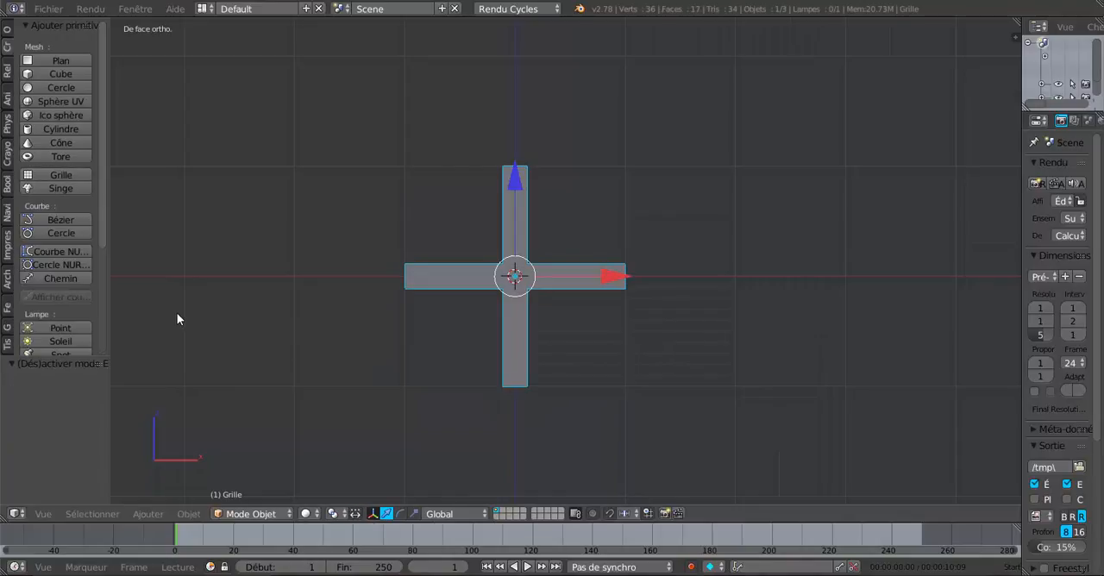
- Add a 32-vertex circle mesh of radius 1 around the cross and rotate it 90° about the X axis
click(41, 89)
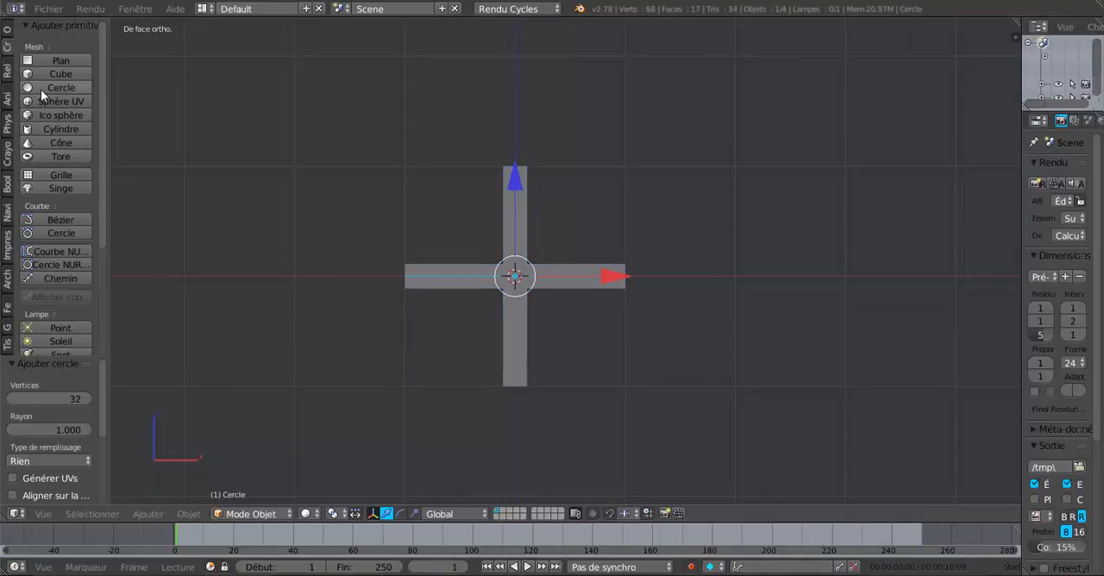
key(r)
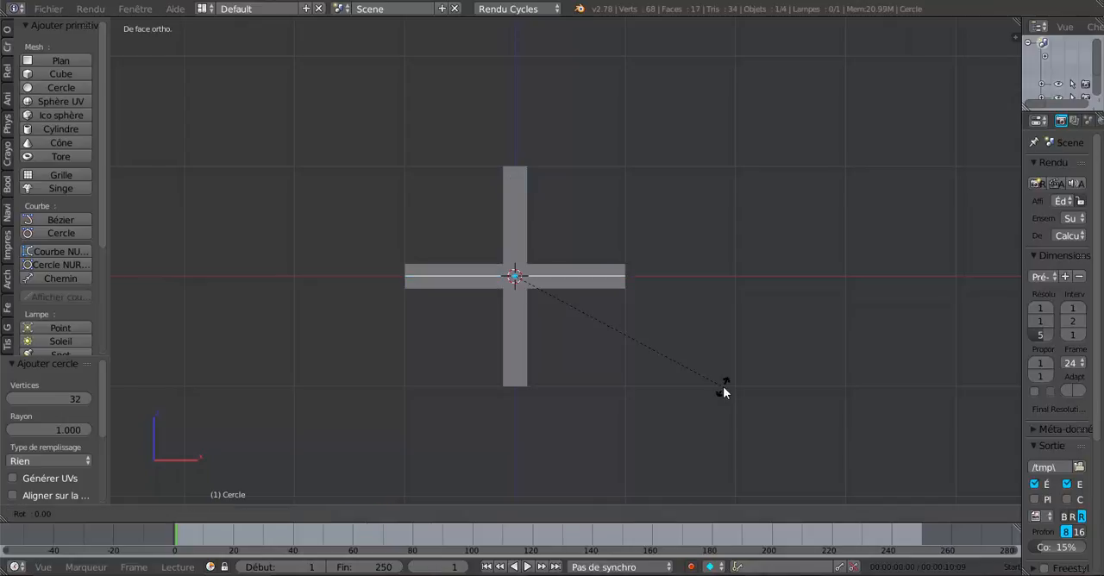
text(x90)
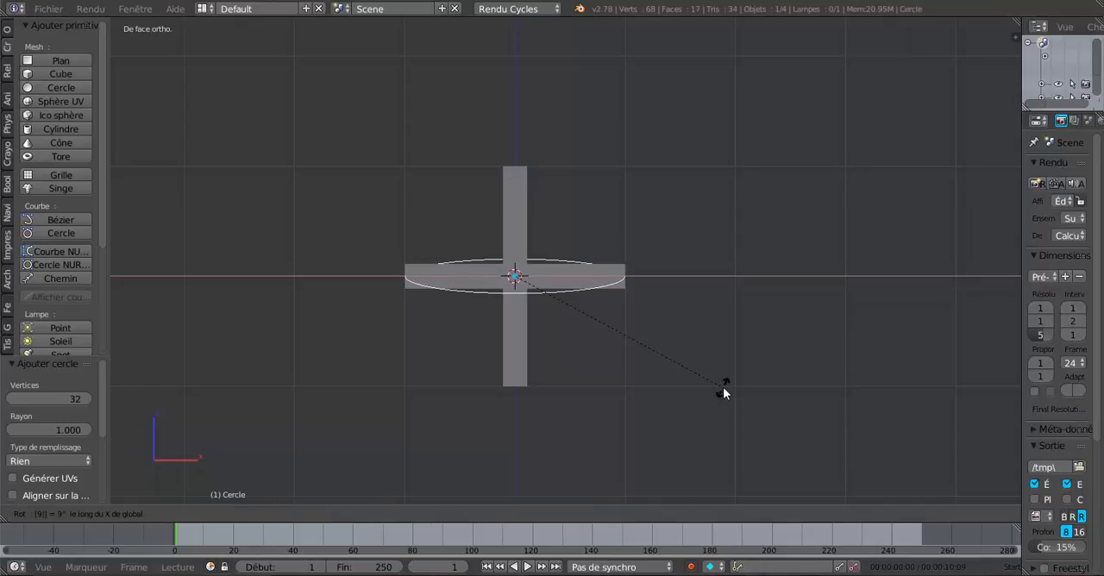
key(Return)
scroll(723, 388, up, 1)
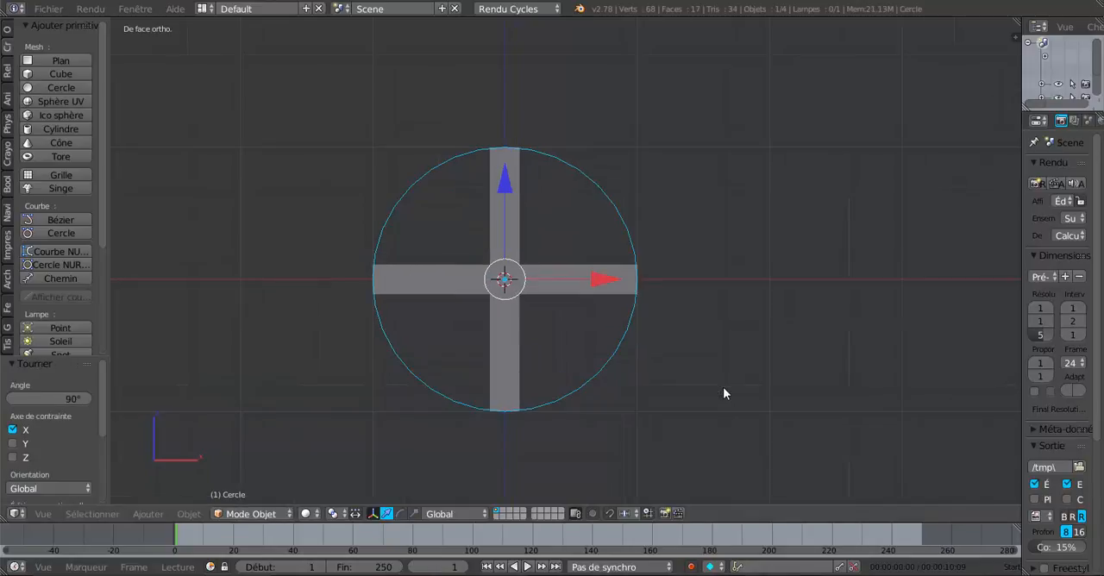
- In wireframe display, extrude all the circle's vertices inward at a scale of about 0.137 to form a small hub ring
key(z)
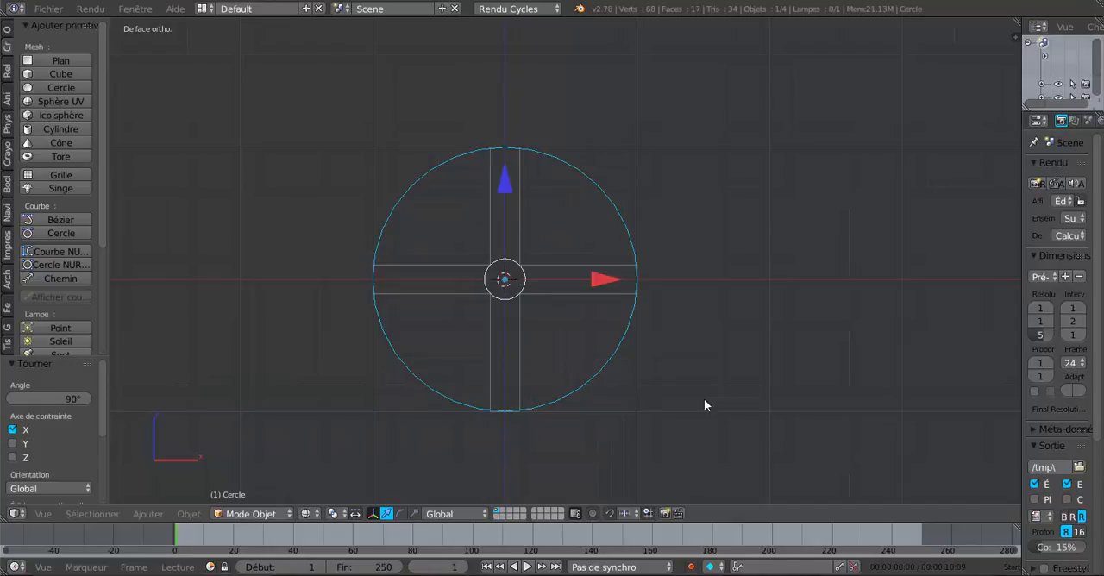
scroll(553, 336, up, 2)
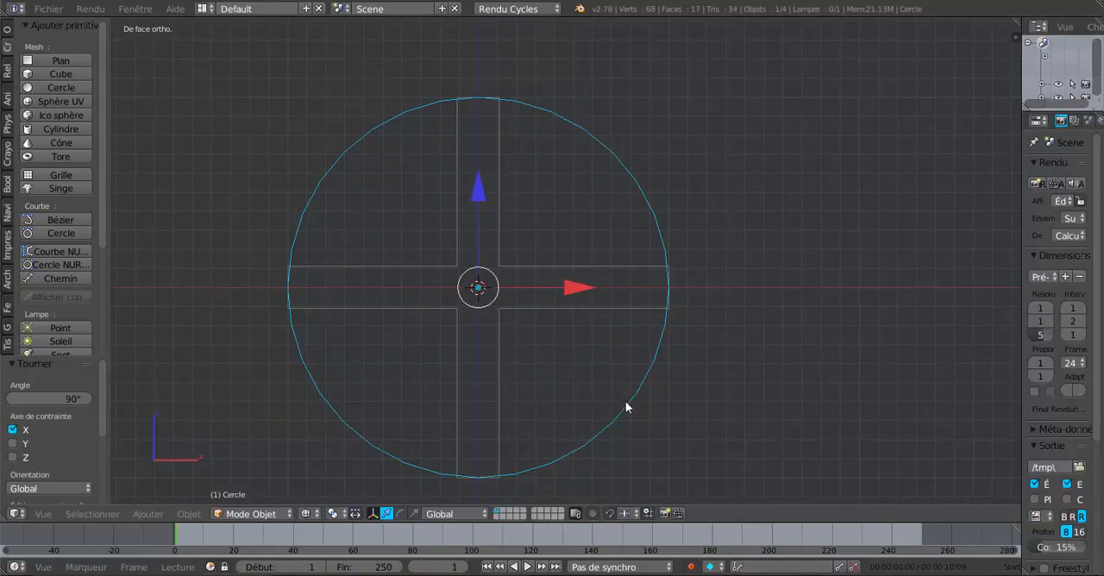
key(Tab)
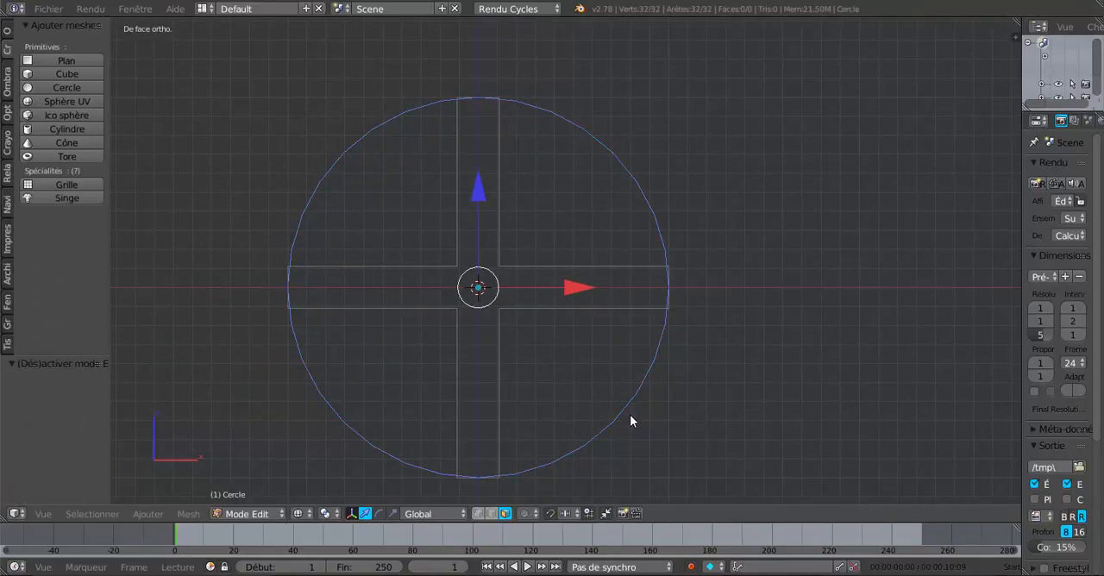
click(478, 513)
key(e)
key(s)
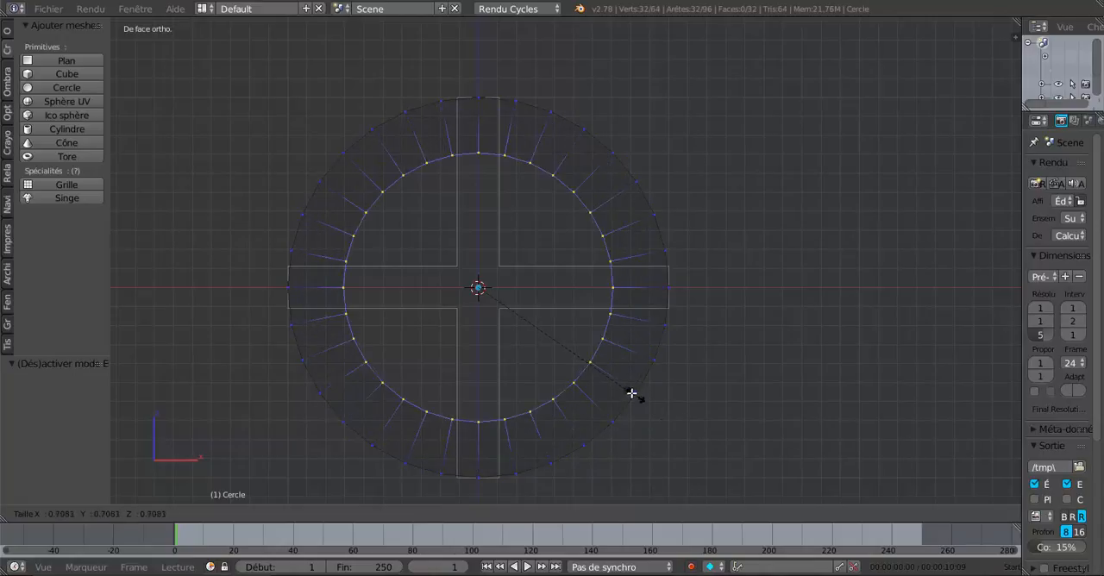
click(515, 297)
scroll(470, 371, up, 2)
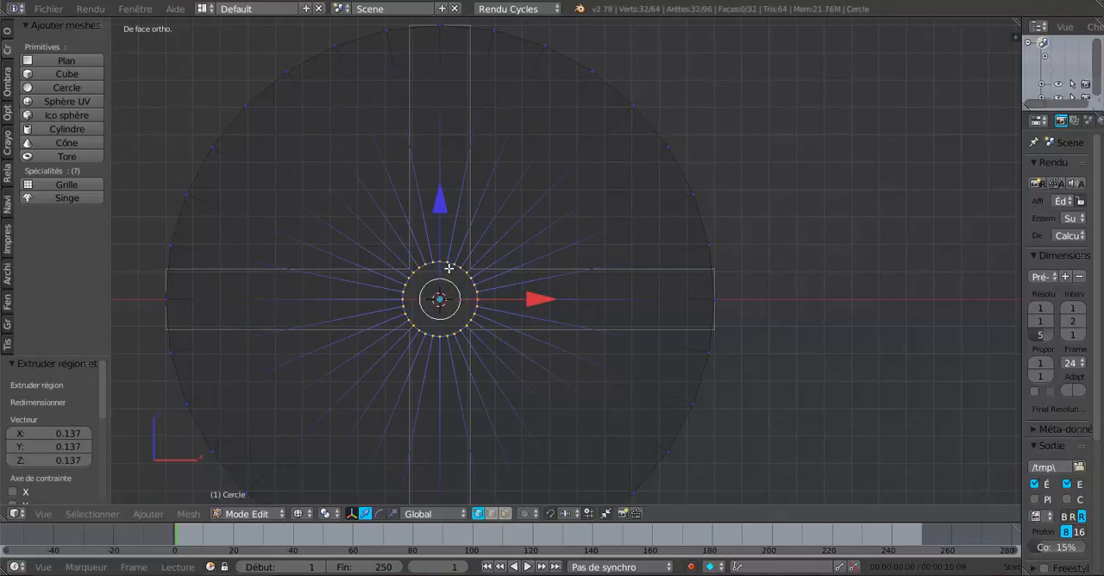
scroll(449, 269, down, 2)
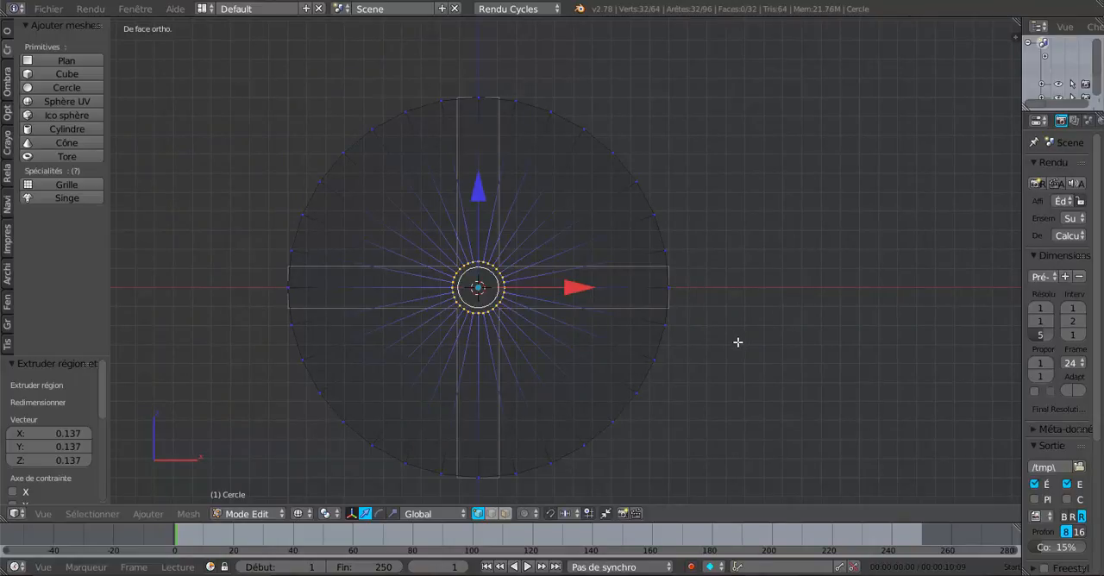
key(Tab)
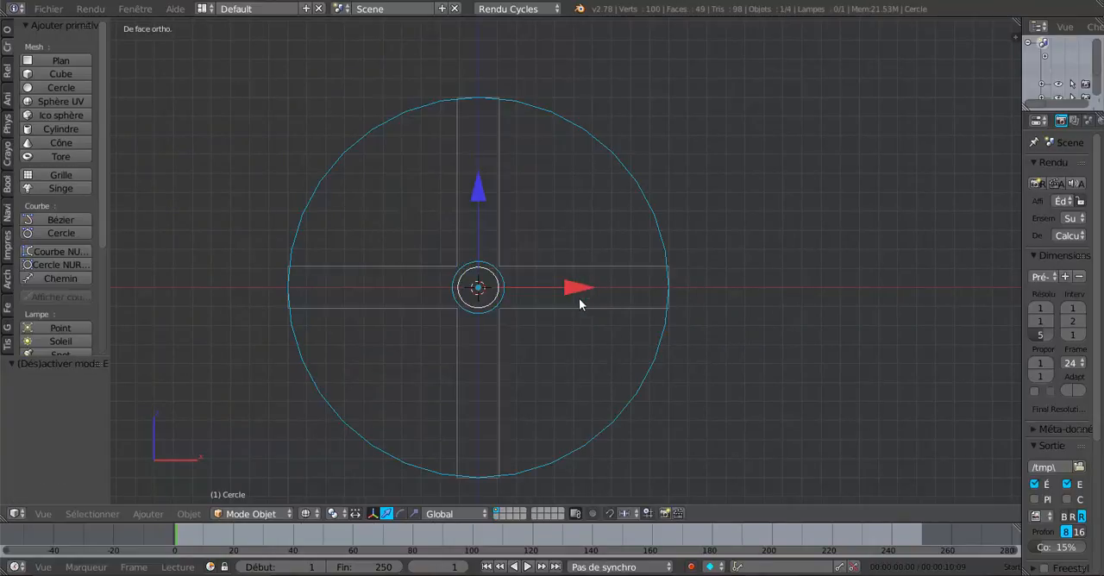
- Select the cross-shaped grid and enter Edit Mode on it in the front orthographic view
middle_drag(568, 377, 459, 346)
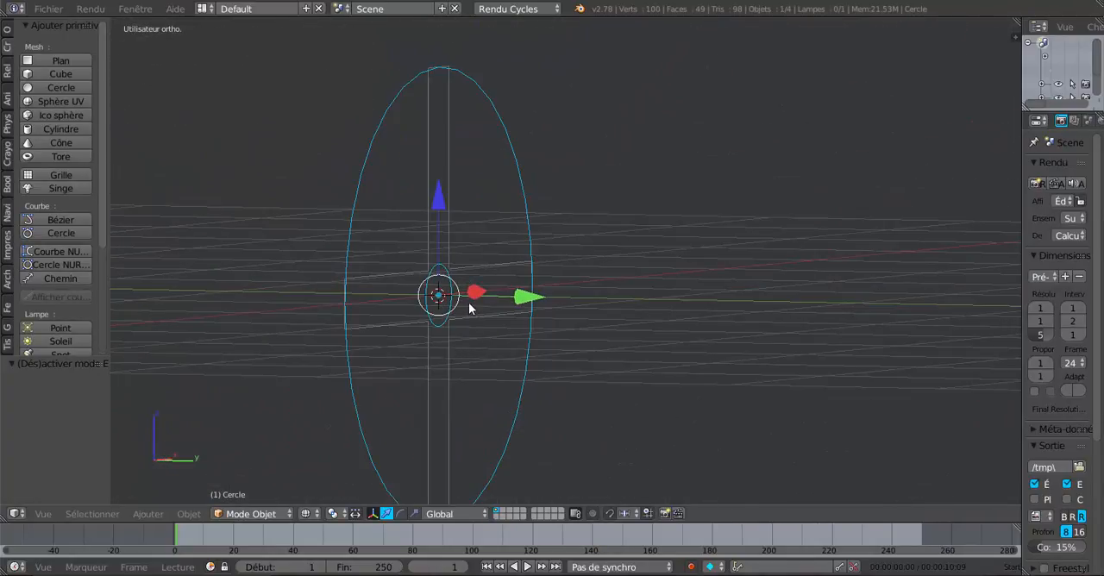
middle_drag(469, 302, 520, 318)
right_click(520, 318)
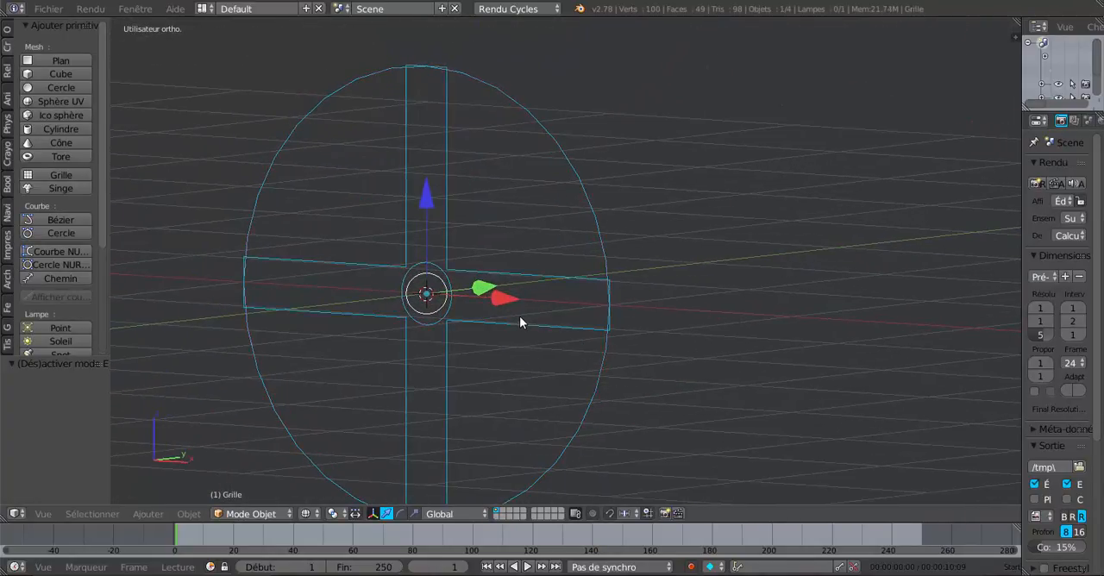
shift+right_click(601, 247)
key(KP_1)
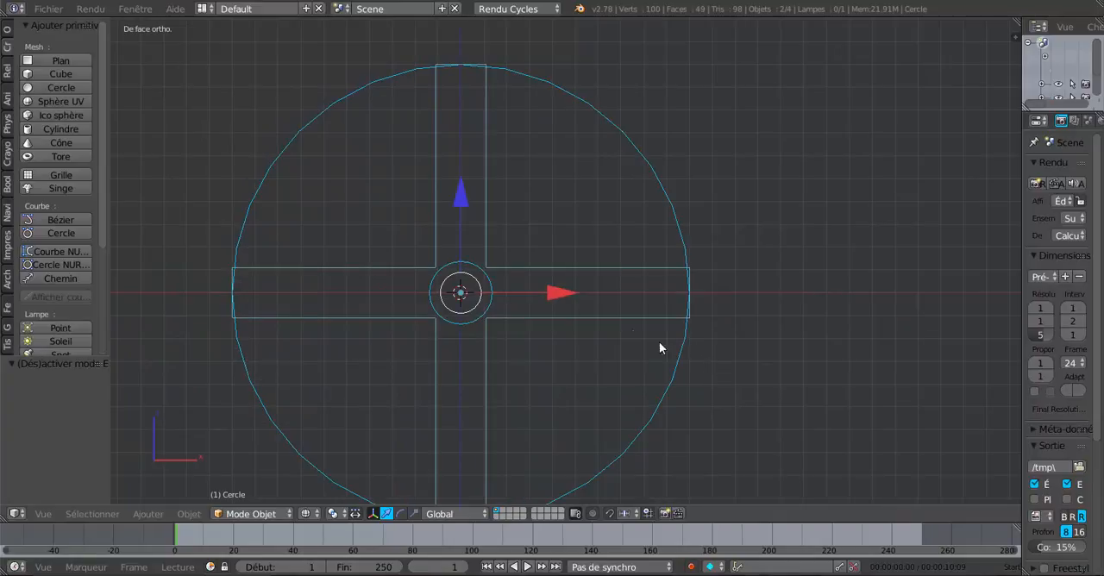
right_click(625, 313)
key(Tab)
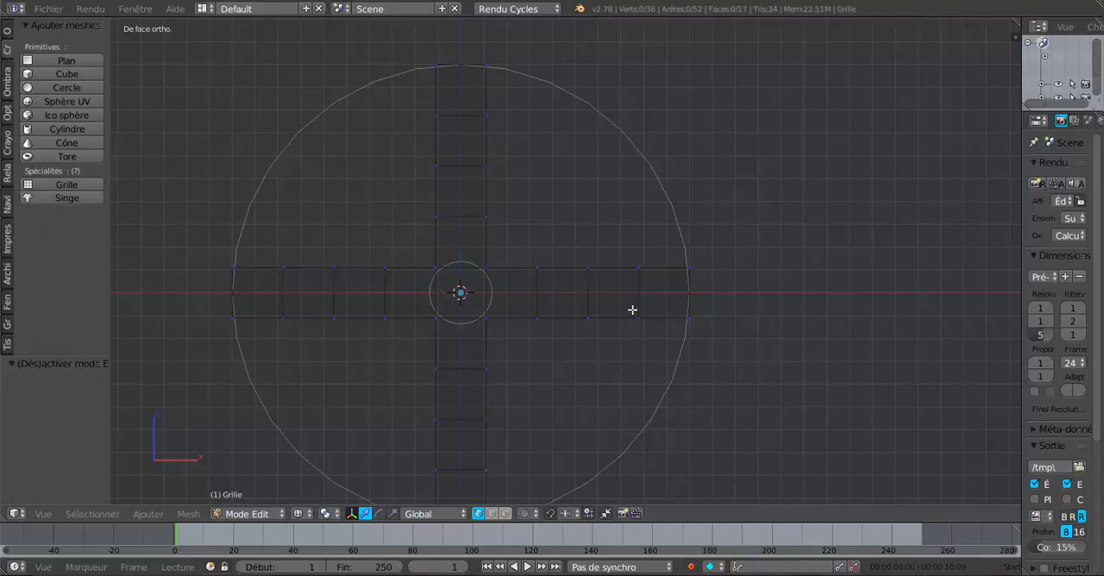
scroll(713, 335, up, 1)
shift+middle_drag(713, 335, 707, 256)
scroll(707, 256, up, 2)
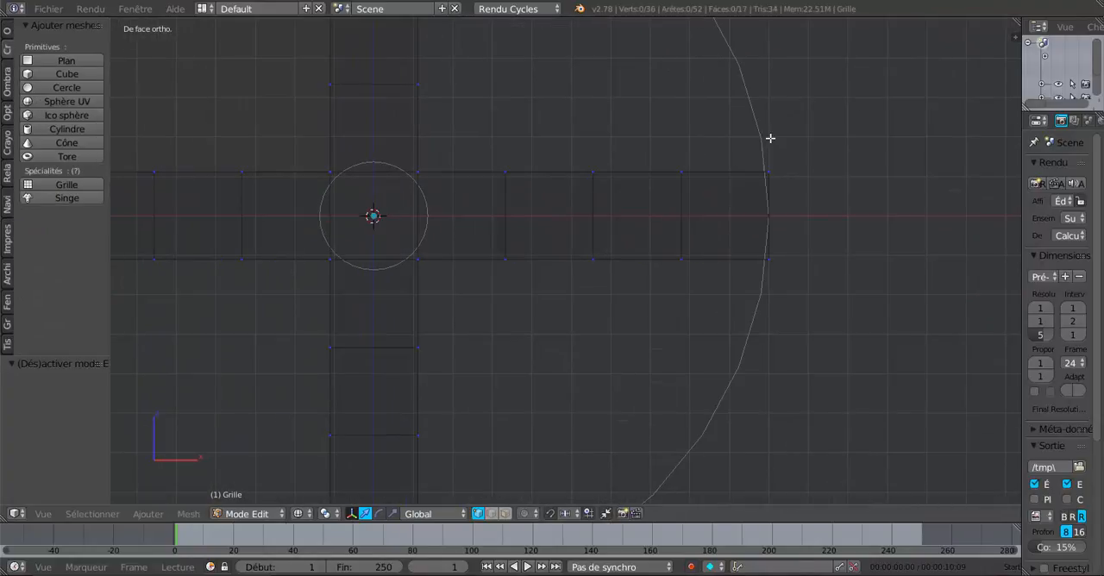
right_click(769, 263)
shift+right_click(777, 172)
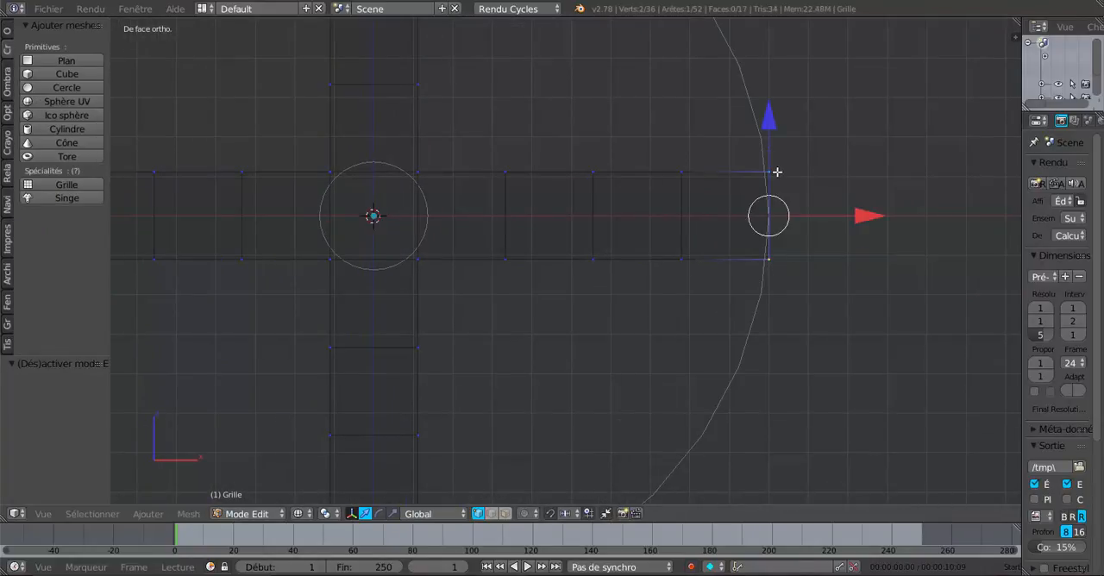
drag(870, 216, 872, 216)
- Add one centred loop cut along the cross's horizontal arms and another along its vertical arms
key(ctrl+r)
click(759, 215)
click(759, 215)
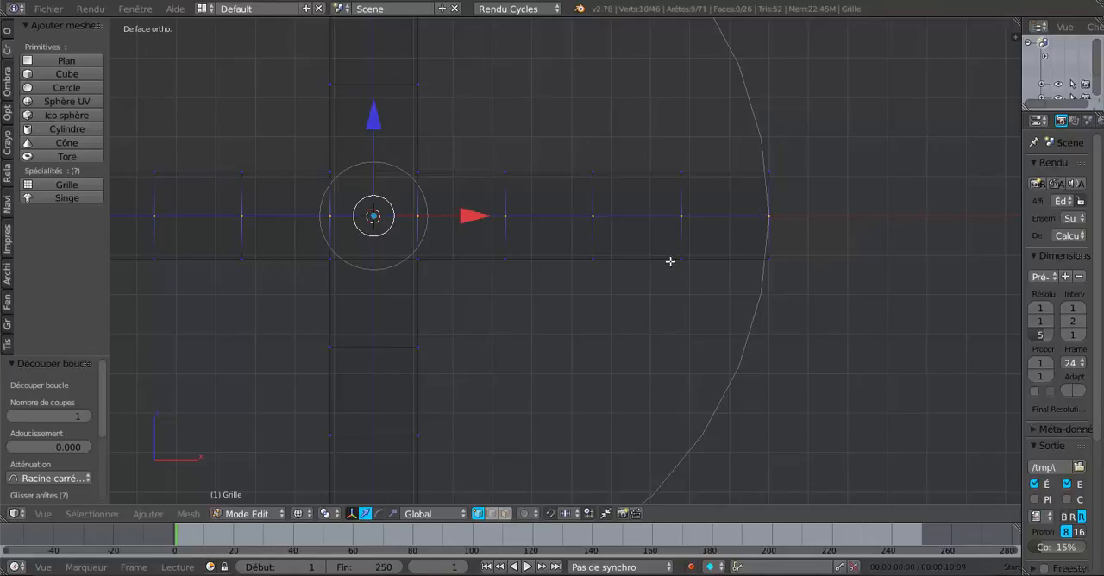
key(ctrl+r)
click(369, 332)
click(370, 332)
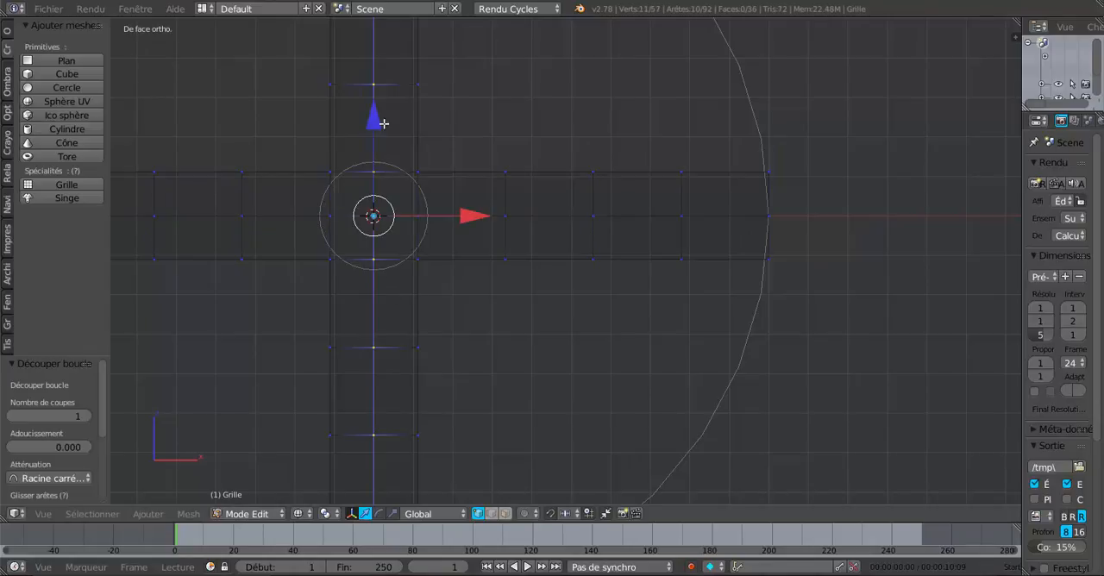
- Move the two outer corner vertices of the cross's right arm -0.010 along X onto the circle
right_click(783, 166)
shift+right_click(783, 258)
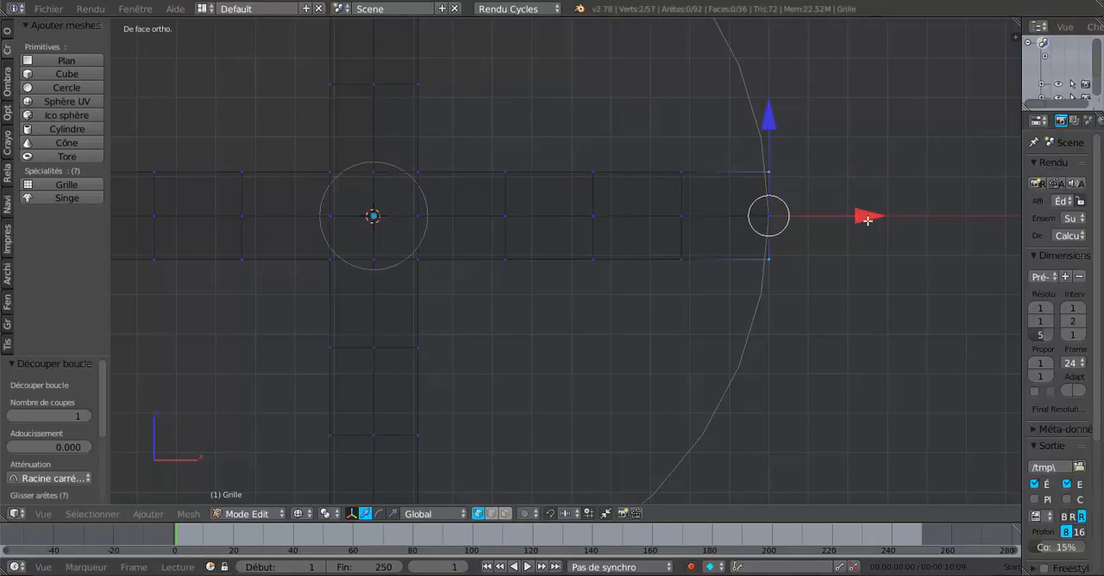
key(g)
key(x)
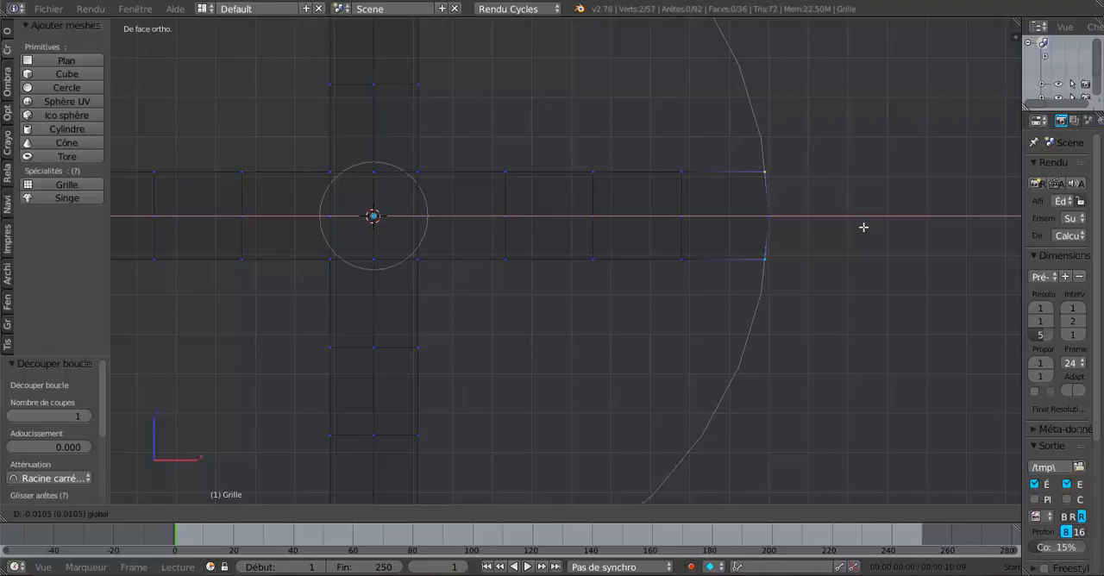
click(864, 227)
- Move the two outer corner vertices of the cross's bottom arm 0.012 along Z onto the circle
scroll(842, 245, down, 3)
shift+middle_drag(663, 332, 768, 181)
scroll(649, 305, up, 3)
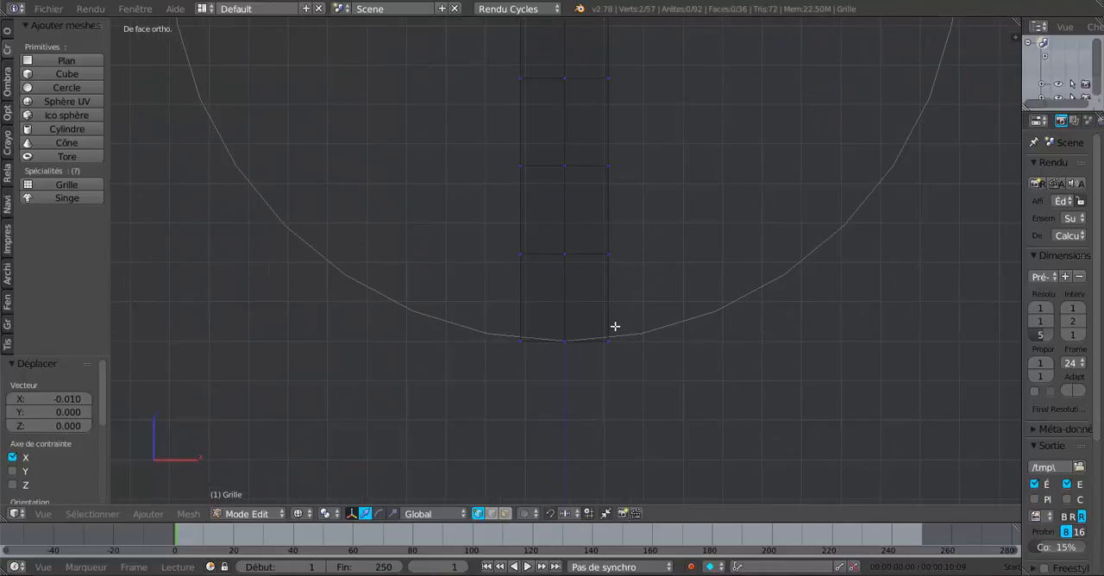
right_click(615, 327)
shift+right_click(521, 355)
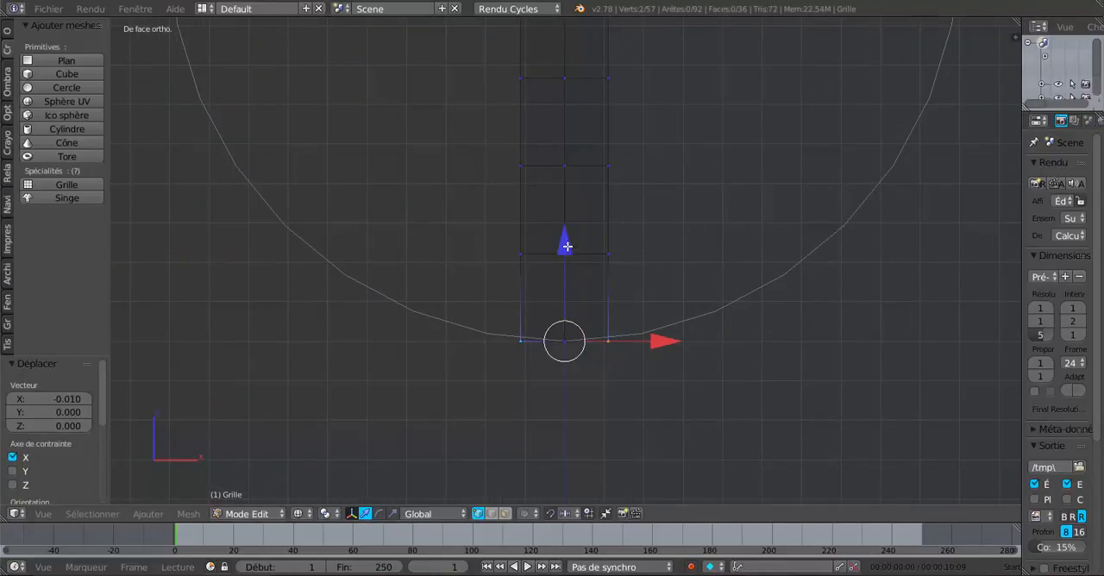
key(g)
key(z)
click(570, 250)
- Move the two outer corner vertices of the cross's left arm 0.012 along X onto the circle
scroll(563, 254, down, 3)
shift+middle_drag(398, 162, 567, 286)
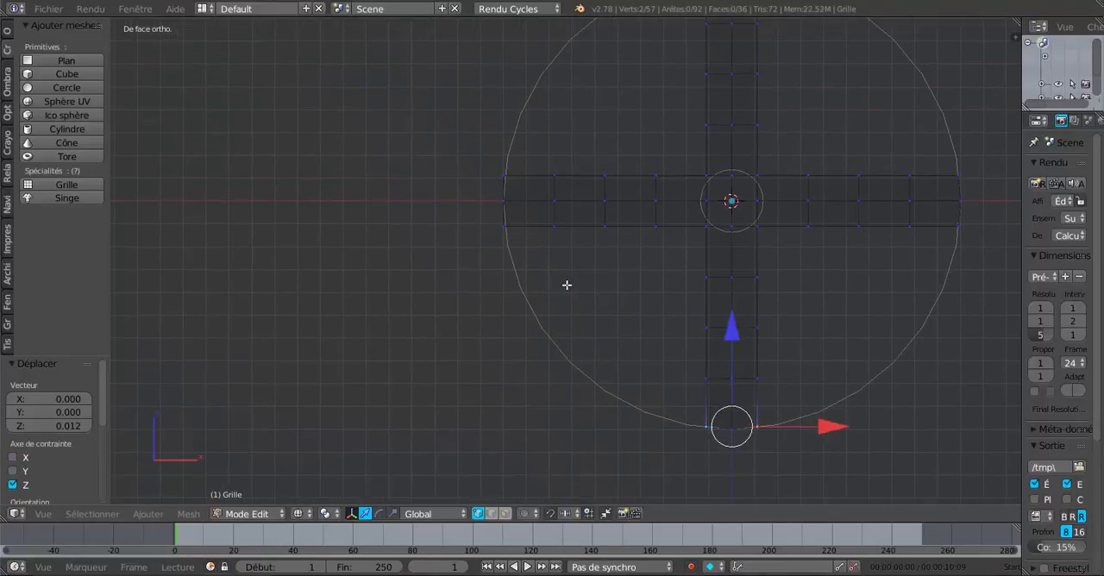
scroll(522, 257, up, 3)
right_click(477, 210)
shift+right_click(461, 113)
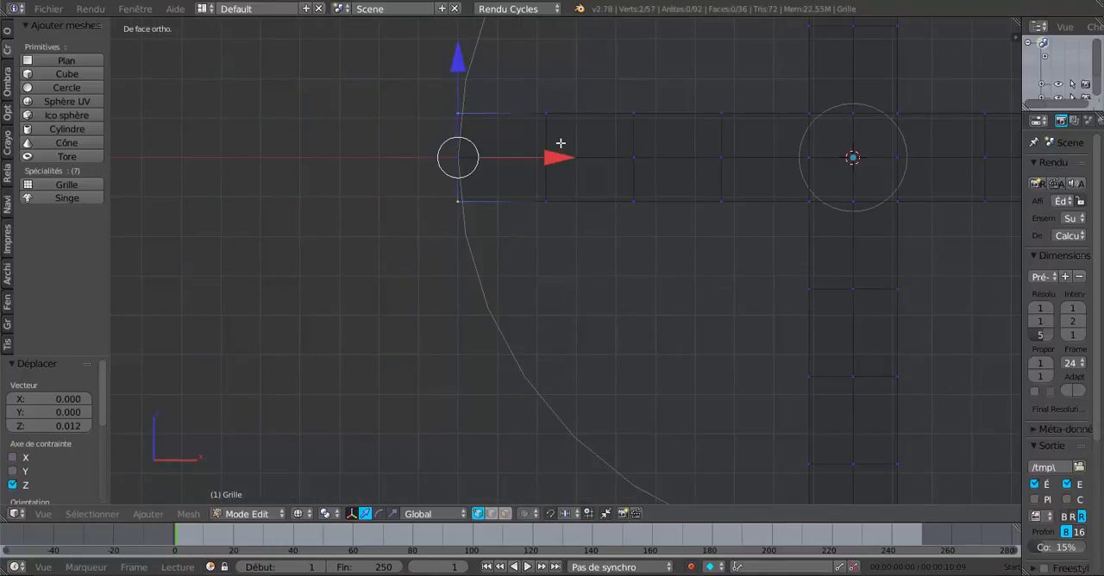
drag(556, 157, 560, 157)
- Move the two outer corner vertices of the cross's top arm -0.009 along Z onto the circle
scroll(560, 161, down, 3)
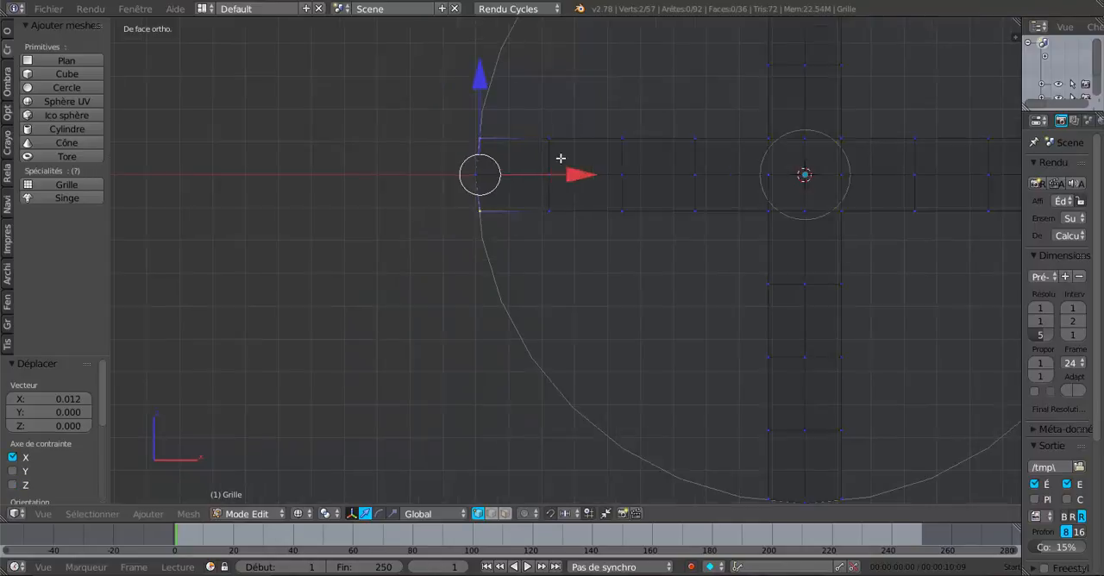
shift+middle_drag(627, 204, 457, 397)
scroll(537, 211, up, 3)
right_click(509, 111)
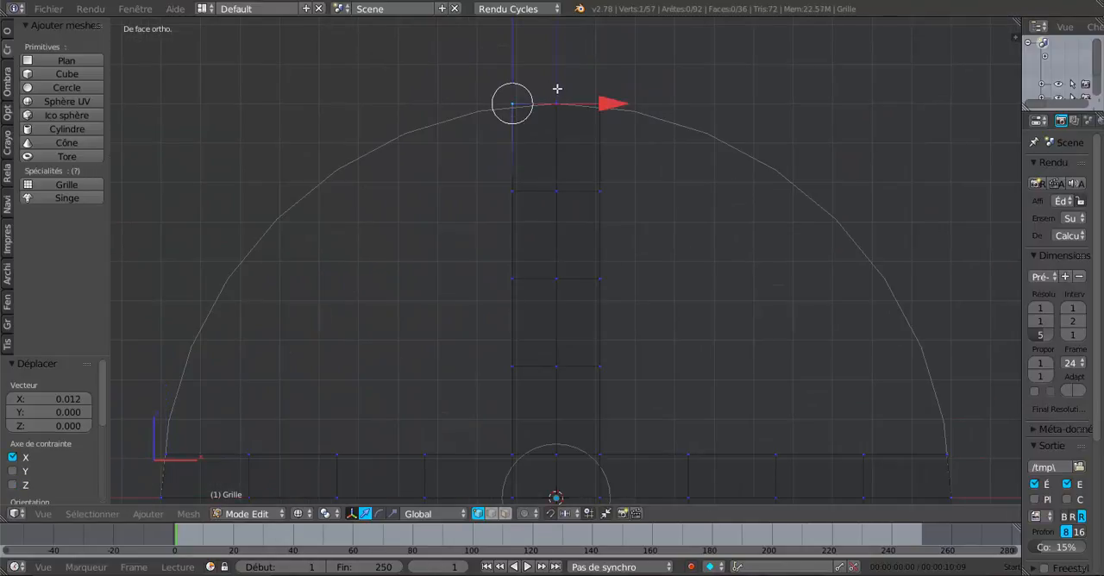
shift+right_click(596, 100)
shift+middle_drag(669, 244, 697, 327)
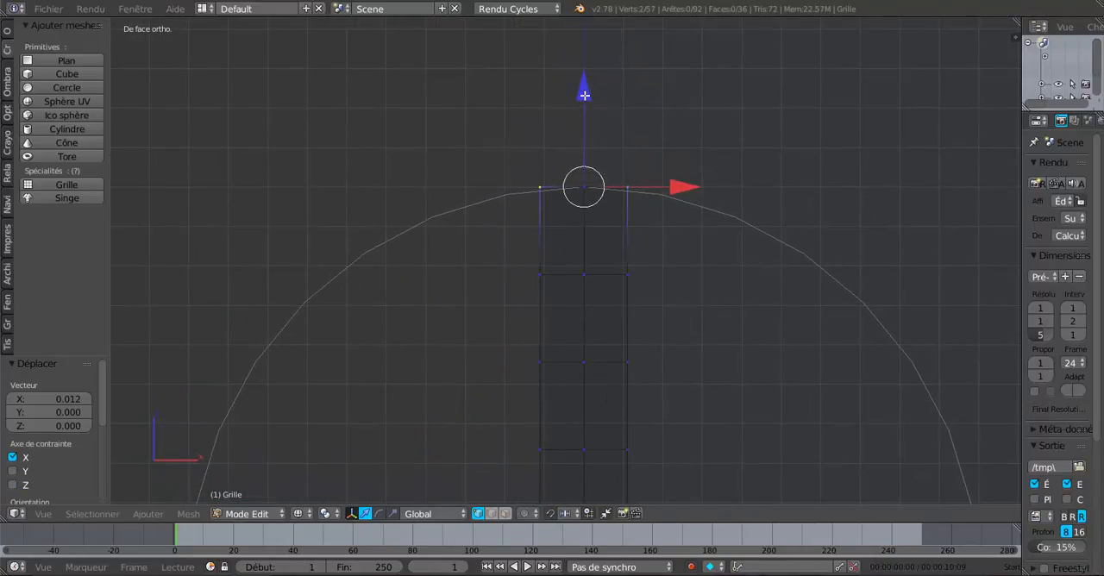
drag(585, 95, 588, 99)
- Extrude the entire cross along the positive Y axis in the top view to give it thickness, and return to Object Mode
scroll(777, 155, down, 4)
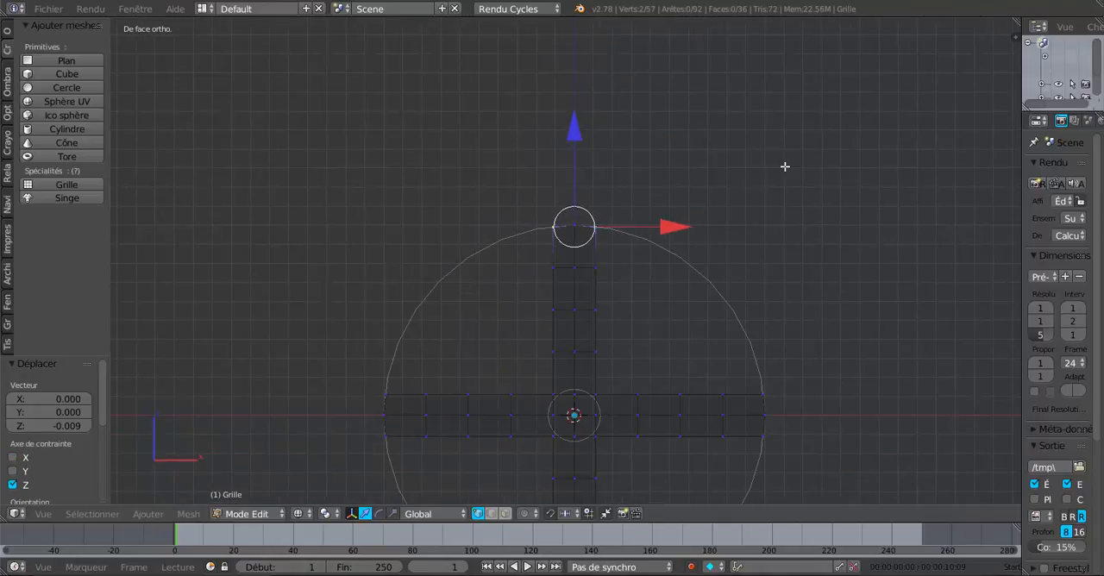
key(a)
key(a)
key(KP_7)
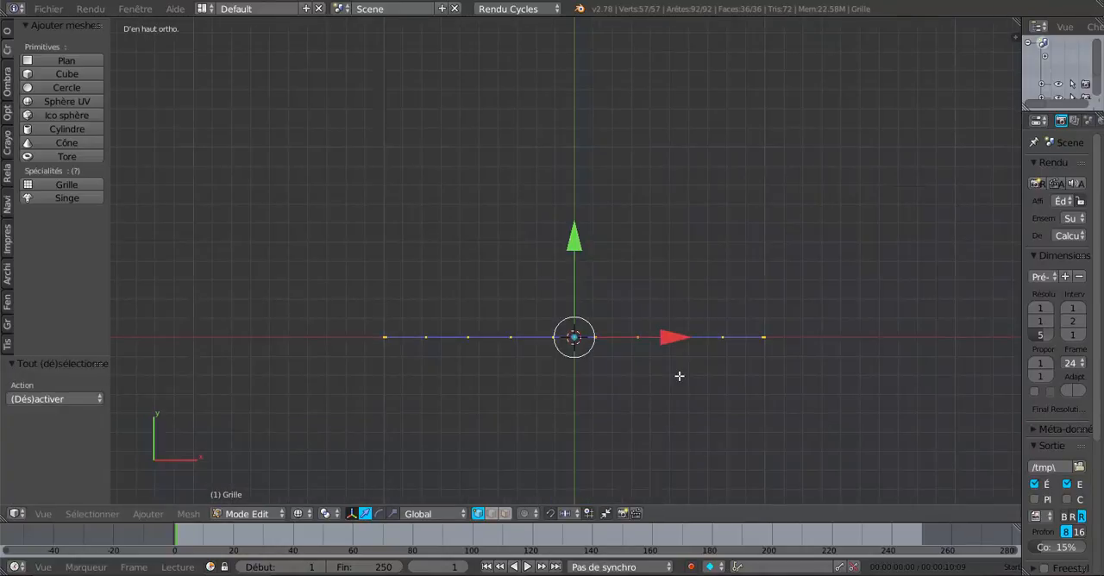
key(e)
key(Escape)
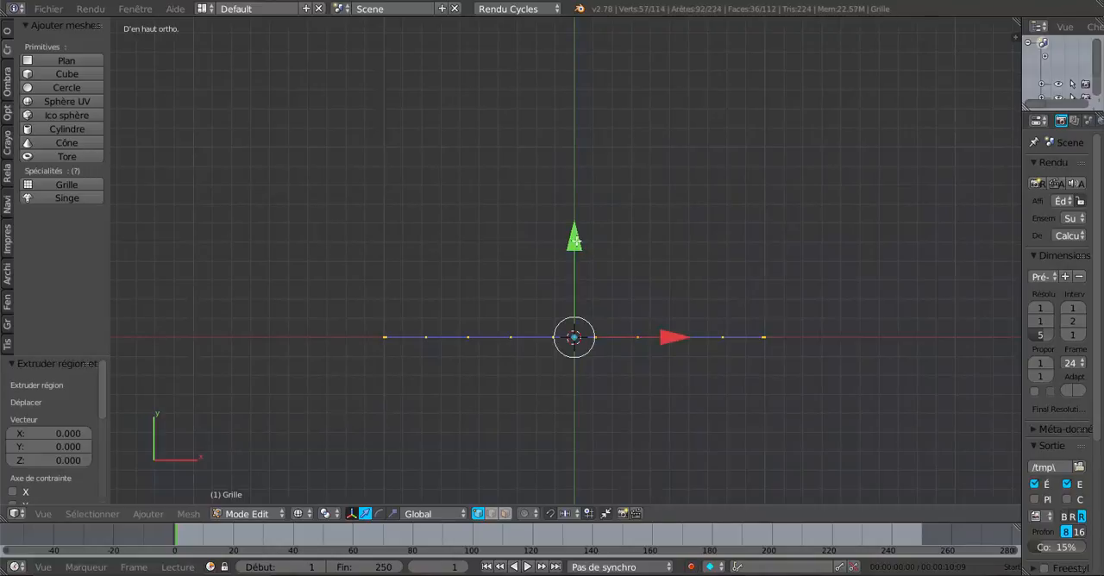
drag(576, 242, 584, 217)
key(Tab)
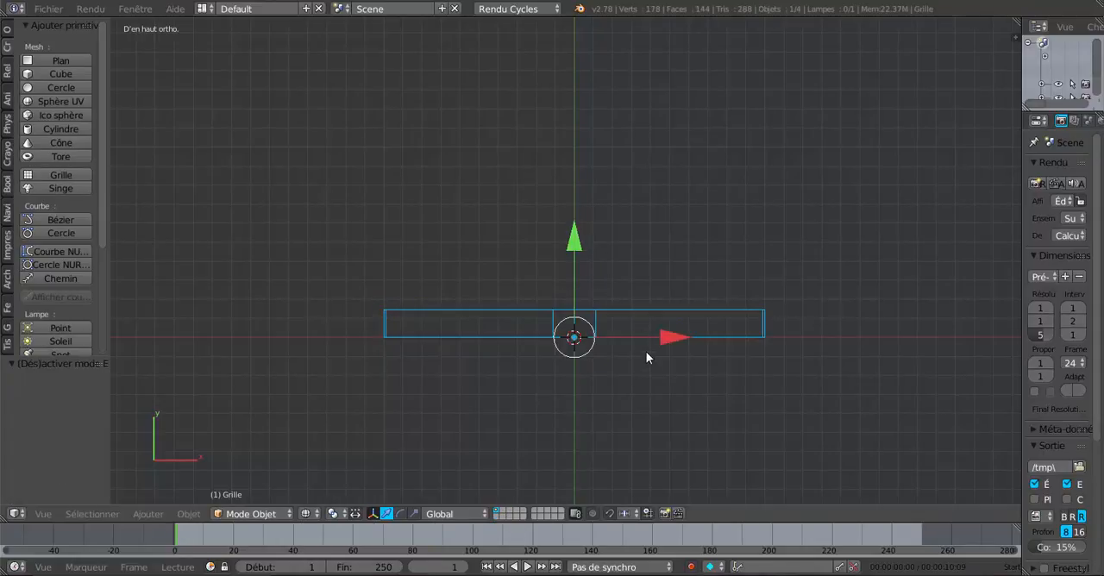
mouse_move(613, 389)
middle_down()
mouse_move(596, 342)
mouse_move(521, 373)
mouse_move(474, 362)
mouse_move(392, 316)
mouse_move(338, 242)
mouse_move(328, 279)
mouse_move(624, 320)
mouse_move(504, 274)
mouse_move(489, 312)
mouse_move(534, 341)
middle_up()
key(z)
key(z)
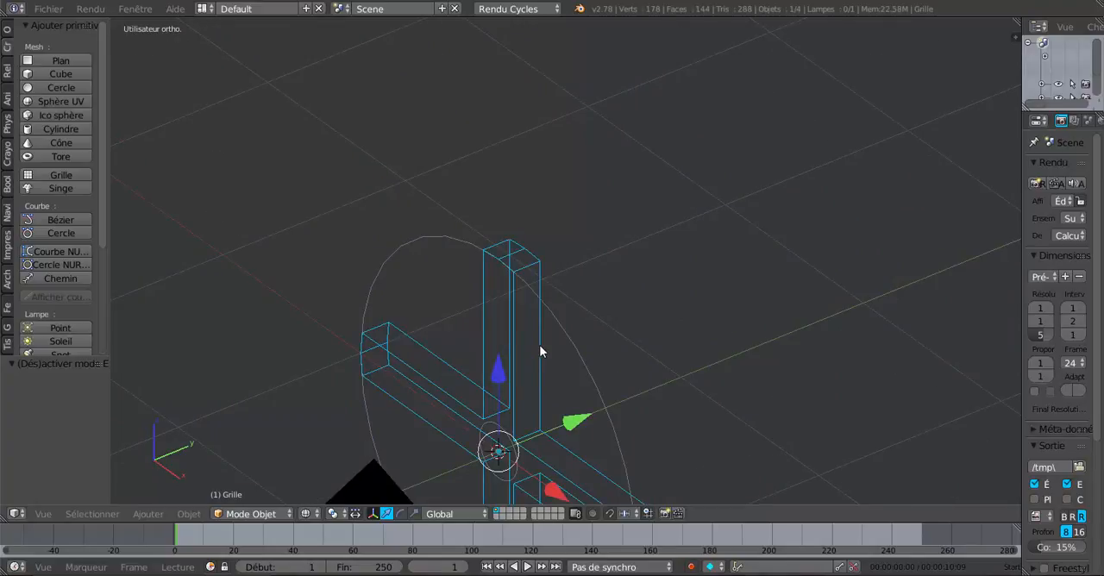
key(Tab)
key(Tab)
- Select the circle object and enter Edit Mode on it
middle_drag(479, 376, 445, 254)
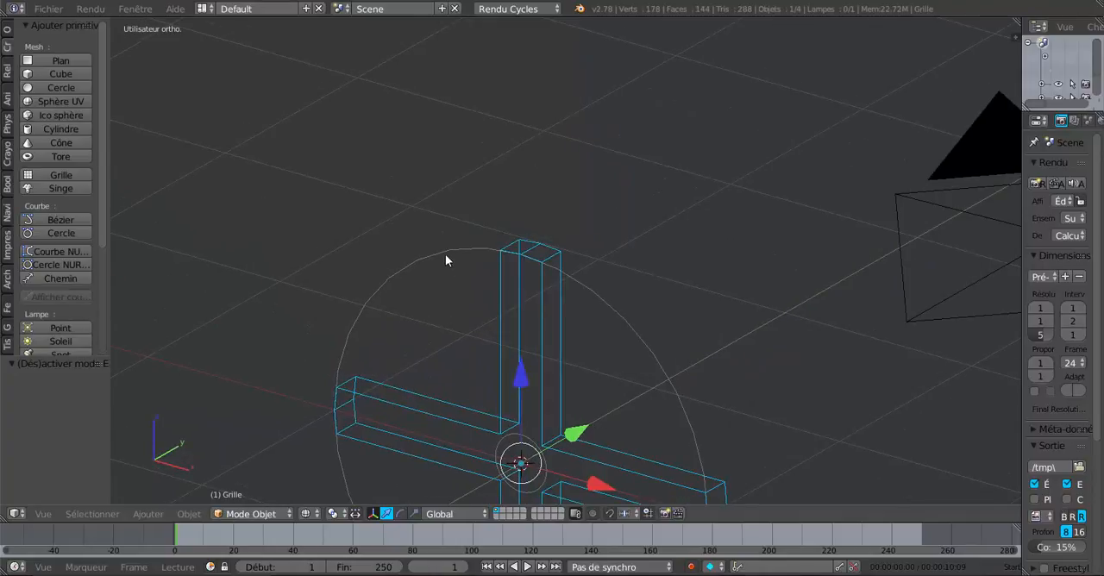
right_click(446, 256)
scroll(680, 292, down, 4)
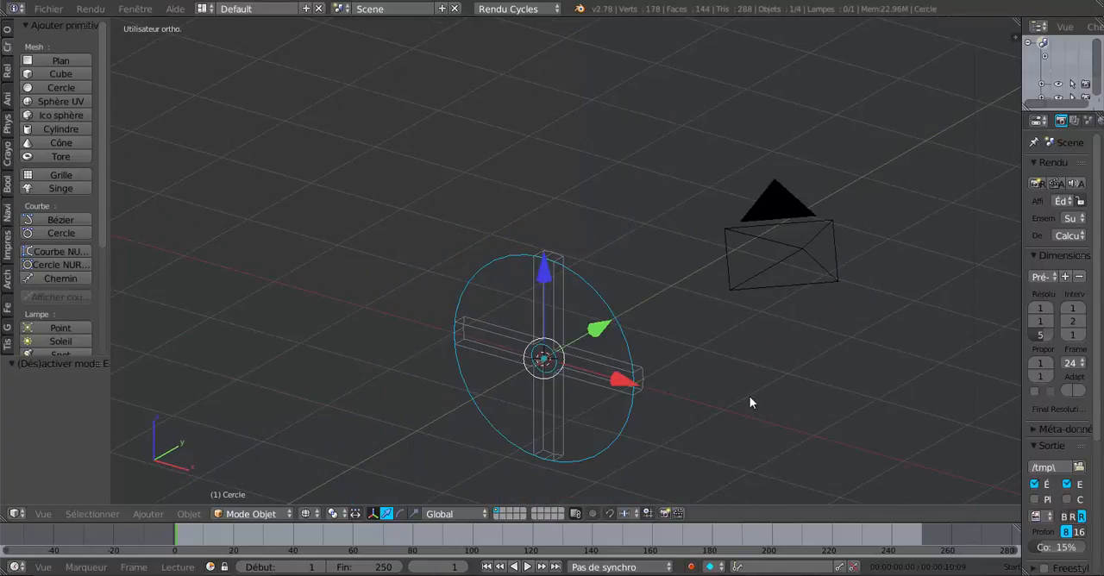
key(Tab)
middle_drag(750, 400, 711, 402)
scroll(709, 403, up, 2)
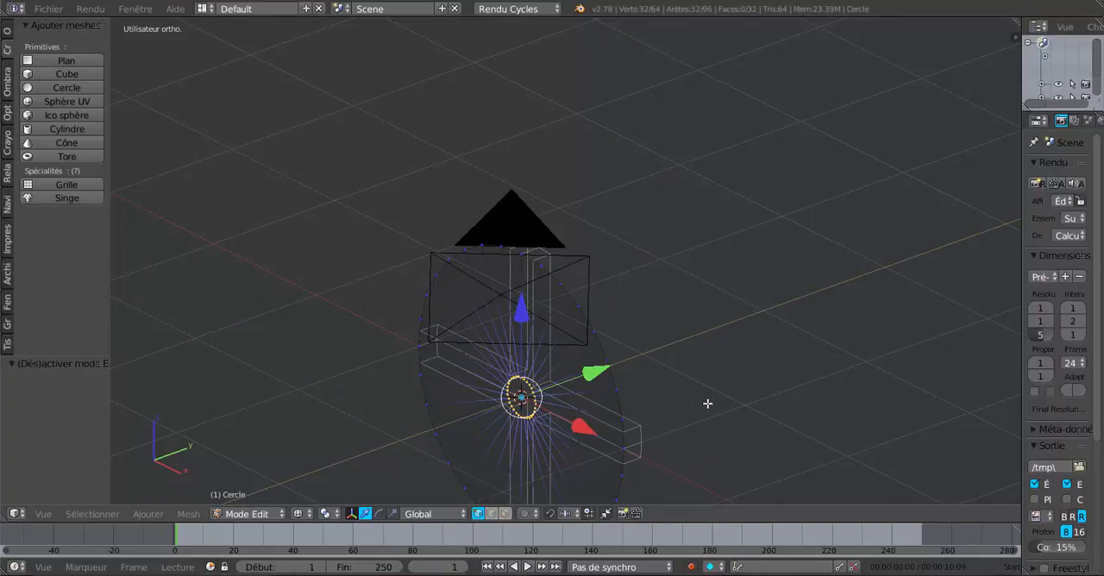
key(e)
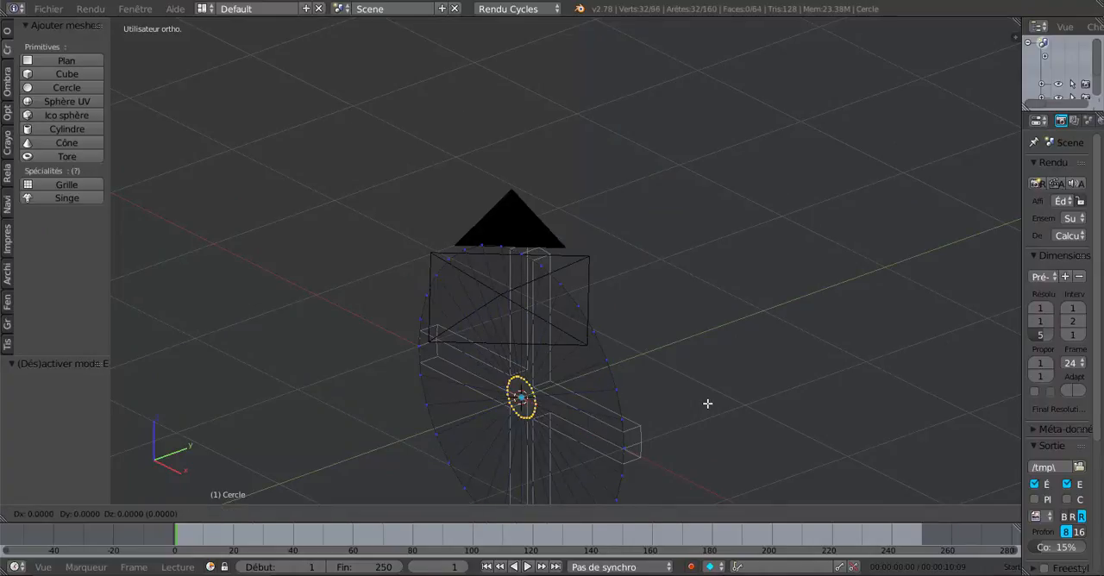
right_click(707, 403)
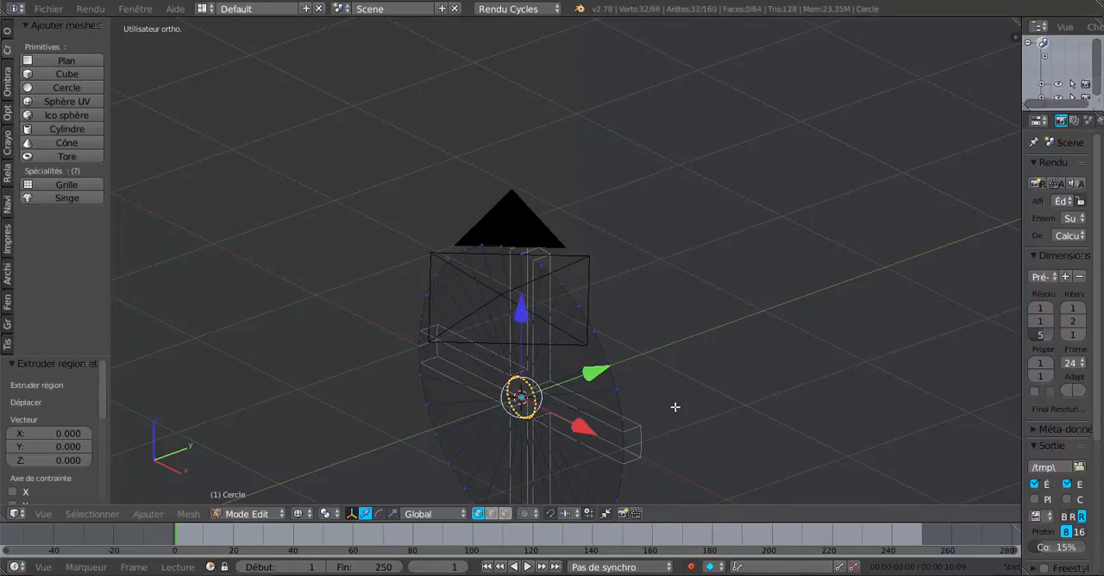
key(ctrl+z)
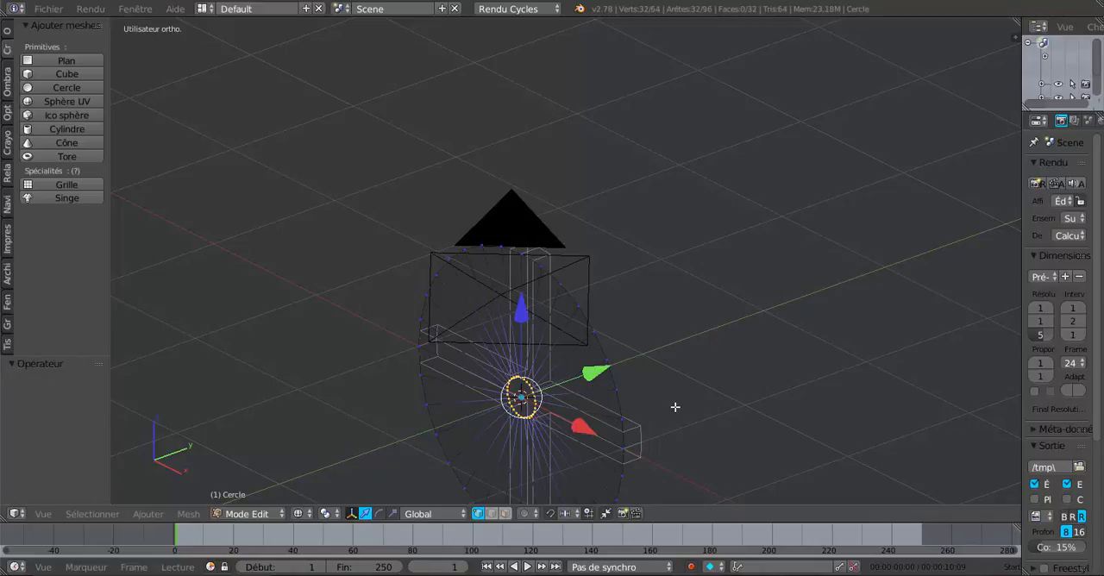
- Select the whole circle mesh and shift it about 0.015 along Y in the top view, just inside the cross's thickness
key(a)
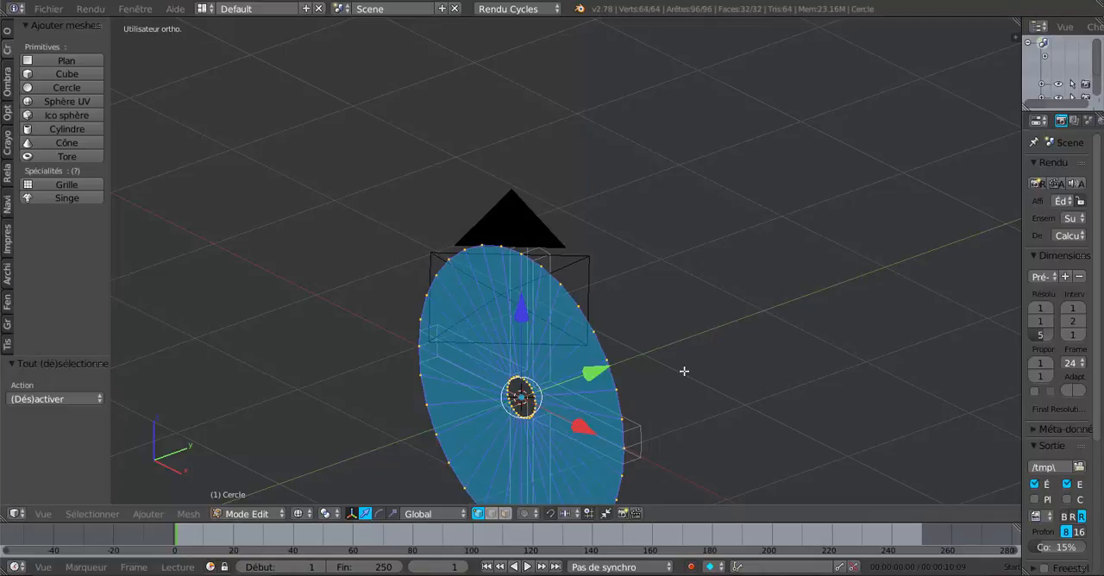
middle_drag(684, 371, 645, 333)
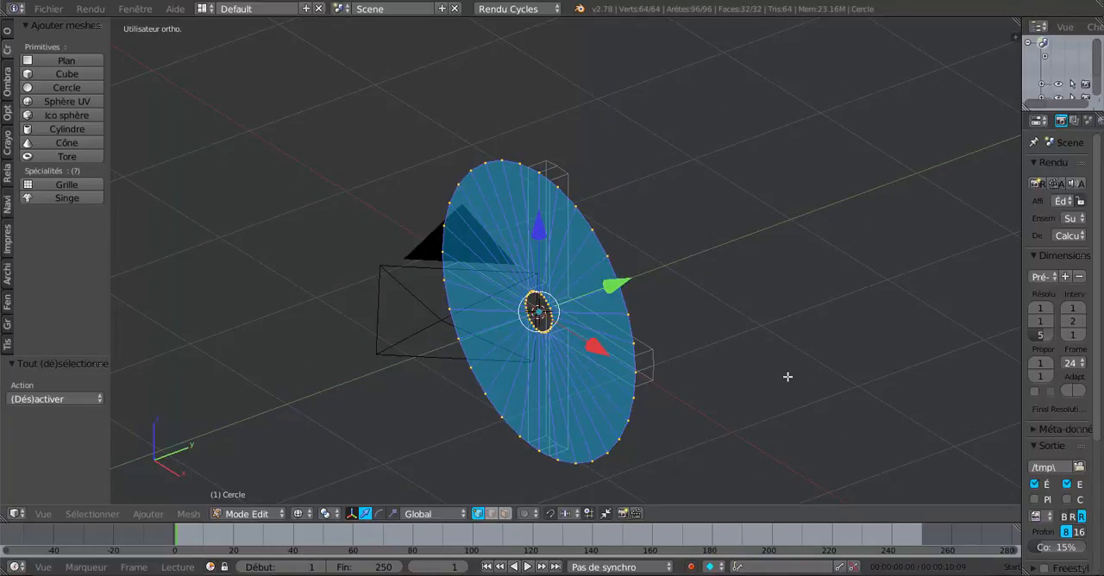
key(KP_7)
scroll(719, 330, up, 3)
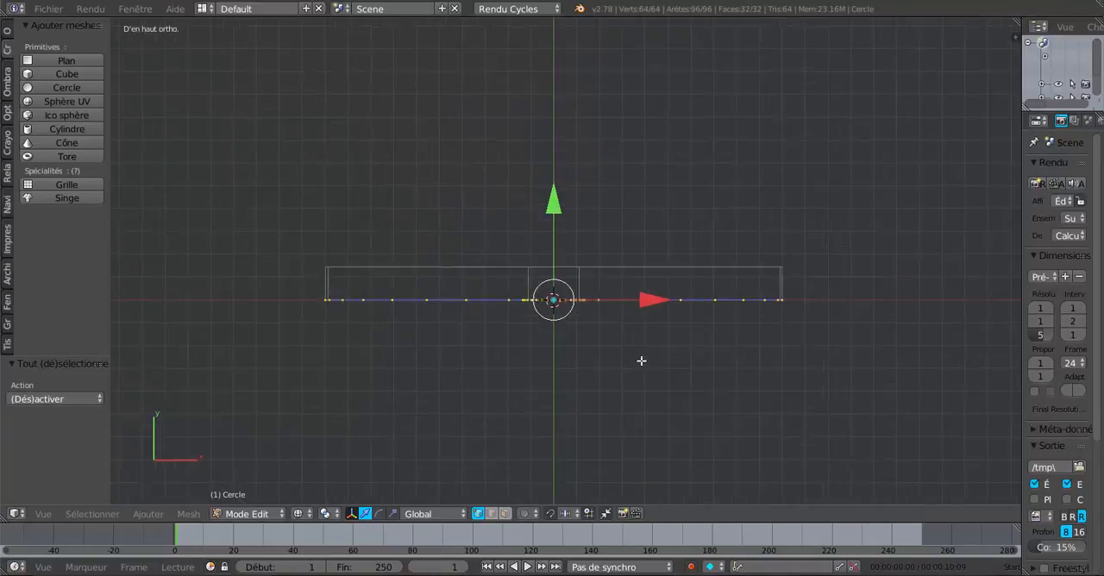
drag(551, 217, 553, 215)
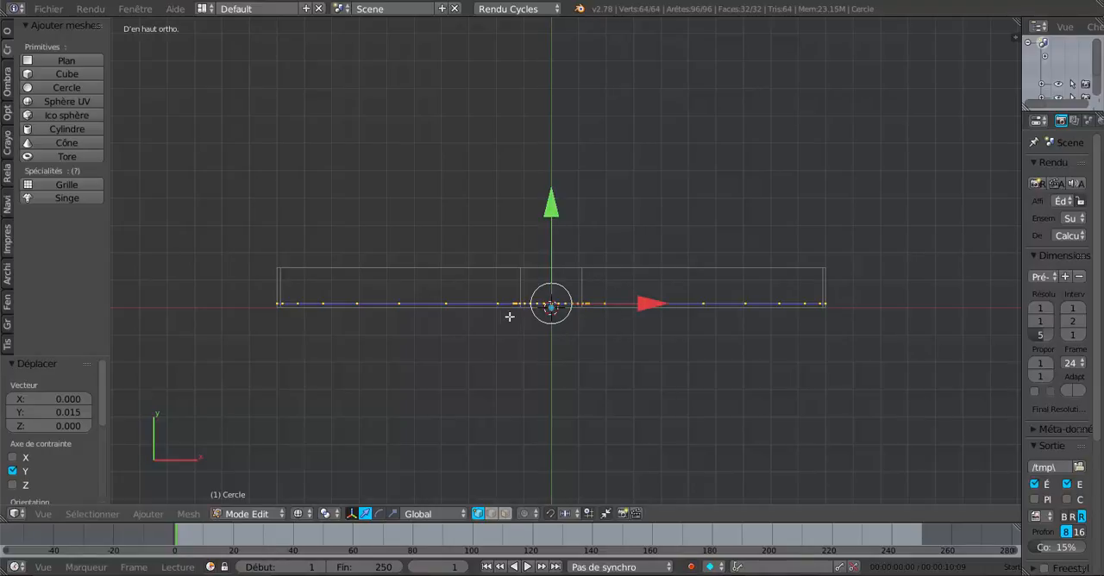
scroll(514, 316, up, 2)
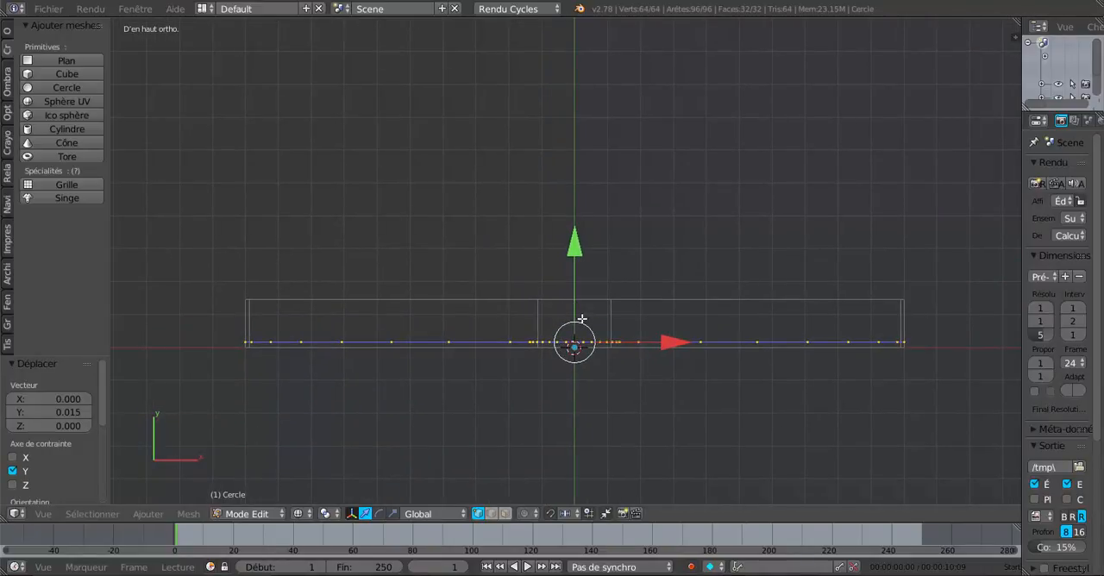
drag(574, 250, 578, 250)
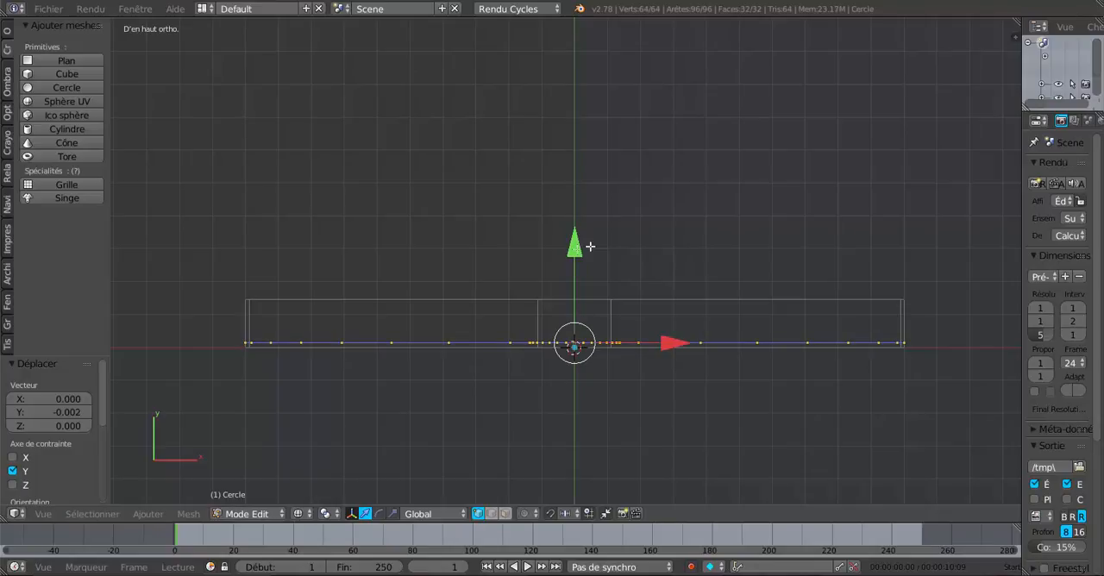
- Extrude the whole circle mesh 0.117 along Y, keeping it slightly thinner than the cross
scroll(651, 269, up, 1)
key(e)
right_click(652, 284)
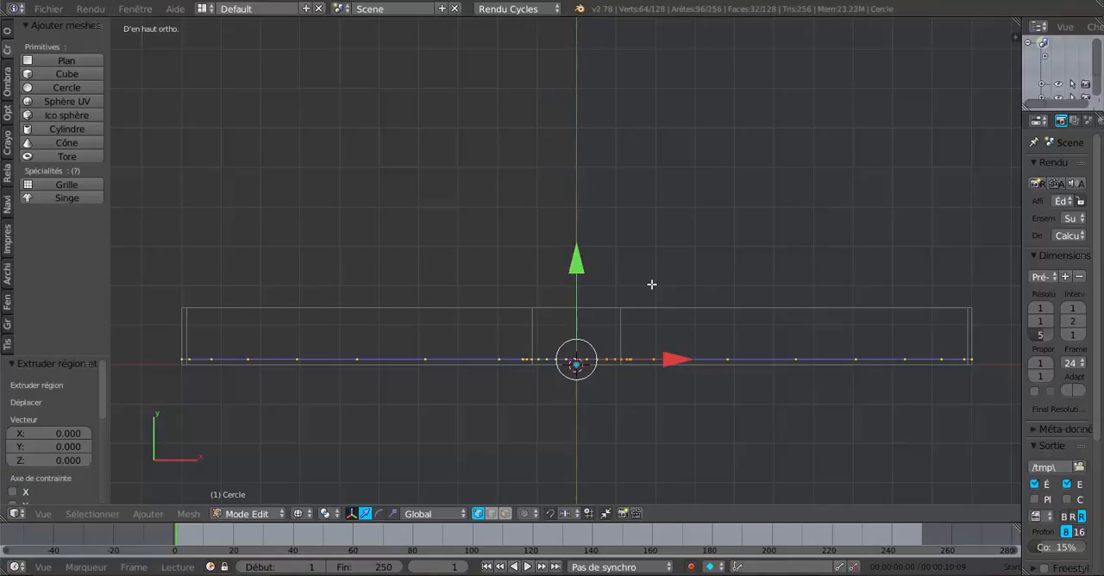
drag(574, 261, 587, 217)
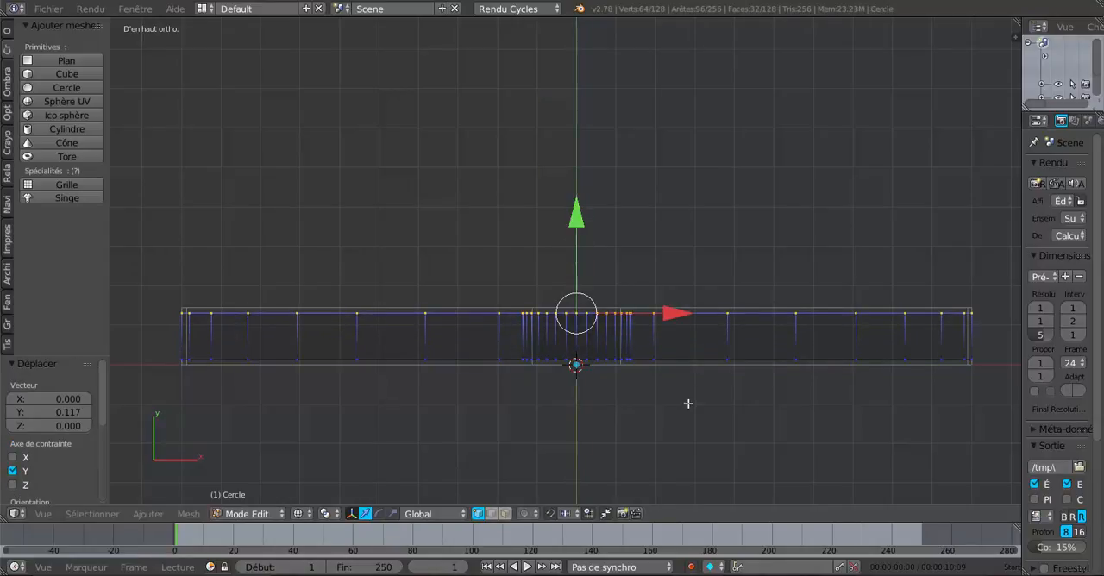
- Return to Object Mode, make the cross the active object, and widen the tool shelf
key(Tab)
middle_drag(715, 427, 705, 369)
right_click(660, 326)
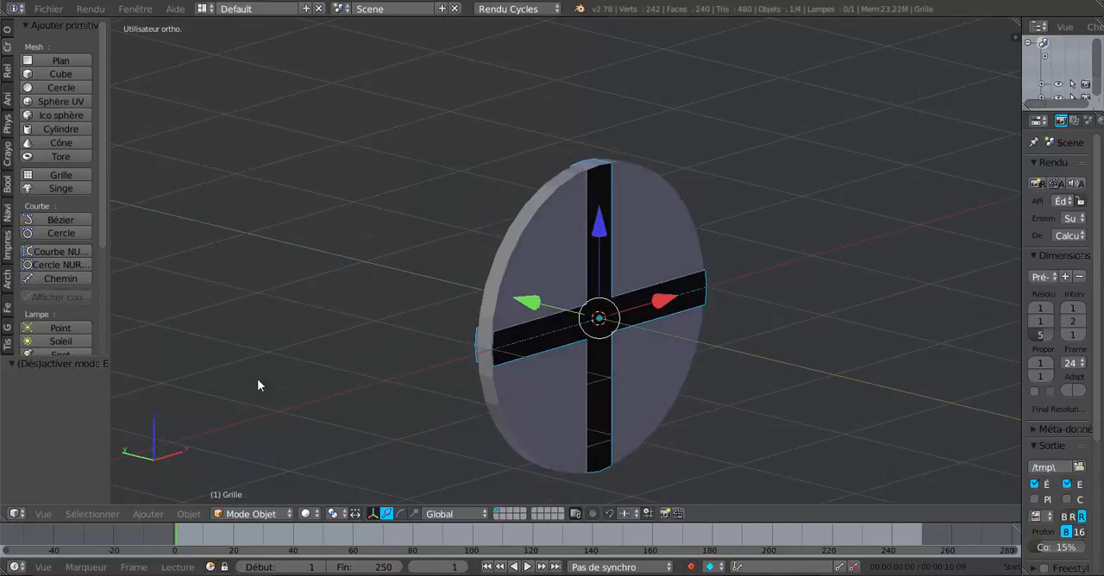
click(7, 33)
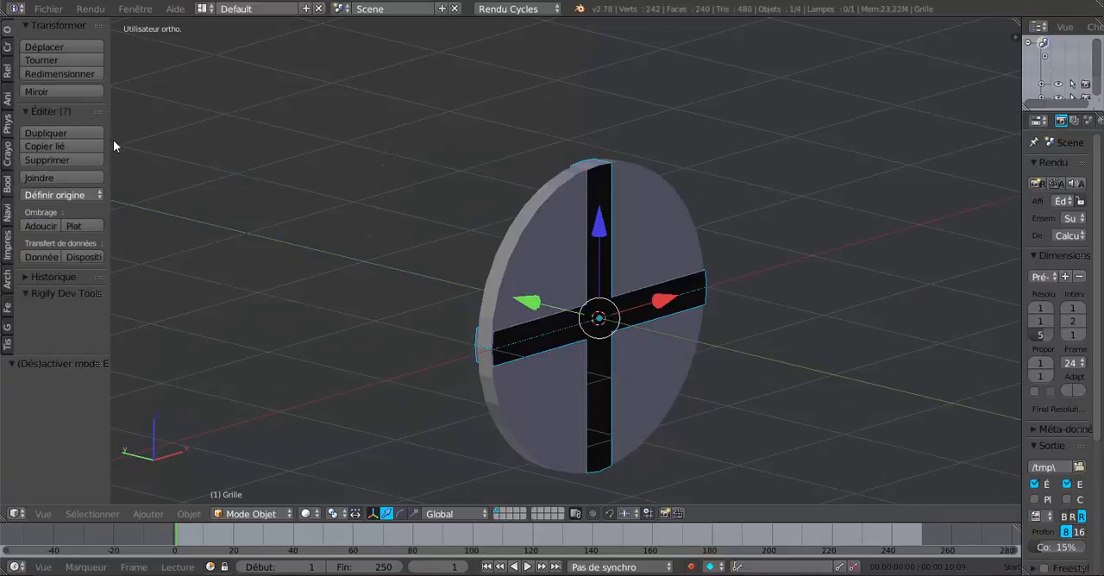
drag(110, 143, 229, 157)
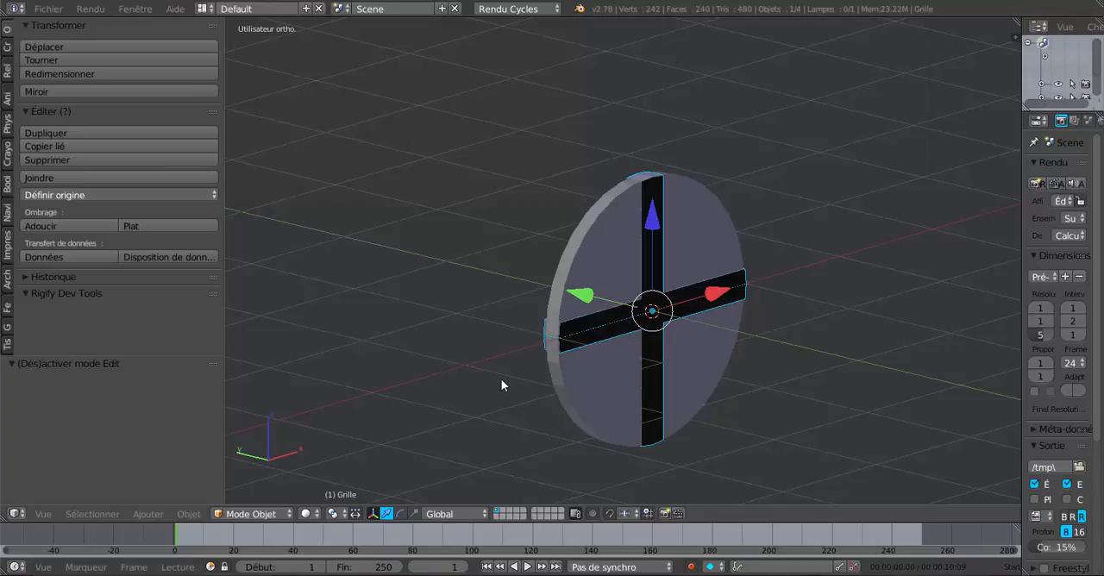
- Recalculate the normals of the entire cross mesh in Edit Mode and return to Object Mode
key(Tab)
key(a)
key(a)
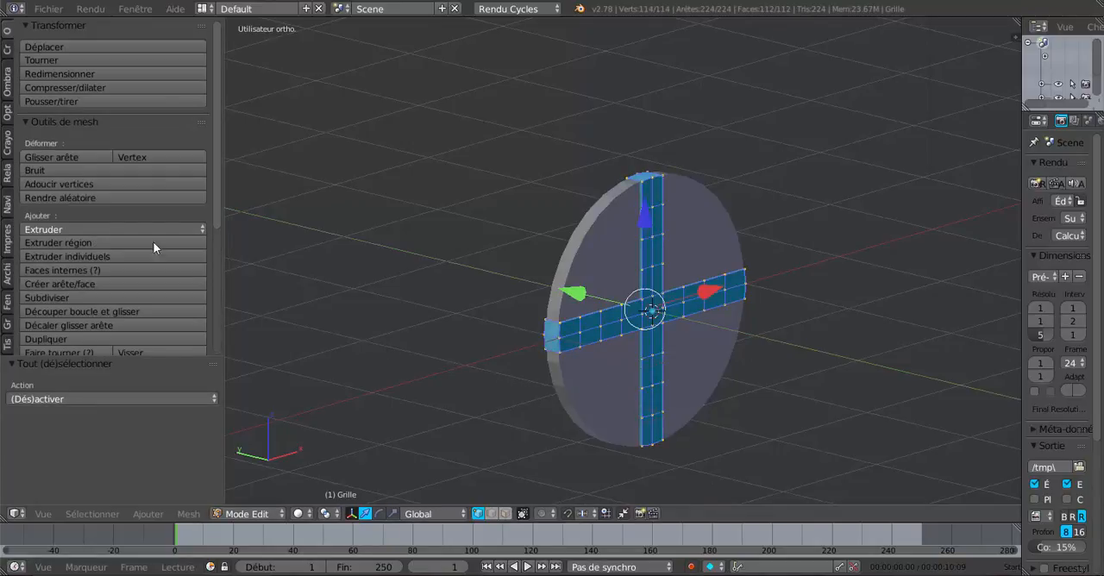
click(9, 87)
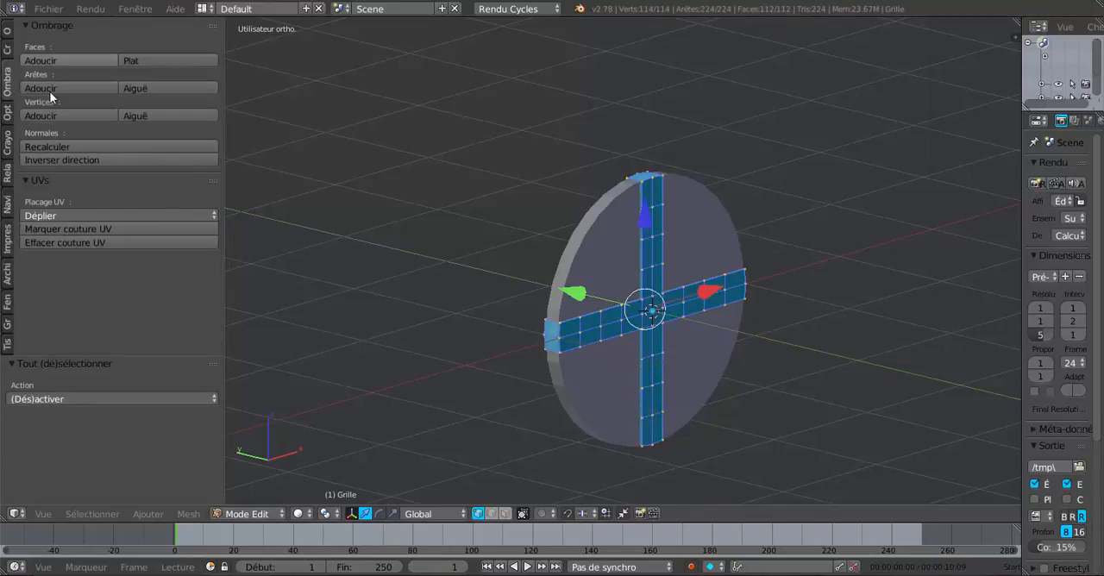
click(47, 148)
key(Tab)
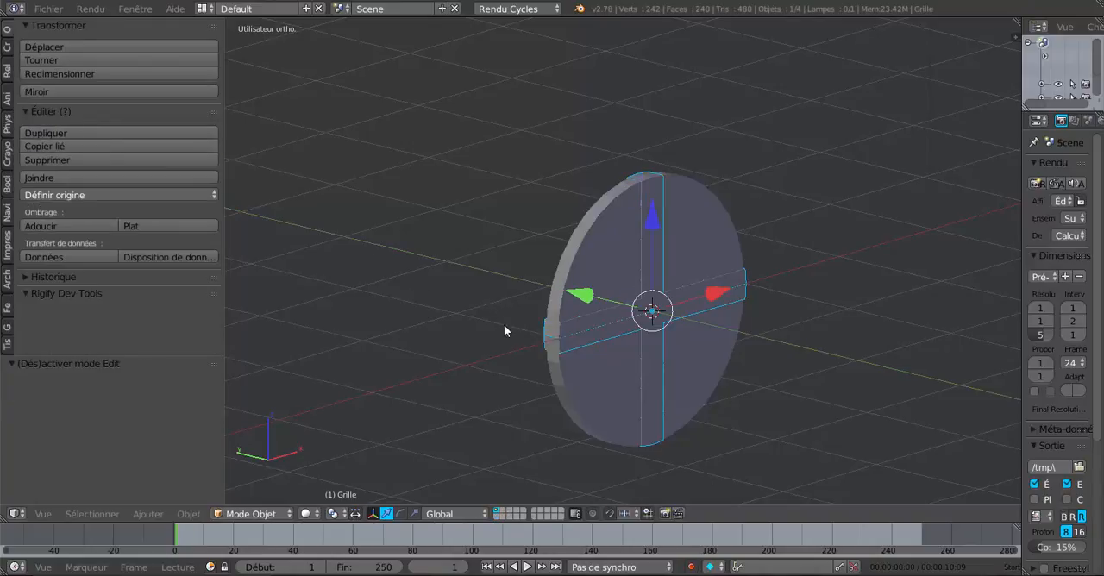
- Select the disc, enter Edit Mode on it with nothing selected, and widen the properties editor
middle_drag(505, 328, 609, 336)
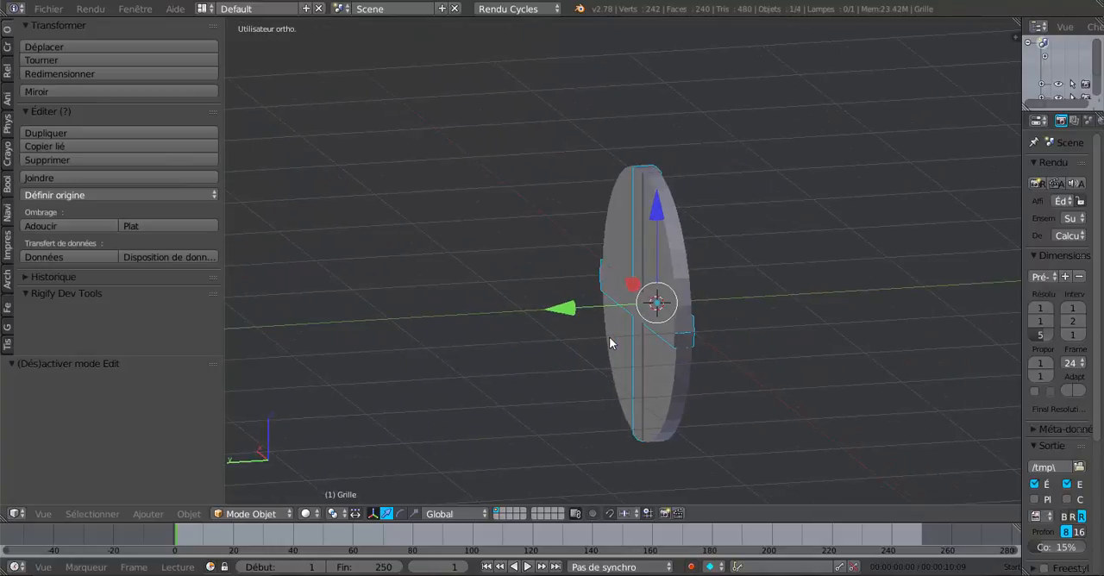
middle_drag(735, 323, 414, 377)
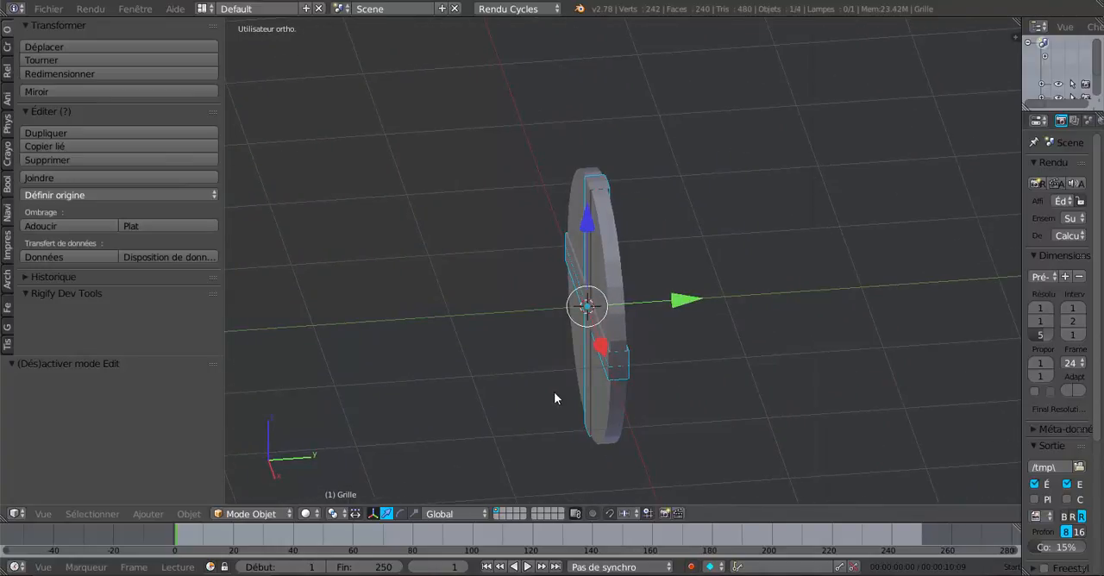
middle_drag(519, 398, 604, 414)
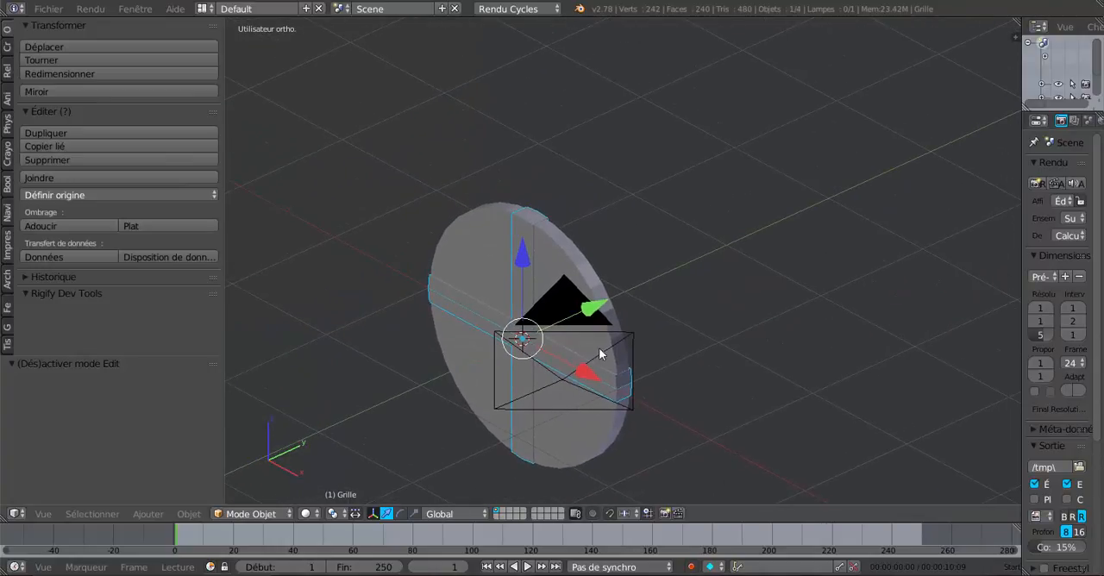
scroll(558, 294, up, 3)
right_click(557, 293)
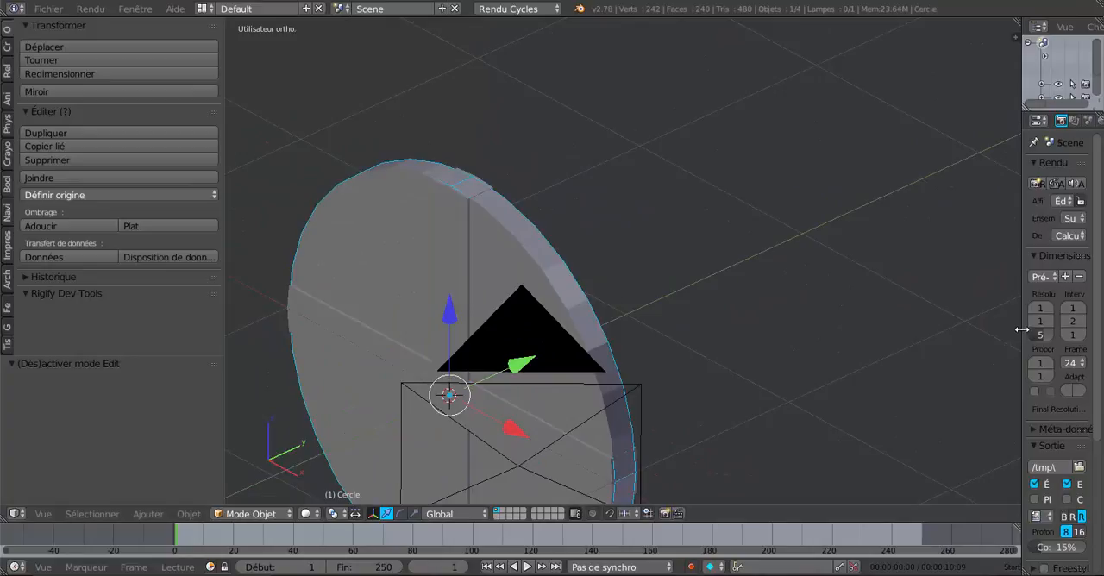
key(Tab)
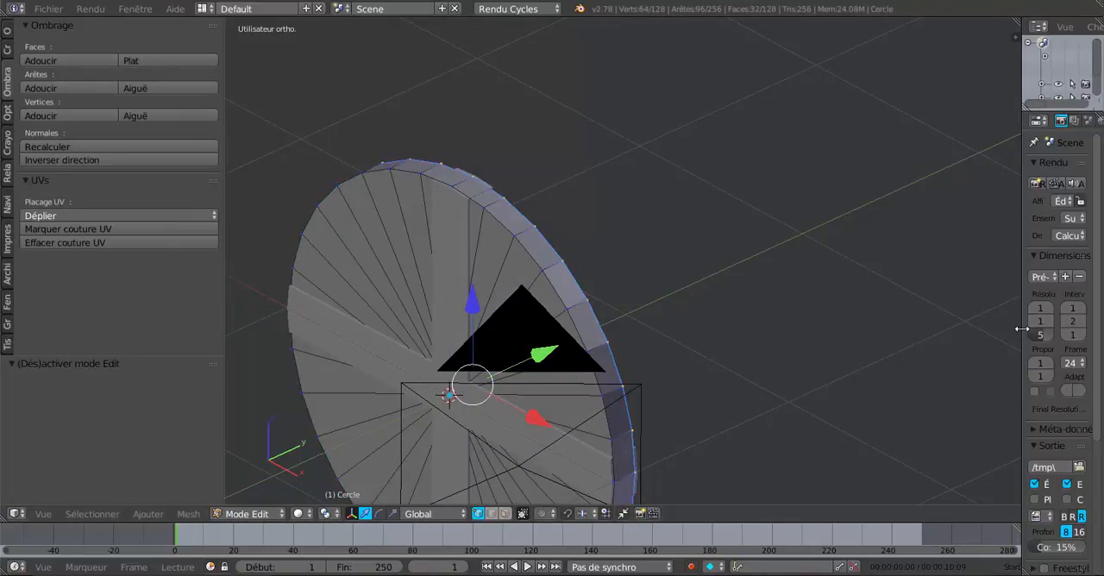
drag(1022, 329, 921, 341)
key(a)
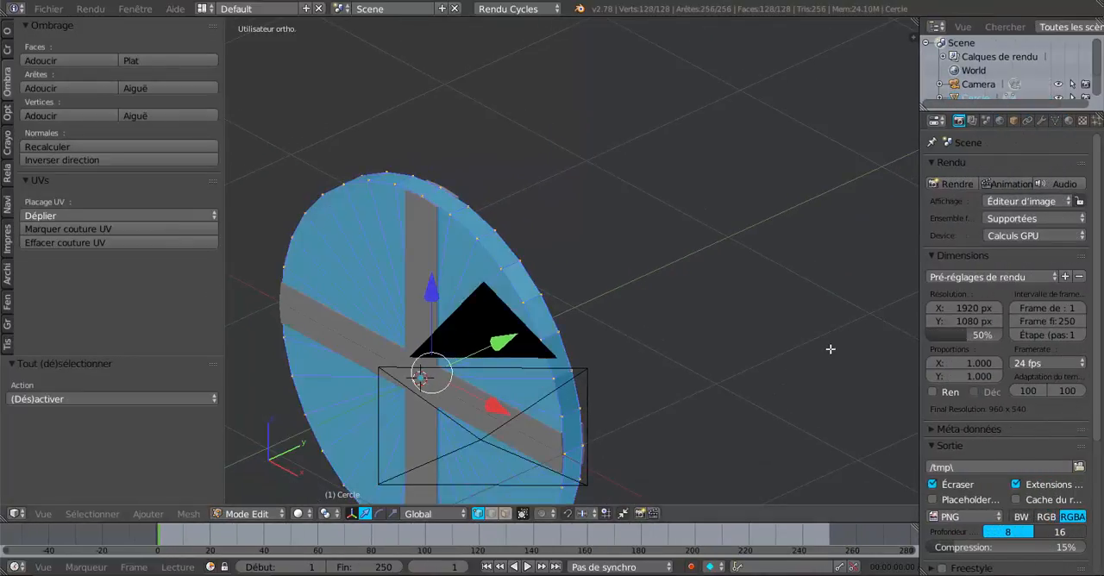
key(a)
middle_drag(771, 368, 644, 367)
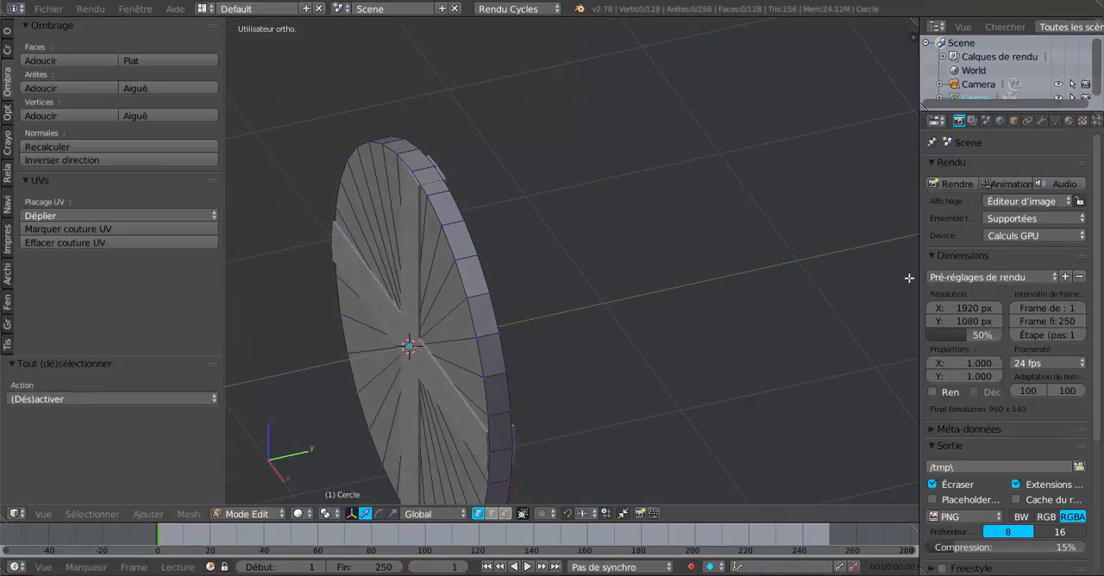
- Add a Catmull-Clark Subdivision Surface modifier to the disc with 2 view subdivisions
click(1040, 121)
click(1020, 168)
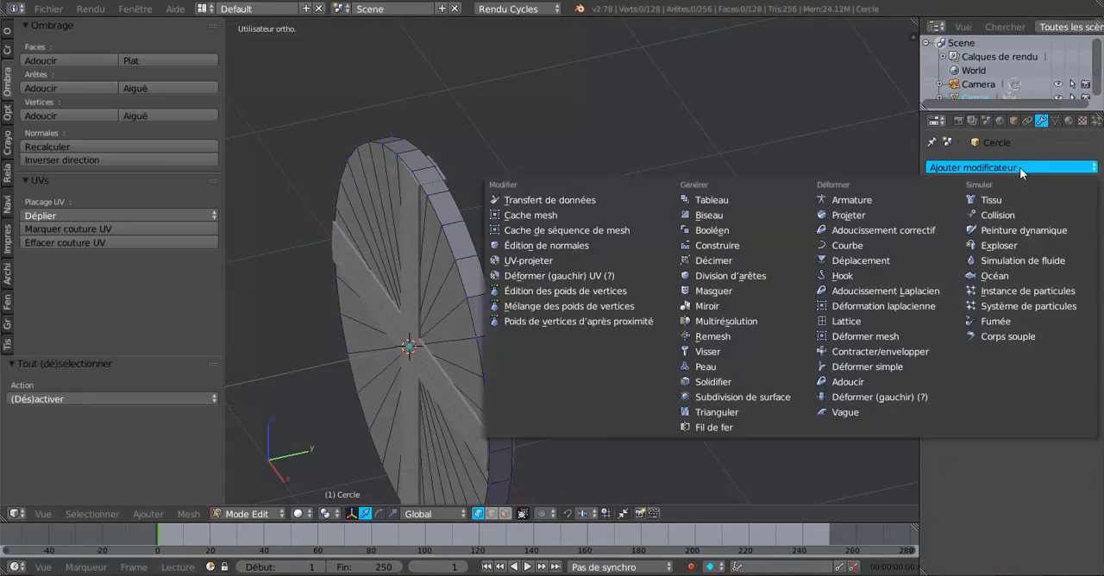
click(733, 397)
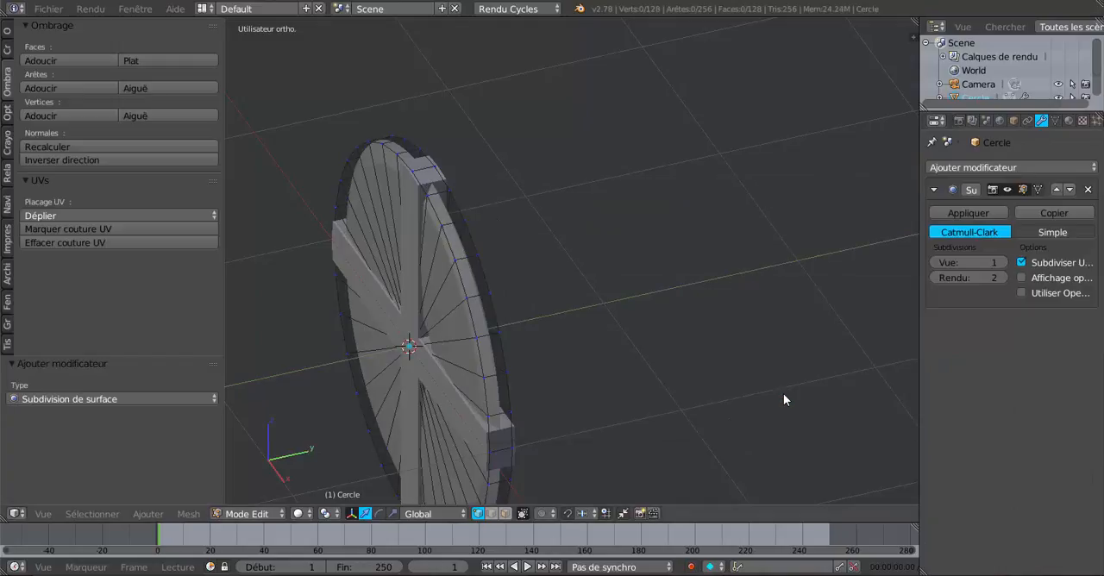
click(1004, 262)
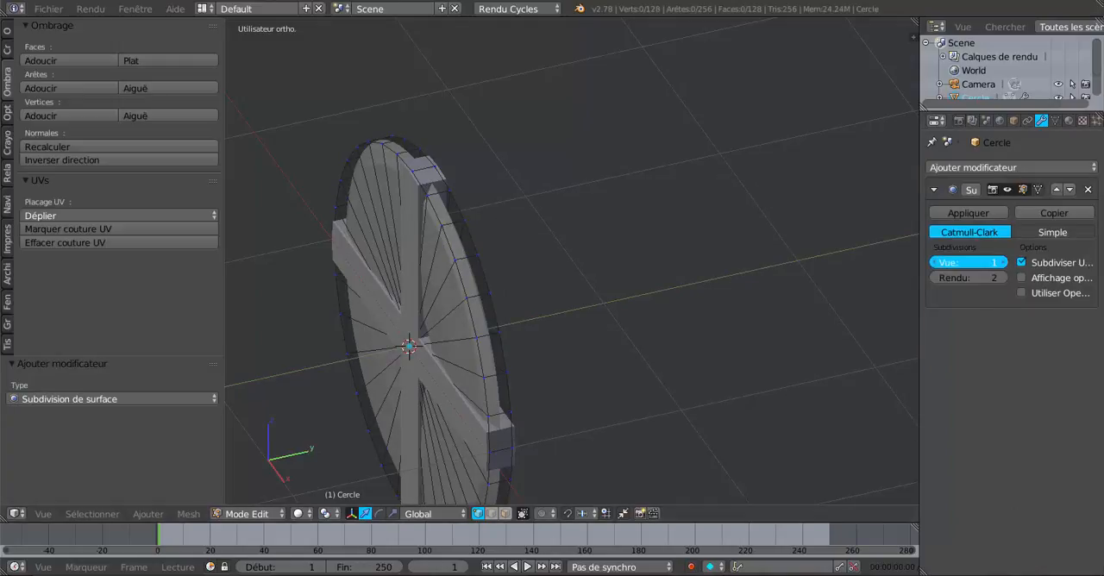
- Return to Object Mode and apply smooth shading to the disc
key(Tab)
middle_drag(609, 398, 650, 387)
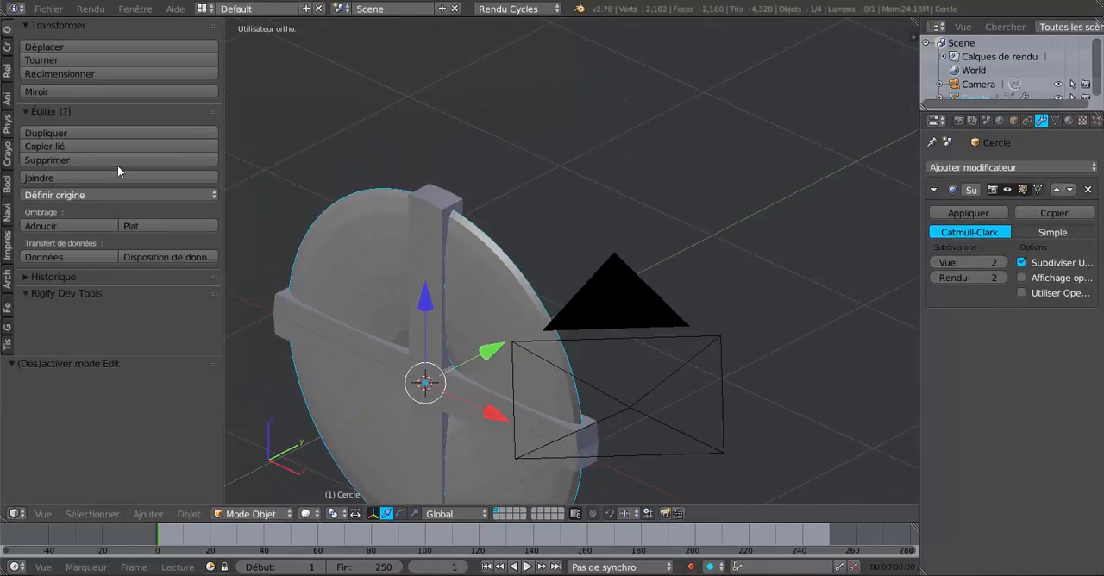
click(45, 8)
click(41, 227)
- Examine the smoothed disc's rim and hub hole up close in Edit Mode and in wireframe display
key(Tab)
middle_drag(372, 296, 328, 308)
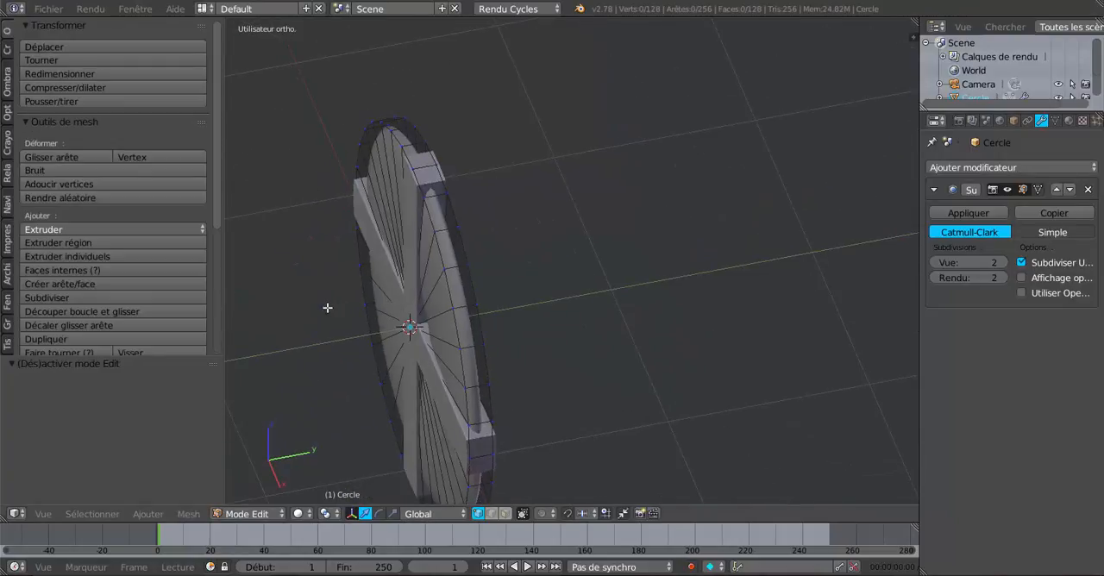
scroll(400, 291, up, 2)
scroll(400, 291, up, 1)
shift+middle_drag(435, 274, 655, 257)
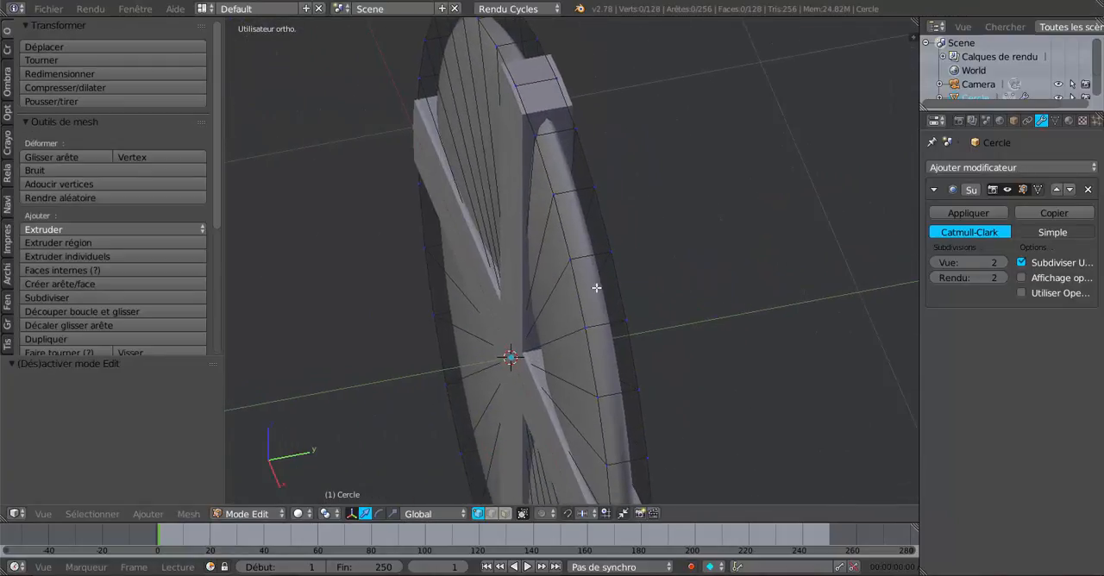
scroll(591, 265, up, 1)
middle_drag(592, 270, 673, 234)
scroll(675, 199, up, 2)
middle_drag(673, 157, 621, 284)
key(Tab)
key(z)
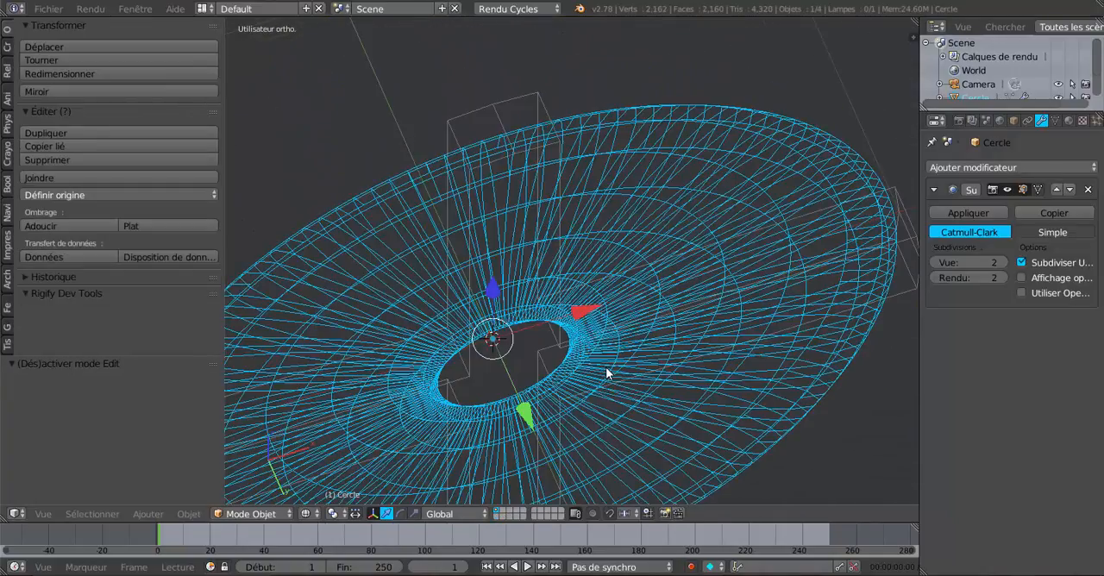
middle_drag(598, 416, 628, 405)
scroll(629, 411, up, 4)
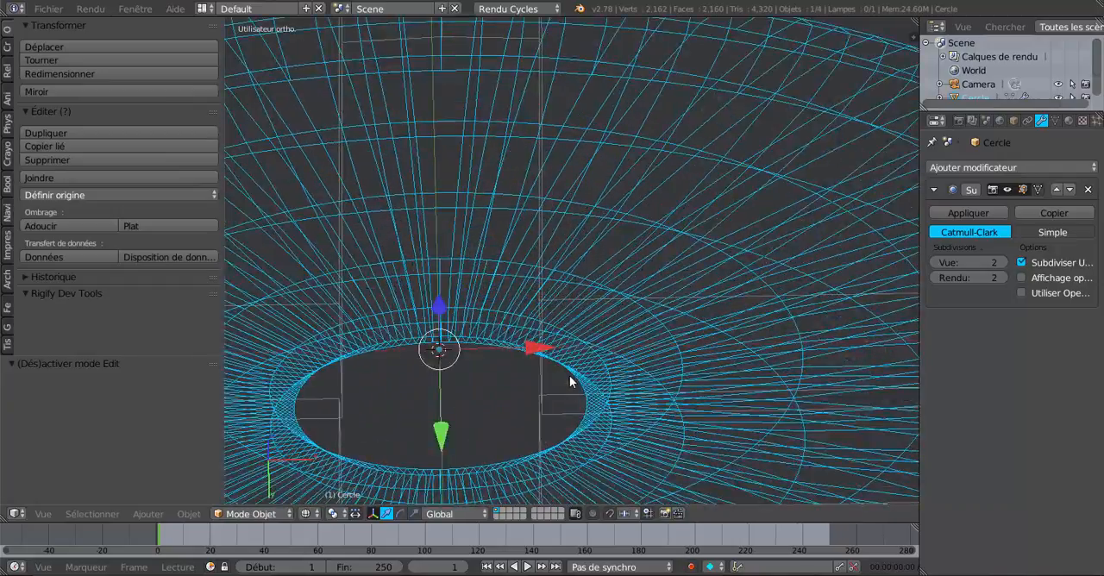
middle_drag(571, 381, 626, 383)
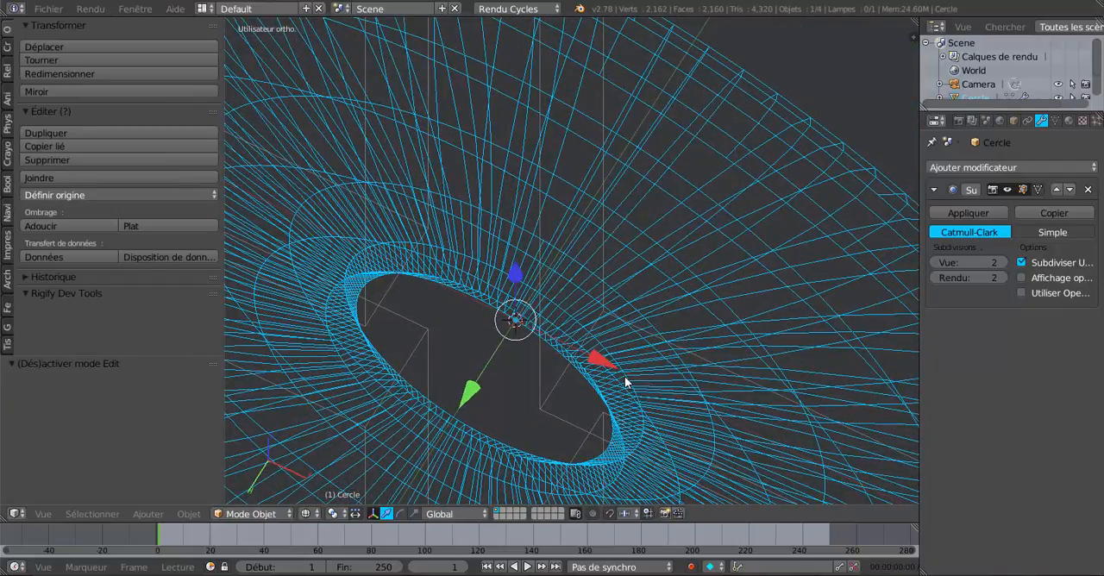
- Enter Edit Mode on the disc in wireframe display with nothing selected, focused on the hub hole
key(z)
key(Tab)
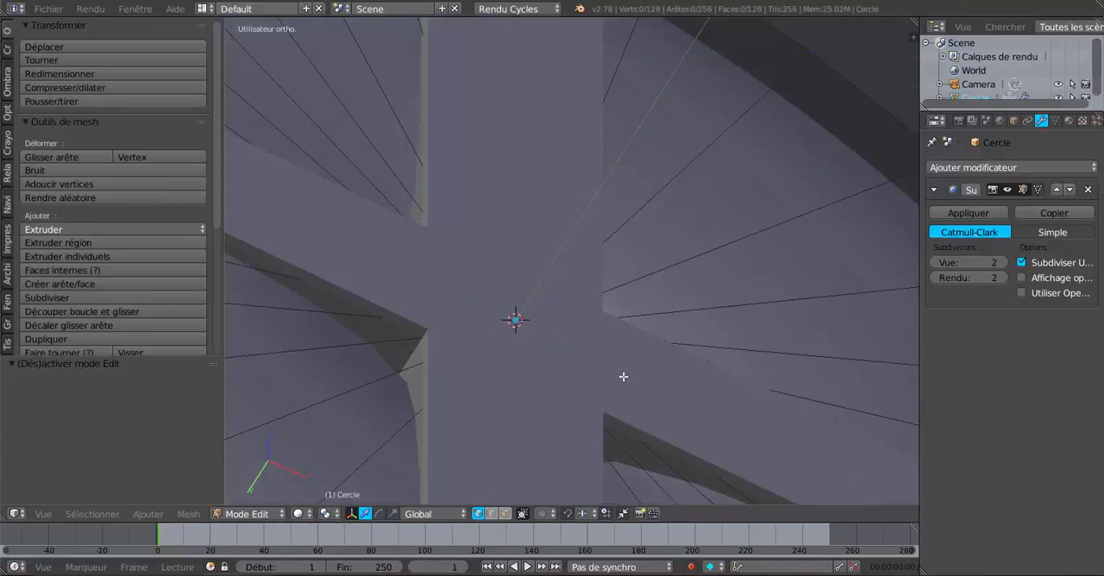
key(a)
key(a)
key(z)
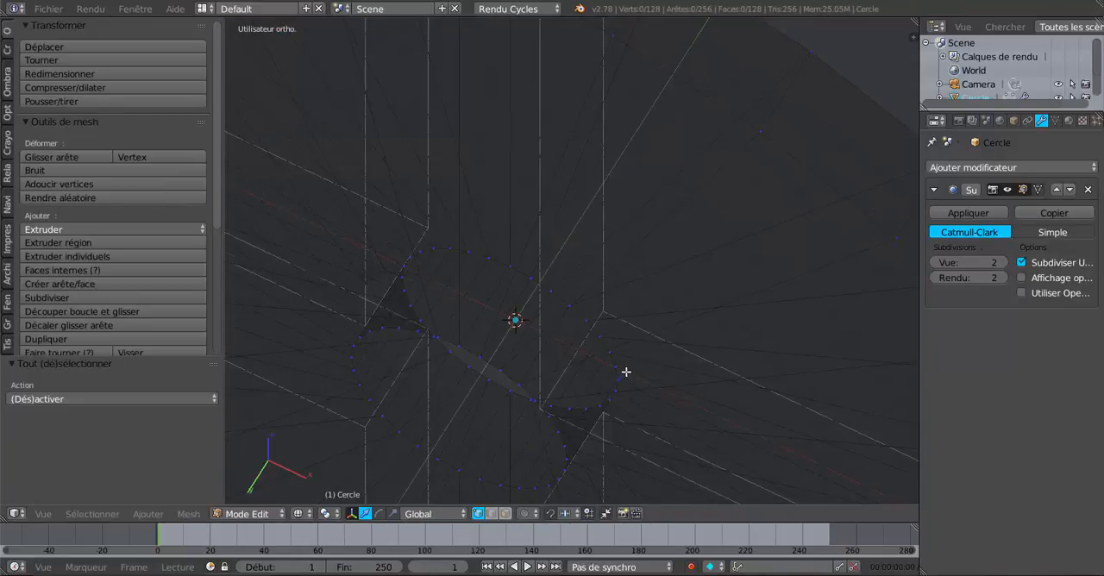
middle_drag(569, 352, 550, 322)
alt+right_click(555, 342)
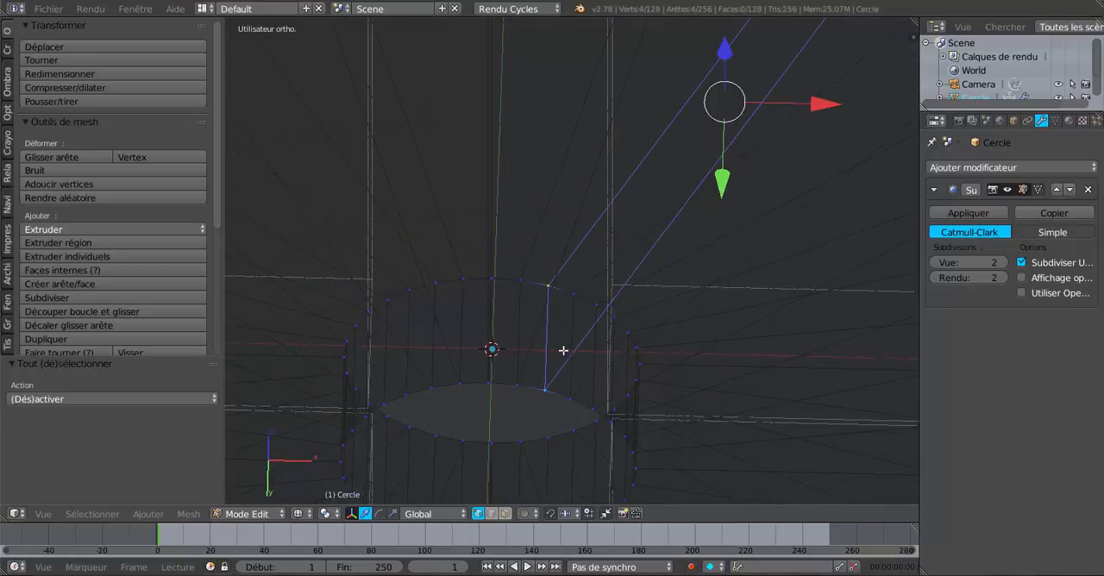
key(ctrl+r)
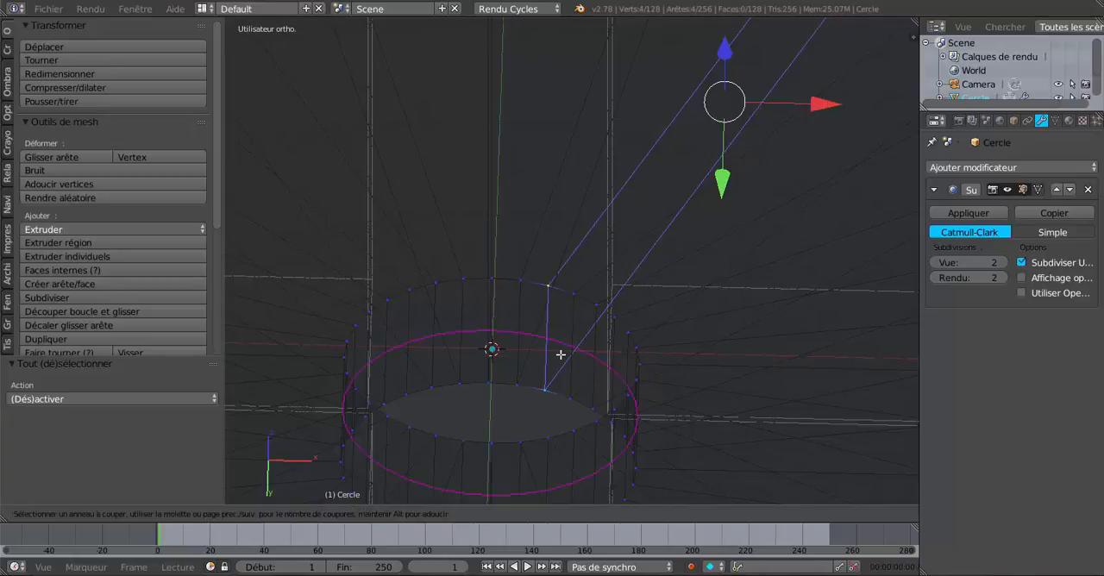
key(Escape)
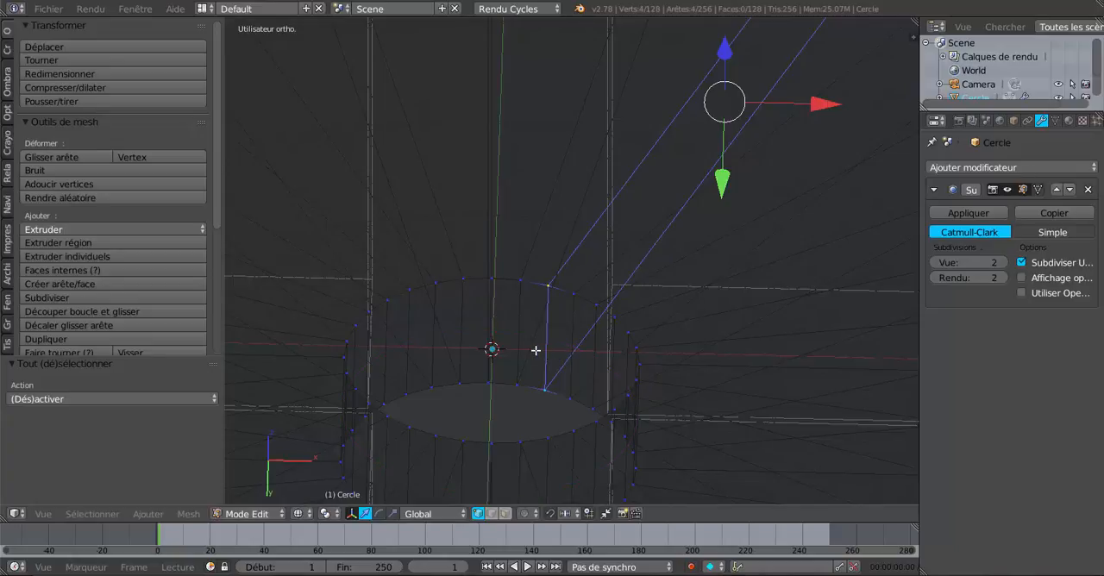
key(a)
- Add two loop cuts around the hub hole's inner wall, slid about 0.97 and -0.94 towards its edges, and return to Object Mode in solid display
key(ctrl+r)
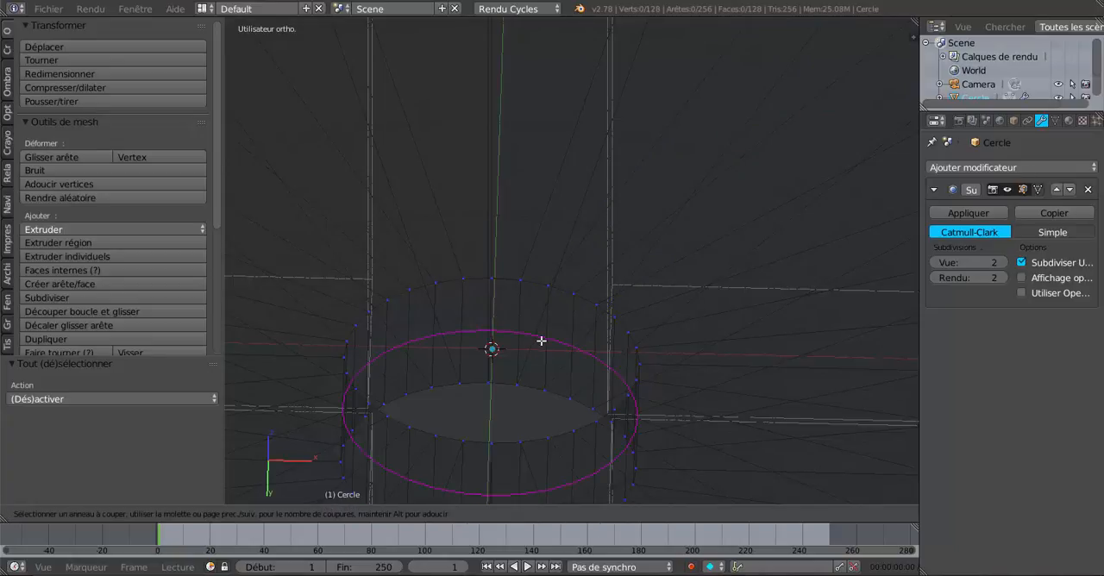
click(545, 331)
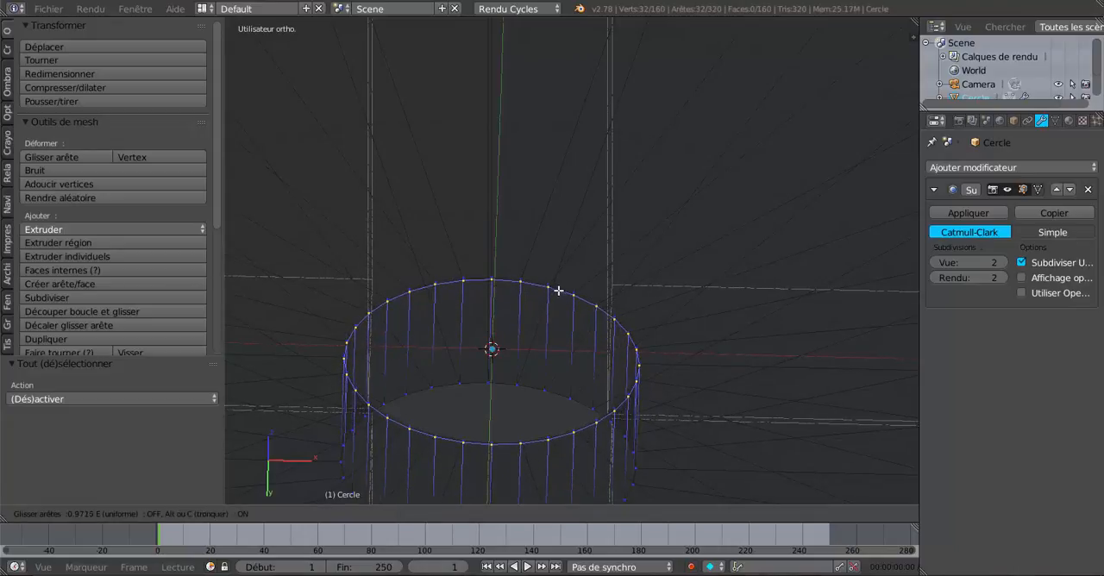
click(558, 291)
key(ctrl+r)
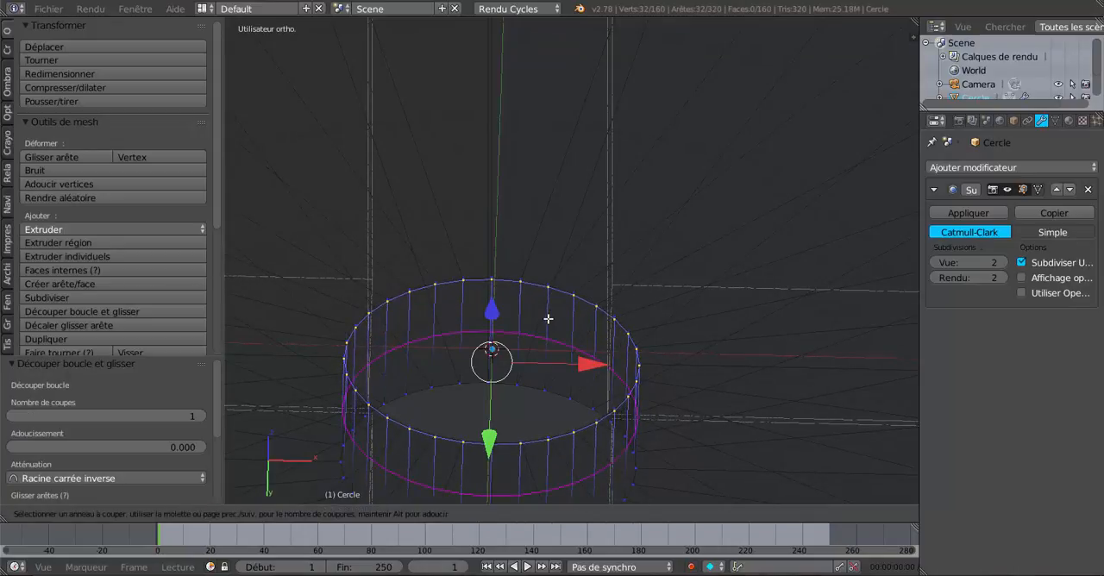
click(548, 332)
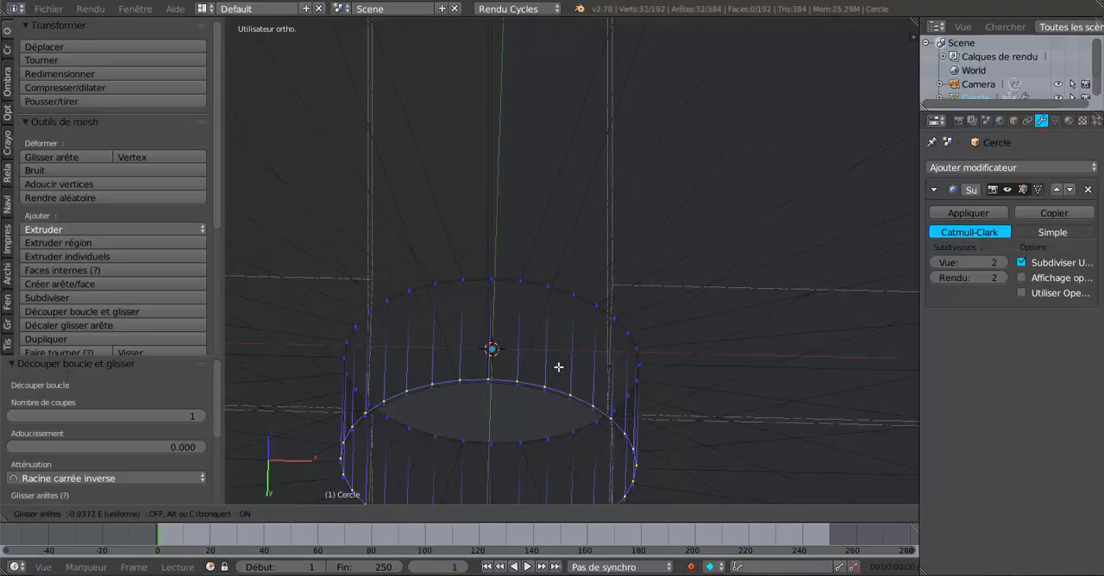
click(557, 366)
key(Tab)
key(z)
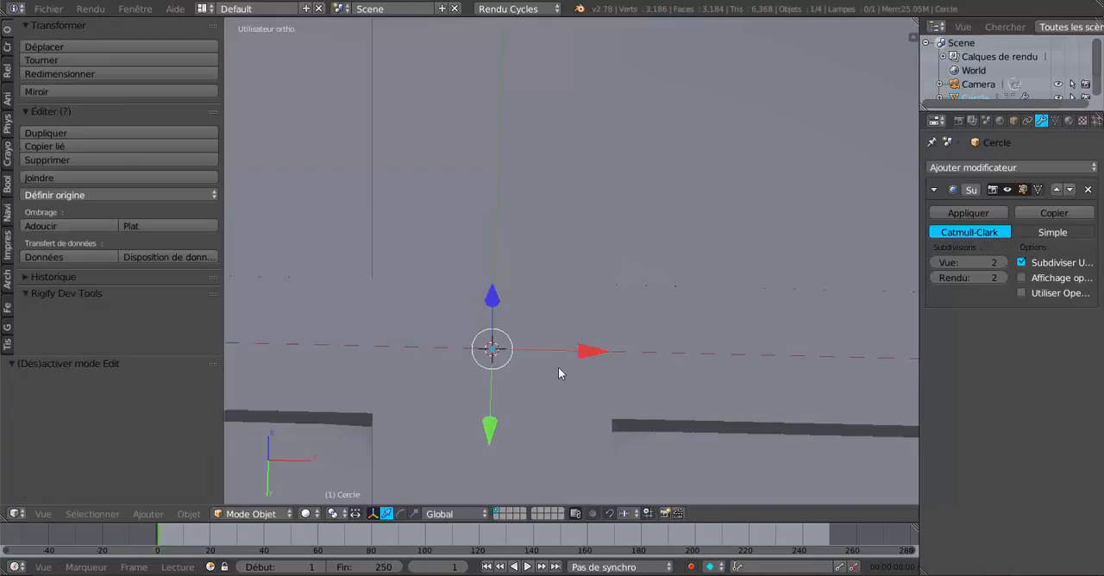
scroll(558, 367, down, 6)
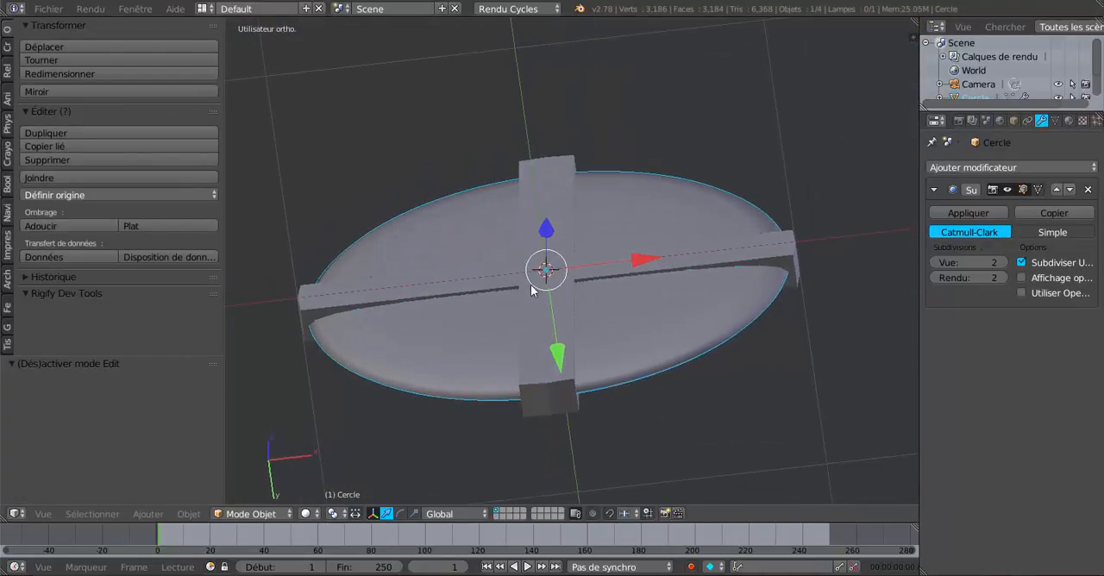
middle_drag(550, 292, 521, 372)
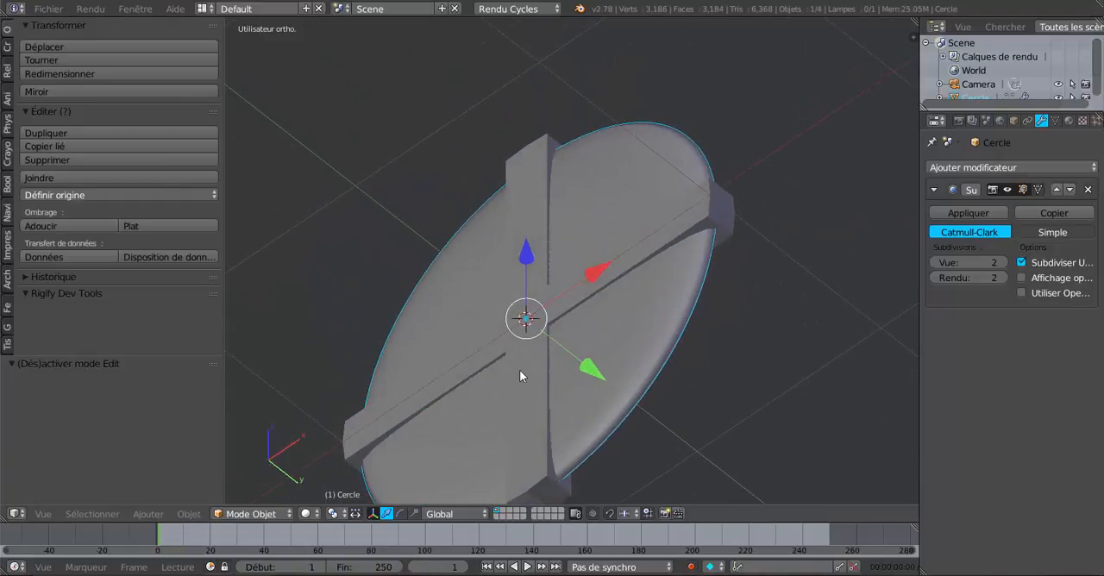
- Add a loop cut on each flat face of the disc, slid outward about 0.94 and 0.9 towards the rim
middle_drag(628, 342, 700, 374)
key(Tab)
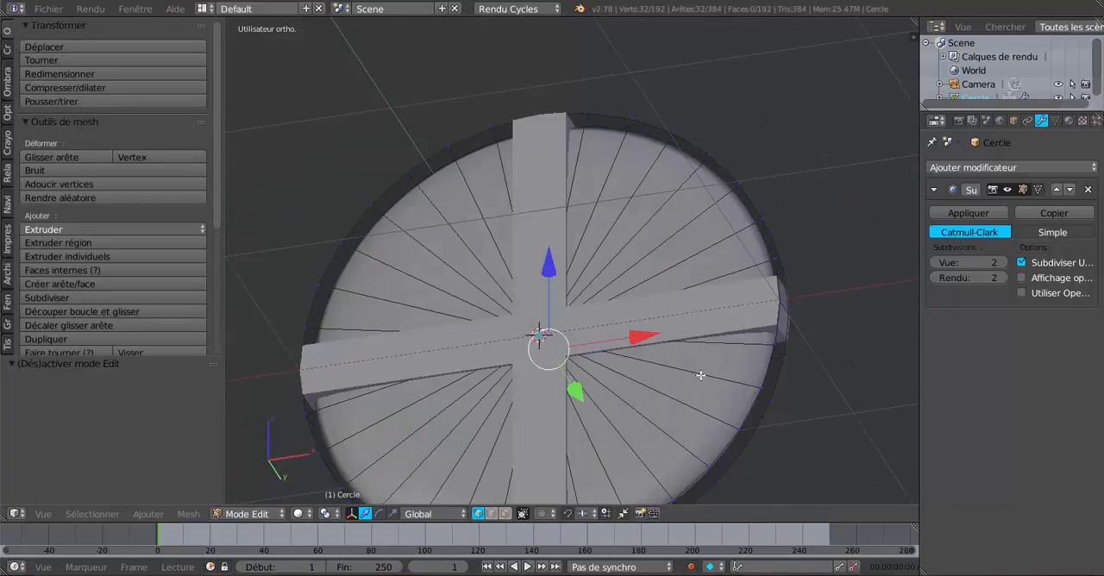
key(ctrl+r)
click(708, 376)
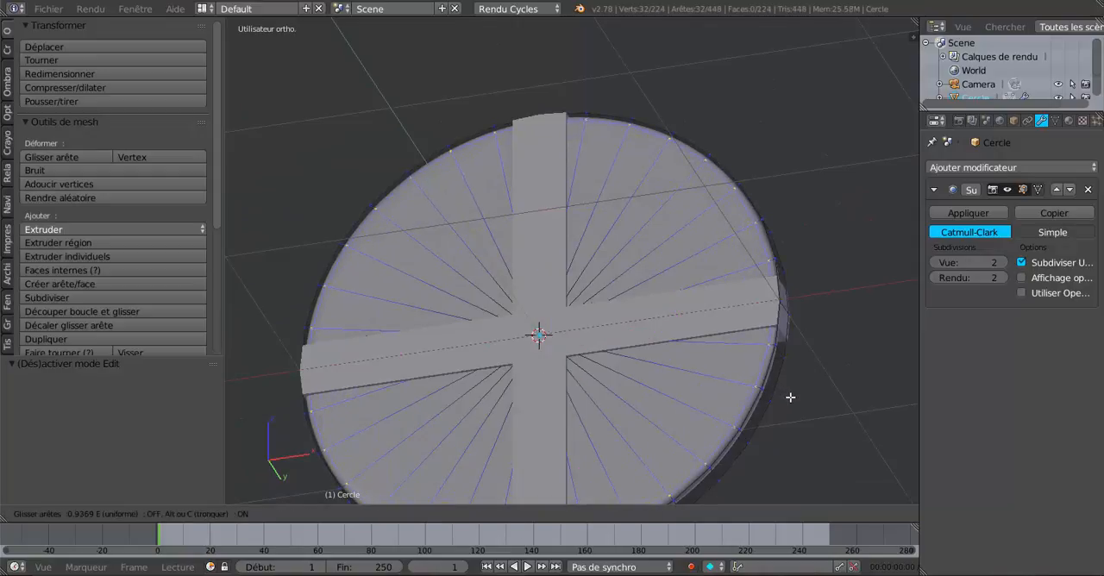
click(792, 395)
middle_drag(794, 394, 489, 397)
key(ctrl+r)
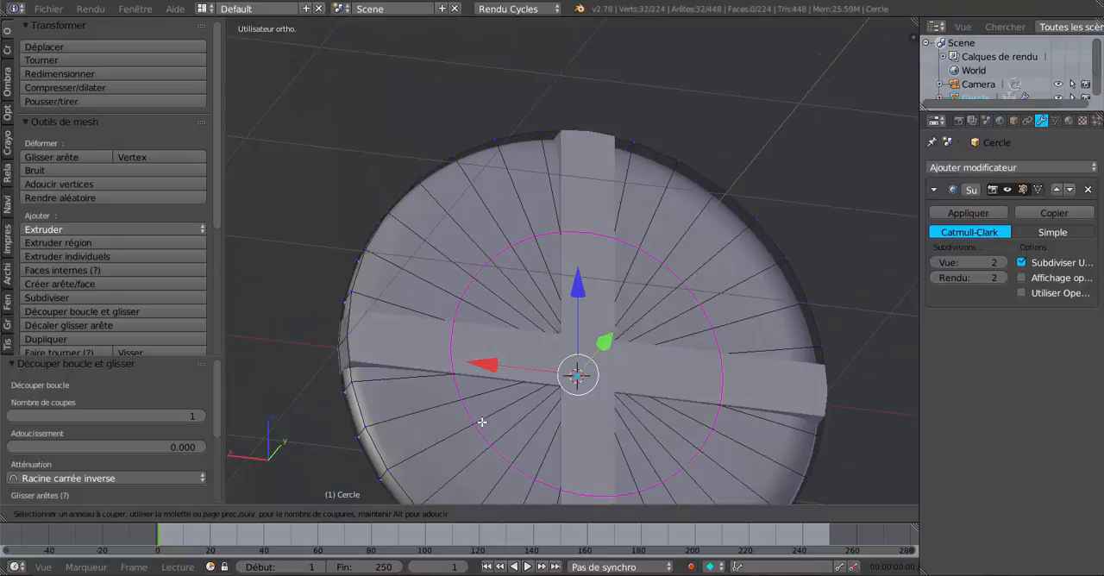
click(480, 423)
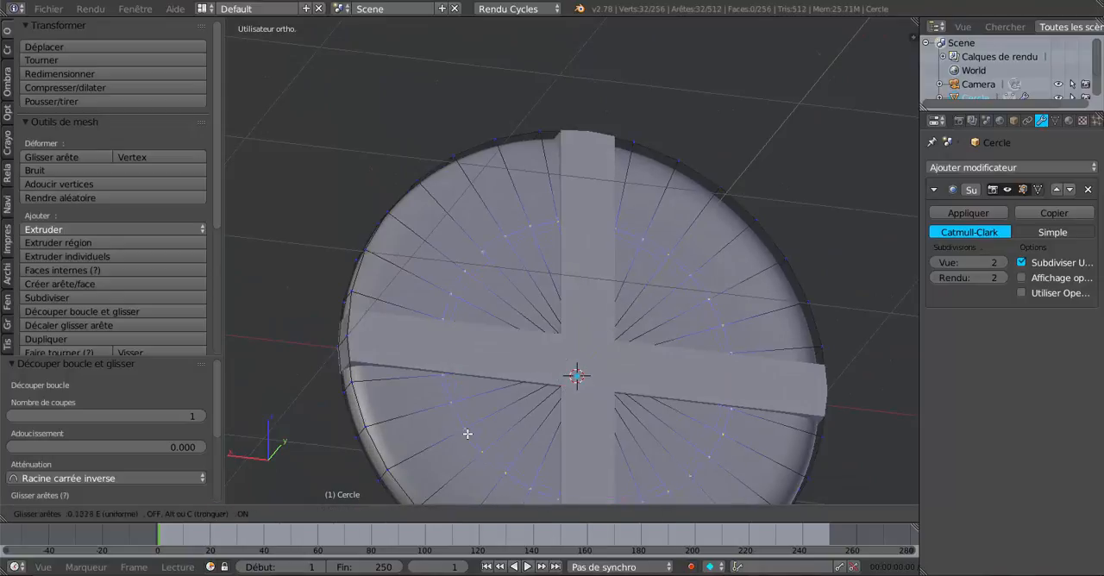
click(398, 465)
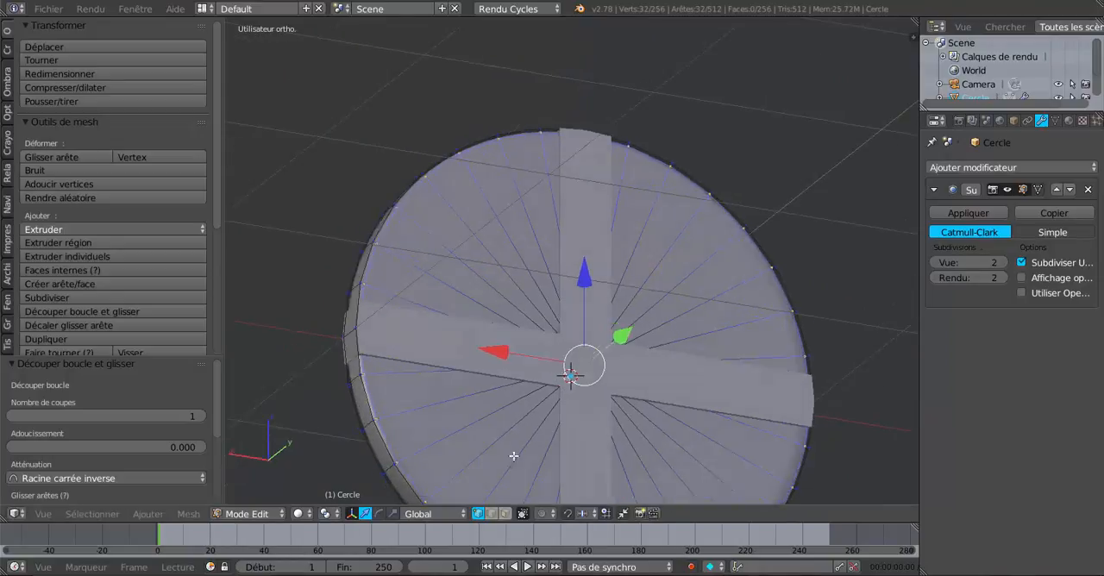
- Add two loop cuts around the disc's outer rim, one slid close to each edge, and return to Object Mode
middle_drag(399, 465, 481, 344)
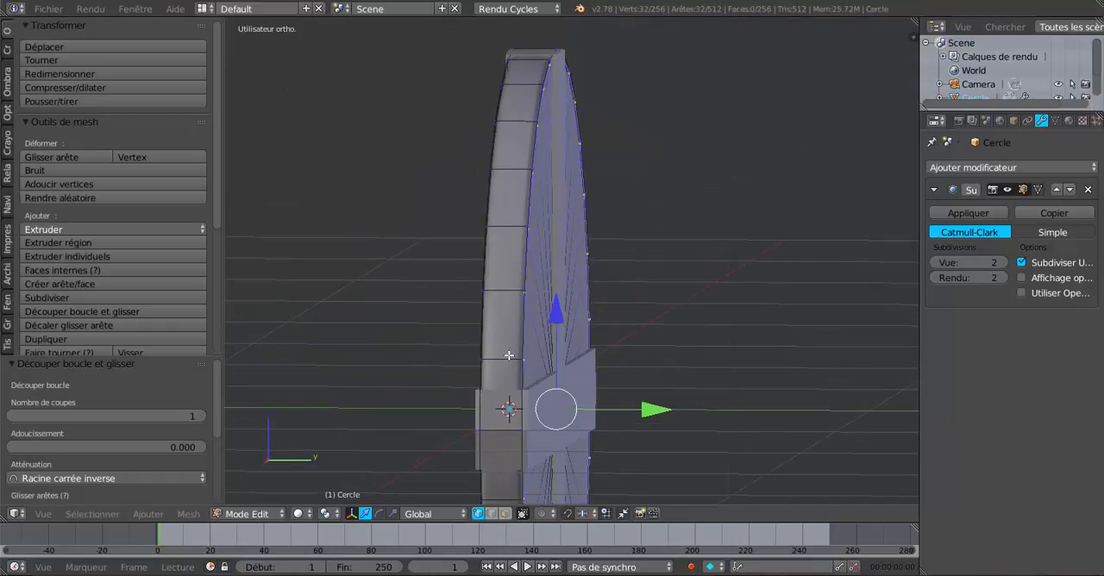
key(ctrl+r)
click(509, 355)
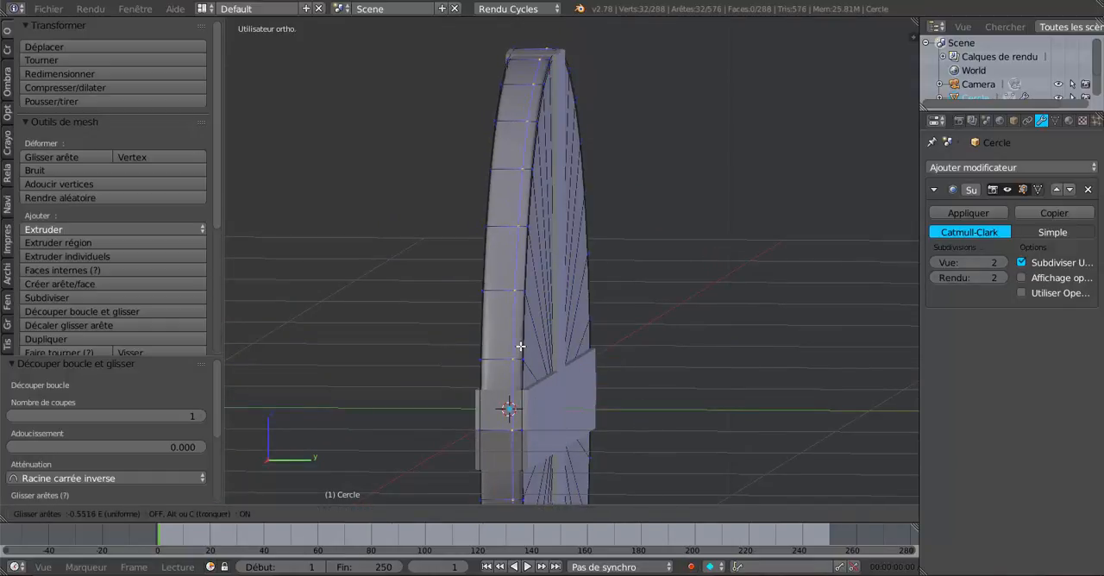
click(523, 342)
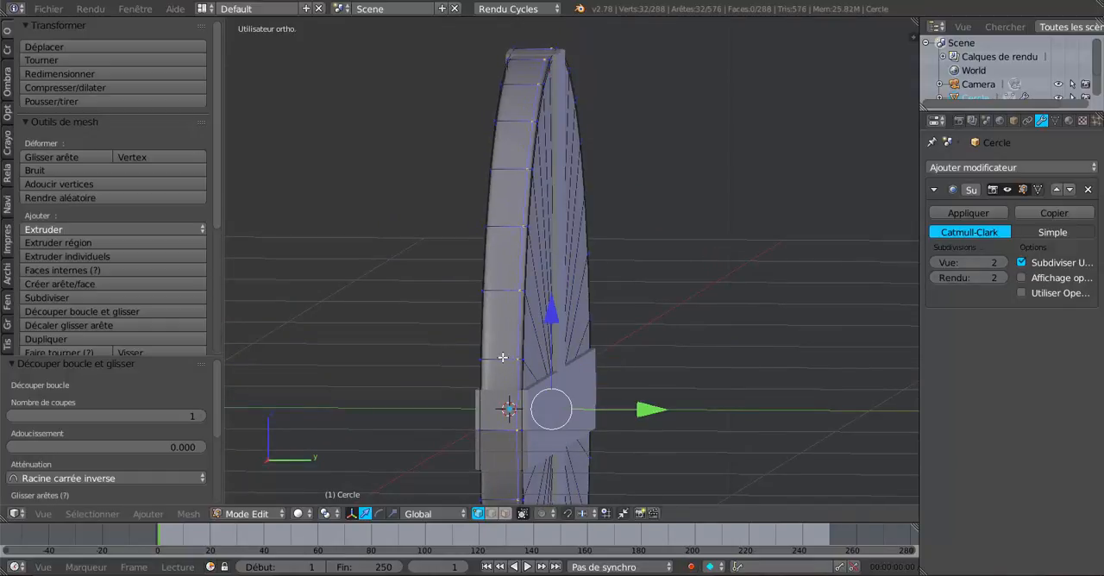
key(ctrl+e)
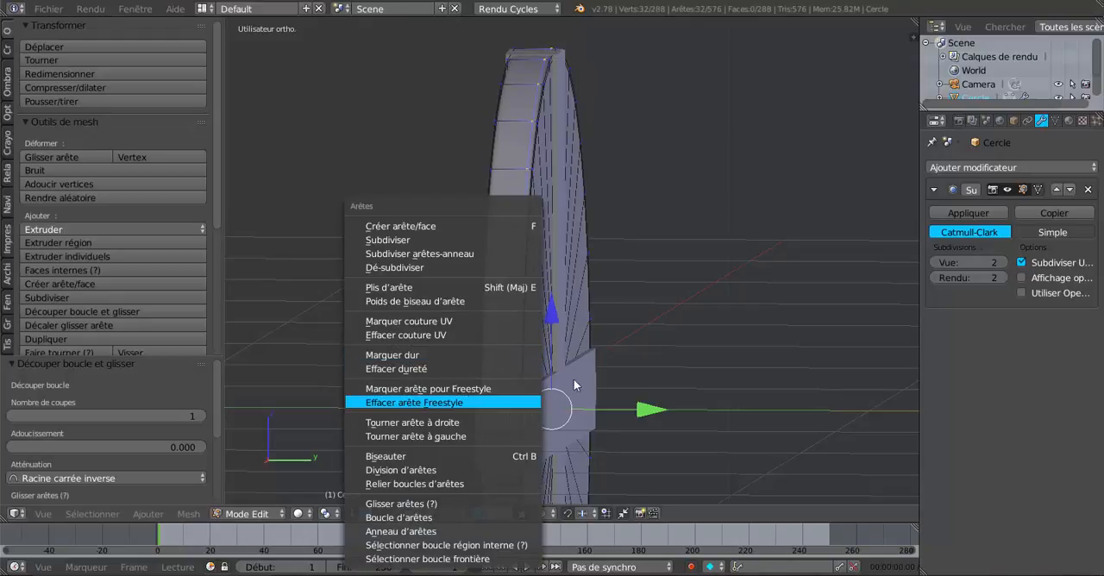
key(ctrl+r)
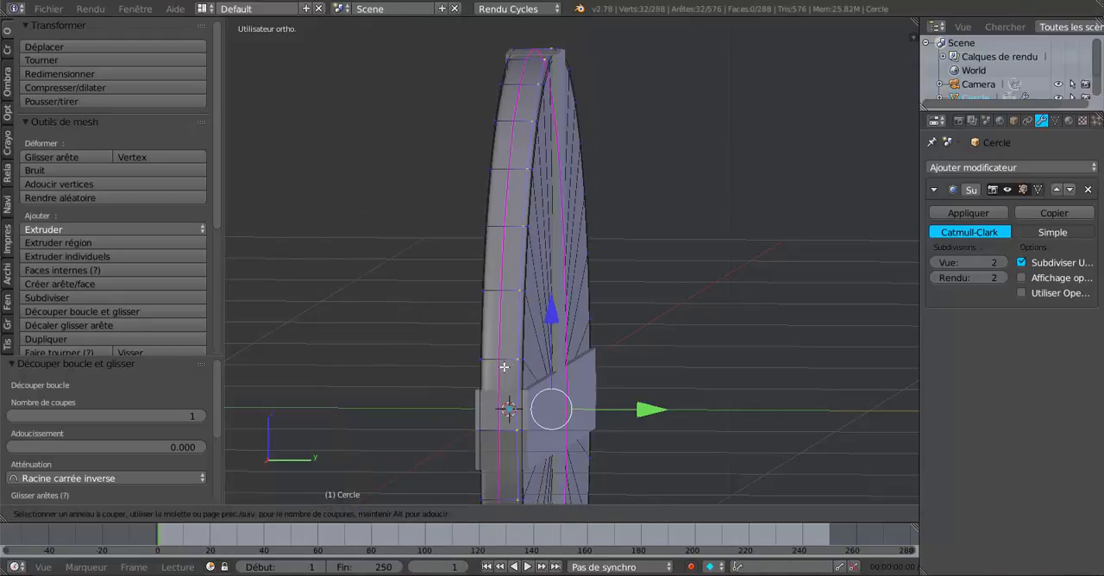
click(501, 368)
click(489, 373)
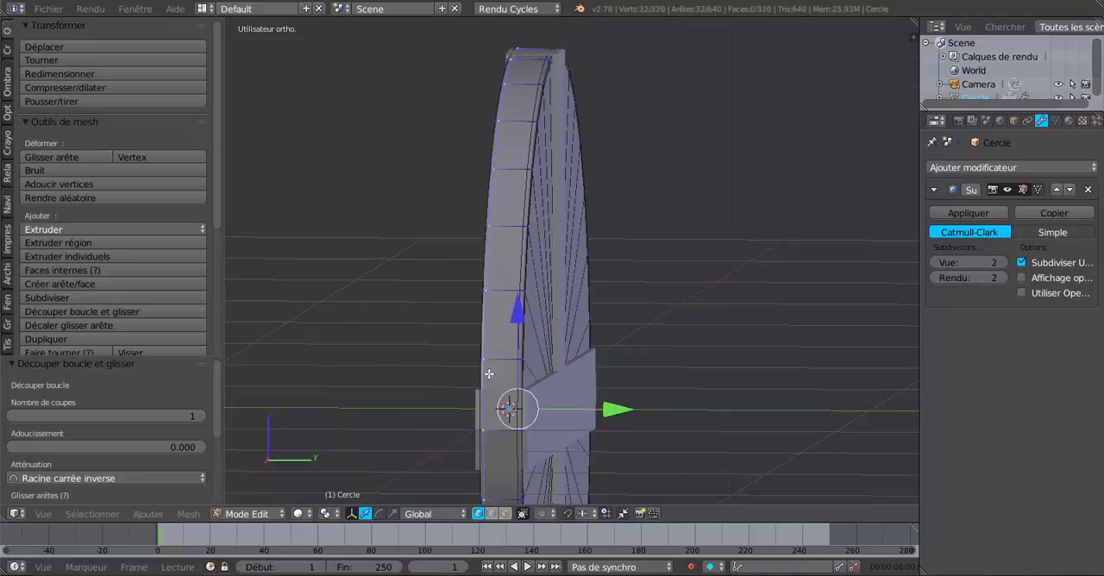
scroll(488, 372, down, 2)
key(Tab)
- Inspect the disc from several angles and compare its viewport subdivision at level 0 with level 2
middle_drag(489, 372, 598, 338)
scroll(573, 343, up, 2)
key(Tab)
key(Tab)
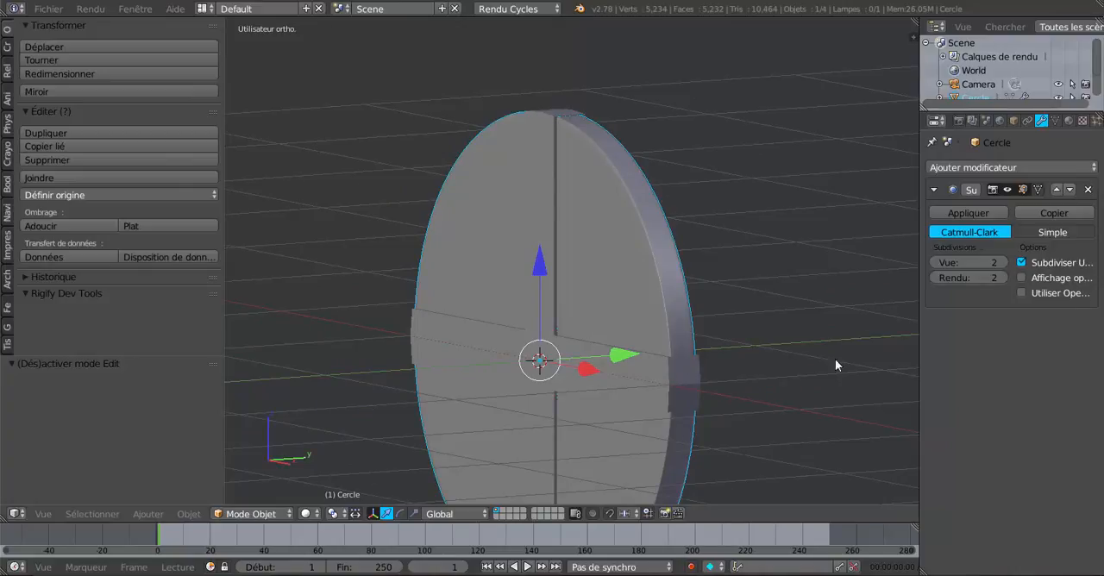
click(940, 263)
text(0)
key(Return)
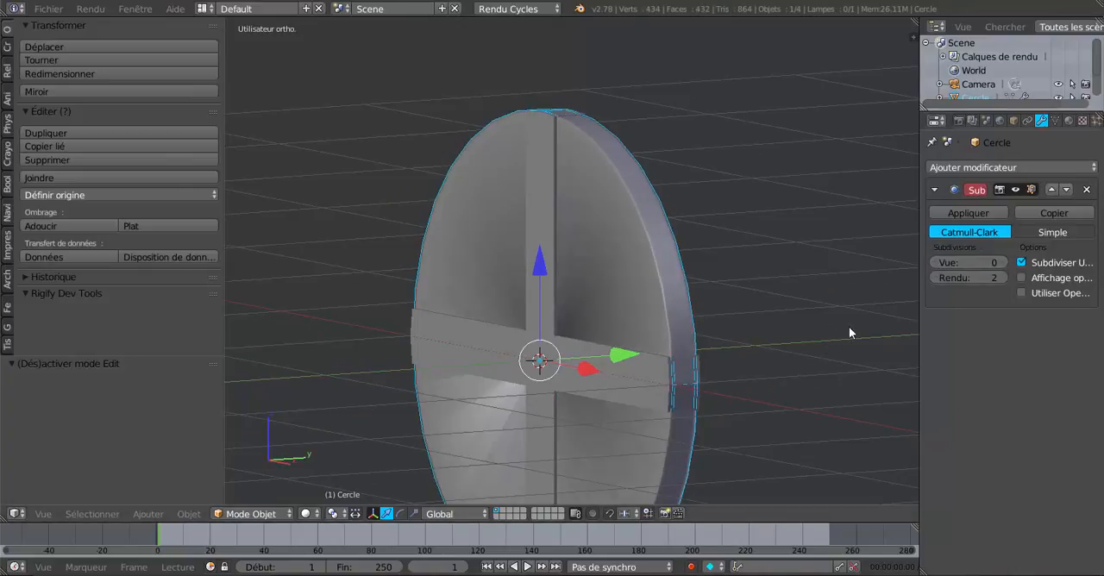
click(1000, 262)
click(1000, 261)
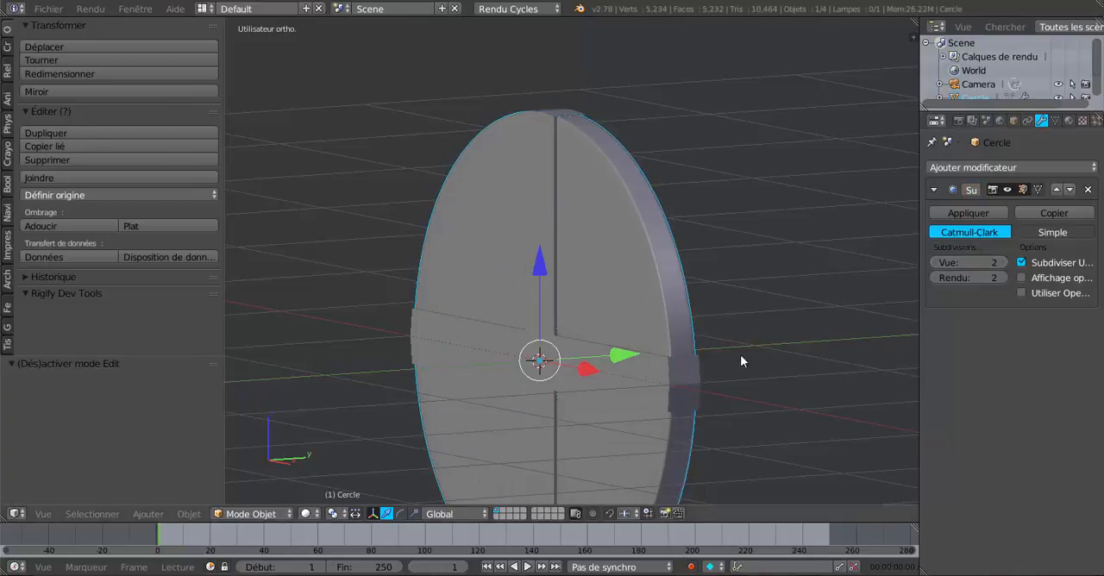
middle_drag(741, 355, 774, 354)
middle_drag(679, 299, 653, 333)
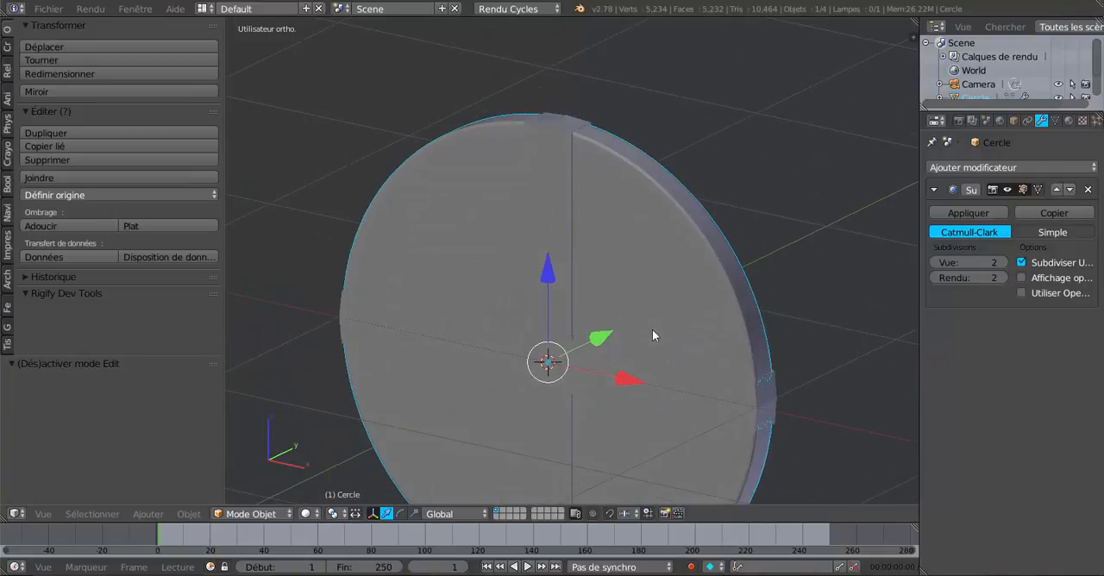
- Apply the disc's Subdivision Surface modifier and check the resulting mesh in Edit Mode
click(975, 213)
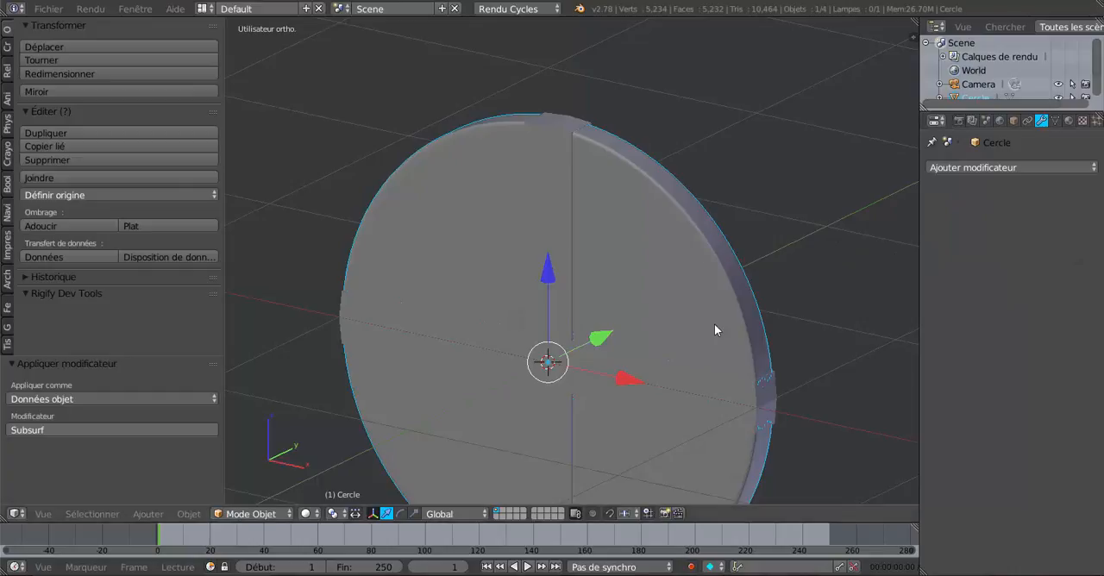
key(Tab)
key(Tab)
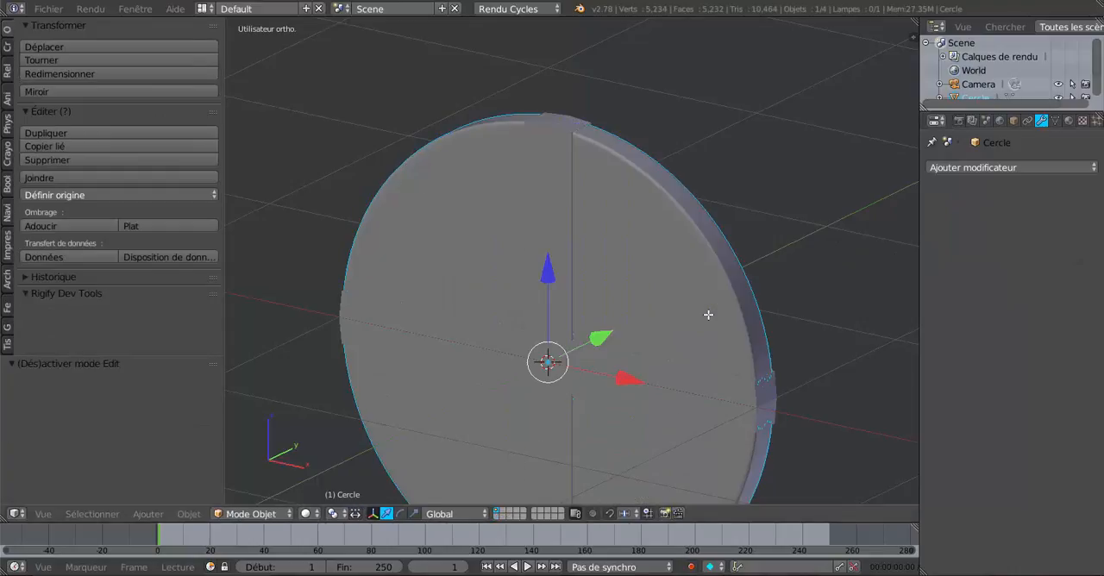
- Select the cross together with the disc and join them into one object
right_click(553, 239)
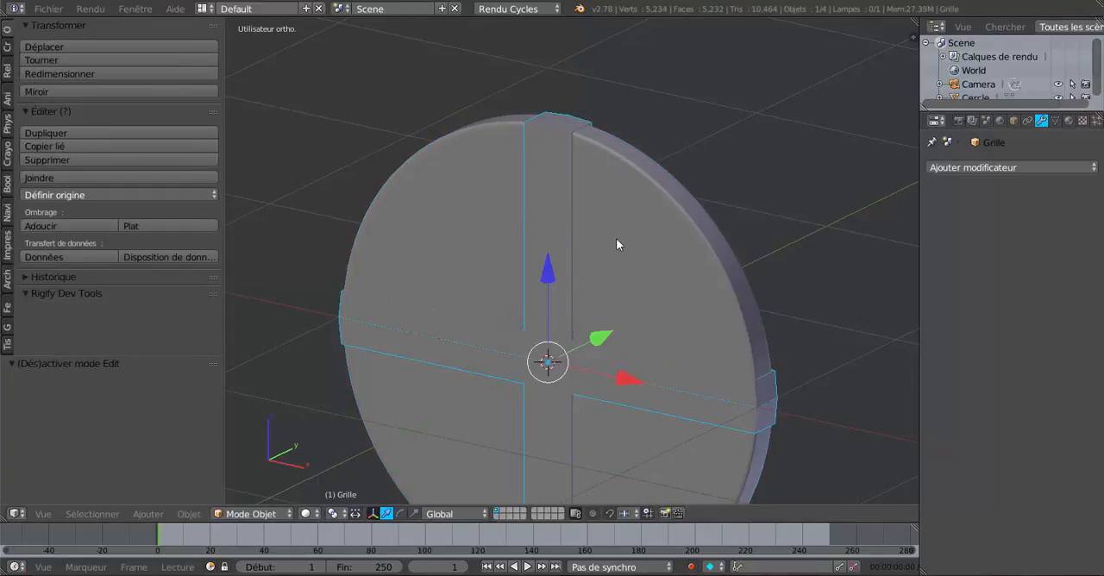
right_click(647, 303)
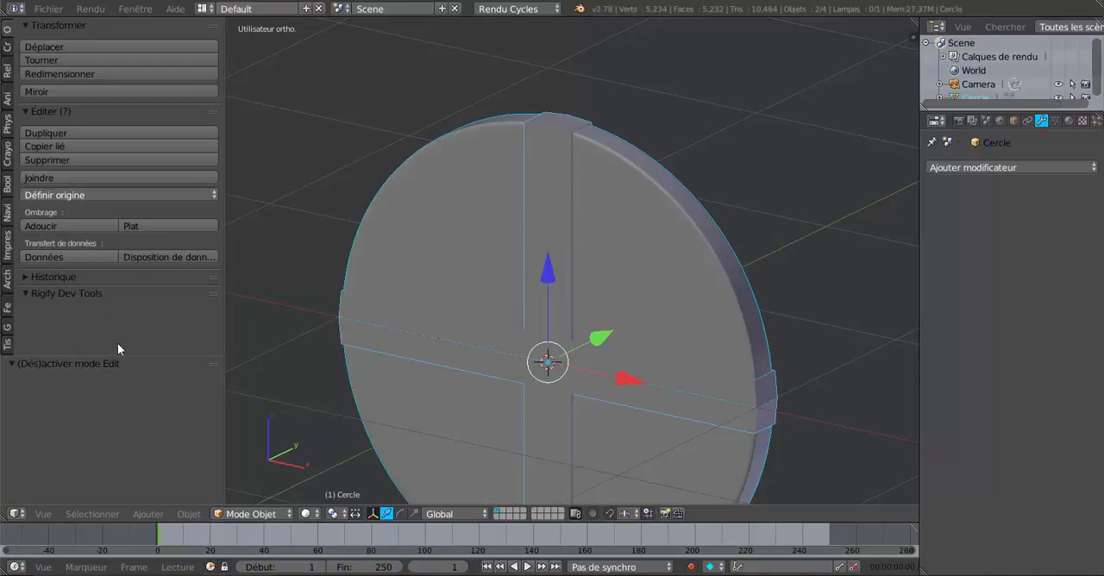
click(46, 177)
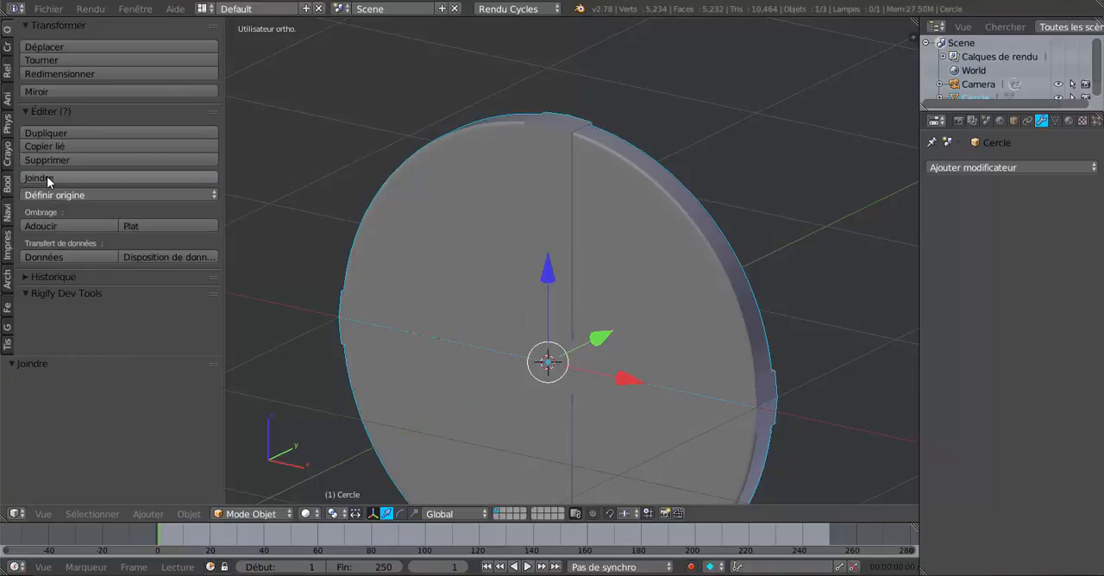
- Edit the joined wheel in face selection mode and select only the four central faces on the cross's front side
key(Tab)
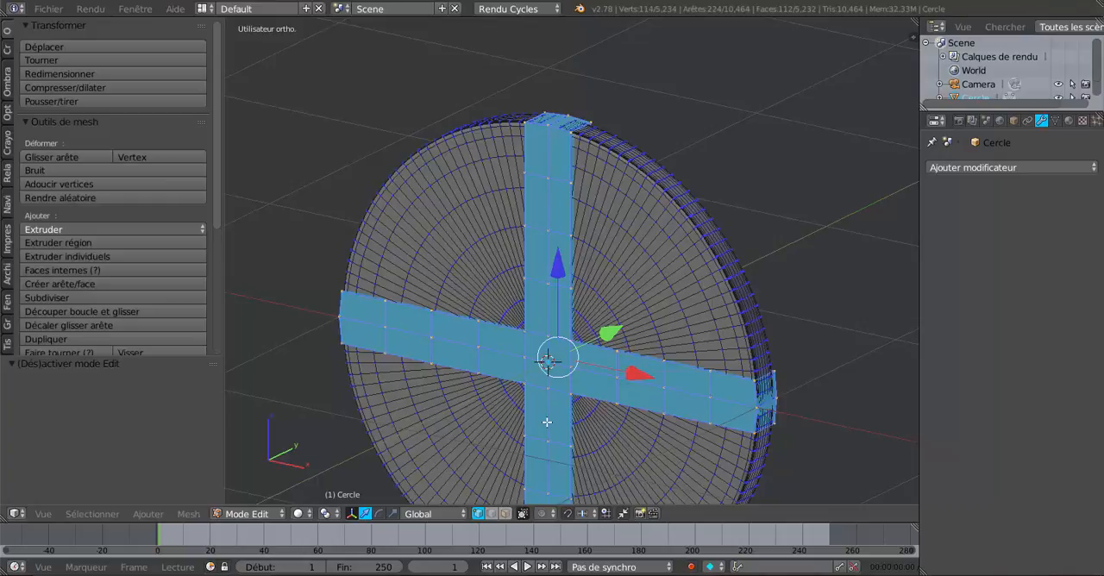
middle_drag(547, 422, 578, 387)
key(a)
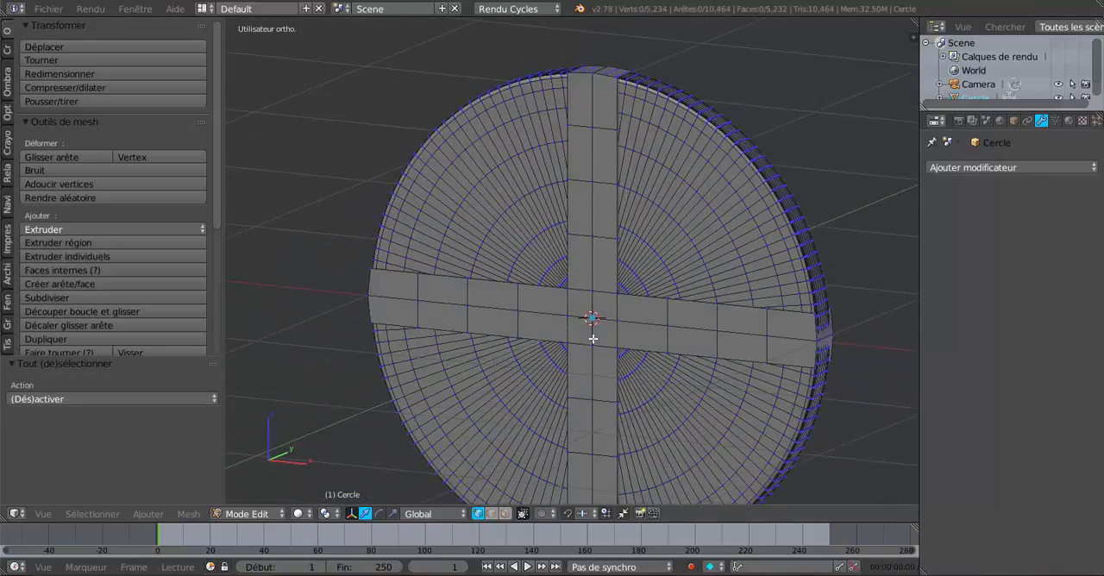
click(507, 516)
right_click(581, 305)
shift+right_click(600, 307)
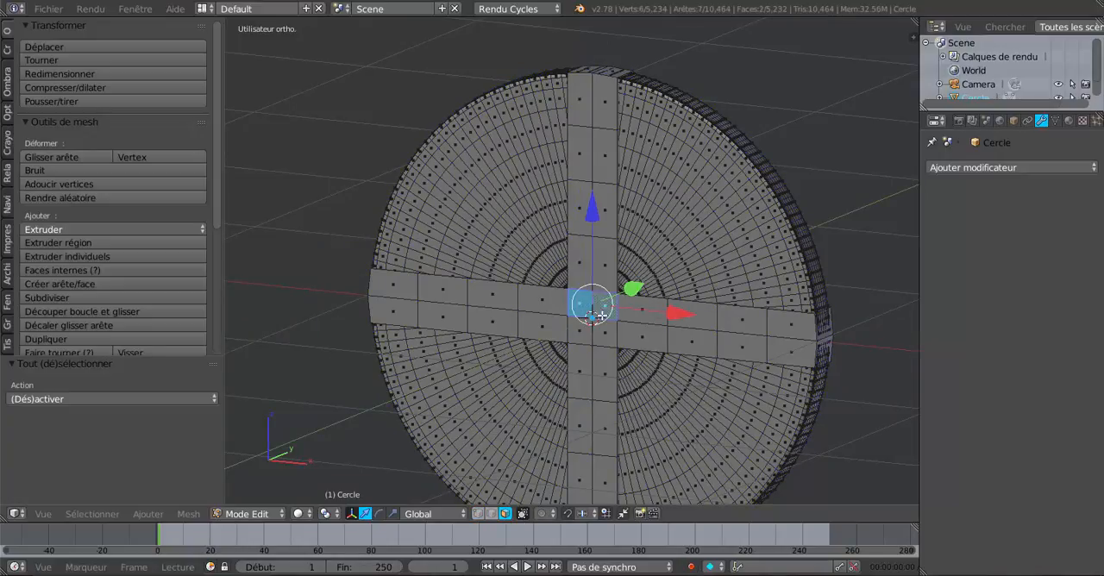
shift+right_click(606, 333)
shift+right_click(633, 342)
- Add the four central faces on the cross's back side to the selection
middle_drag(725, 380, 540, 400)
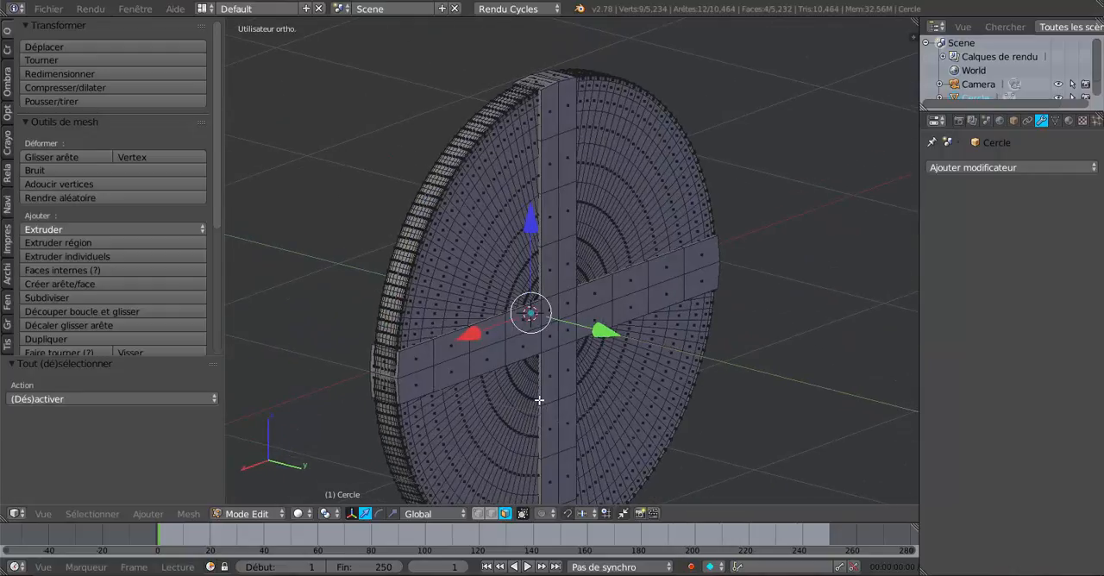
shift+right_click(547, 314)
shift+right_click(565, 308)
shift+right_click(564, 327)
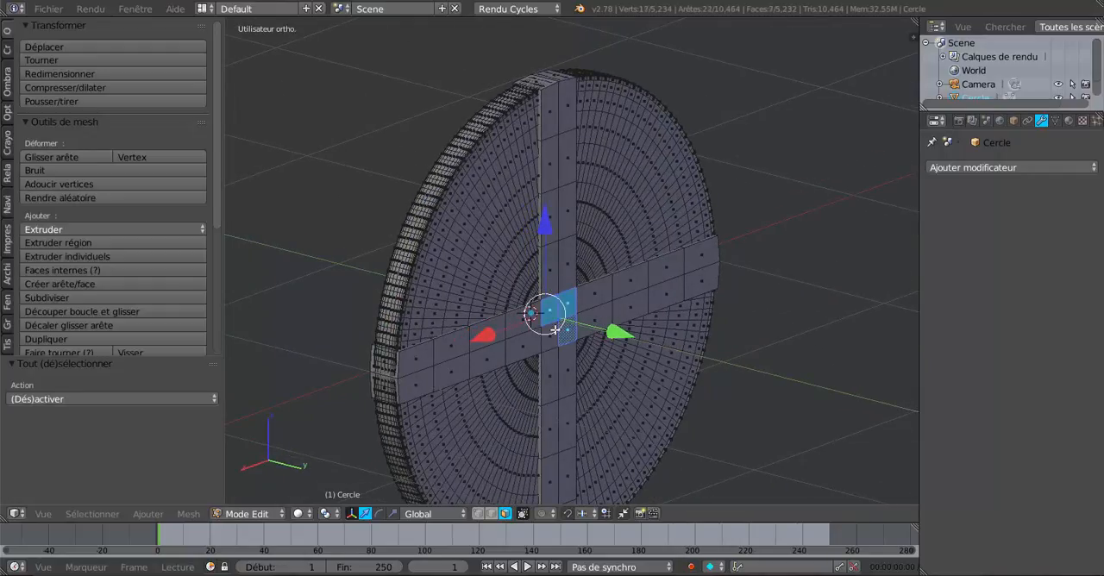
shift+right_click(553, 333)
- Switch to the scale manipulator and inset the central faces on both sides with a thickness of 0.01
middle_drag(390, 453, 631, 453)
click(392, 514)
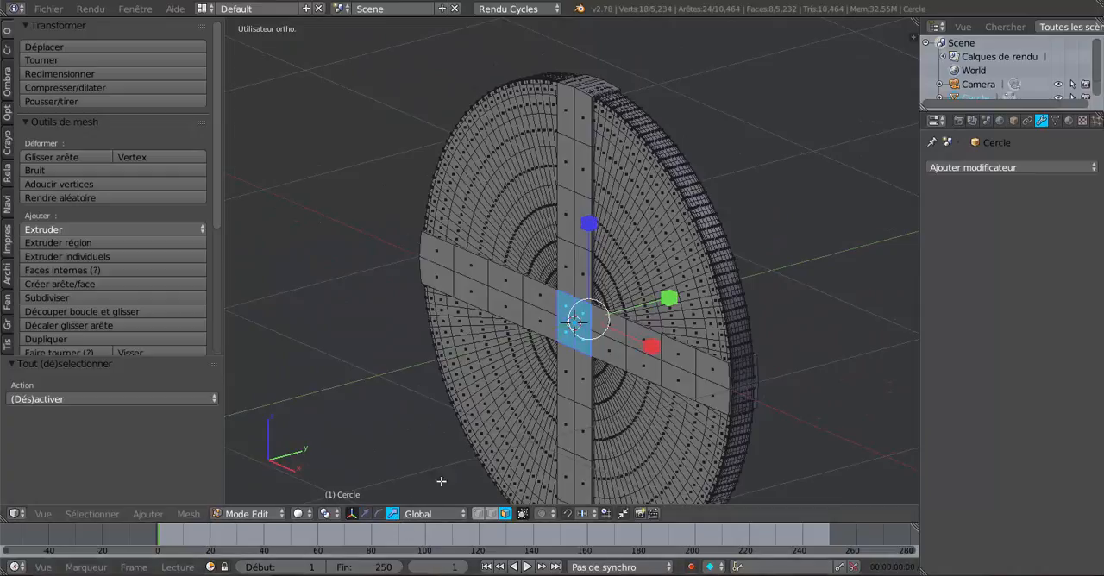
middle_drag(541, 437, 604, 441)
scroll(604, 442, up, 3)
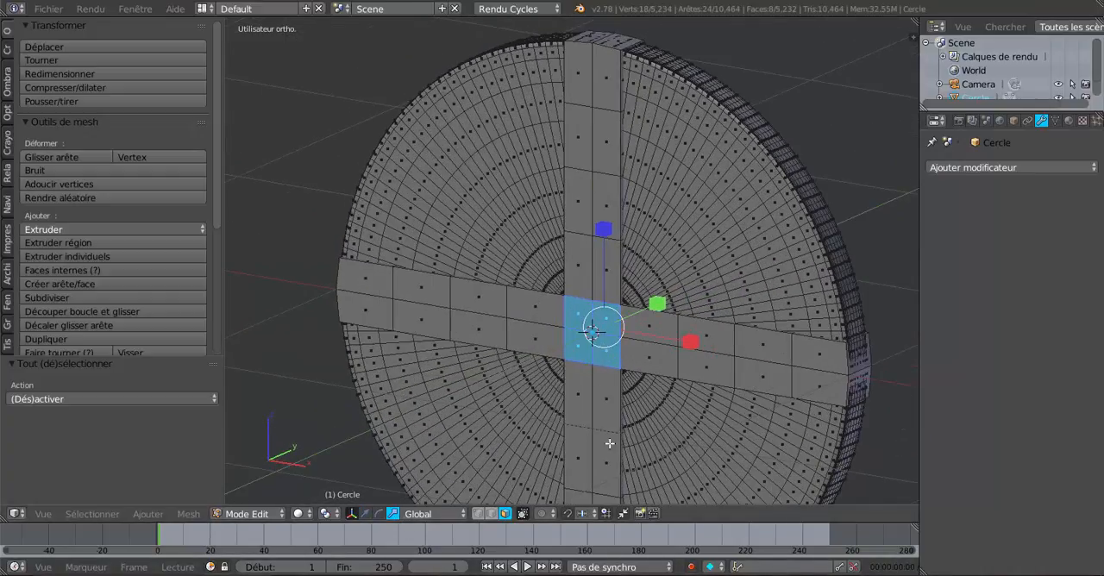
key(i)
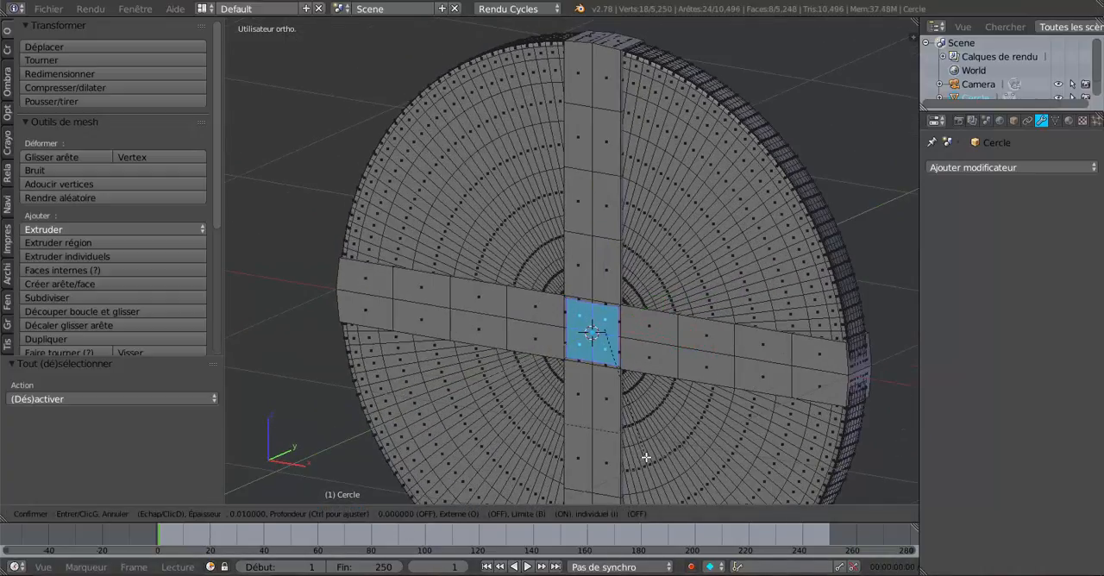
click(646, 458)
middle_drag(636, 455, 582, 459)
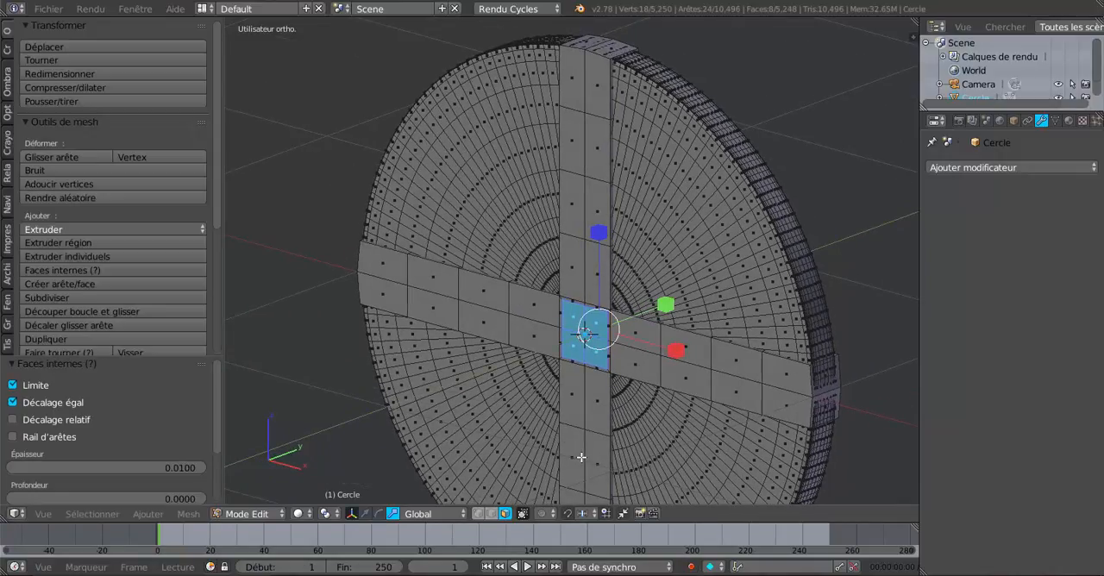
- Extrude the inset central faces in place and scale them by about 2.591 along Y to form a protruding hub
scroll(582, 457, up, 1)
key(e)
right_click(590, 447)
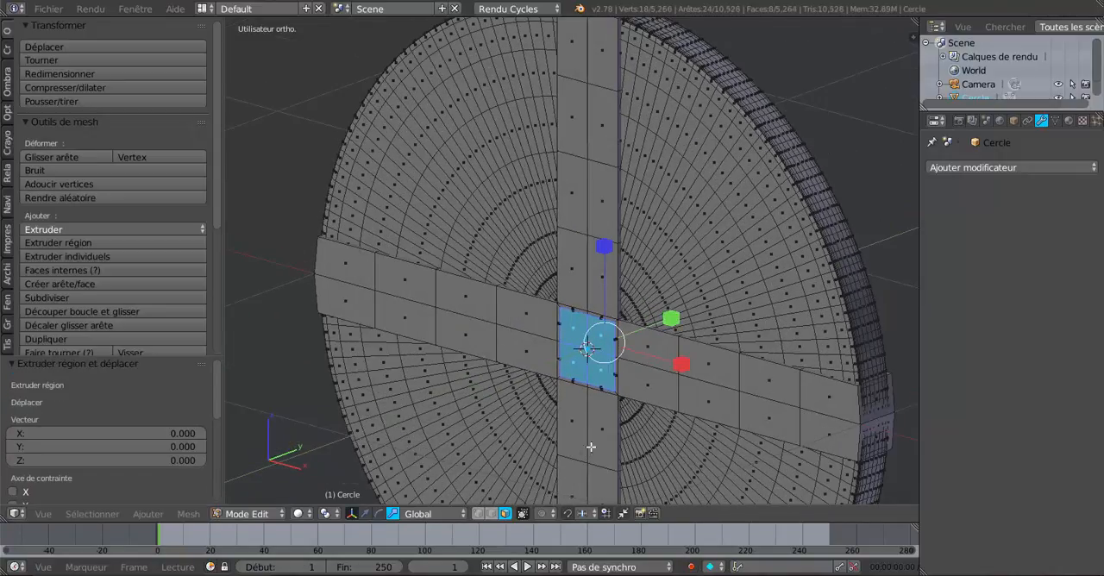
key(s)
key(y)
click(780, 281)
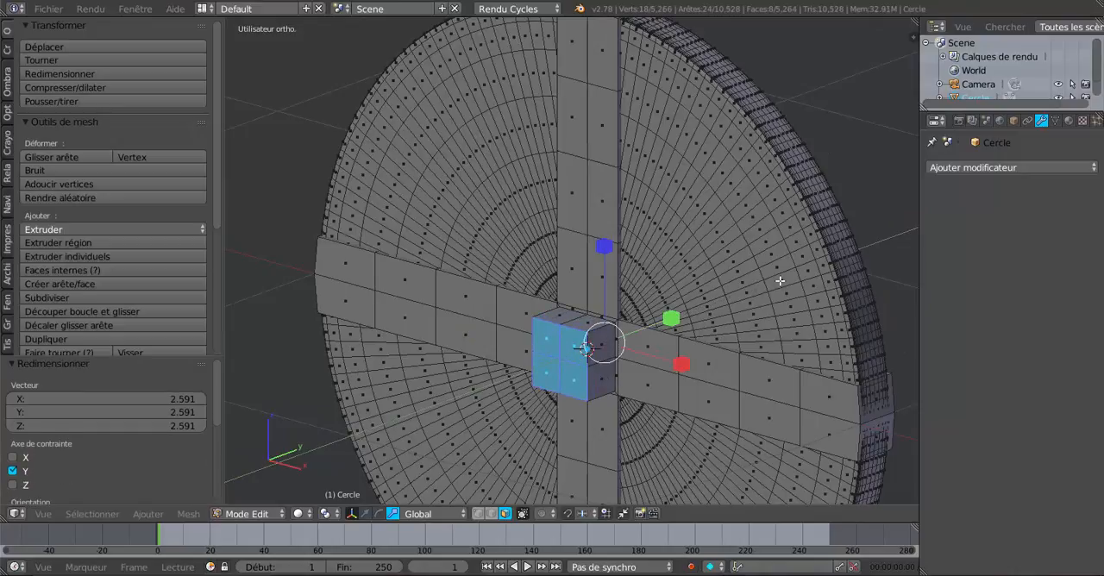
- Adjust the hub's protrusion by scaling its selected end faces along Y by about 0.656 and again by about 1.339
key(KP_1)
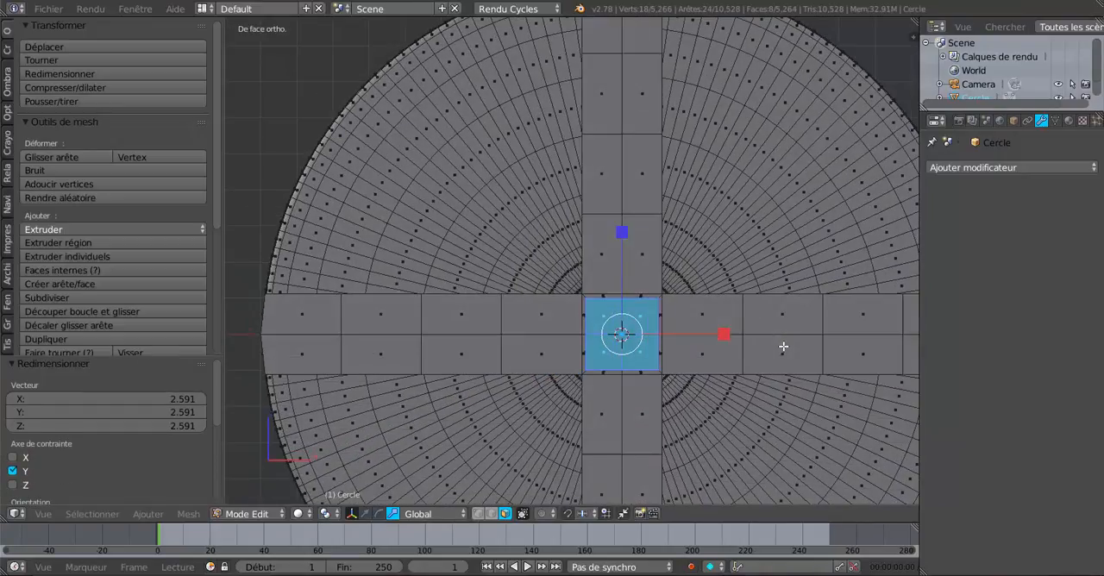
key(KP_7)
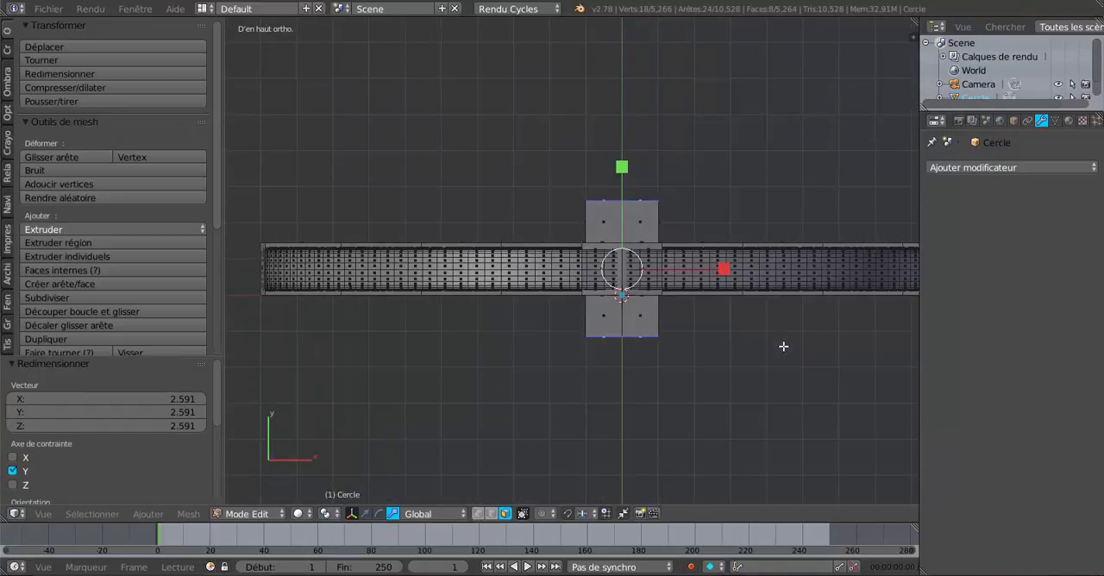
middle_drag(541, 390, 503, 340)
scroll(575, 369, up, 1)
middle_drag(543, 404, 590, 362)
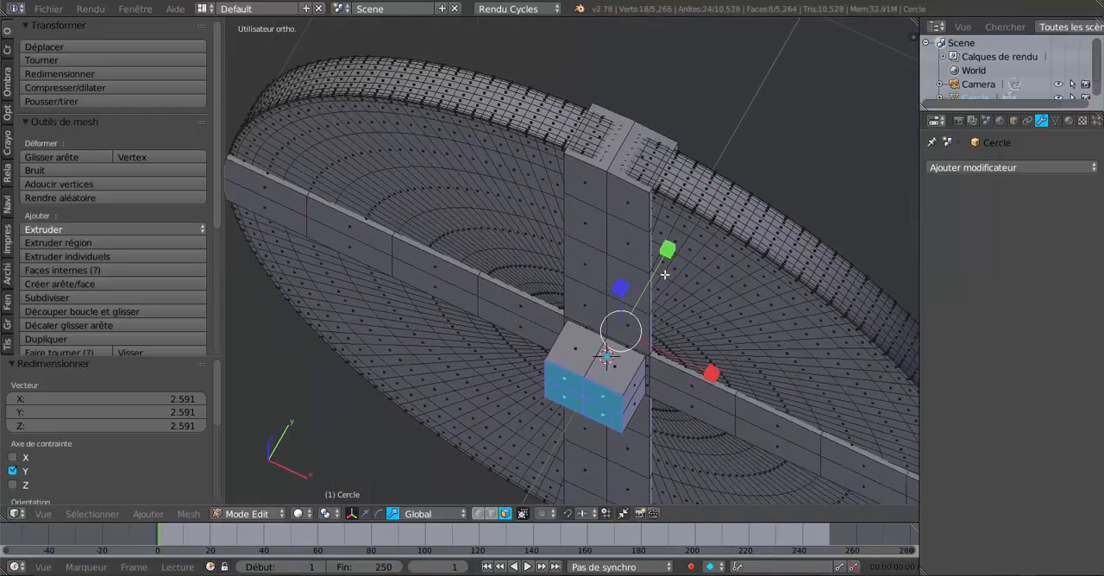
key(s)
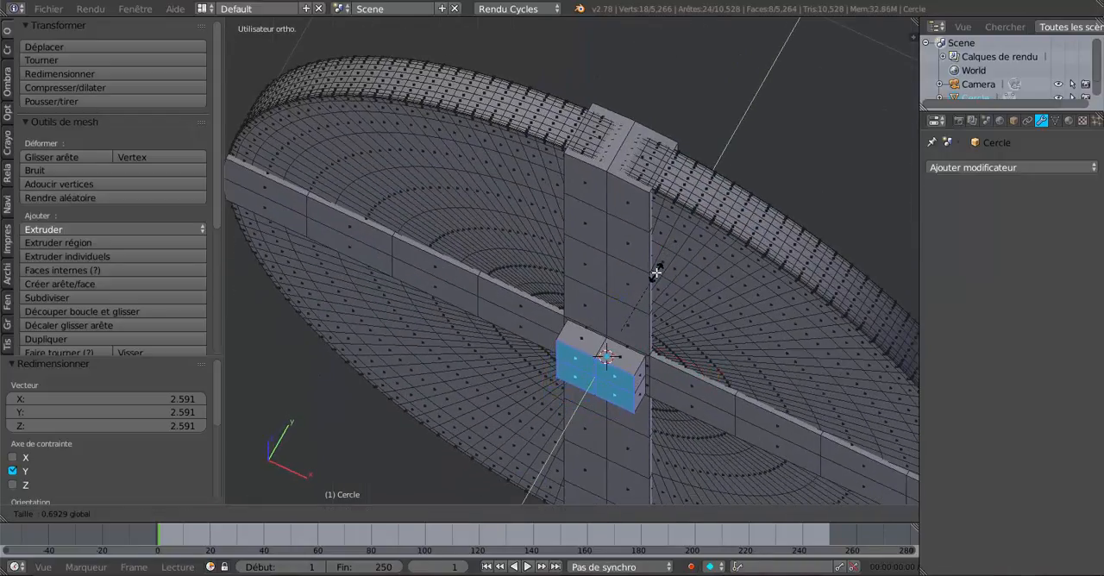
click(655, 276)
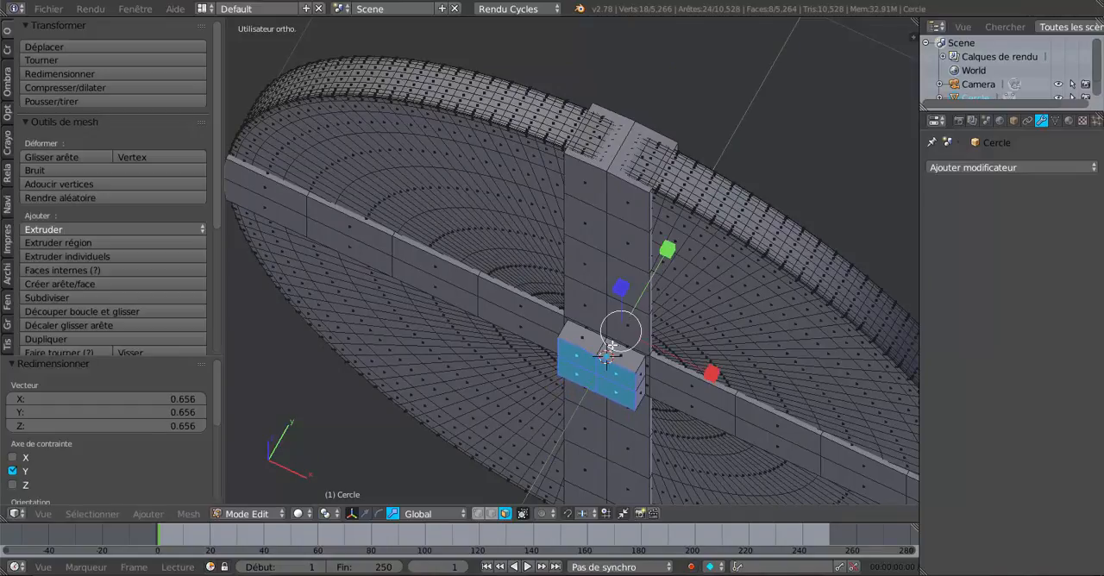
key(s)
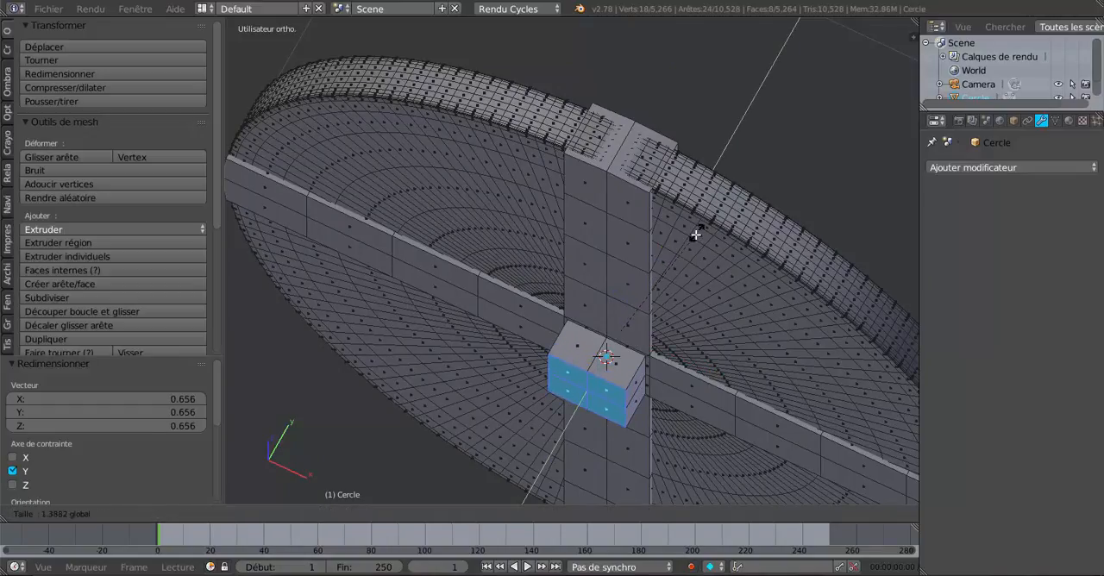
click(695, 235)
- Select only the four end faces of the hub on the wheel's back side
scroll(649, 380, up, 4)
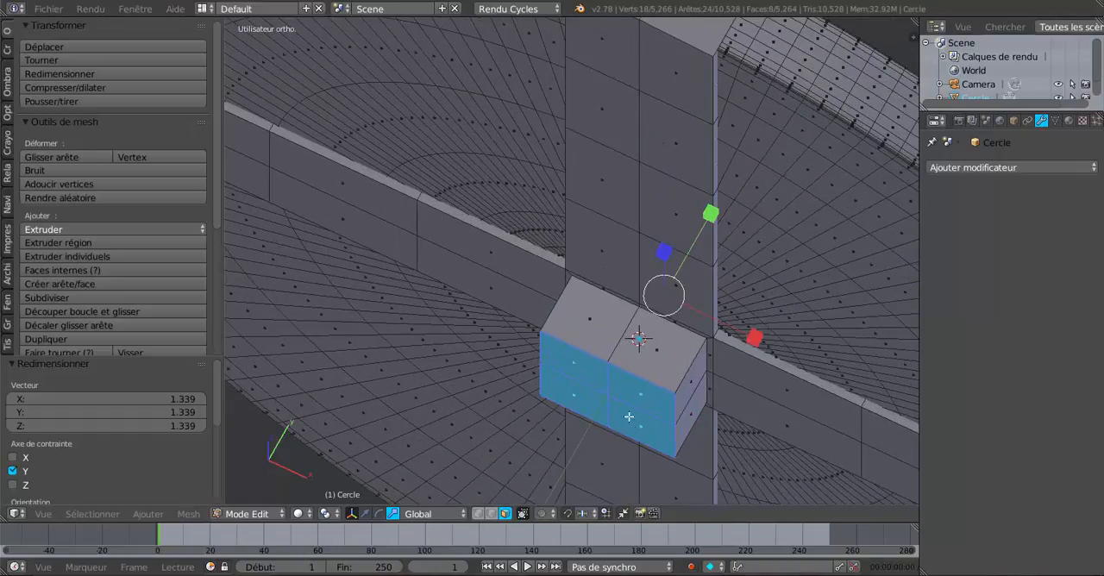
middle_drag(629, 416, 414, 377)
scroll(591, 299, down, 5)
scroll(584, 361, up, 5)
scroll(575, 367, up, 2)
right_click(596, 356)
shift+right_click(625, 348)
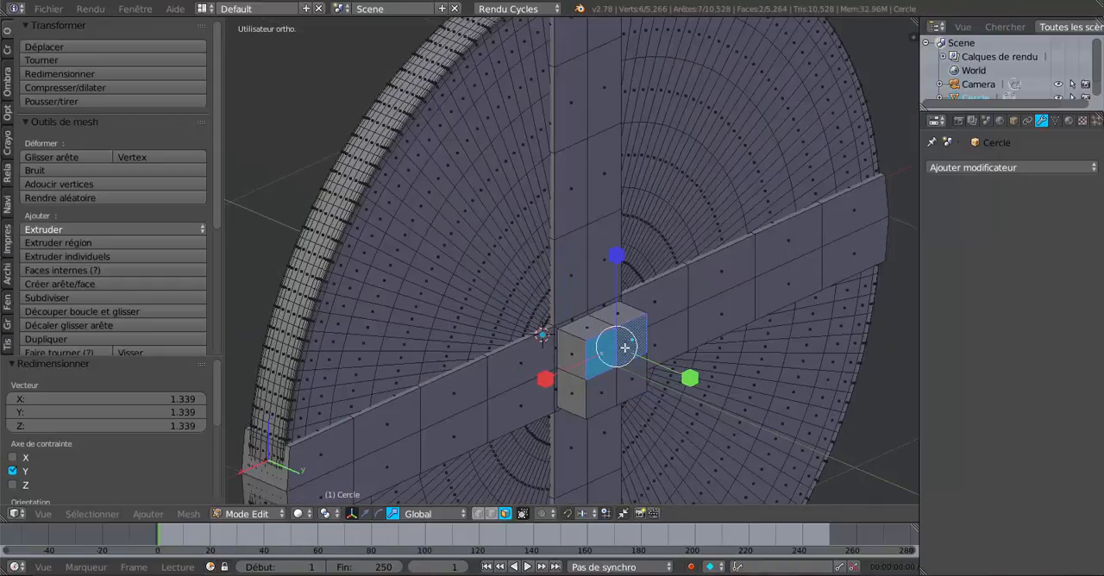
shift+right_click(627, 377)
shift+right_click(603, 385)
scroll(603, 385, down, 5)
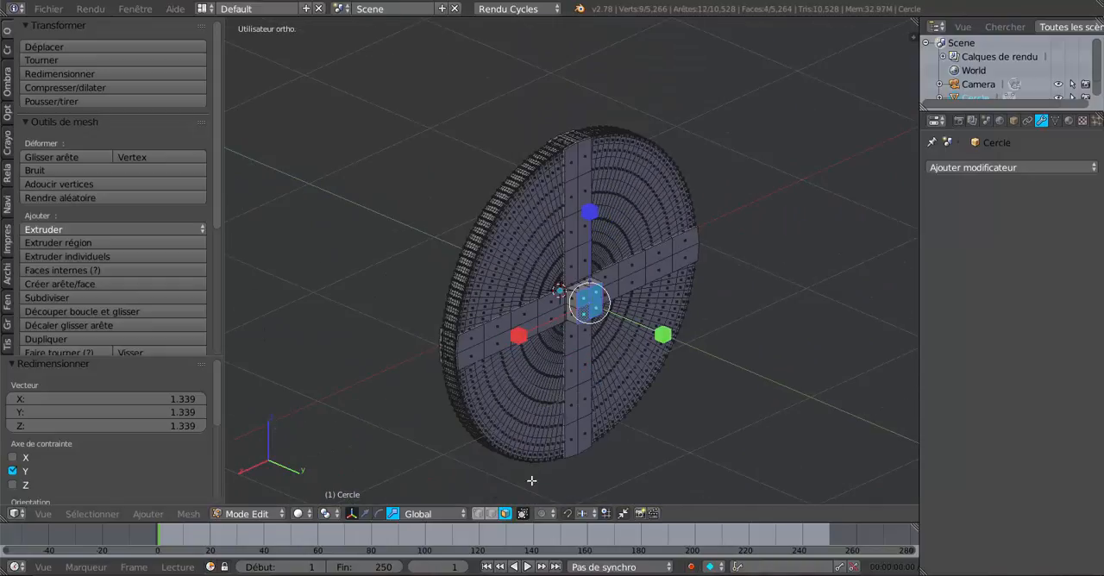
- Switch to the move manipulator, pull the hub's four end faces about 1.447 along Y to form an axle, and inspect it in object mode
click(365, 514)
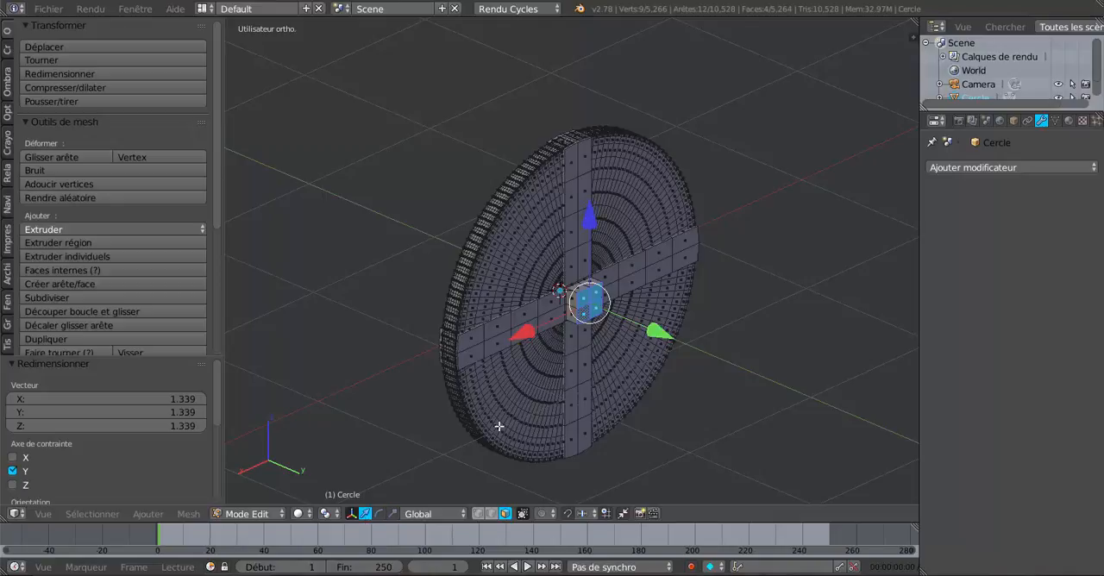
drag(656, 339, 836, 394)
scroll(785, 389, down, 2)
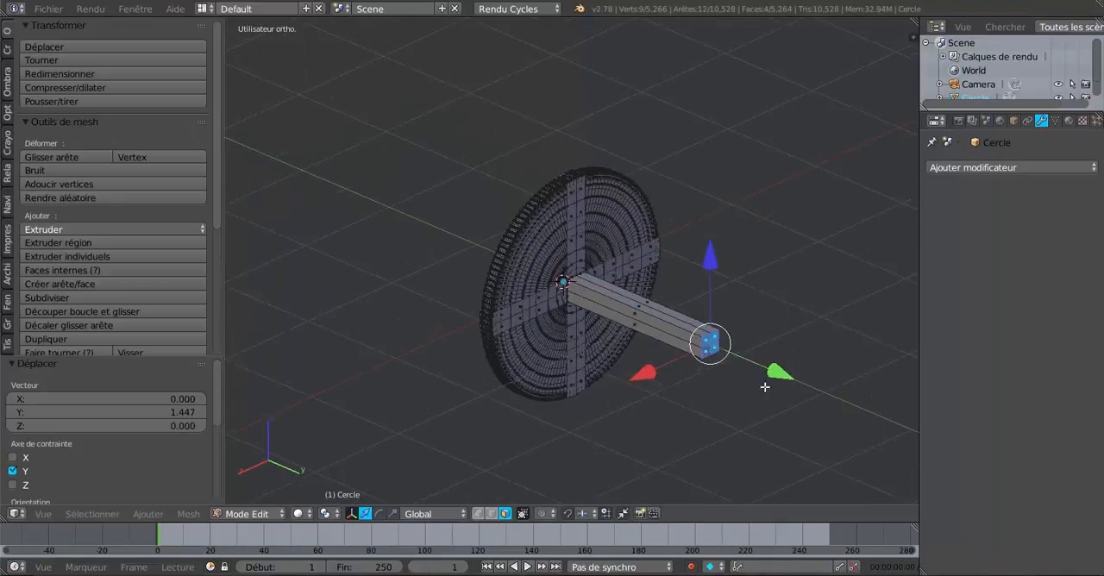
middle_drag(763, 388, 802, 388)
middle_drag(662, 371, 799, 368)
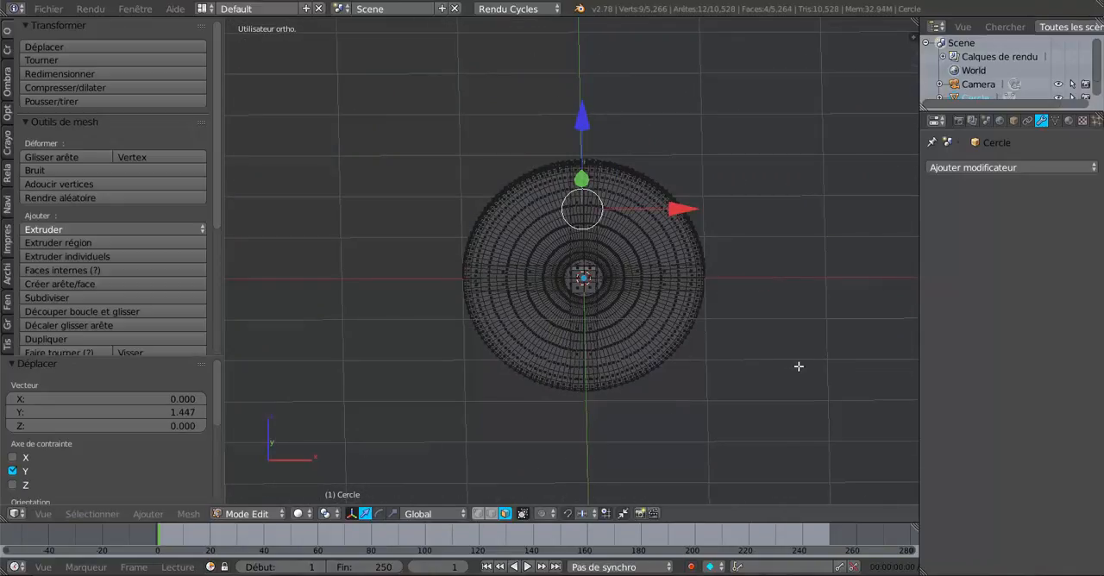
scroll(774, 370, up, 3)
middle_drag(720, 321, 649, 289)
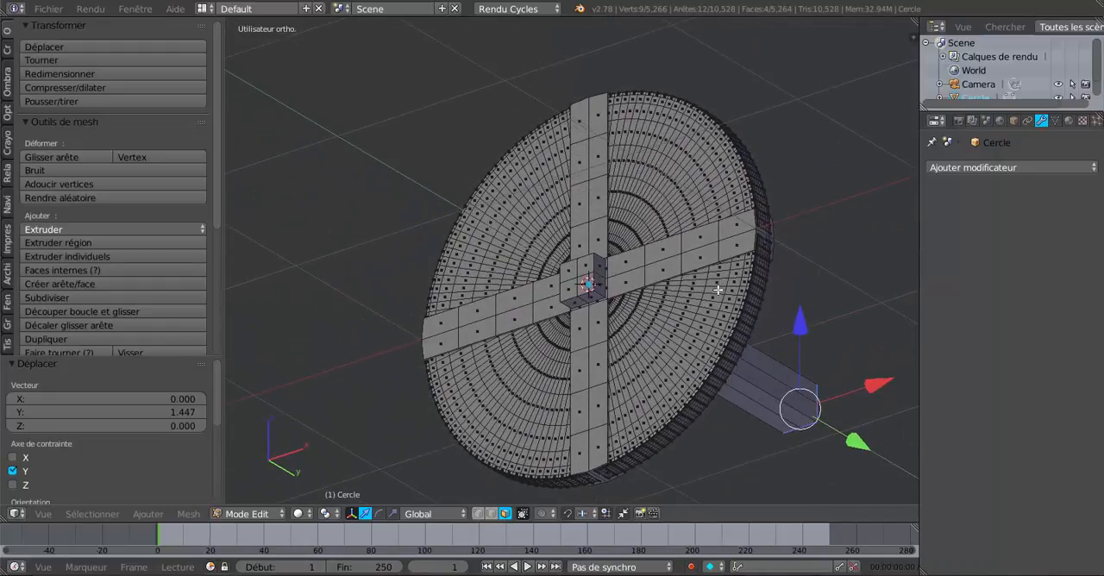
key(Tab)
middle_drag(716, 292, 755, 382)
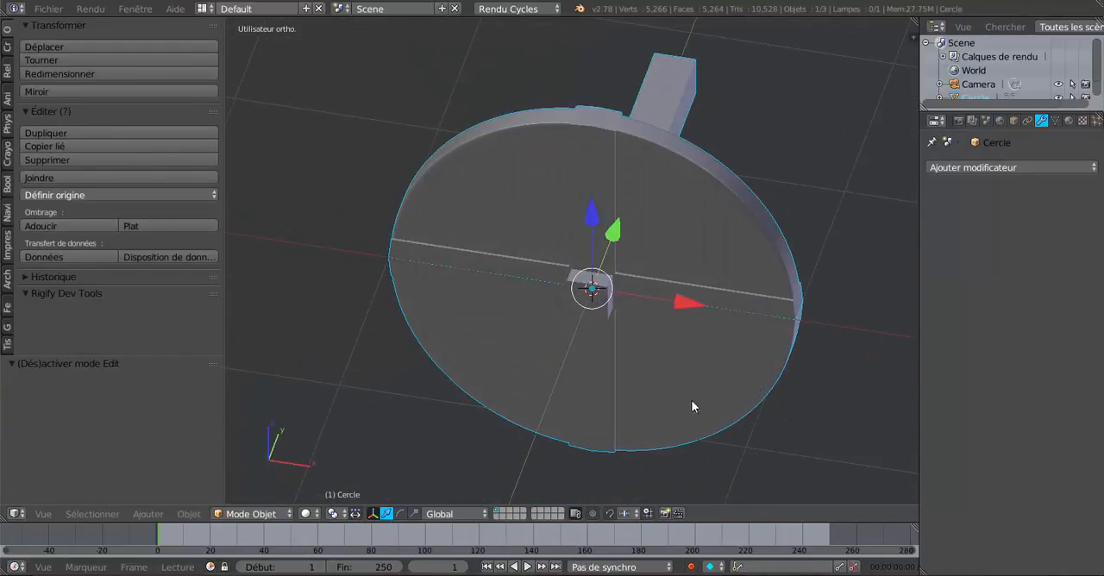
middle_drag(695, 404, 708, 362)
- Delete the four faces closing the free end of the axle
key(Tab)
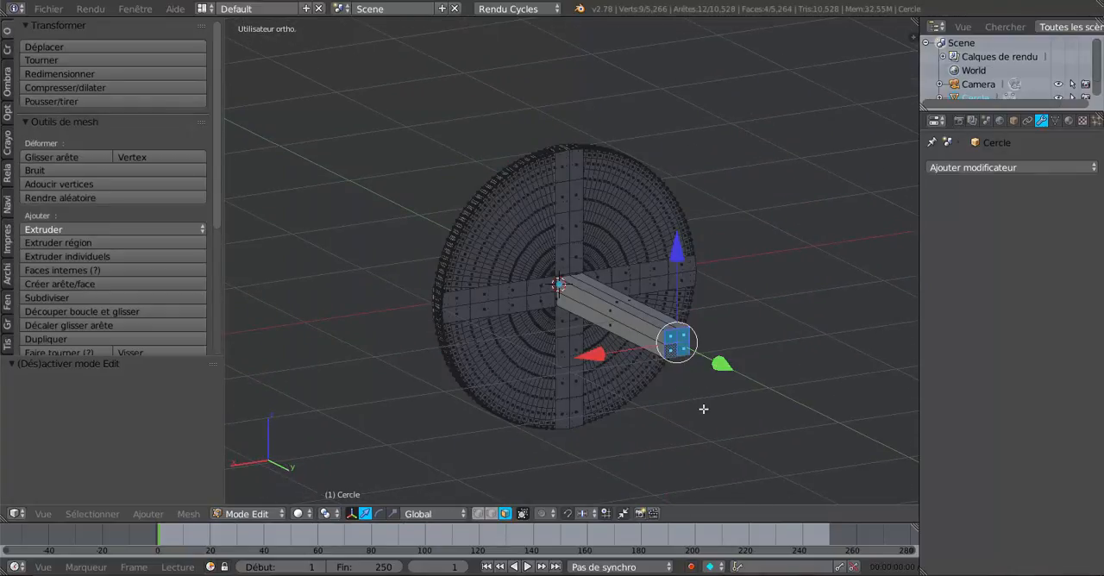
key(x)
click(709, 412)
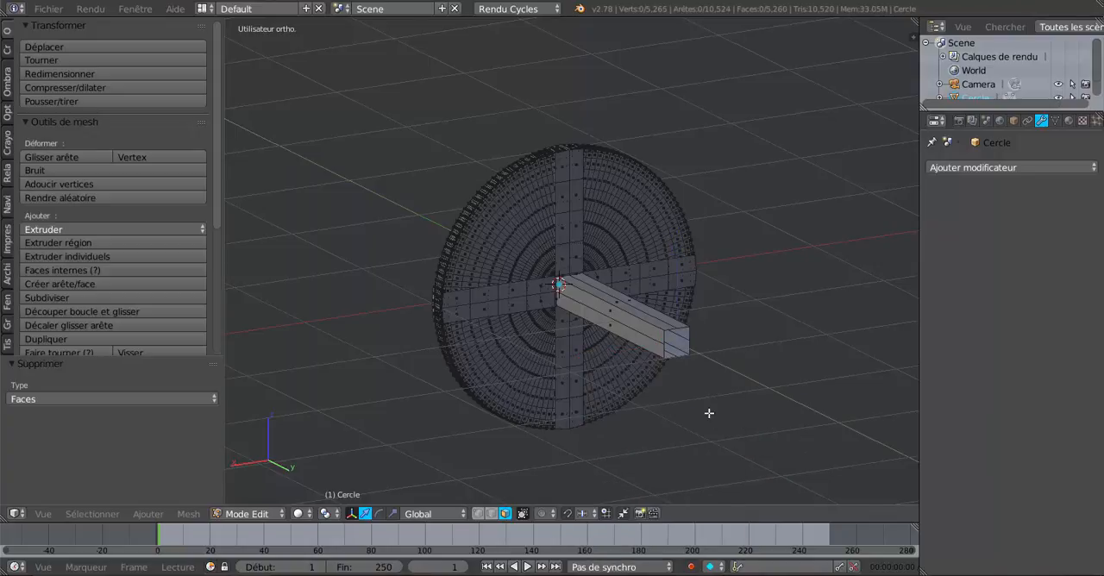
scroll(635, 418, down, 4)
middle_drag(635, 417, 719, 431)
middle_drag(648, 414, 698, 439)
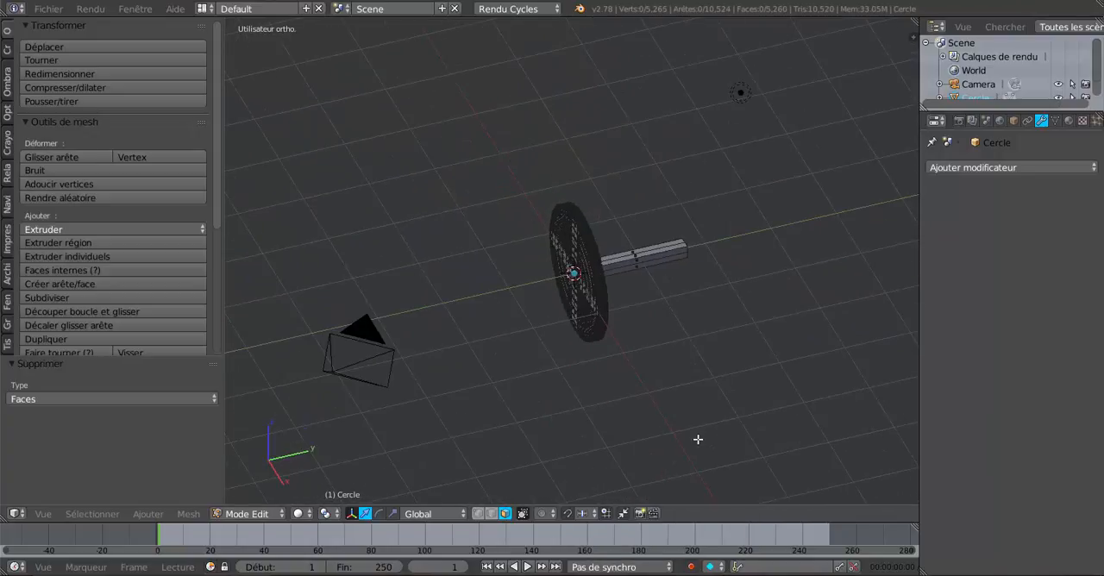
- Return to object mode and add a Mirror modifier to the wheel with the Z axis enabled instead of X
key(Tab)
scroll(720, 411, up, 2)
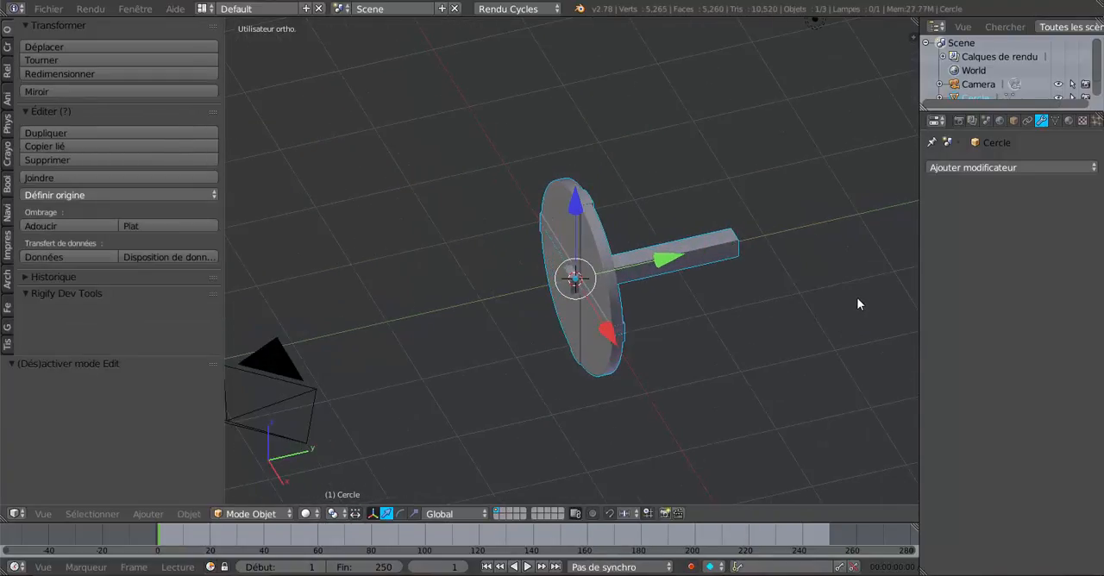
key(KP_7)
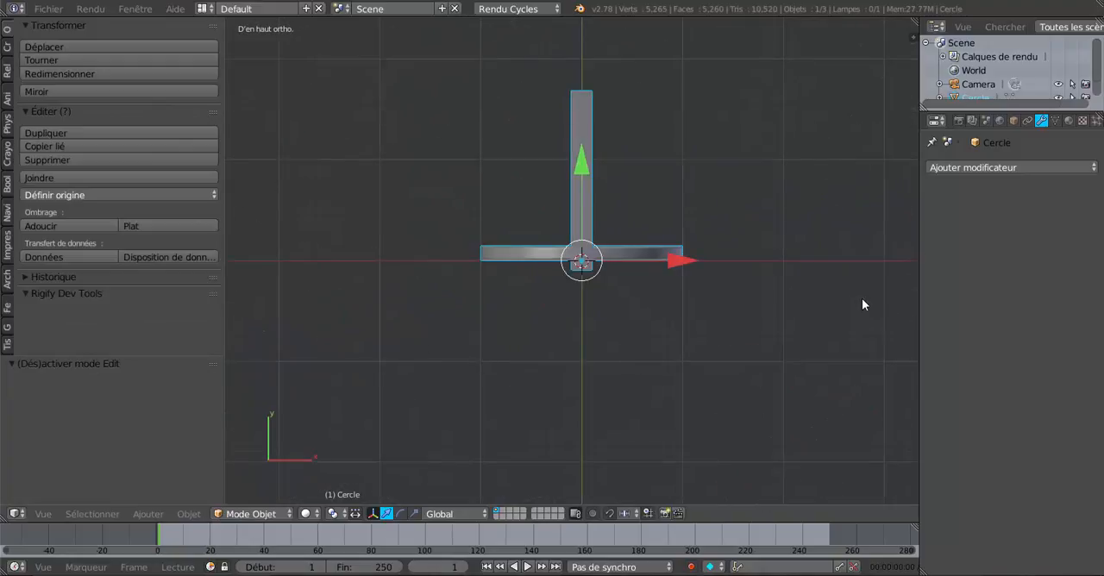
shift+middle_drag(863, 305, 838, 423)
click(1002, 167)
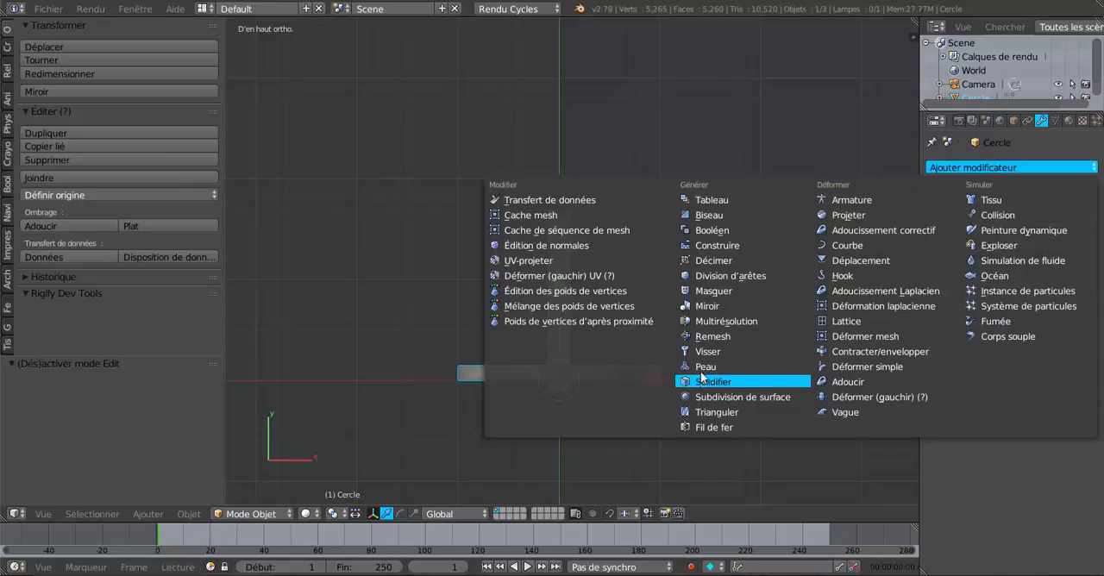
click(707, 307)
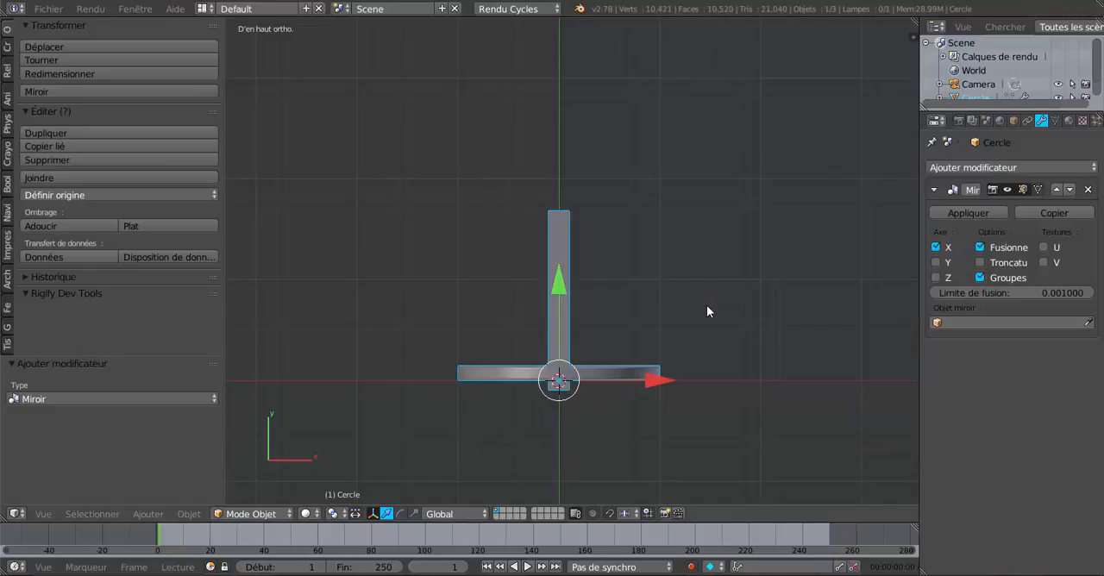
click(936, 247)
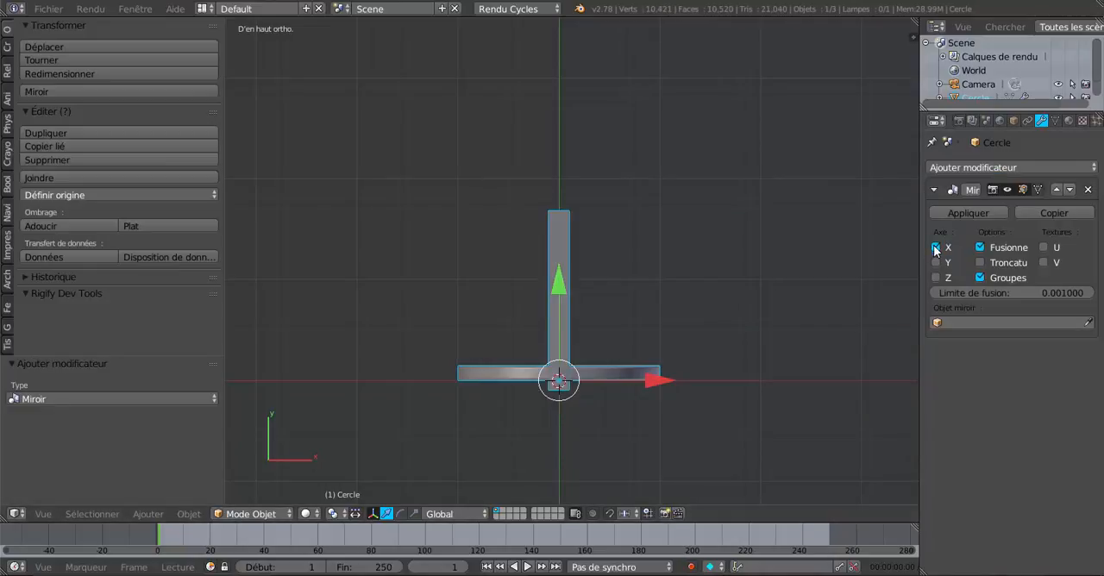
click(936, 278)
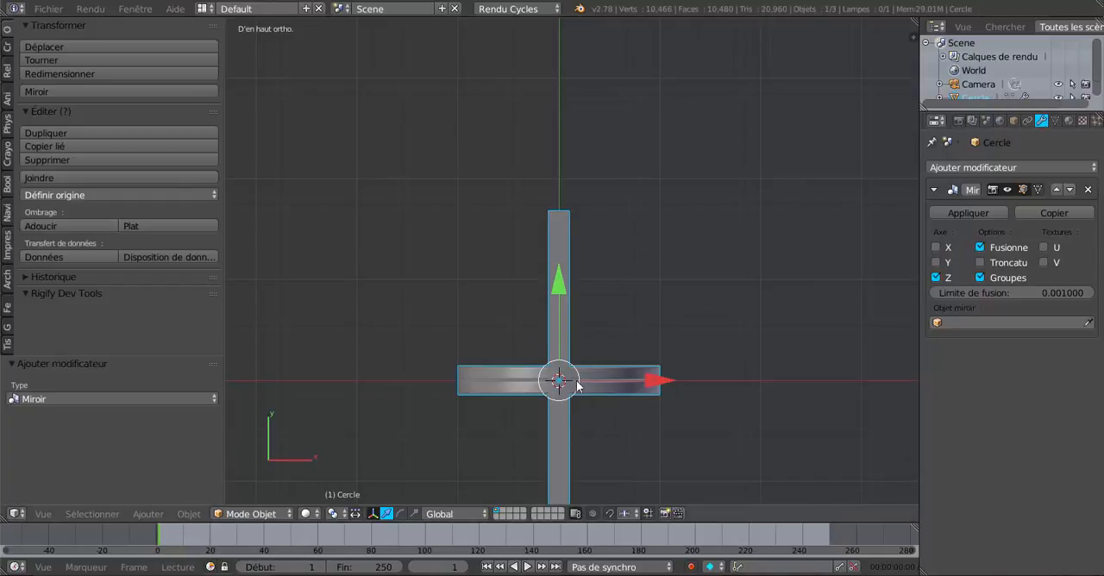
scroll(578, 386, down, 2)
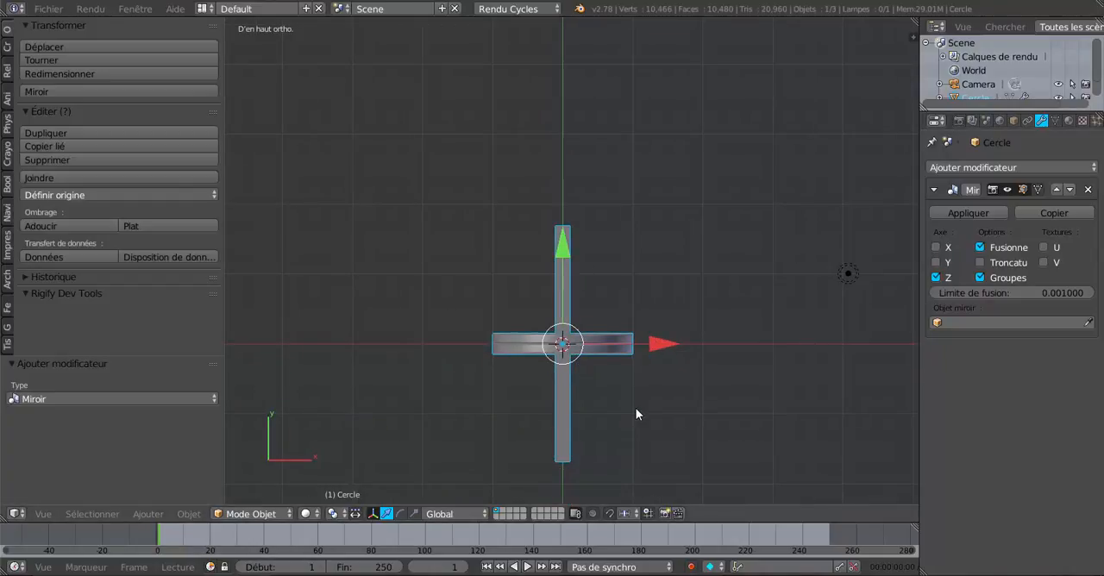
- Move the entire wheel mesh about -1.842 along Y in edit mode and enable clipping in the Mirror modifier
key(Tab)
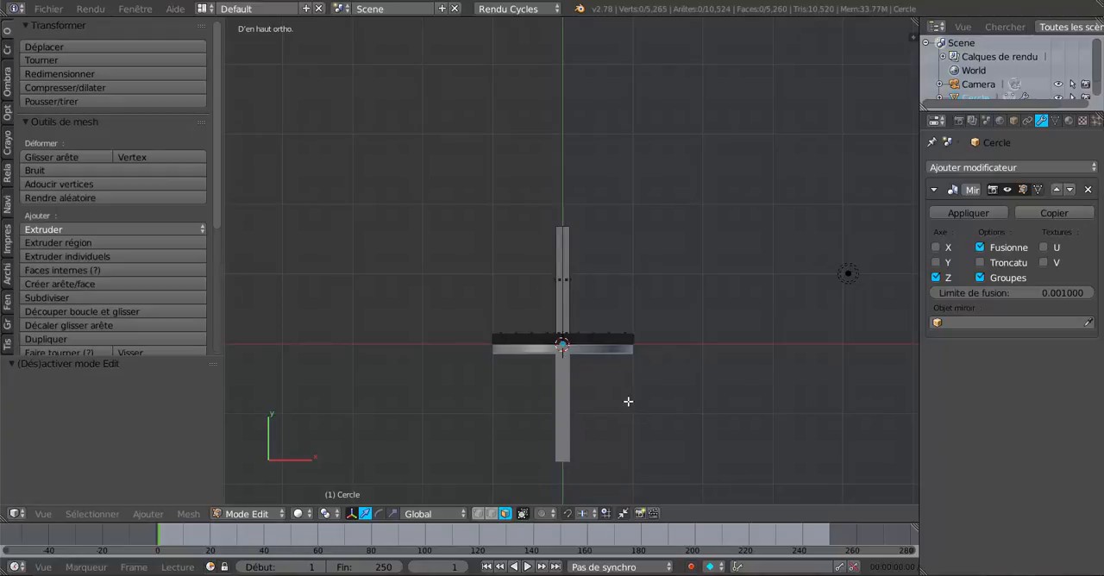
key(a)
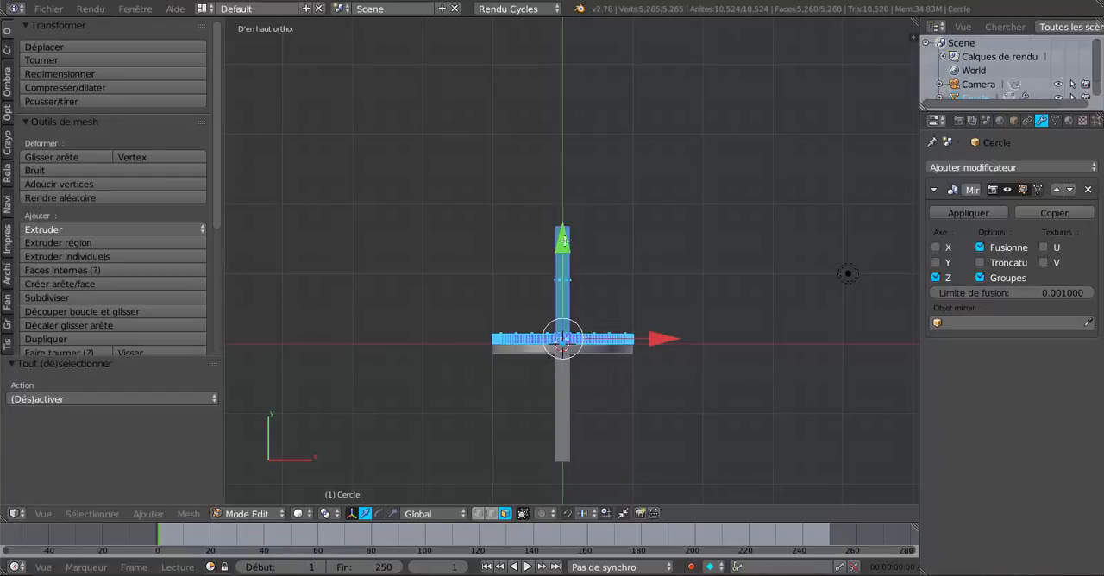
drag(562, 244, 562, 344)
middle_drag(598, 394, 528, 338)
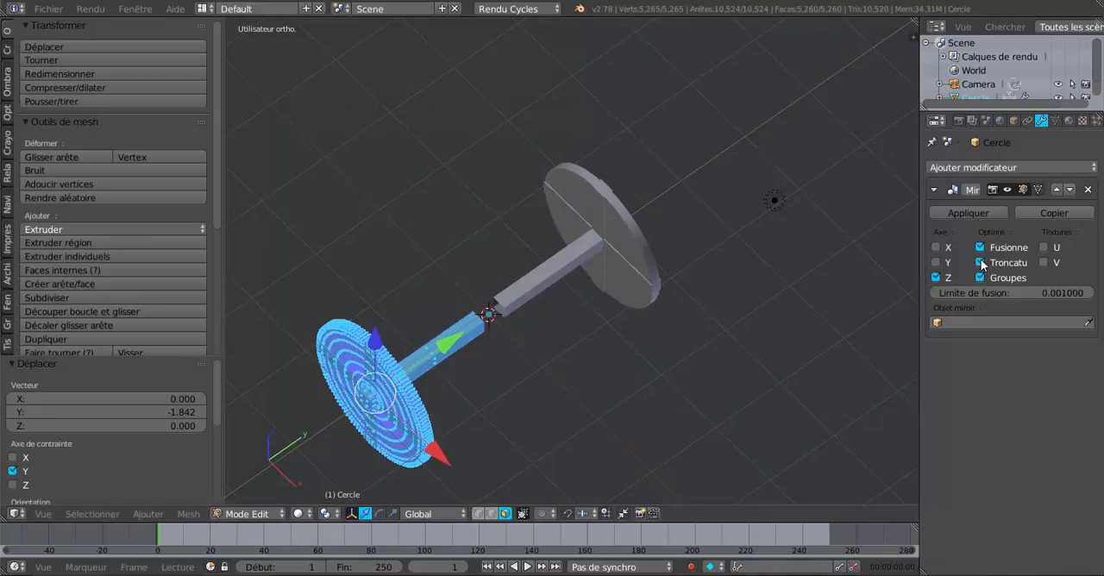
middle_drag(760, 360, 705, 359)
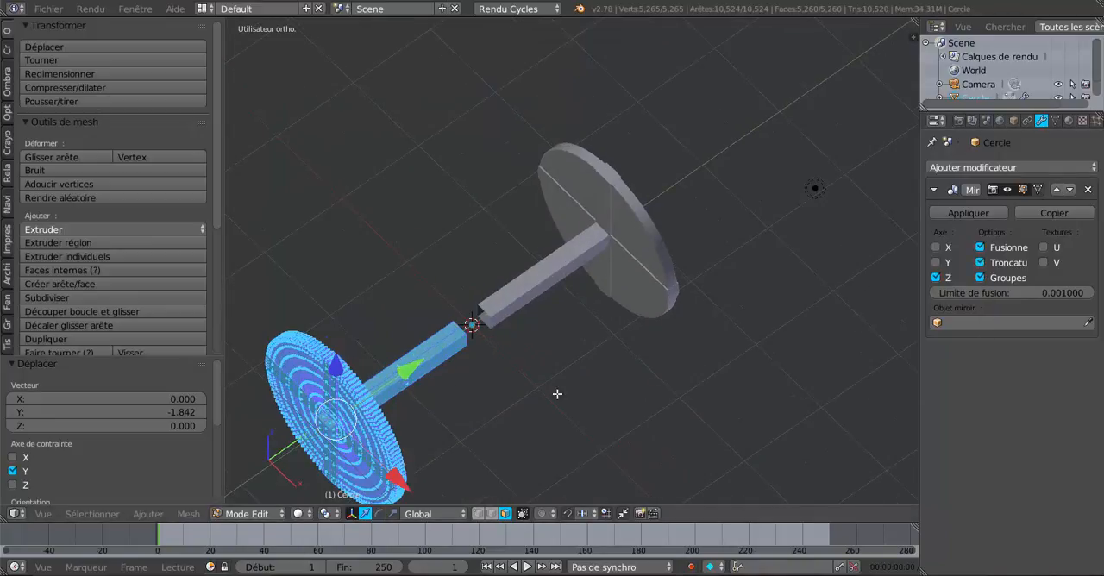
- Move the whole mesh along Y by about 0.190 and again by about 0.210 to join the two axle halves at the mirror plane
drag(413, 371, 427, 362)
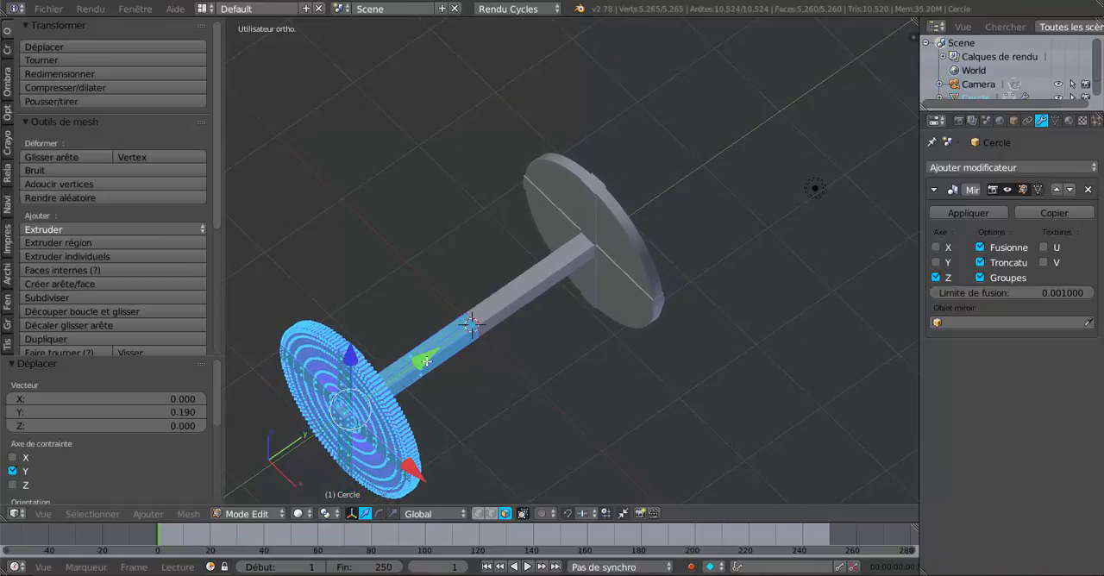
middle_drag(517, 370, 405, 333)
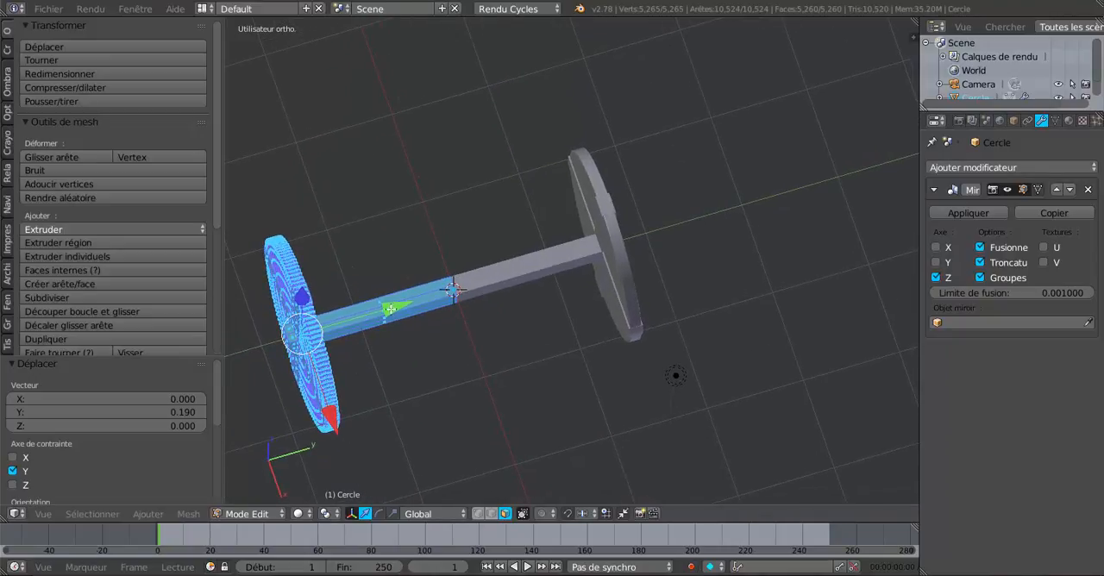
drag(390, 308, 378, 319)
middle_drag(413, 323, 744, 312)
drag(762, 324, 739, 323)
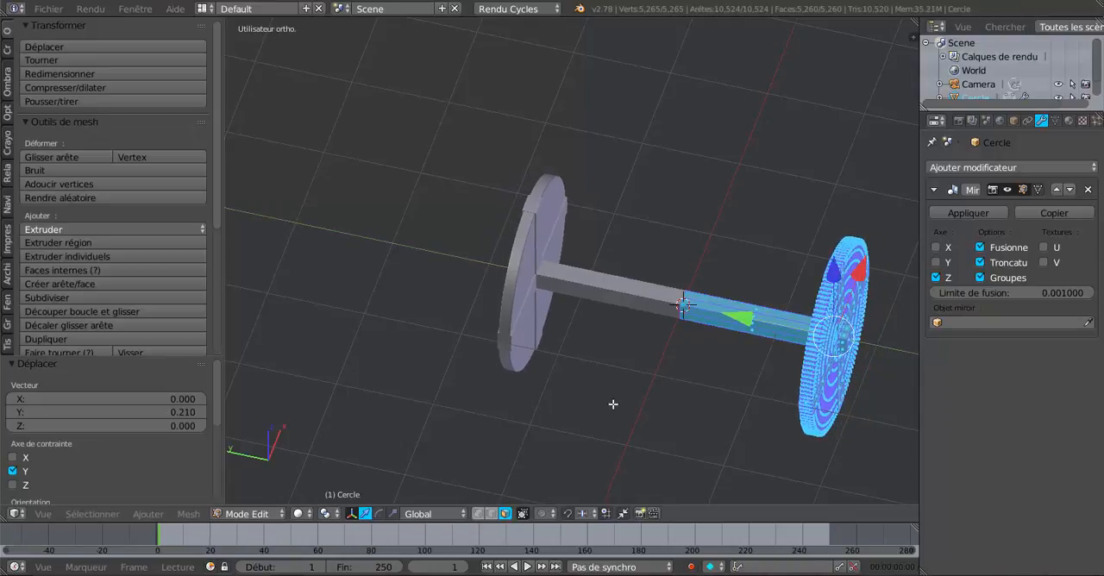
- Shorten the axle between the wheels by moving the whole mesh about 0.443 along Y in the top view
middle_drag(612, 402, 624, 364)
key(KP_7)
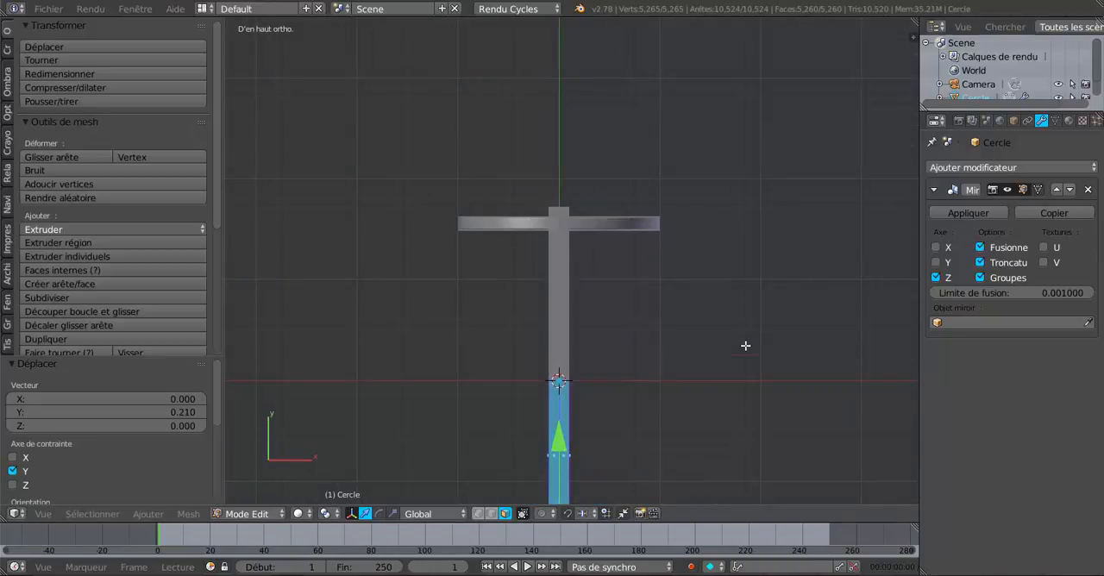
scroll(745, 346, down, 2)
shift+middle_drag(683, 407, 721, 355)
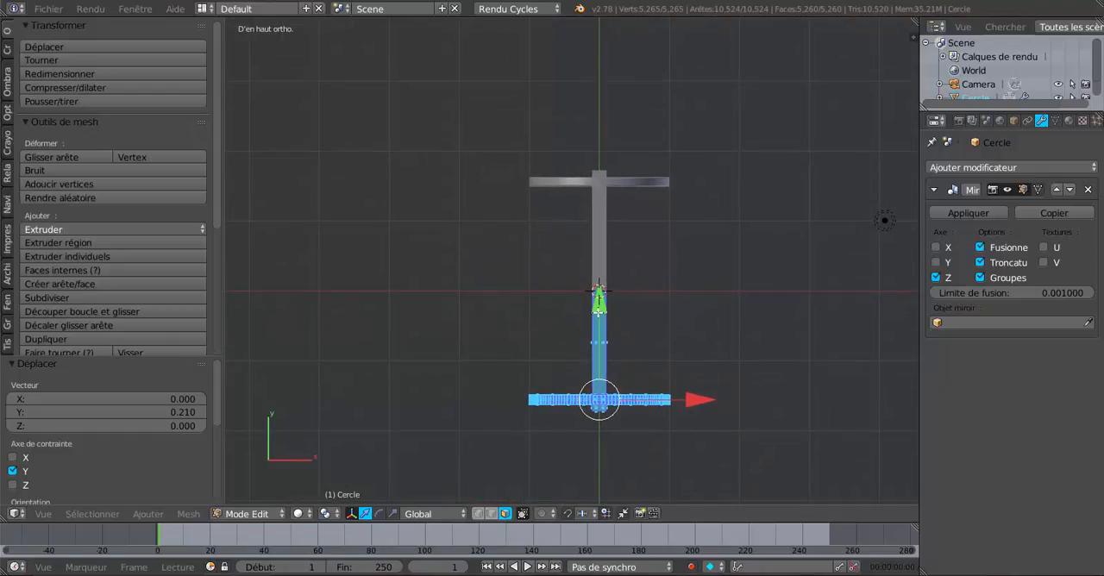
drag(599, 309, 613, 280)
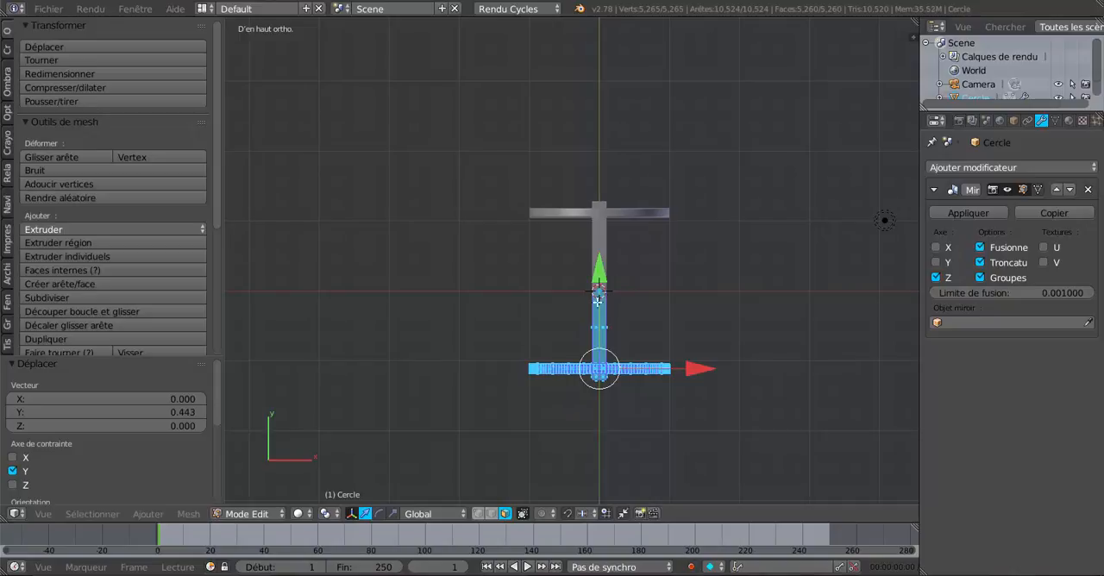
middle_drag(598, 301, 658, 289)
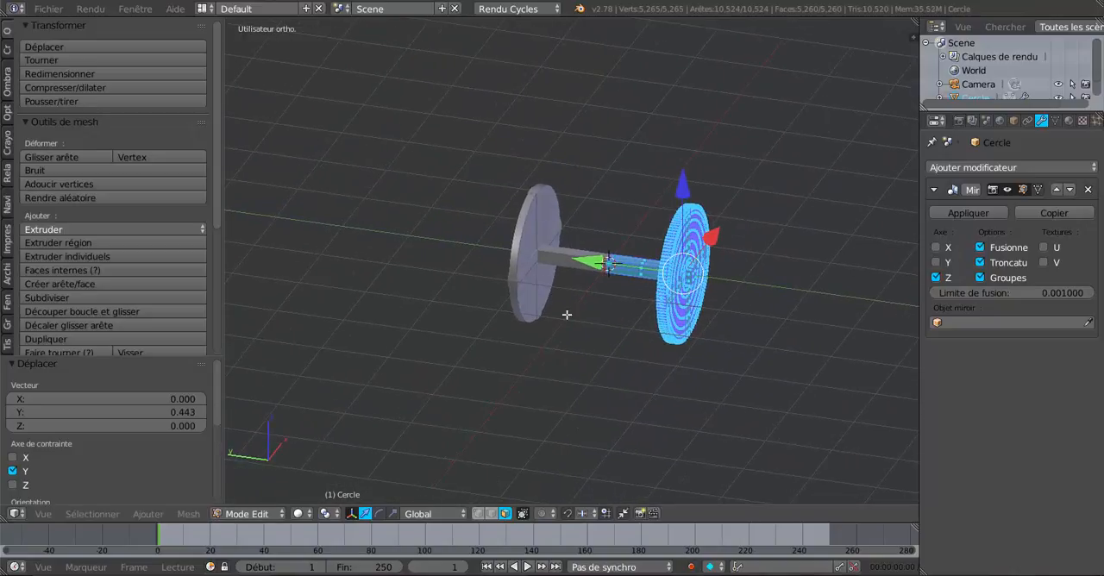
- Move the whole mesh along Y by about -0.440 and again by about -0.325 to lengthen the axle between the wheels
middle_drag(567, 315, 553, 313)
middle_drag(728, 260, 680, 384)
drag(602, 262, 612, 295)
key(KP_7)
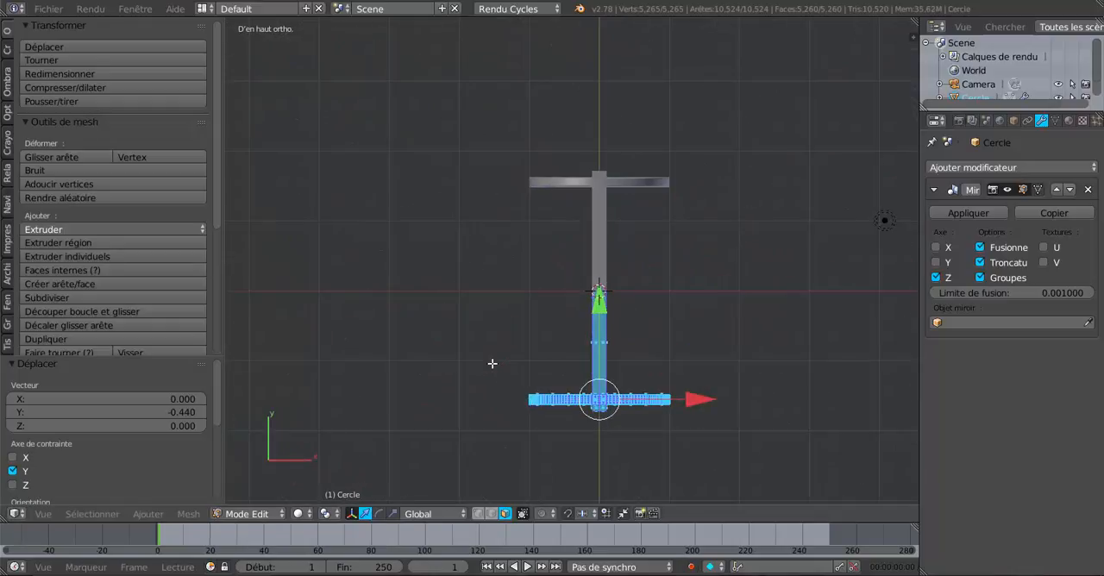
drag(599, 295, 608, 326)
middle_drag(608, 326, 638, 281)
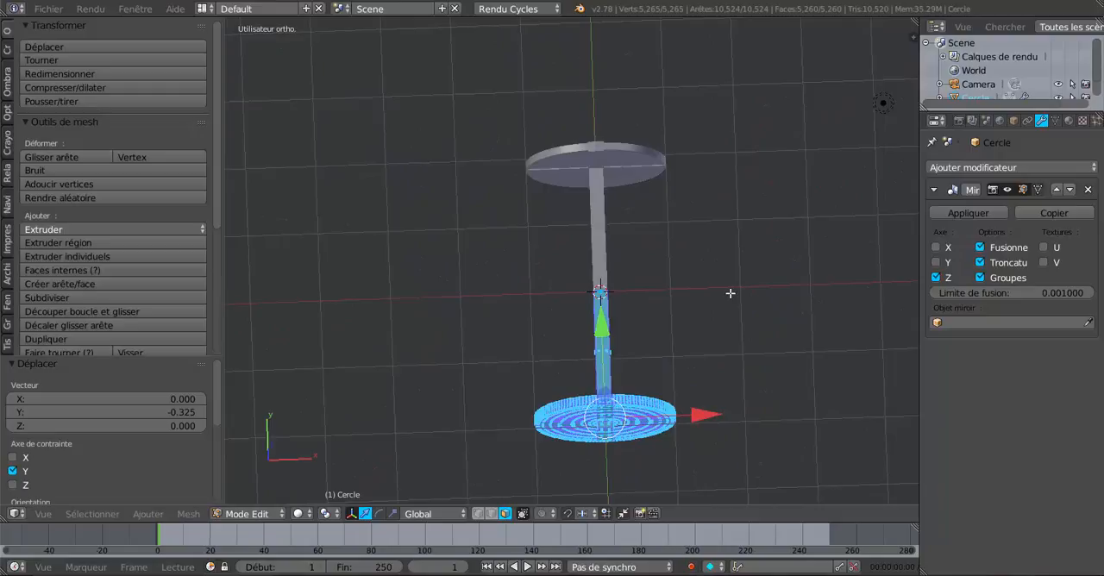
- Bring the wheels closer together by moving the whole mesh about 0.414 along Y in the top view
key(KP_1)
key(KP_7)
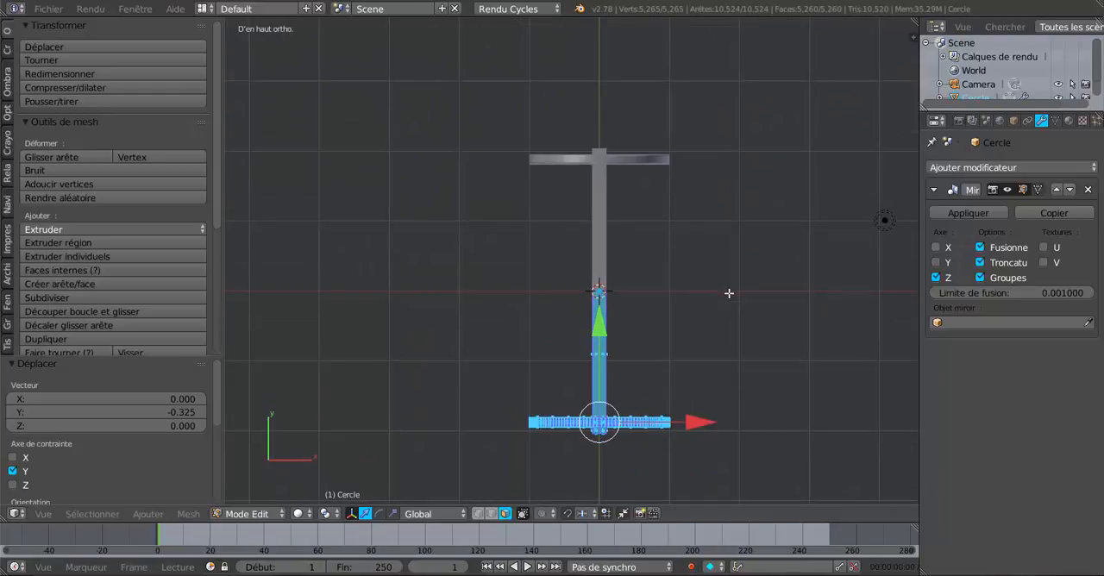
drag(601, 333, 621, 304)
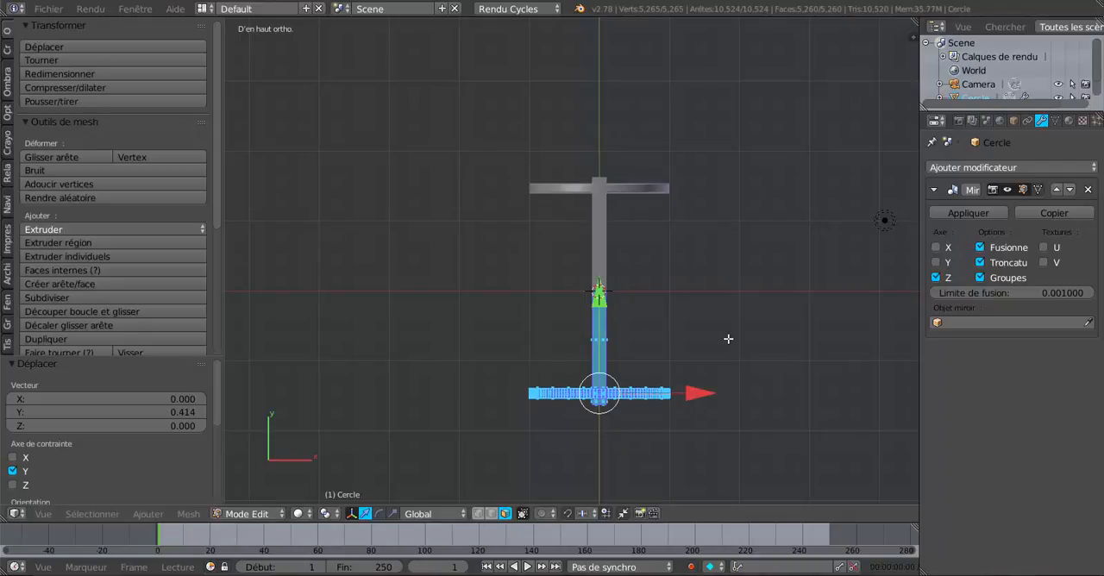
- Examine the wheel face, its planks and the hub where the axle passes through in object mode
key(Tab)
middle_drag(506, 466, 580, 343)
key(Tab)
scroll(582, 396, up, 3)
key(Tab)
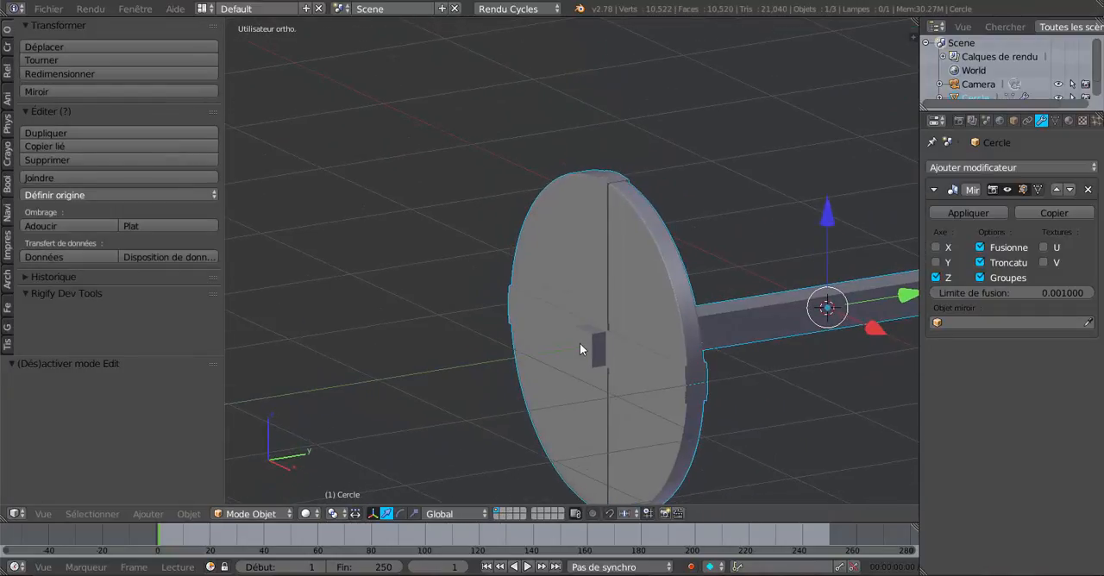
scroll(580, 344, up, 3)
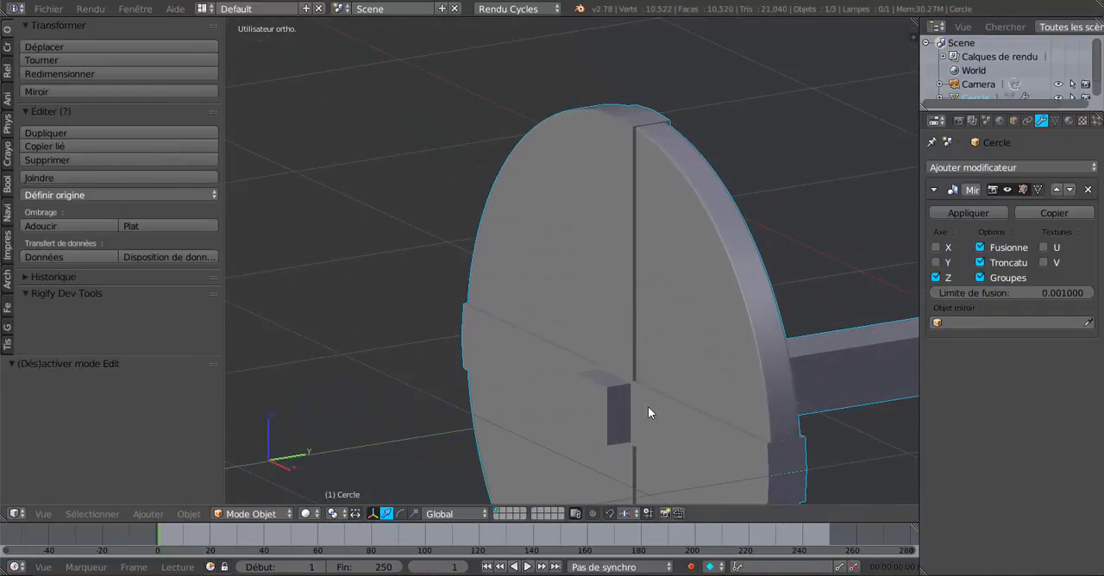
scroll(650, 408, down, 4)
middle_drag(606, 415, 575, 415)
middle_drag(685, 330, 709, 345)
- Cut two edge loops around the axle in edit mode and slide them side by side close to the wheel
key(Tab)
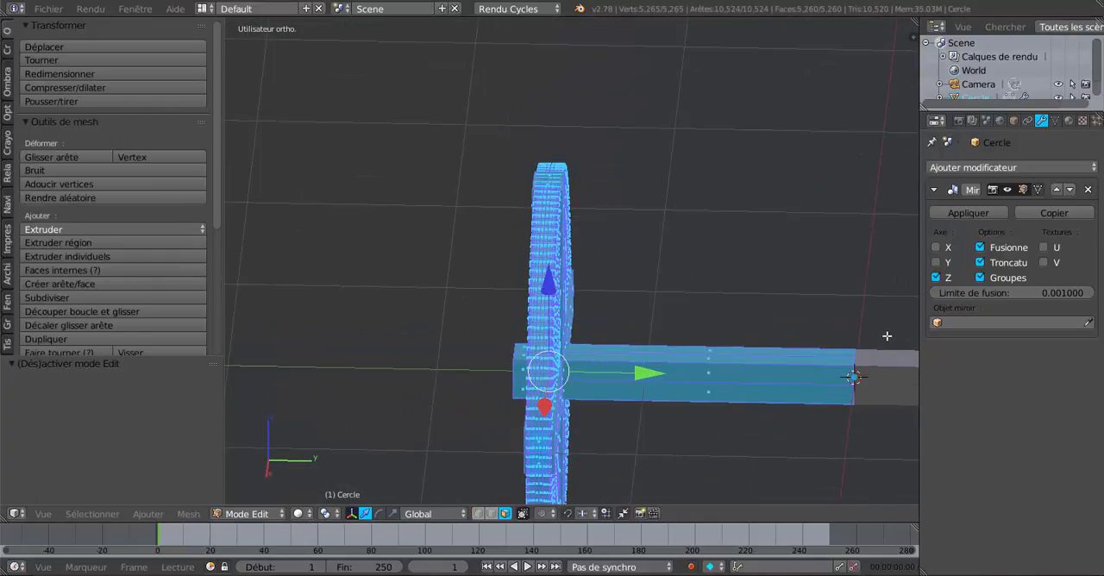
middle_drag(641, 380, 650, 370)
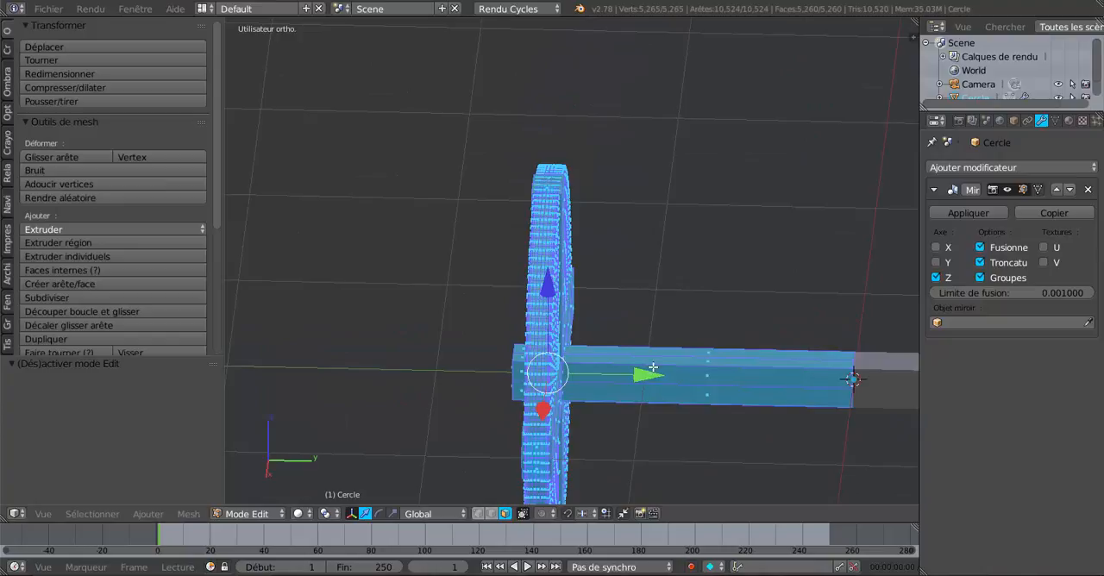
key(ctrl+r)
click(661, 371)
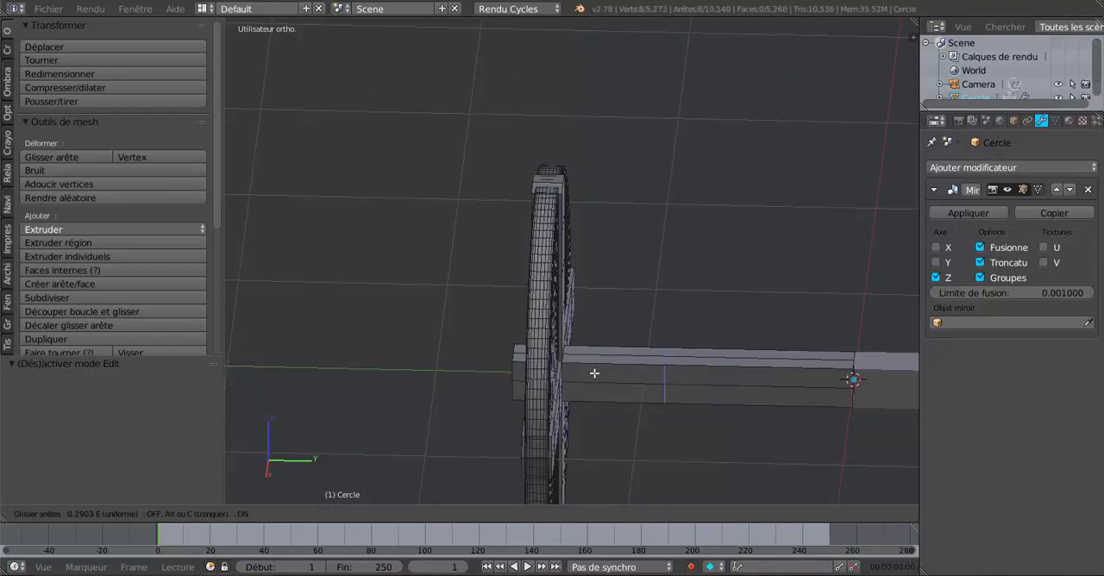
click(532, 403)
key(ctrl+r)
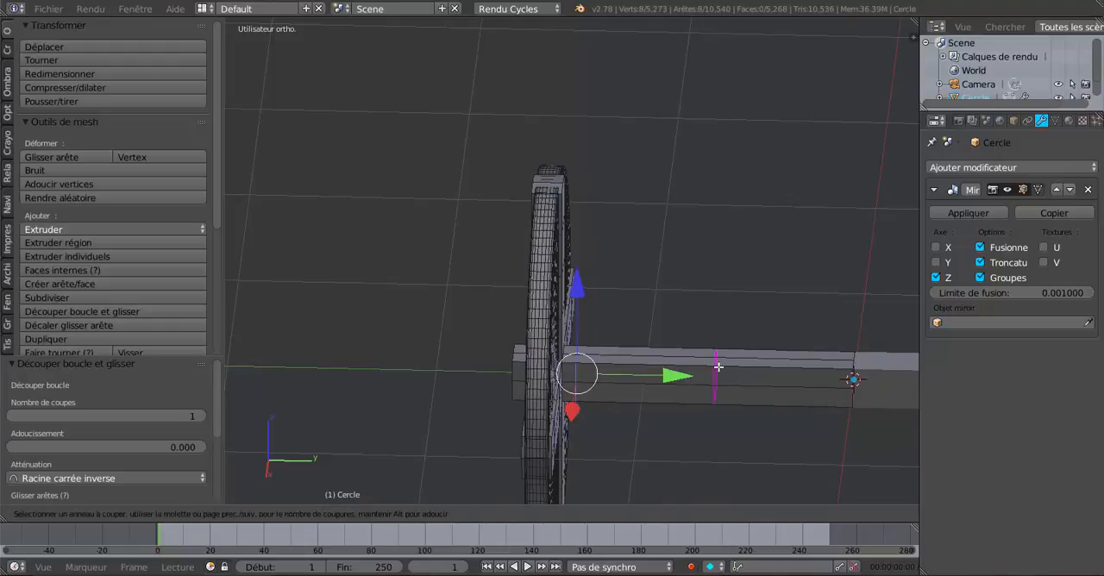
click(716, 366)
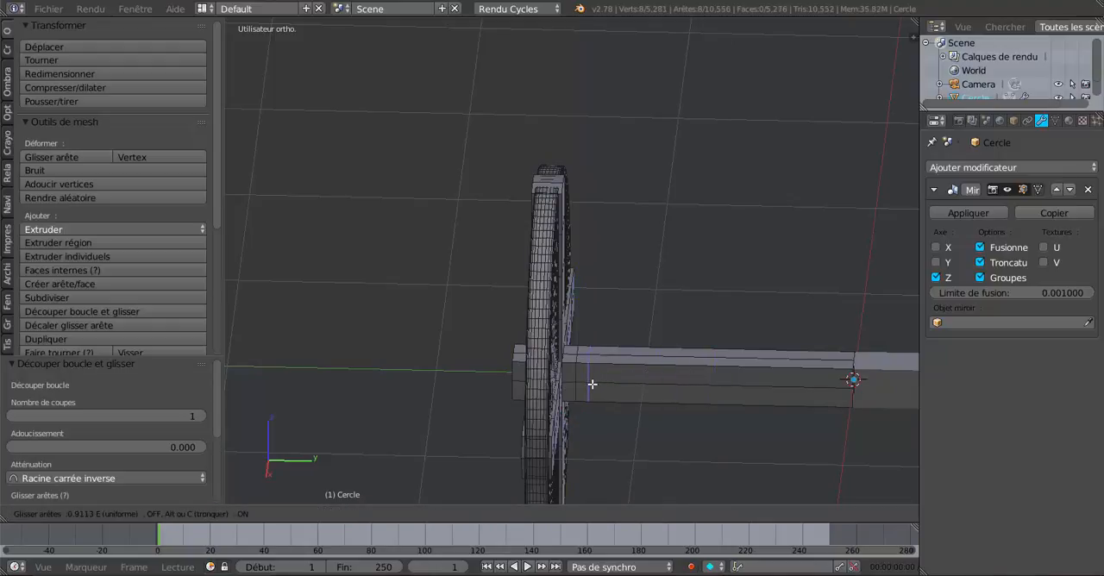
click(593, 384)
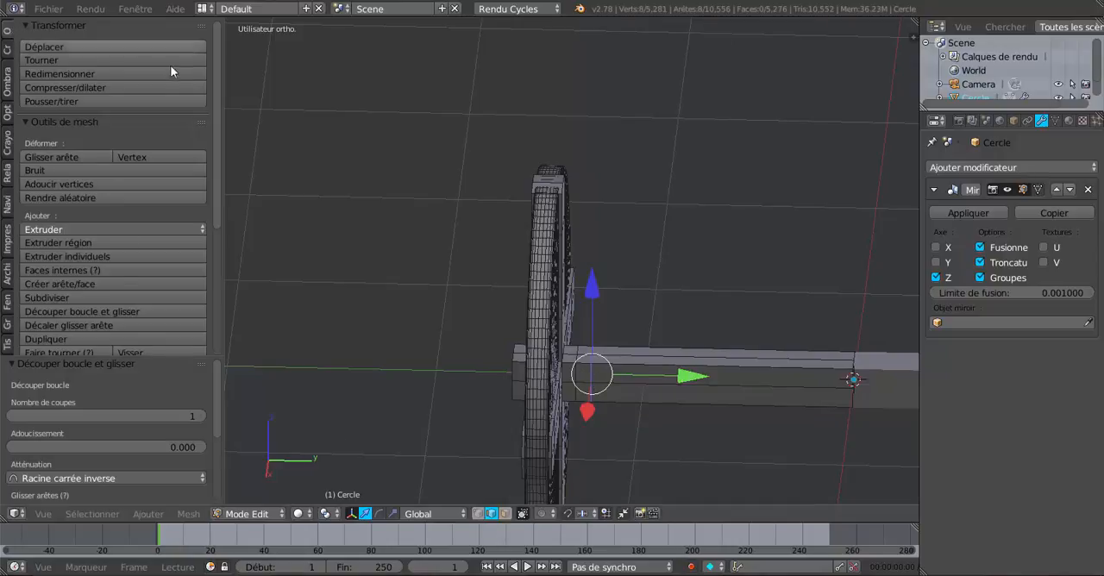
- Round the selected axle edge loop near the wheel with the LoopTools Circle operation and check the shape in object mode
scroll(214, 139, down, 5)
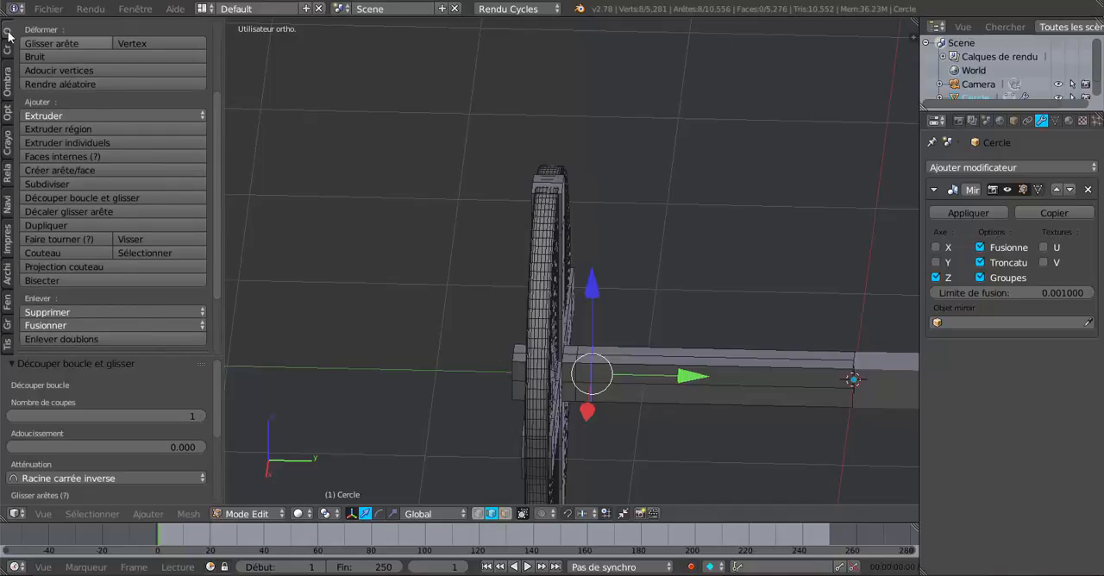
scroll(56, 34, up, 5)
drag(215, 157, 216, 306)
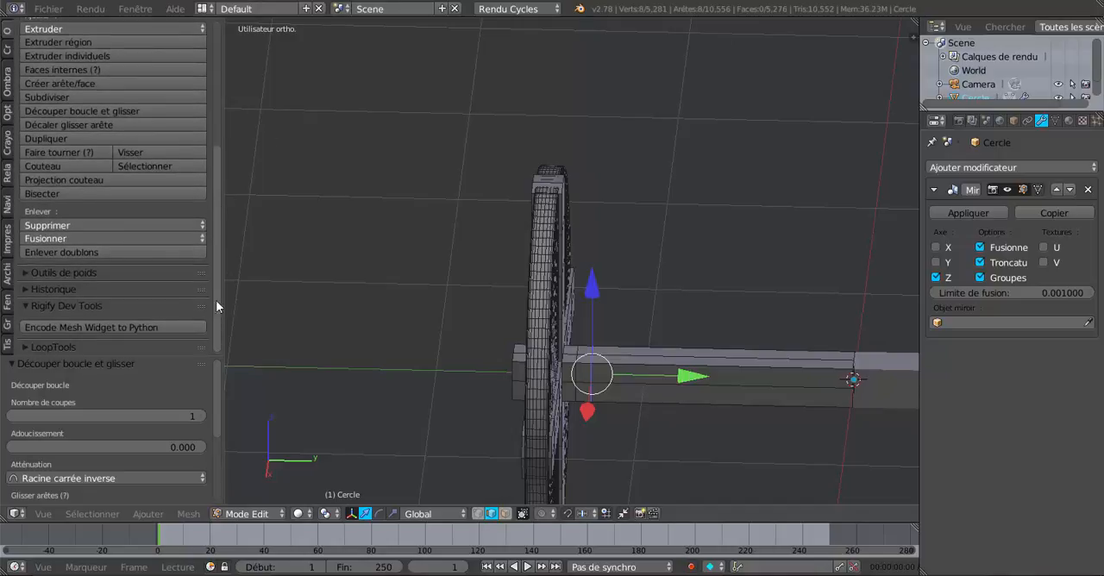
click(34, 347)
drag(50, 356, 51, 449)
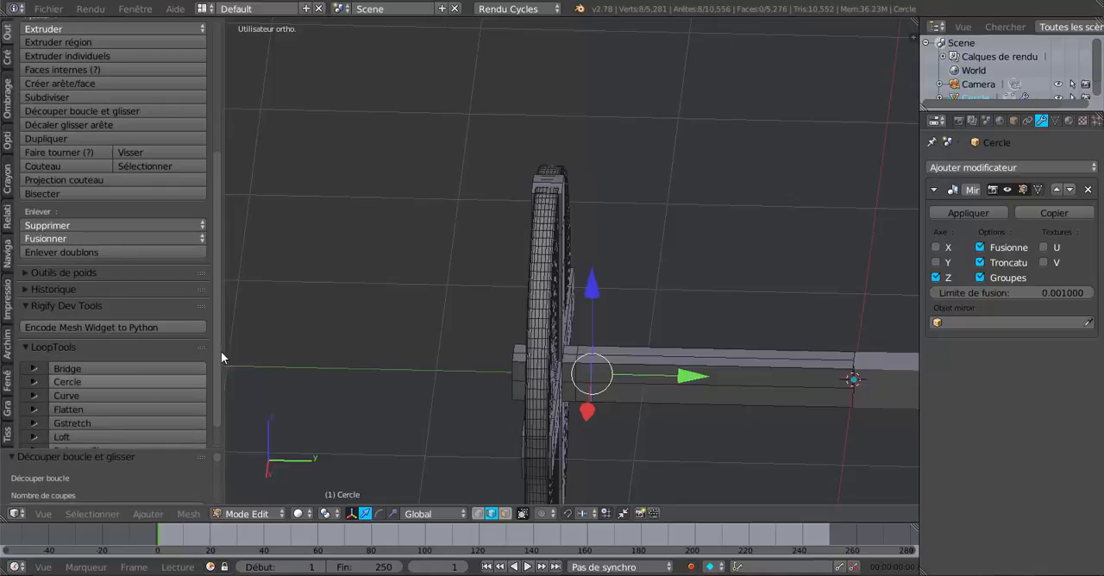
drag(216, 363, 216, 385)
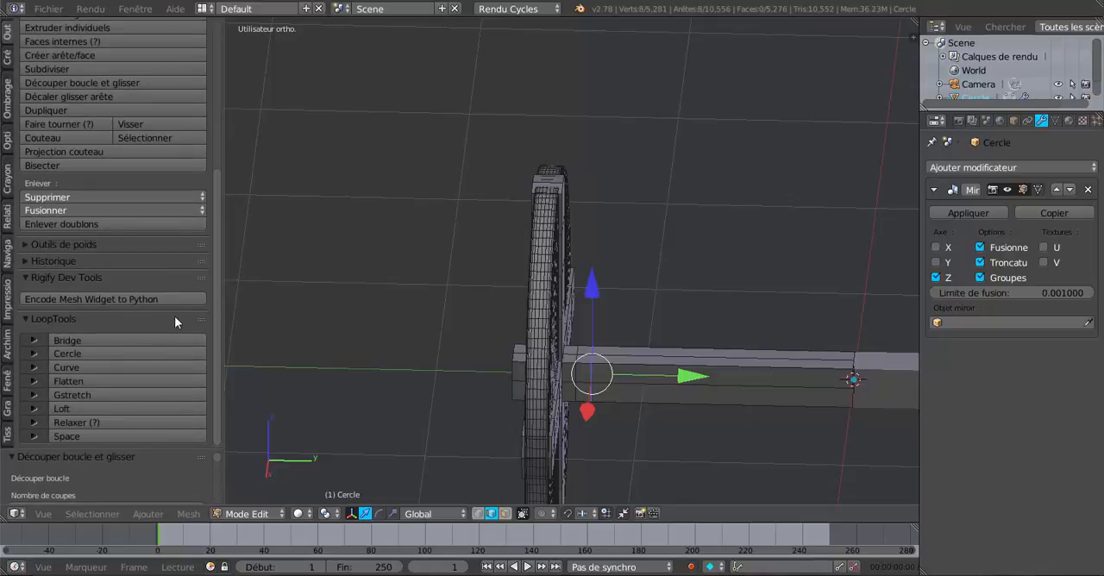
click(81, 353)
middle_drag(442, 445, 915, 473)
key(Tab)
scroll(423, 460, up, 3)
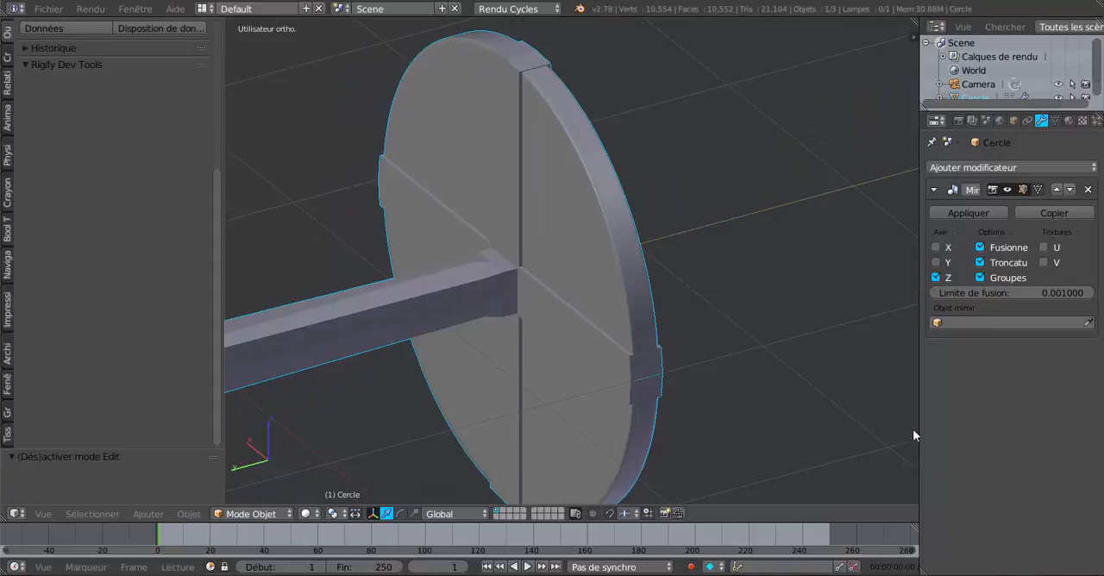
middle_drag(353, 375, 572, 370)
key(Tab)
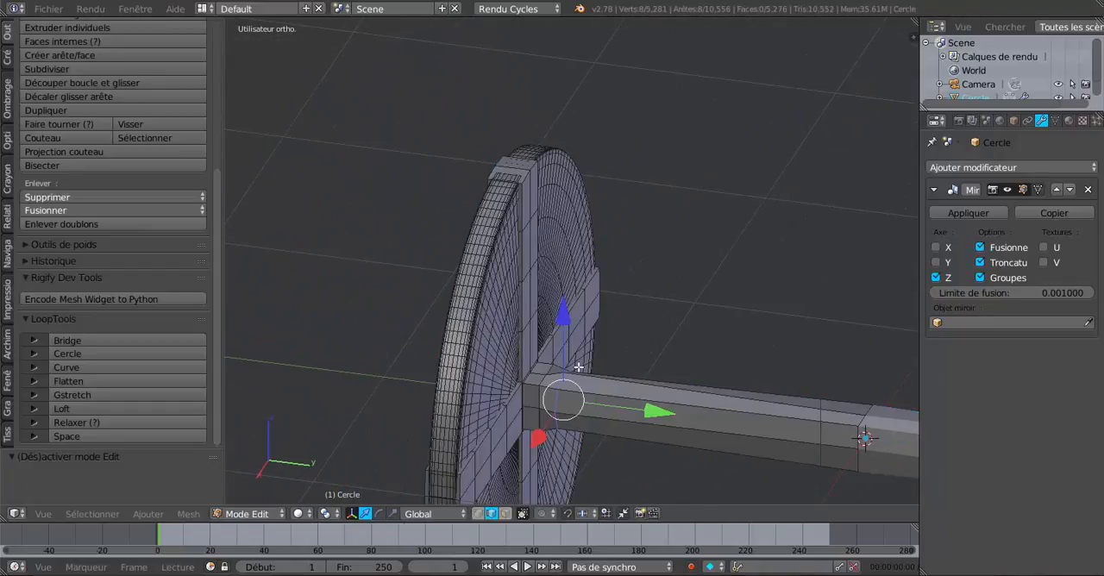
- Select the axle's edge loop at the mirror plane and round it with the LoopTools Circle operation
middle_drag(660, 401, 624, 348)
scroll(578, 365, up, 3)
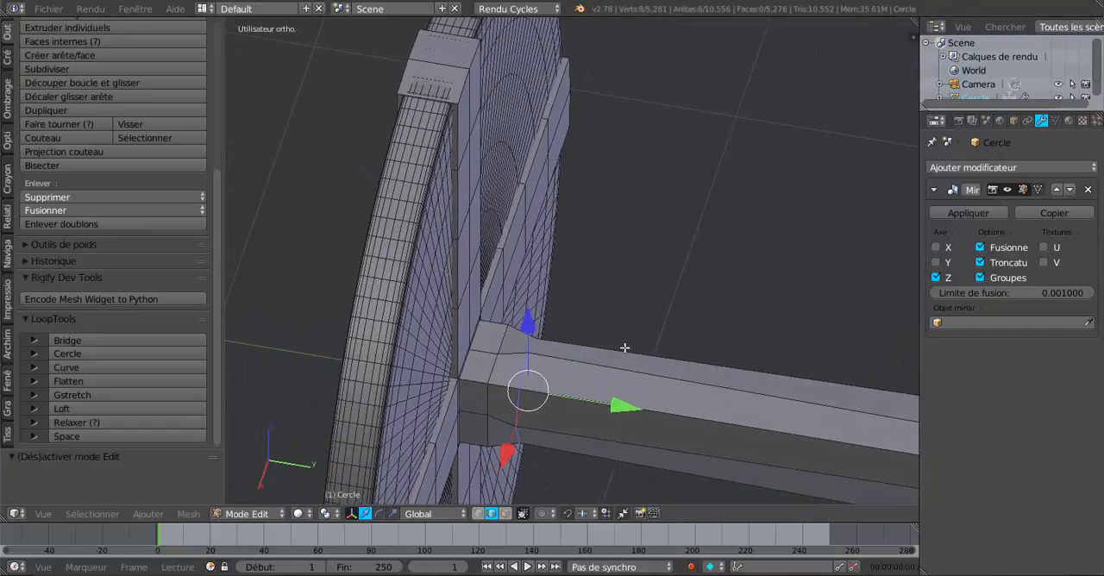
mouse_move(575, 374)
middle_down()
mouse_move(485, 387)
mouse_move(540, 377)
mouse_move(429, 377)
mouse_move(562, 379)
middle_up()
shift+middle_drag(461, 331, 785, 249)
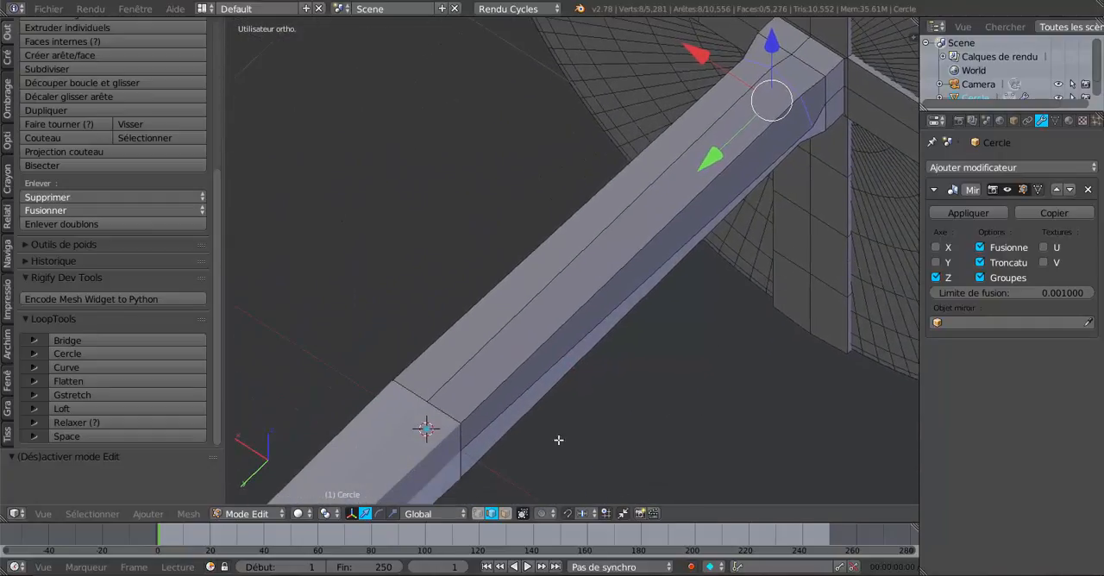
alt+right_click(442, 413)
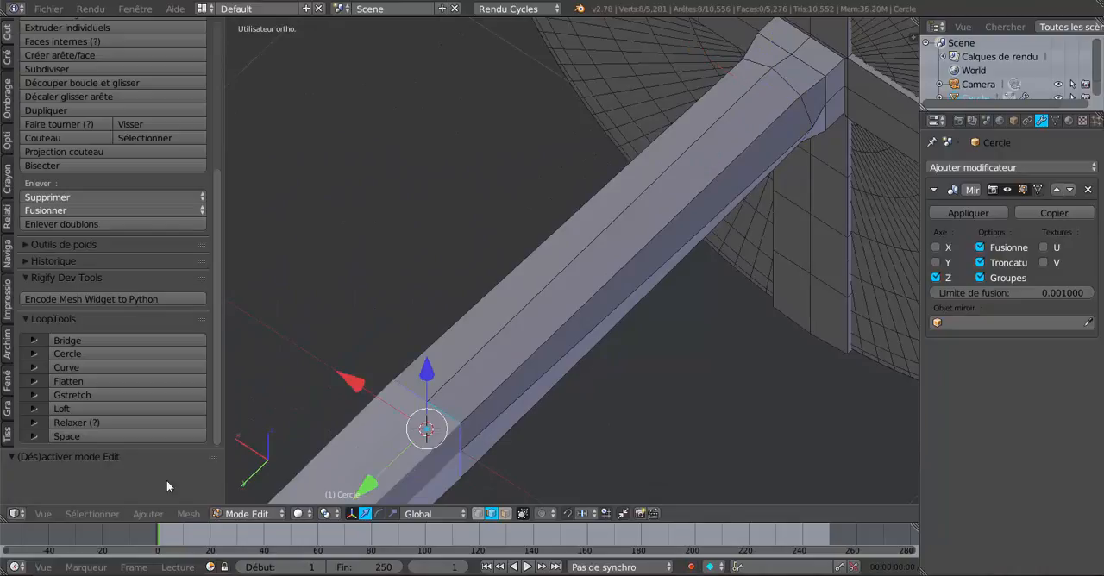
click(90, 355)
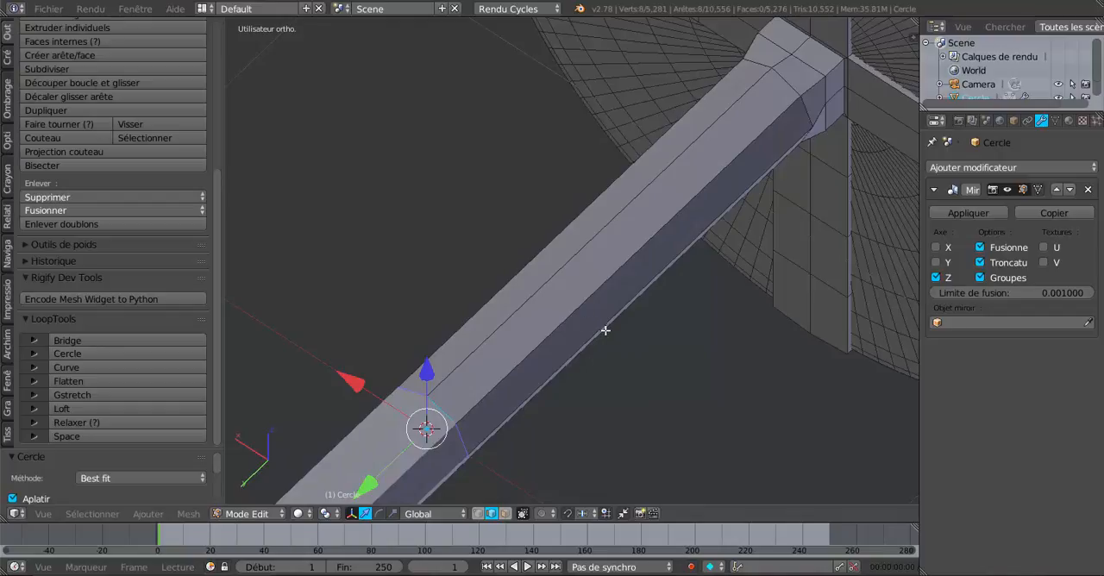
- Select the ring of long axle faces in face mode and scale them to about 0.75, leaving edit mode to check
click(505, 513)
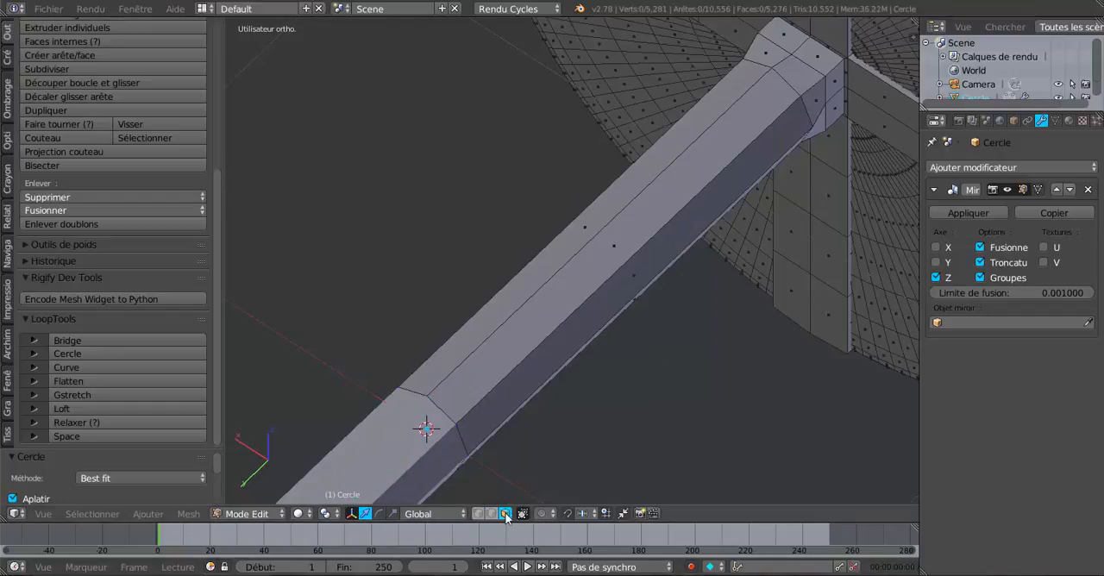
alt+right_click(572, 325)
middle_drag(572, 325, 577, 353)
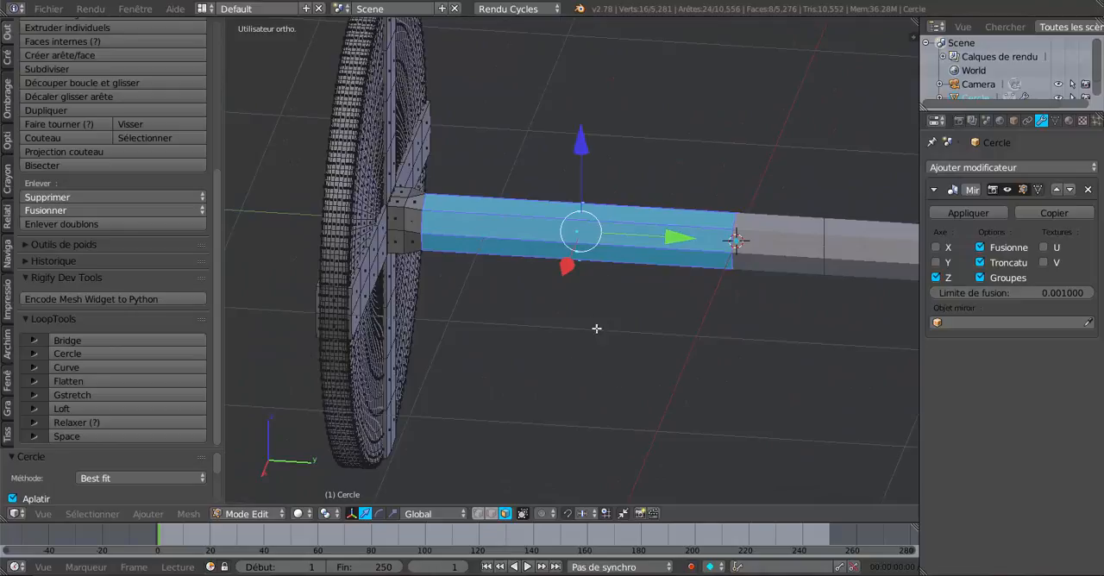
key(s)
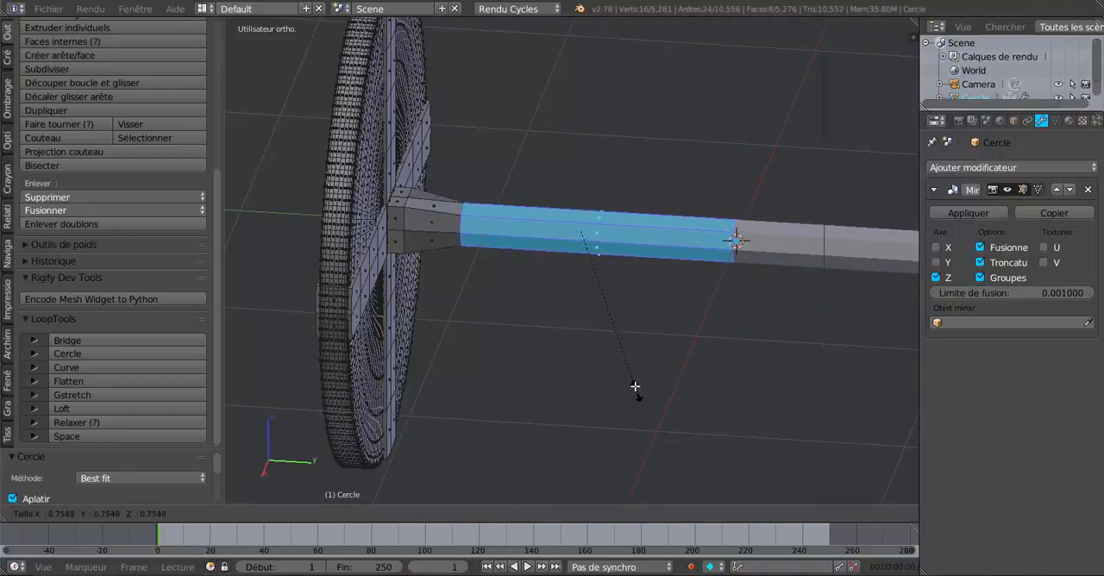
click(640, 395)
key(Tab)
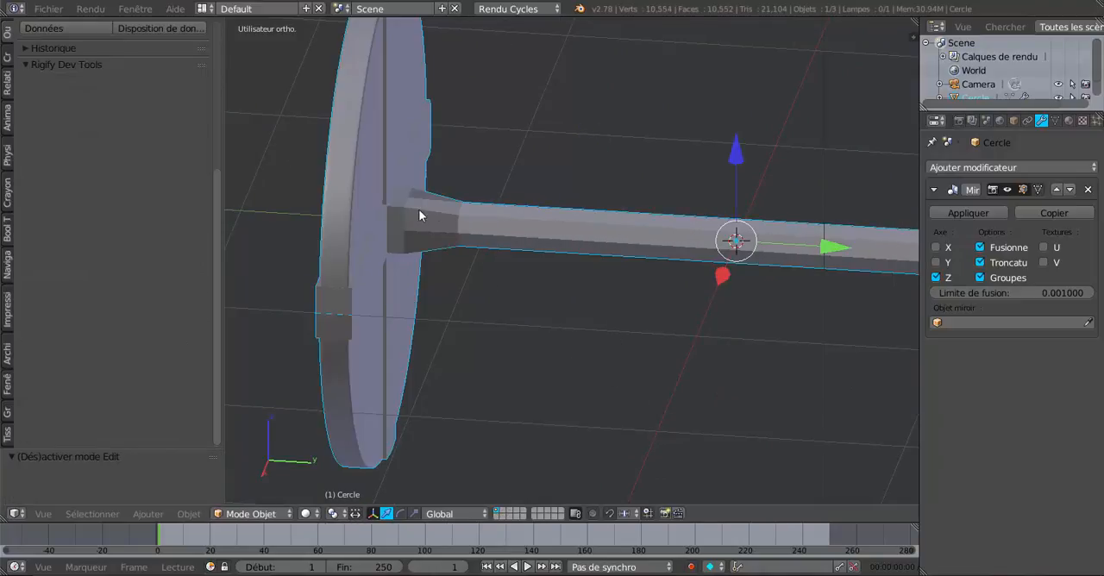
- Move the selected axle faces along Y back toward the wheel to shorten the taper at the hub
key(Tab)
middle_drag(541, 301, 575, 310)
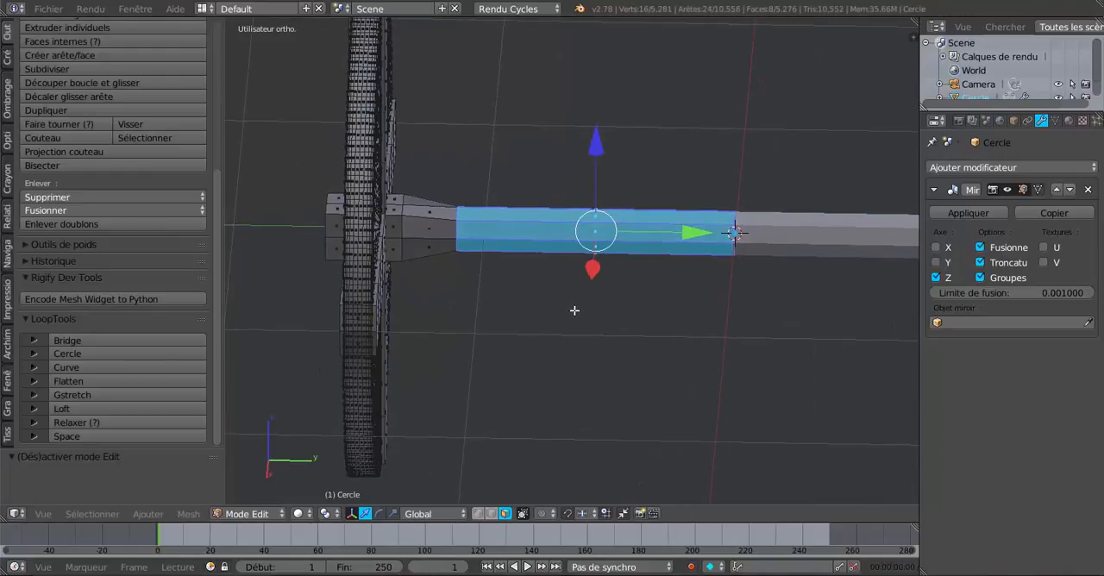
drag(696, 234, 659, 246)
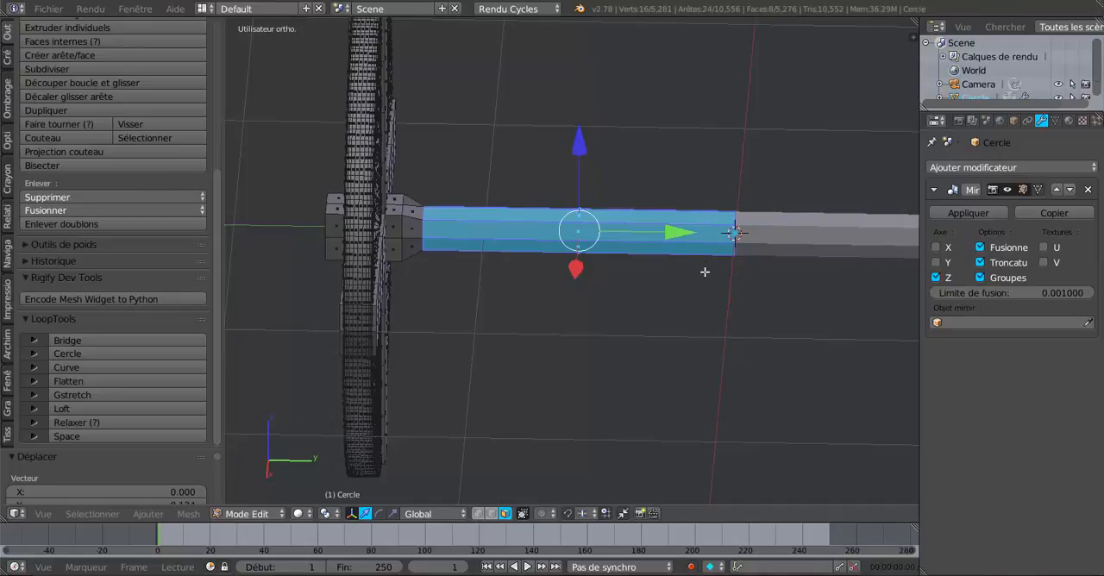
key(Tab)
middle_drag(649, 334, 584, 353)
key(Tab)
- Apply smooth shading to the selected long faces of the axle
scroll(431, 340, up, 2)
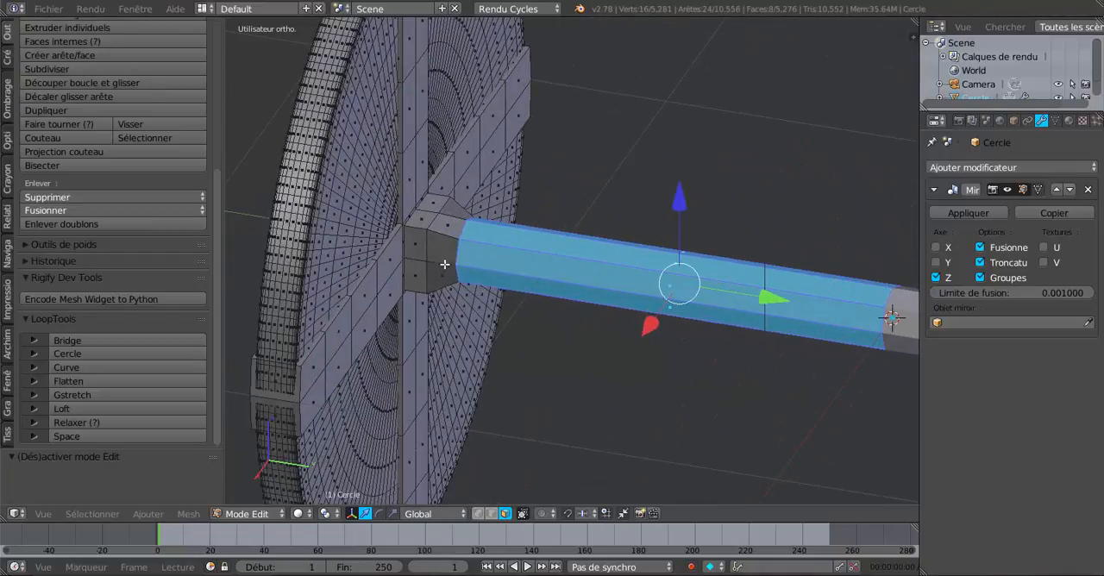
middle_drag(521, 300, 593, 313)
scroll(554, 306, down, 3)
middle_drag(631, 348, 578, 372)
scroll(6, 38, up, 6)
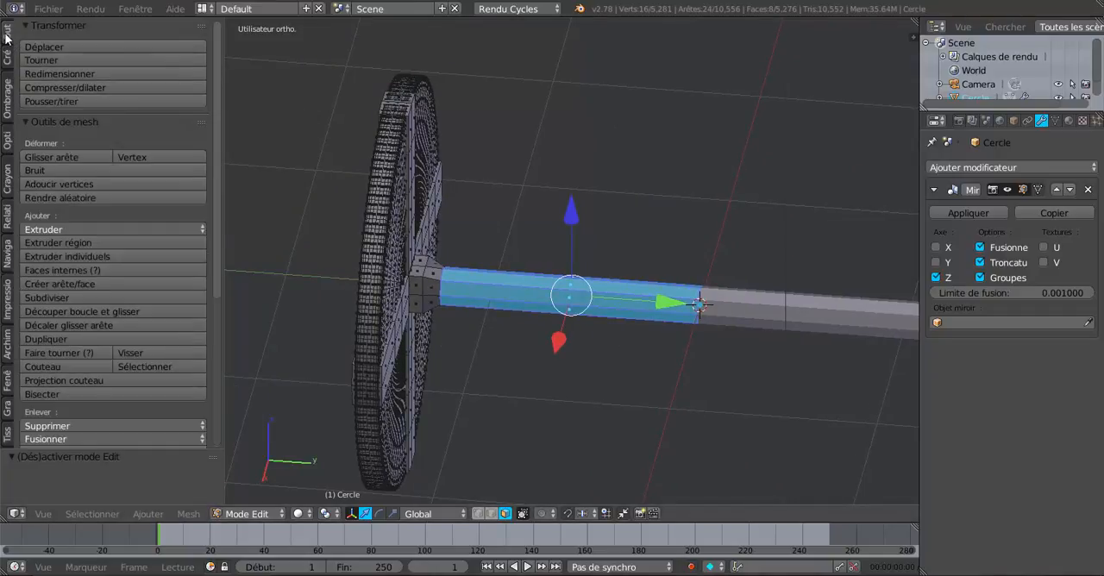
click(7, 104)
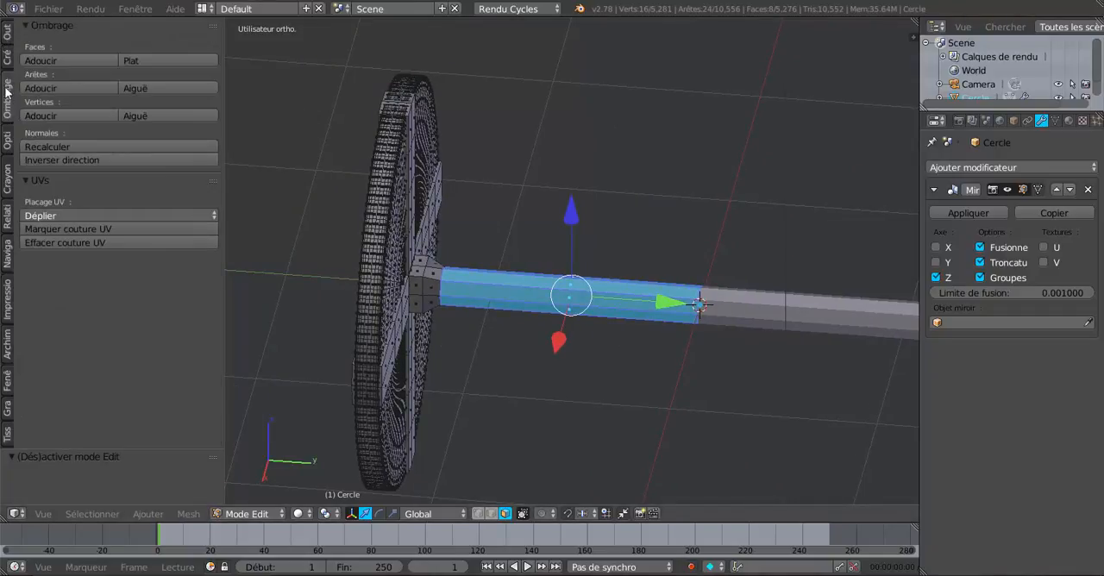
click(52, 61)
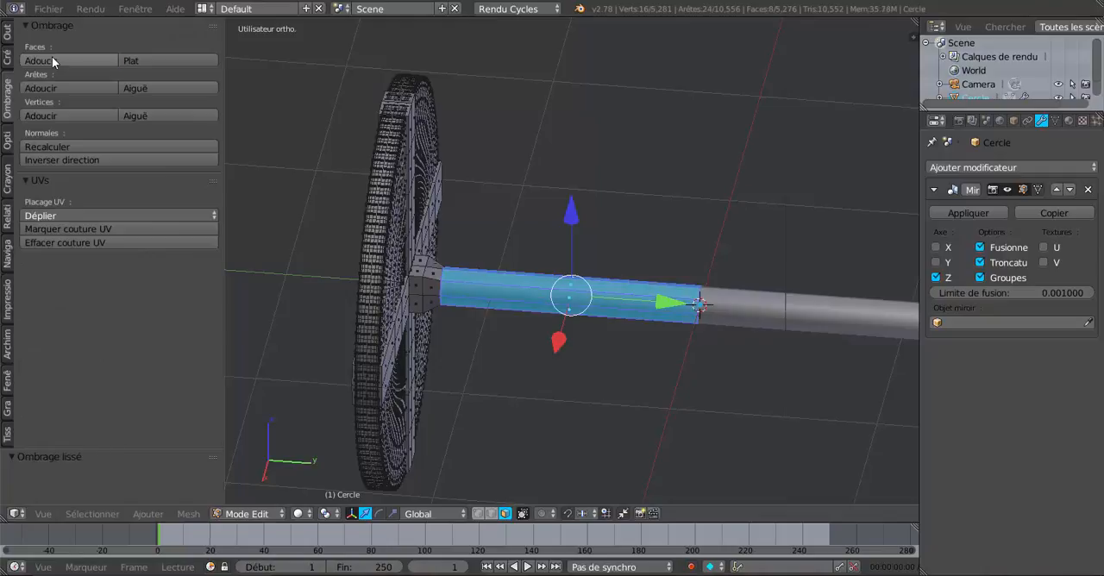
- Cut an edge loop around the long section of the axle and slide it against the tapered hub end
scroll(550, 298, up, 1)
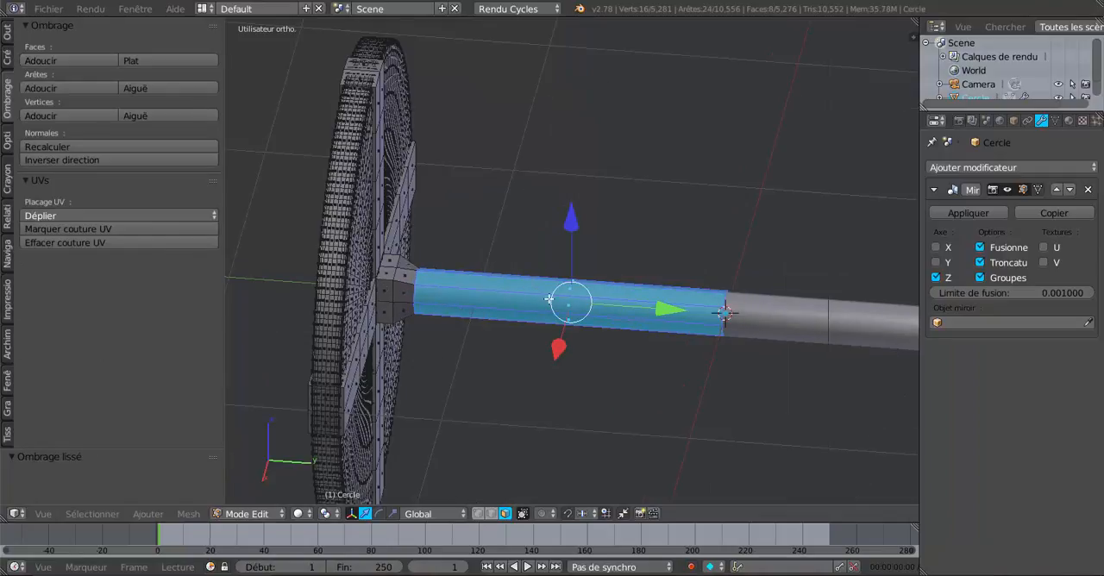
key(ctrl+r)
click(544, 299)
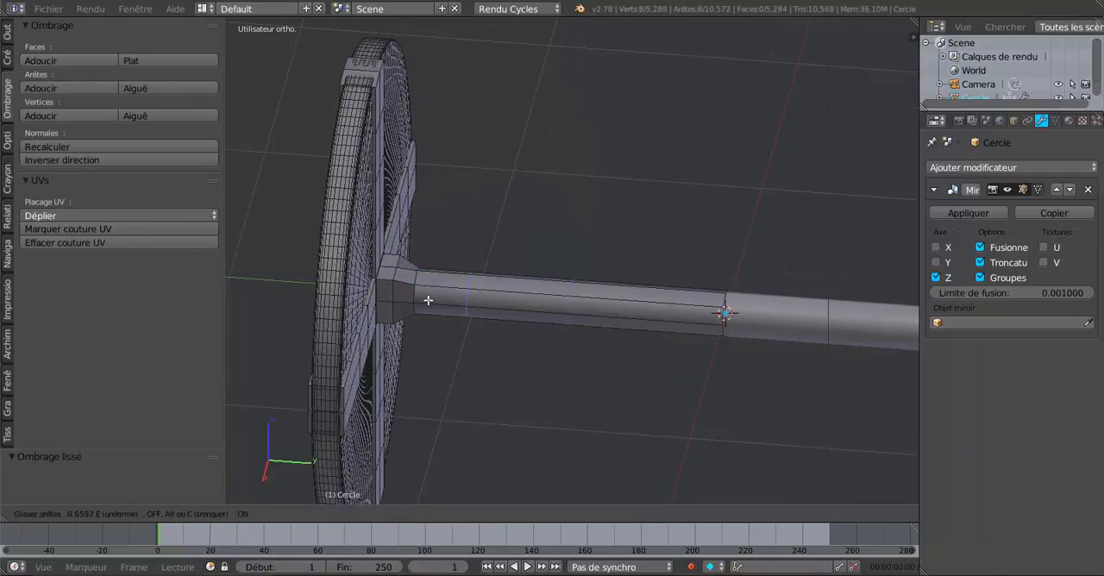
click(398, 307)
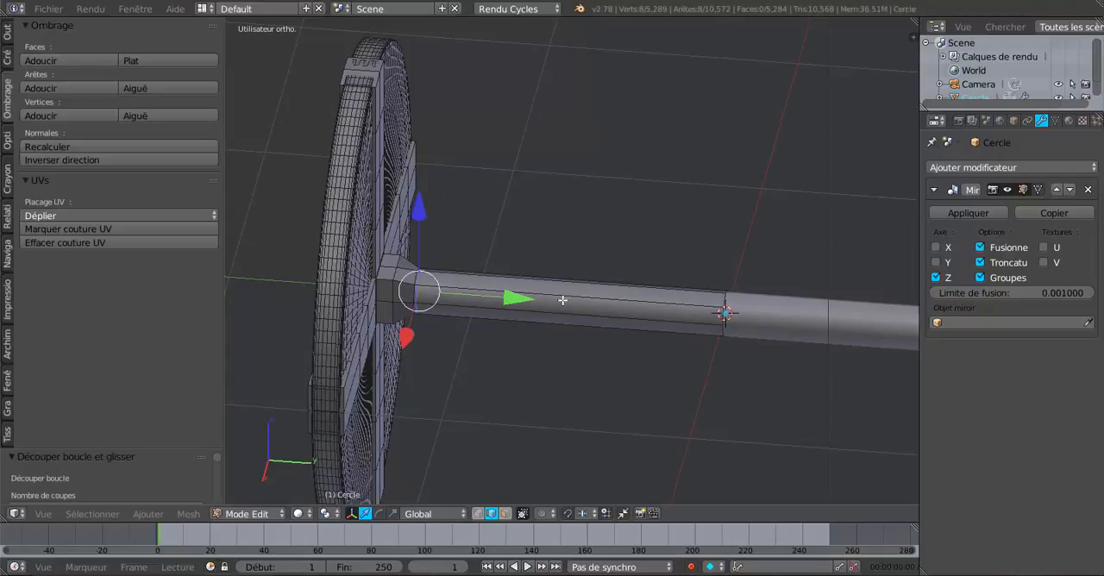
- Cut an edge loop around the long section of the axle and slide it against the axle's midpoint at the mirror plane
key(ctrl+r)
click(566, 300)
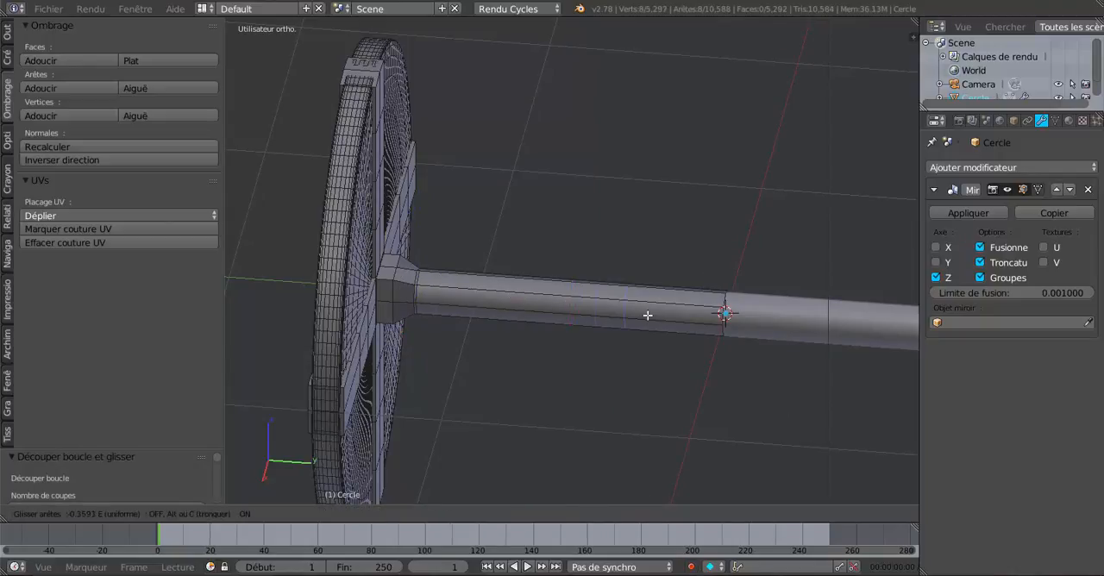
click(709, 321)
key(Tab)
scroll(592, 370, down, 4)
middle_drag(592, 369, 522, 345)
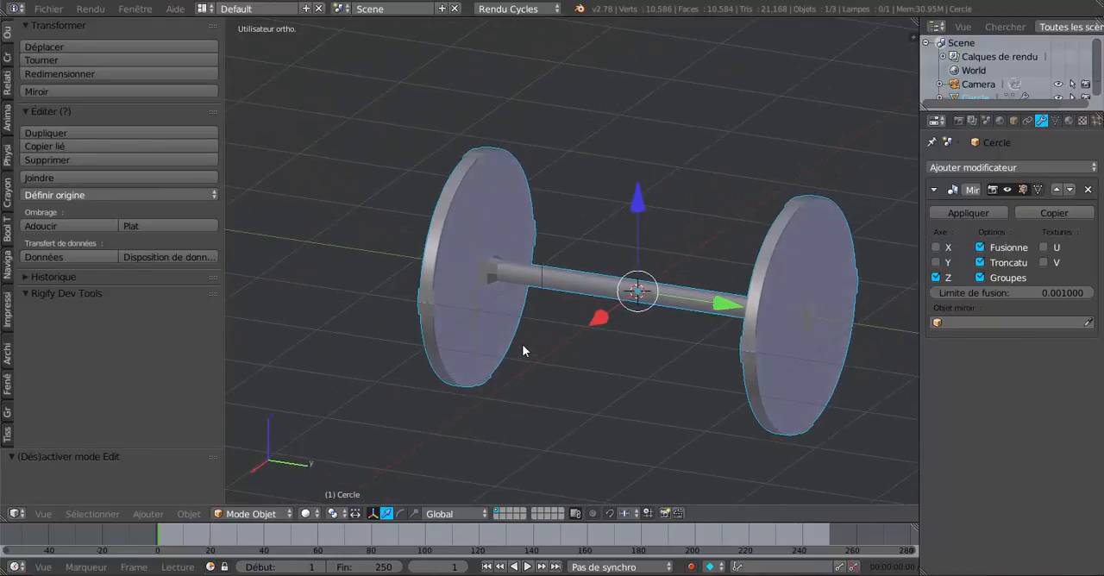
scroll(522, 344, up, 2)
key(Tab)
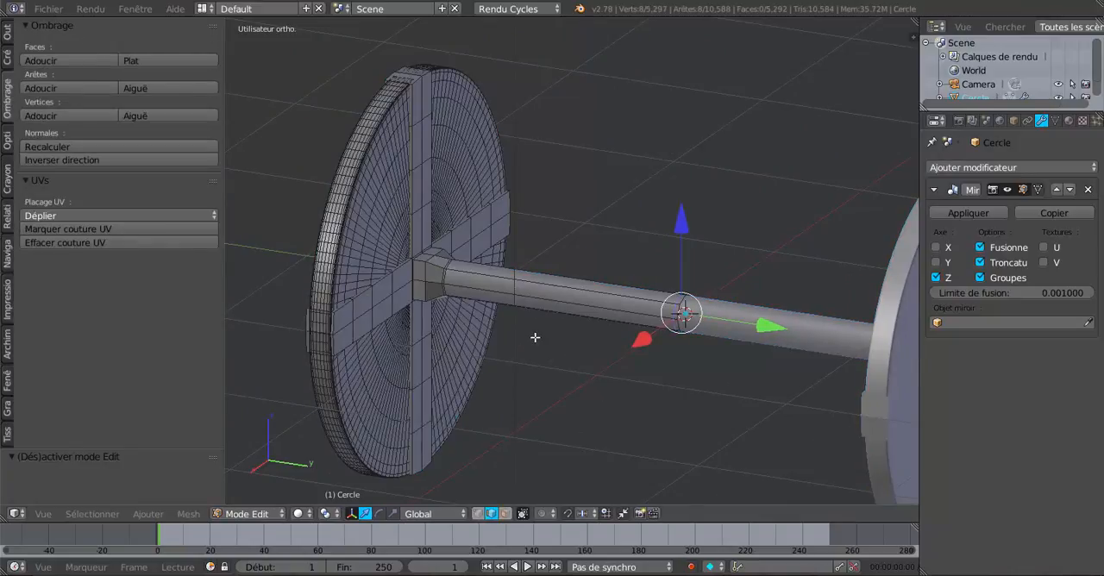
- Select the ring of tapered faces between the square hub and the axle in face mode and shade them smooth
scroll(525, 344, up, 2)
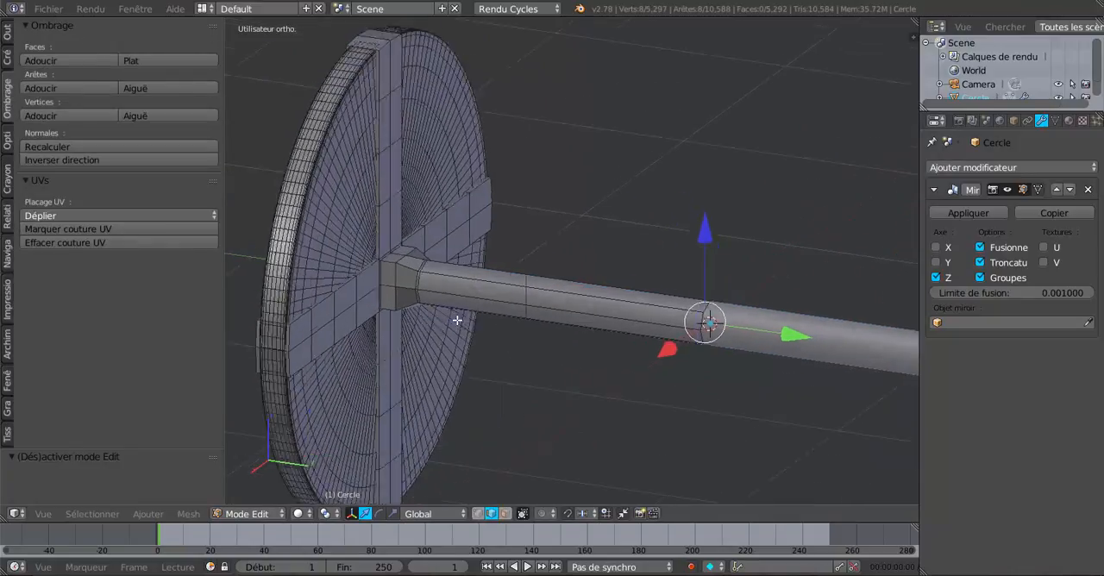
scroll(456, 315, up, 1)
scroll(503, 320, up, 1)
scroll(503, 320, up, 1)
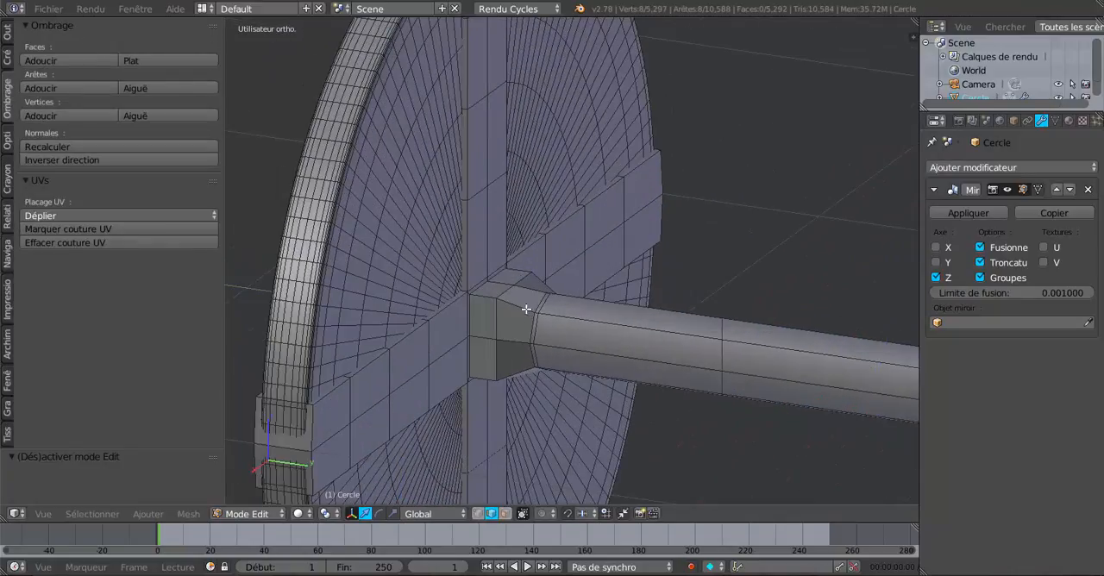
click(506, 517)
alt+right_click(524, 308)
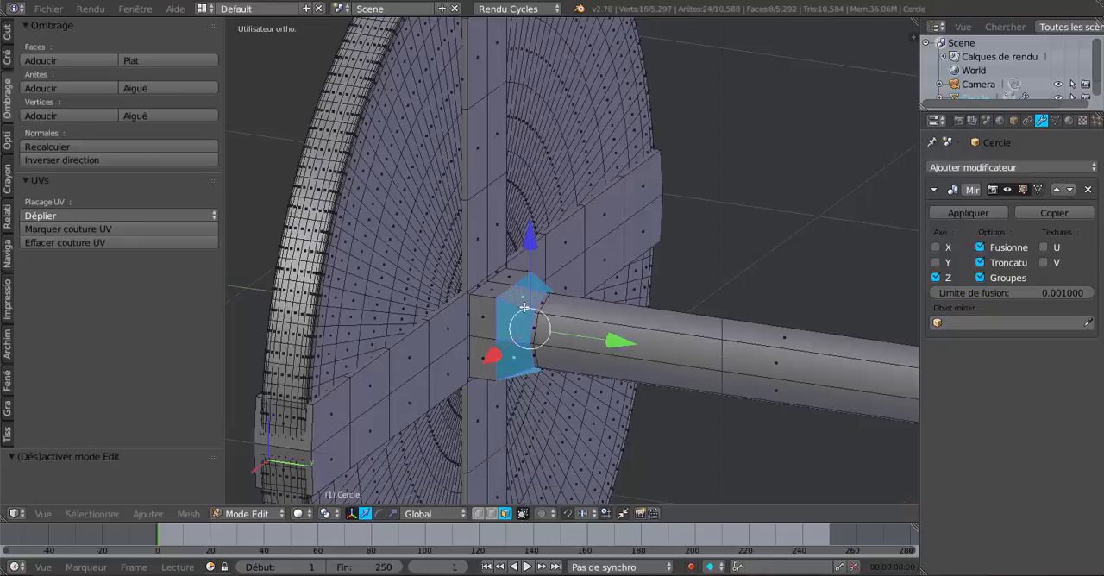
scroll(517, 314, down, 4)
middle_drag(734, 384, 707, 349)
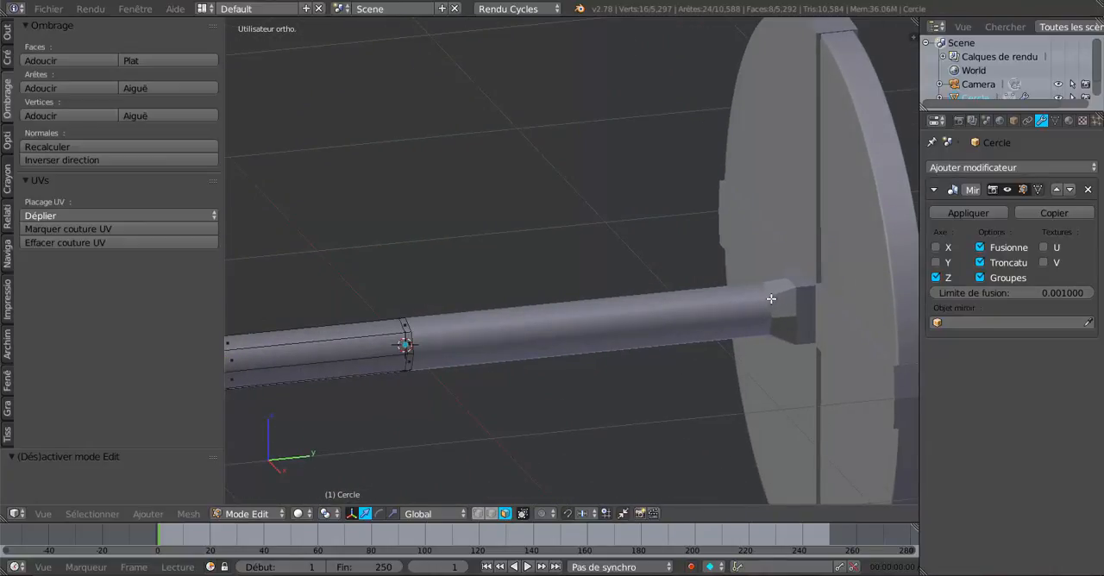
scroll(604, 371, down, 4)
shift+middle_drag(461, 370, 558, 353)
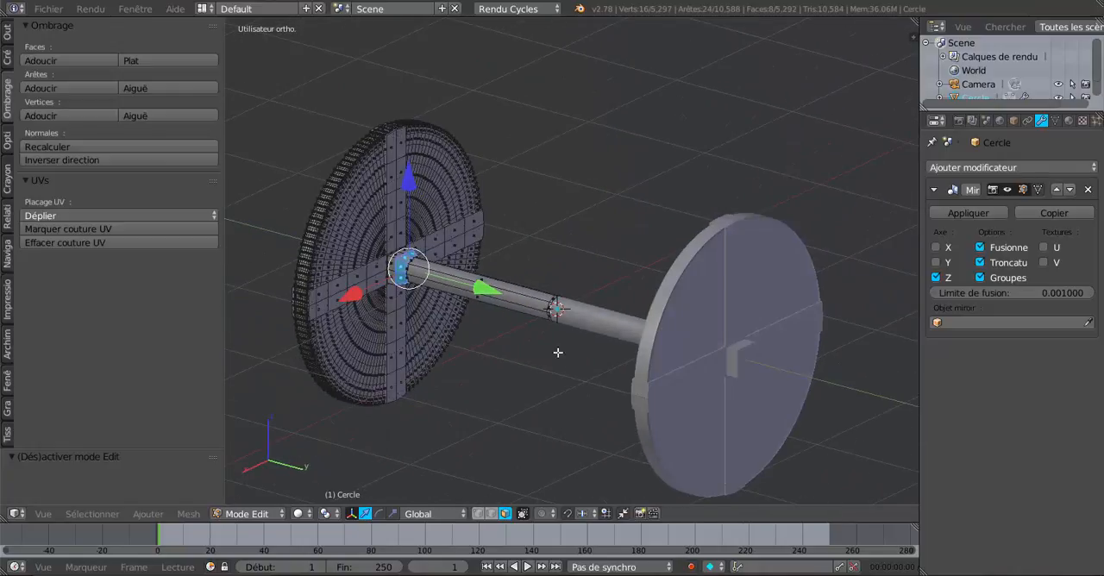
scroll(421, 331, up, 2)
scroll(421, 331, up, 2)
scroll(613, 357, up, 2)
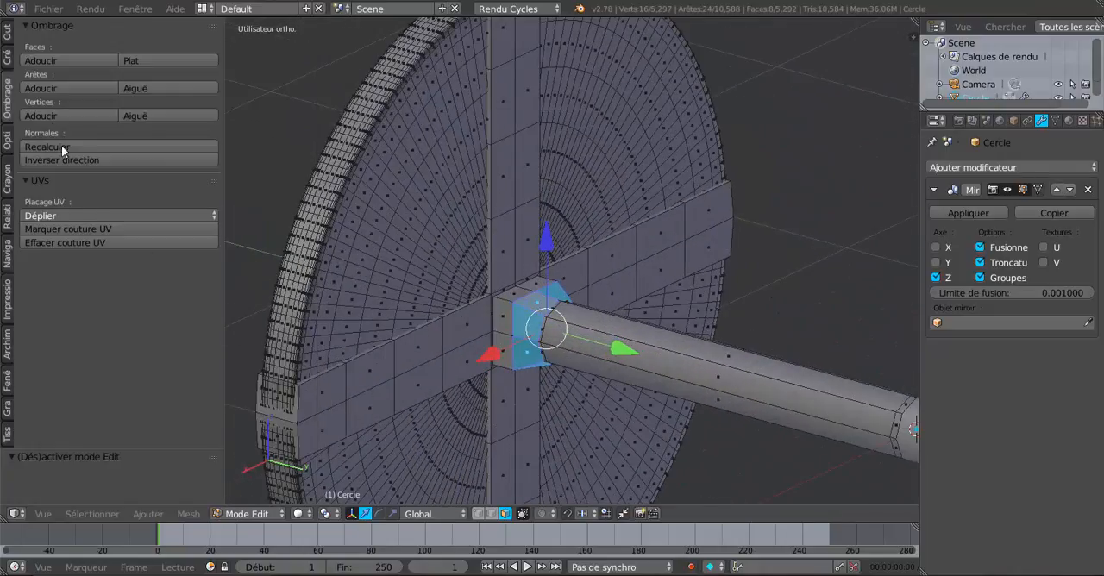
click(44, 60)
click(45, 59)
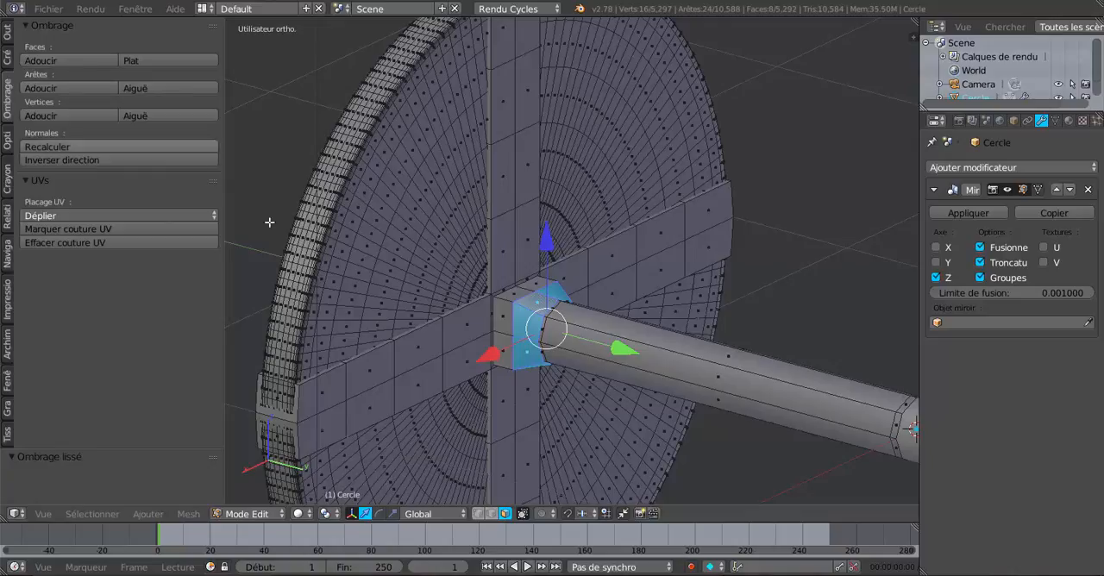
key(Tab)
scroll(565, 336, up, 5)
key(Tab)
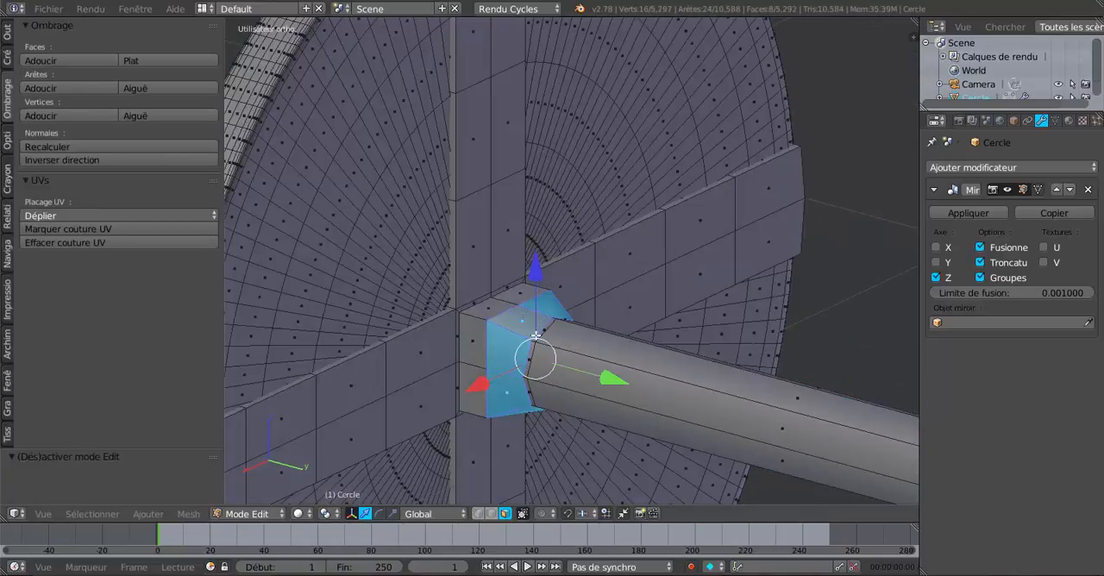
- Add two edge loops to the tapered hub section, one slid toward the square hub and the other toward the round axle
scroll(517, 331, up, 1)
key(ctrl+r)
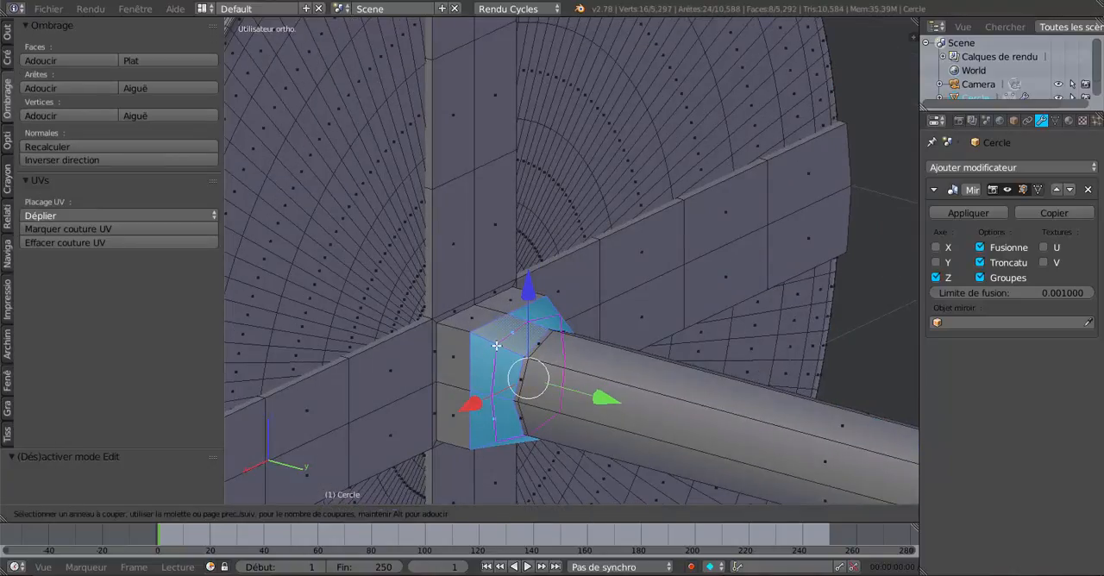
click(497, 346)
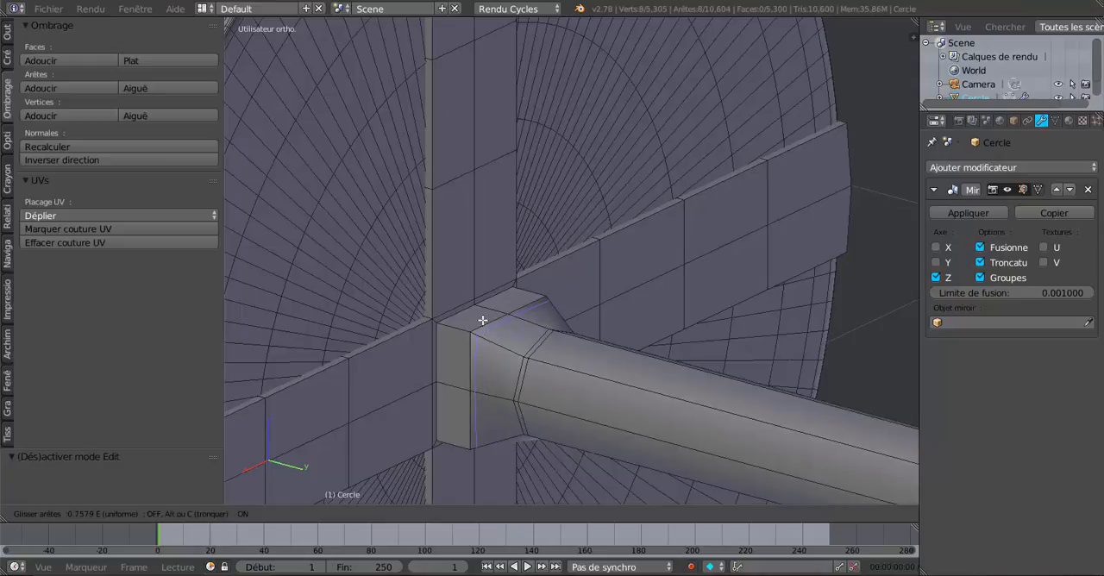
click(484, 319)
key(ctrl+r)
click(499, 348)
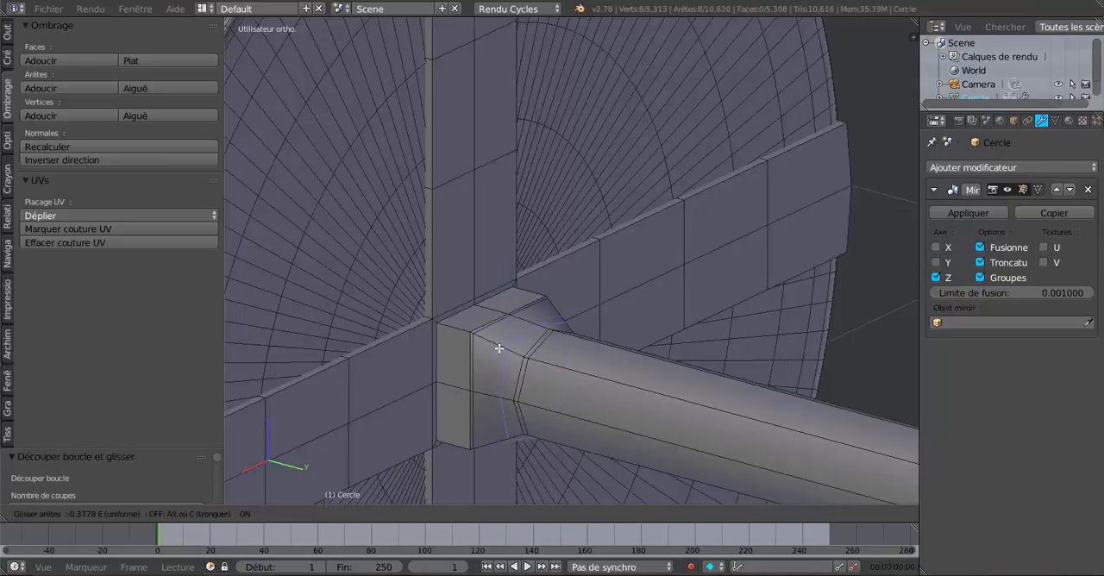
click(506, 353)
key(Tab)
scroll(507, 354, down, 3)
middle_drag(507, 354, 573, 326)
scroll(573, 326, down, 4)
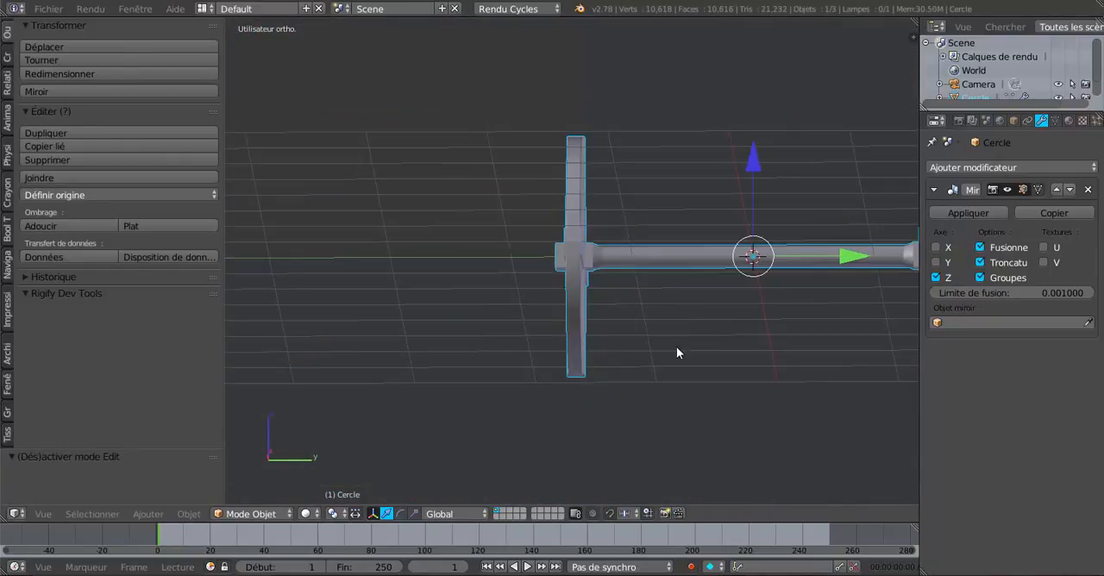
middle_drag(682, 370, 580, 392)
- Select the four end faces of the hub block on the wheel's outer side and move them outward along Y
key(Tab)
scroll(630, 352, up, 3)
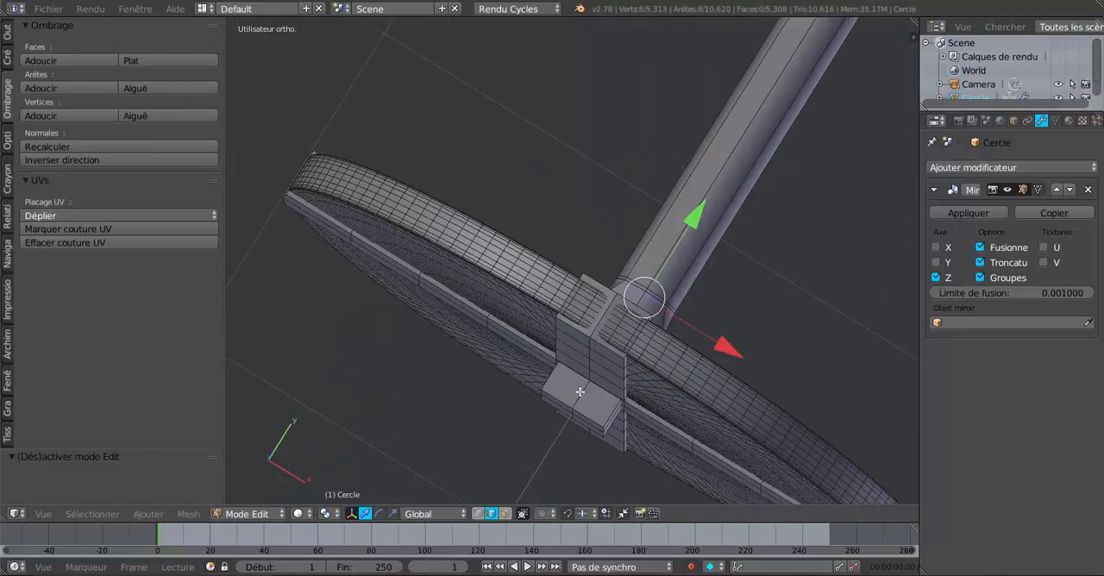
click(506, 515)
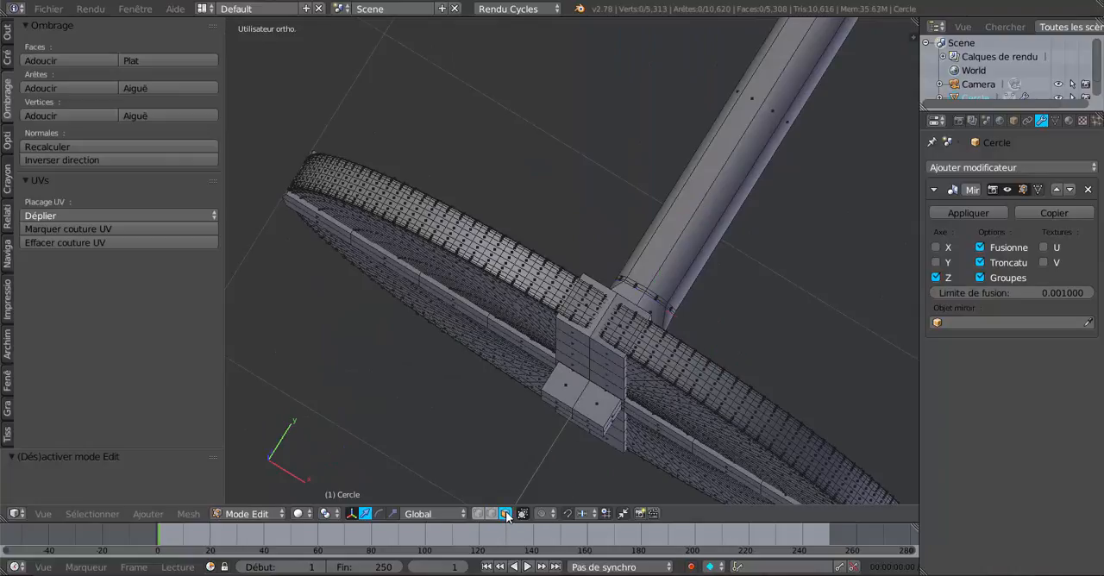
right_click(573, 388)
shift+right_click(600, 405)
middle_drag(587, 433, 598, 393)
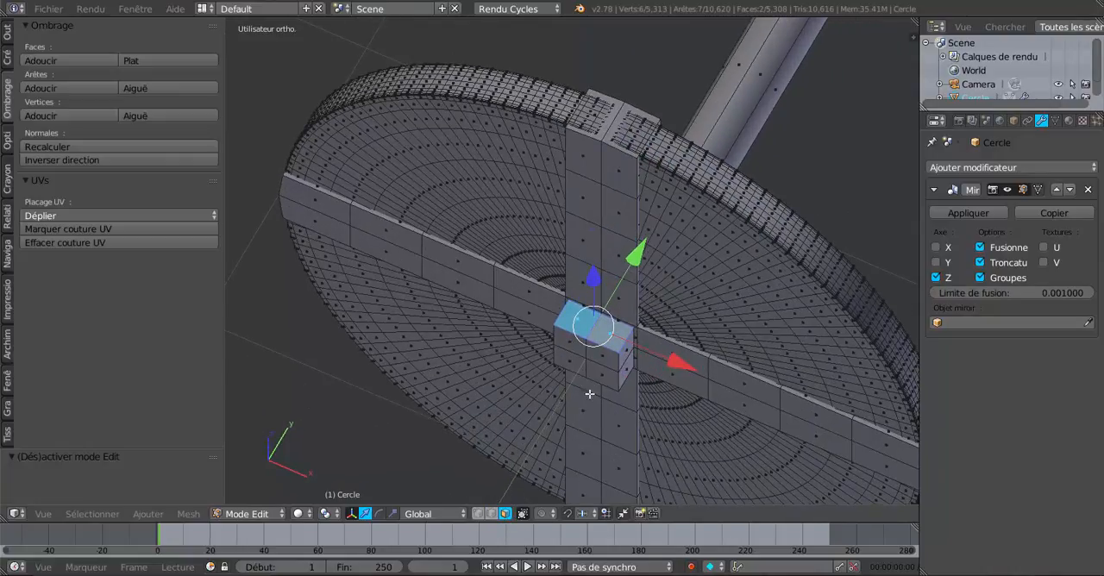
scroll(590, 394, up, 4)
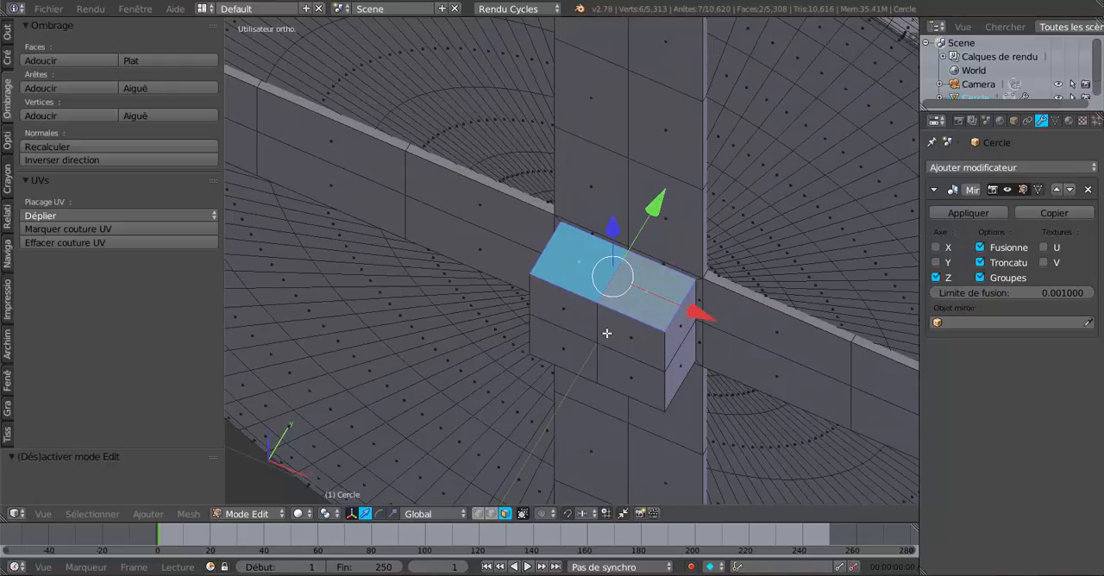
right_click(607, 333)
shift+right_click(584, 322)
shift+right_click(601, 352)
shift+right_click(572, 360)
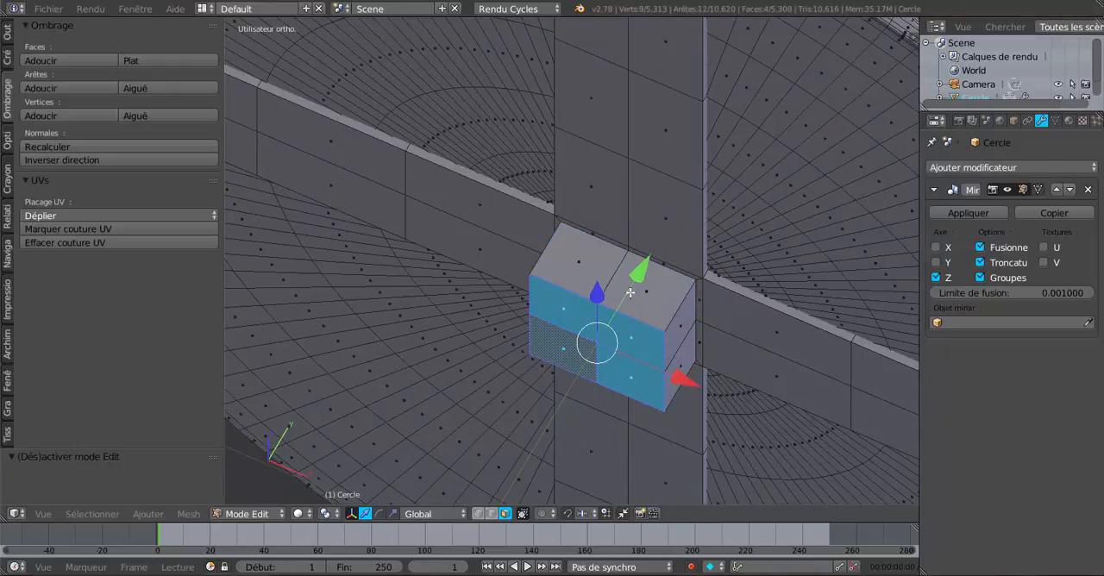
drag(639, 271, 632, 285)
- Select the upper and lower faces of the outer hub block and inset them by about 0.01
right_click(632, 288)
shift+right_click(599, 280)
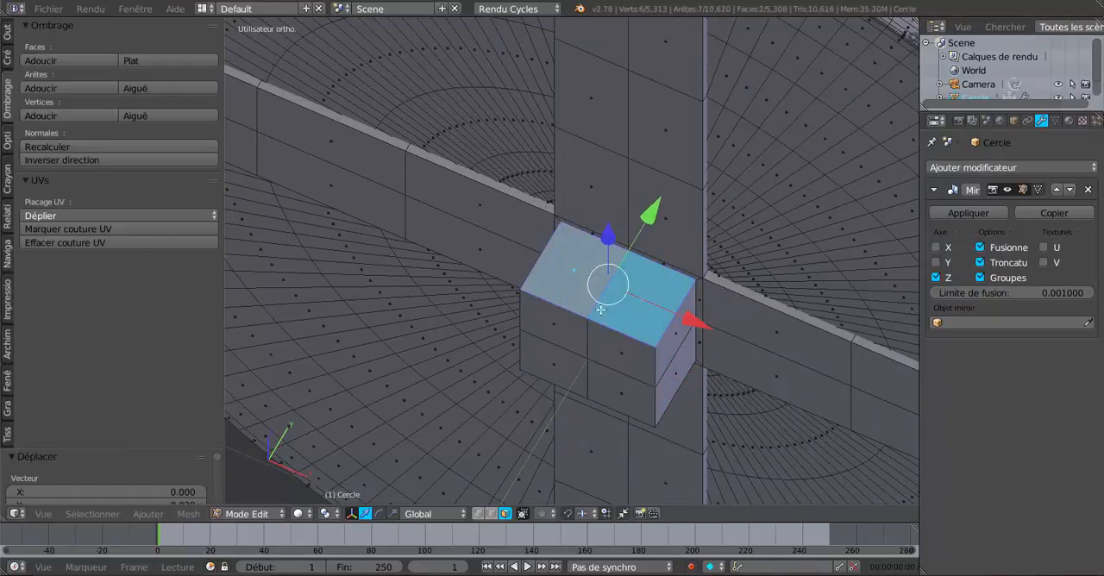
middle_drag(601, 310, 612, 351)
shift+right_click(662, 131)
shift+right_click(632, 138)
scroll(661, 178, down, 4)
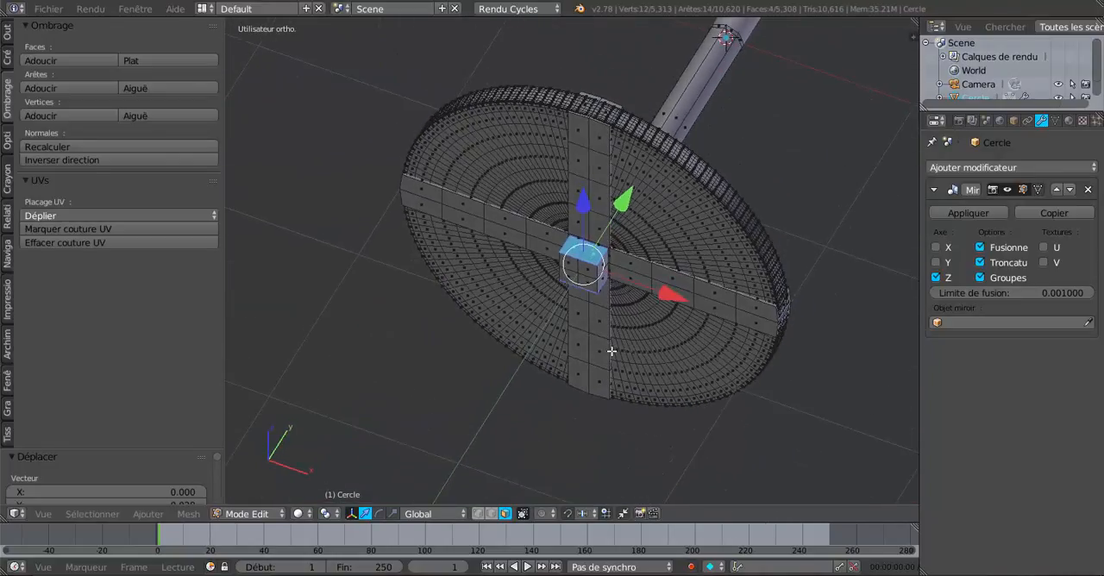
scroll(683, 423, up, 4)
key(i)
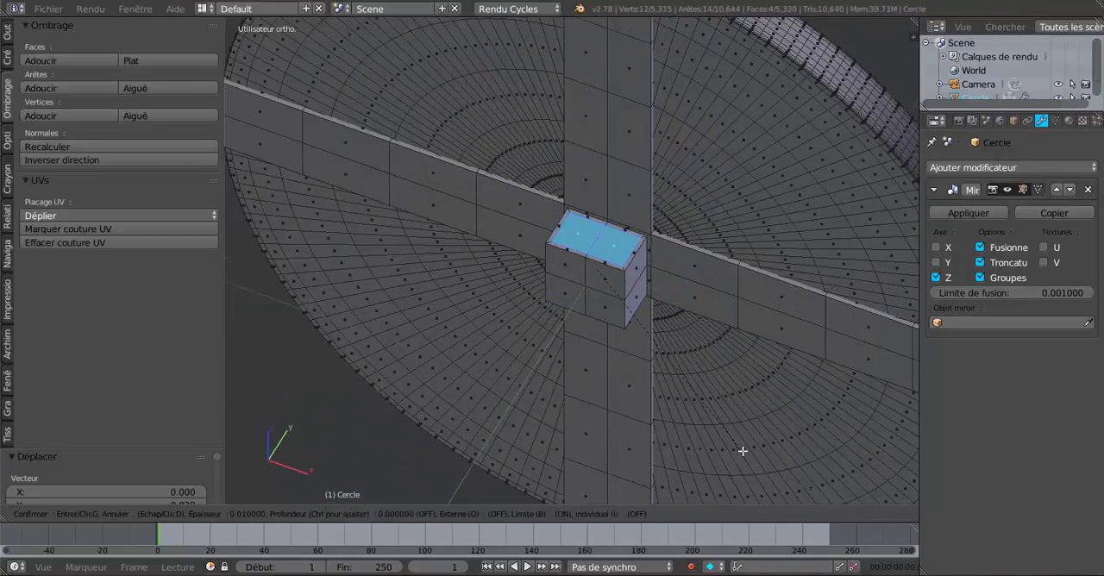
click(742, 450)
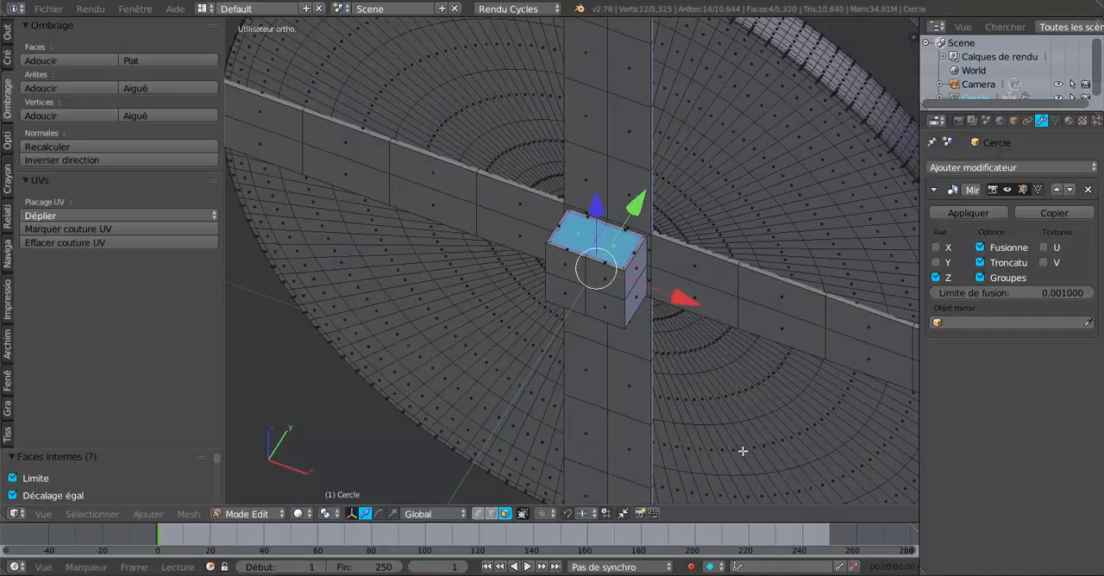
- Scale the inset faces to about 0.51 along X and 0.70 along Y, then narrow them further along X
click(392, 513)
scroll(552, 297, up, 2)
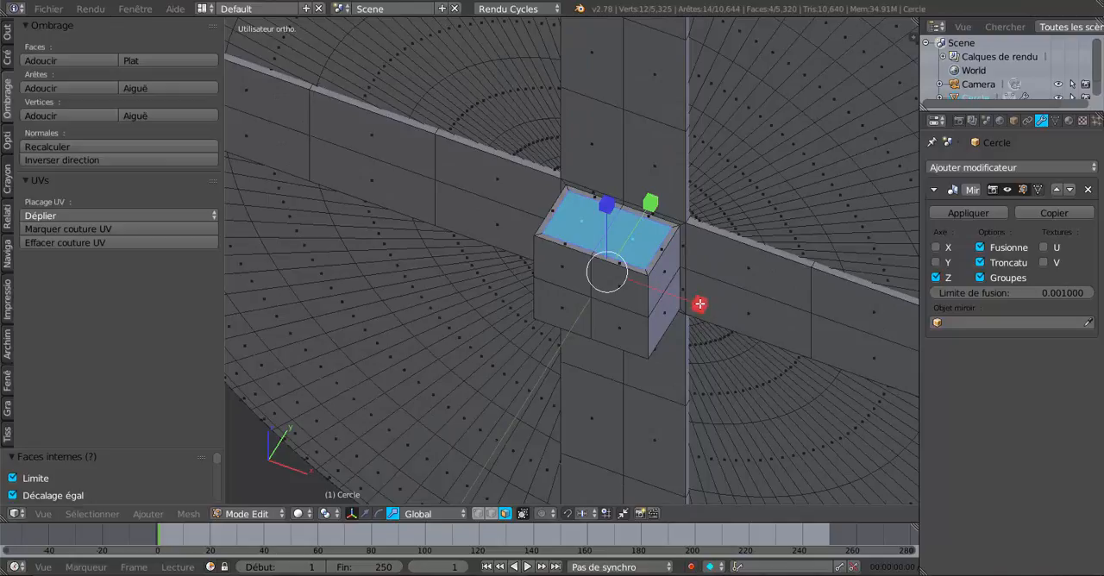
drag(699, 304, 650, 252)
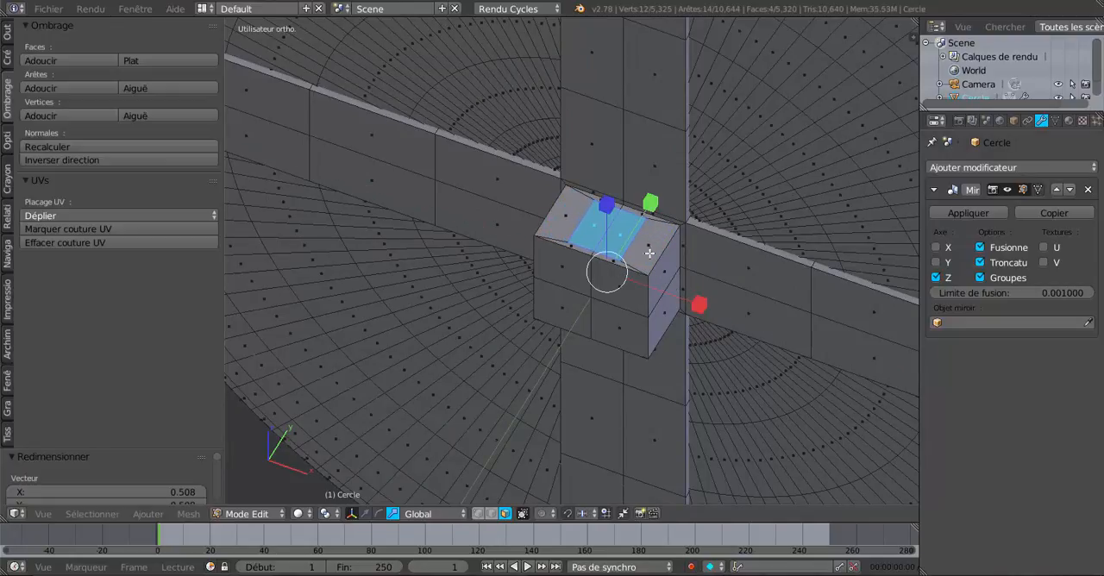
drag(650, 202, 652, 238)
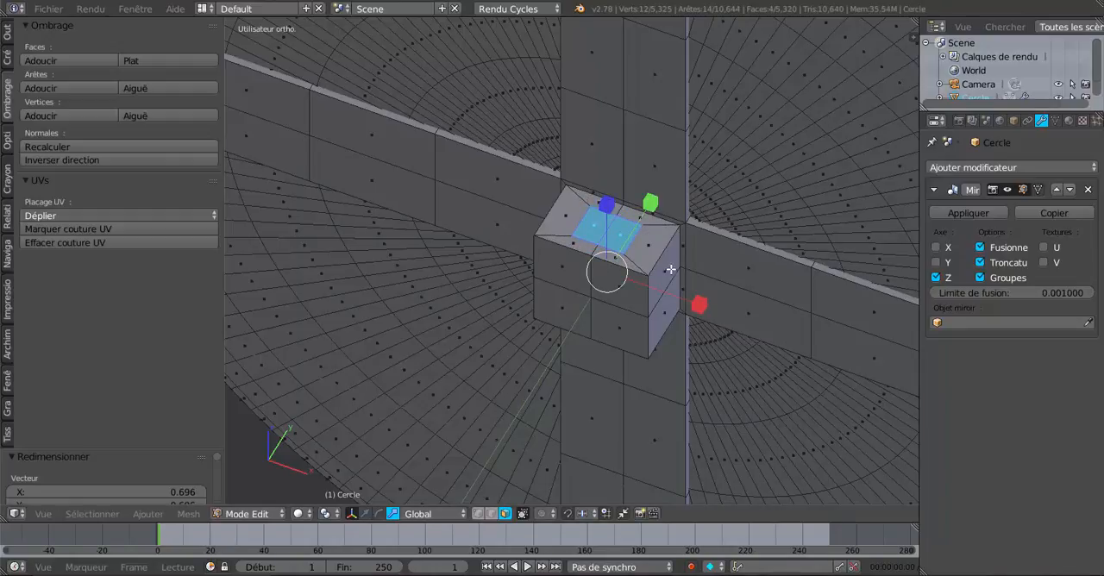
drag(699, 304, 677, 299)
key(Tab)
middle_drag(678, 299, 639, 418)
key(Tab)
- Round the inset faces on the hub block with the LoopTools Circle operation
scroll(648, 308, up, 4)
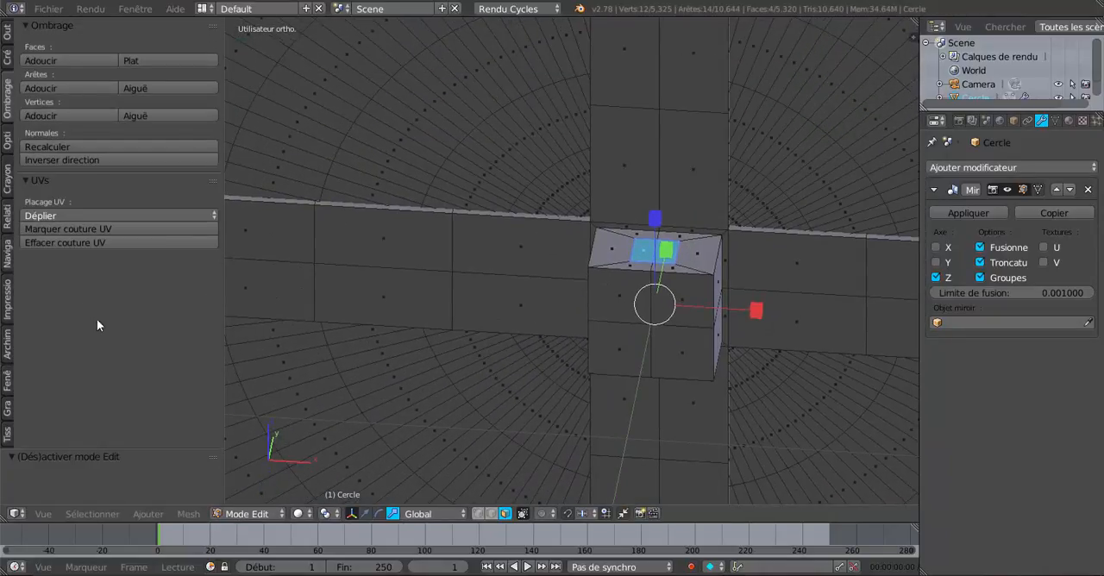
click(8, 31)
scroll(90, 372, down, 5)
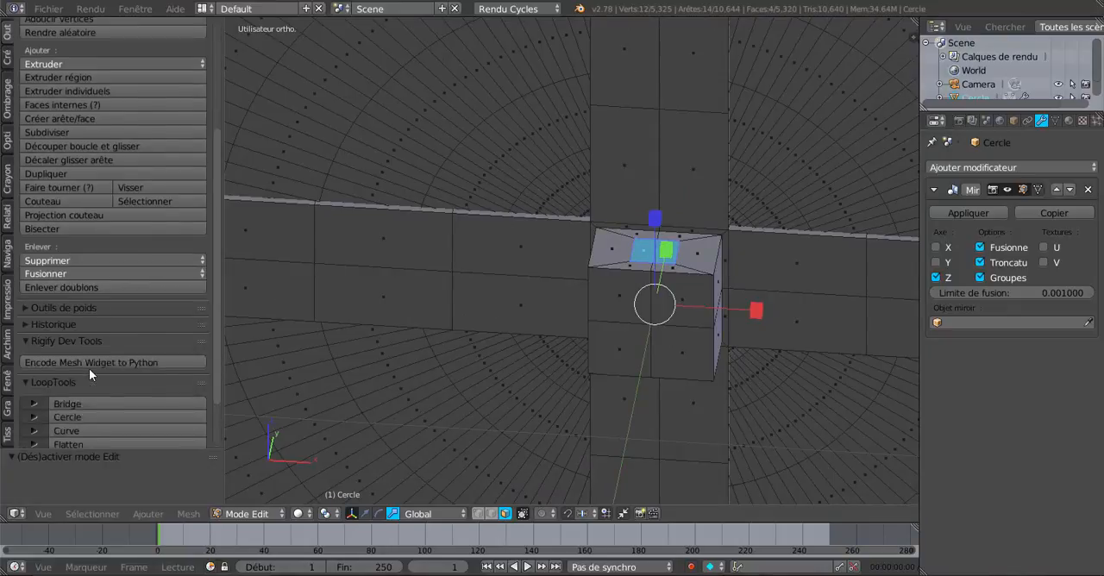
scroll(89, 368, down, 2)
click(91, 352)
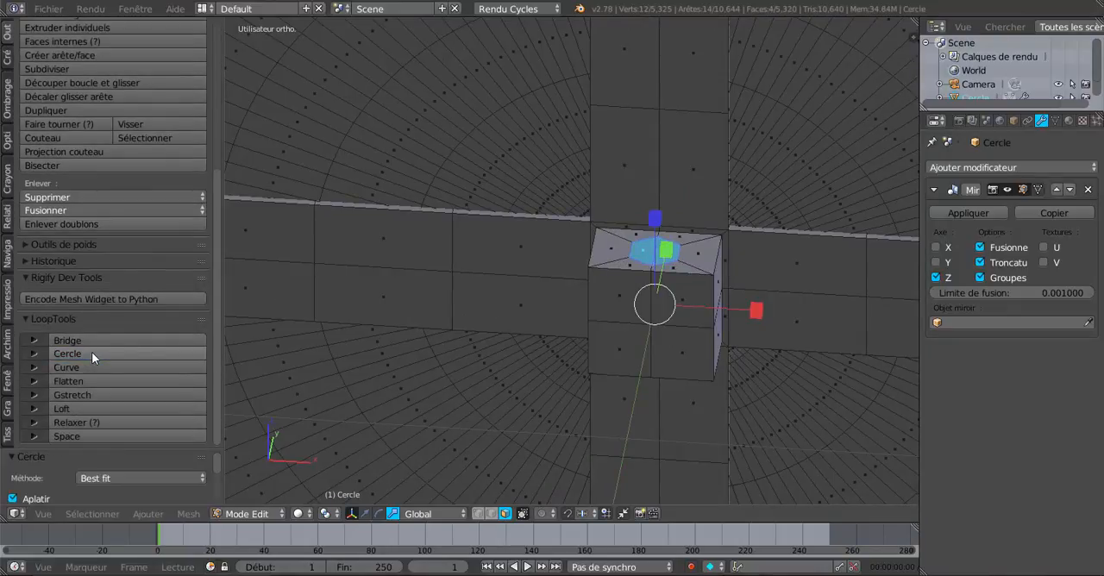
- Extrude the rounded faces and scale them along Z to about 1.6, forming pegs above and below the hub block
middle_drag(609, 395, 606, 456)
key(e)
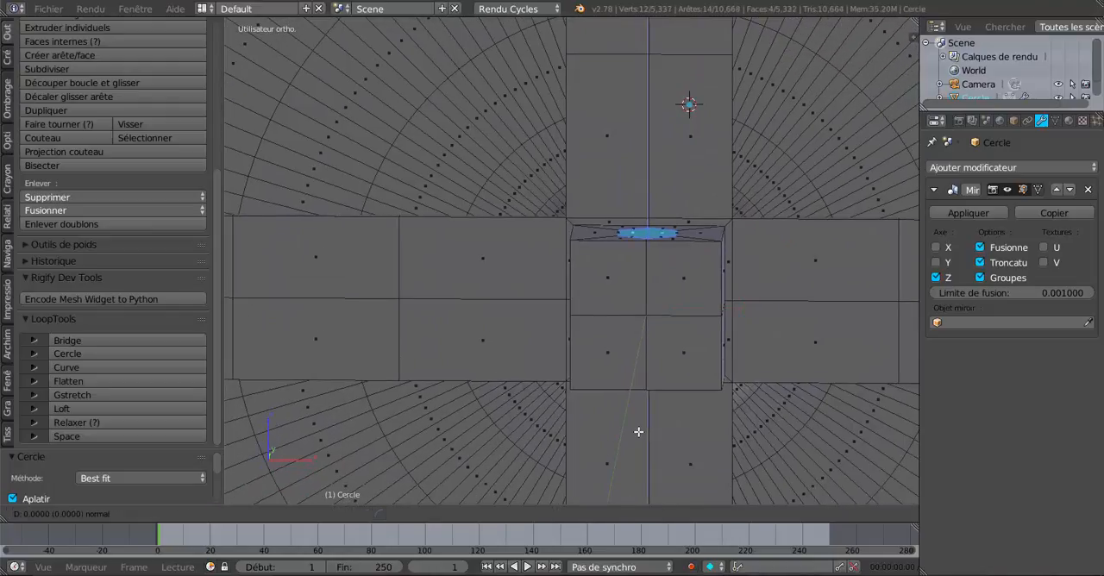
click(638, 432)
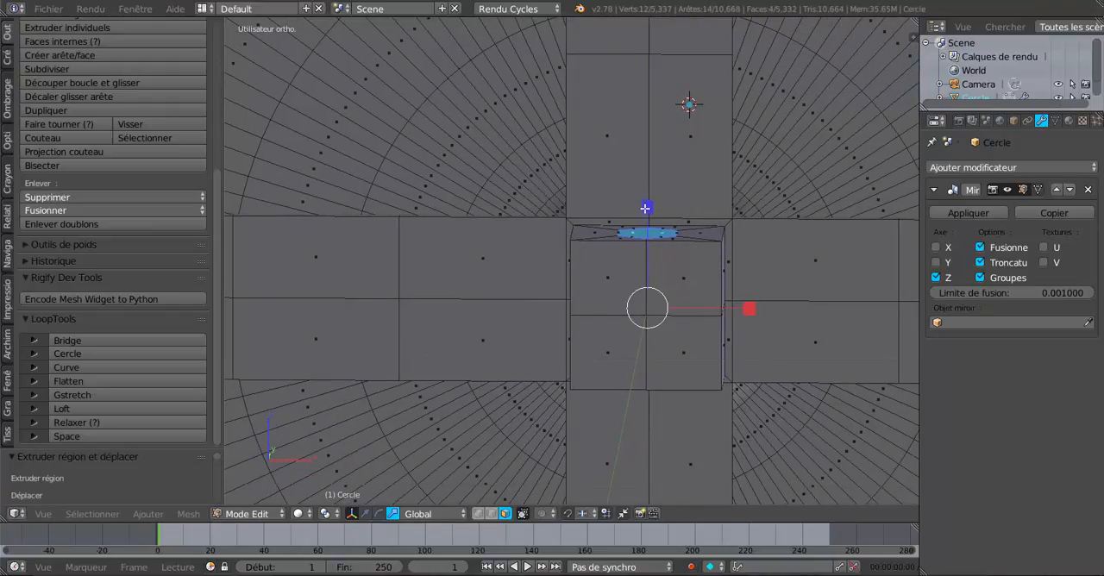
key(s)
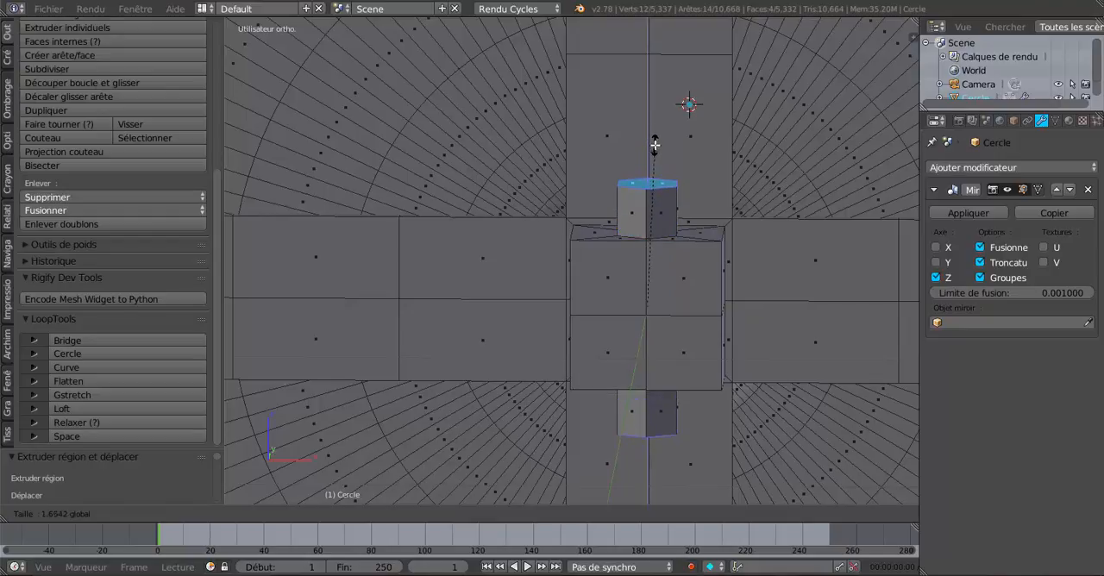
click(656, 150)
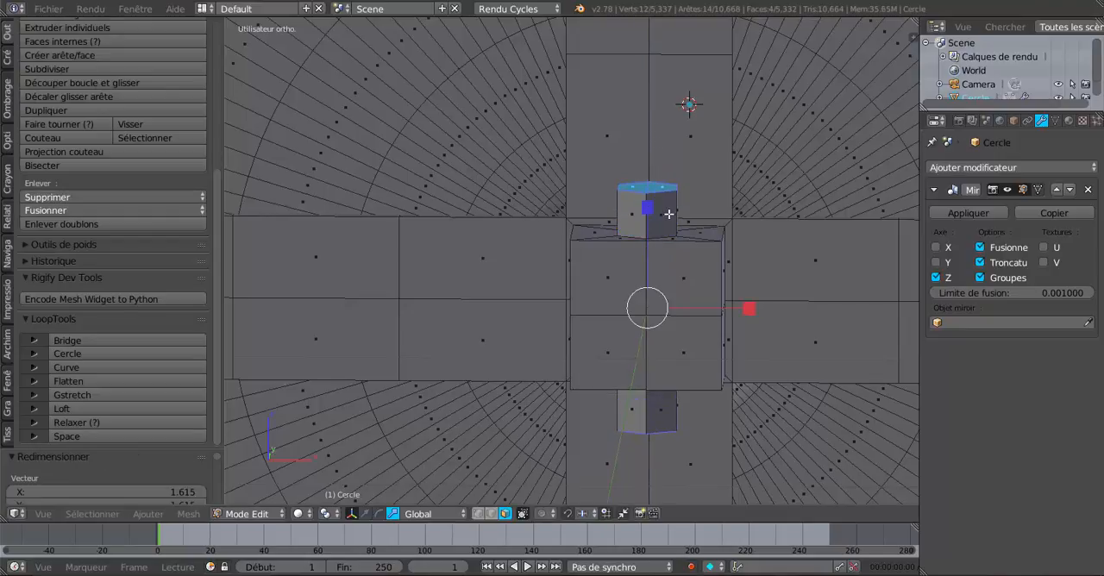
- Deselect the upper peg's end faces, keeping only the lower peg's end faces selected, and view the wheel from the front
scroll(673, 237, down, 4)
middle_drag(650, 412, 656, 325)
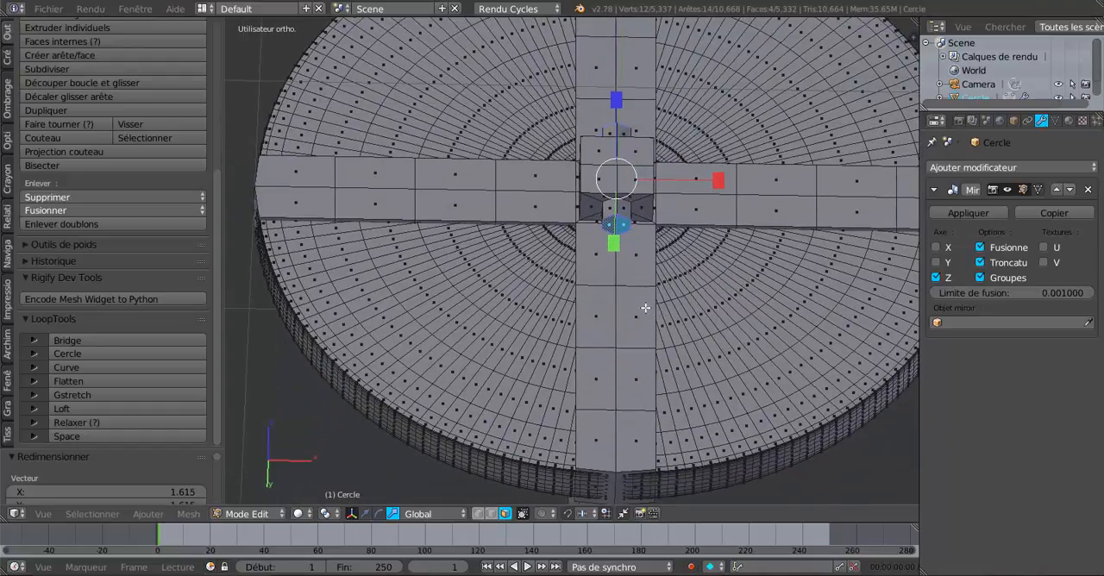
scroll(644, 303, up, 3)
middle_drag(624, 367, 613, 453)
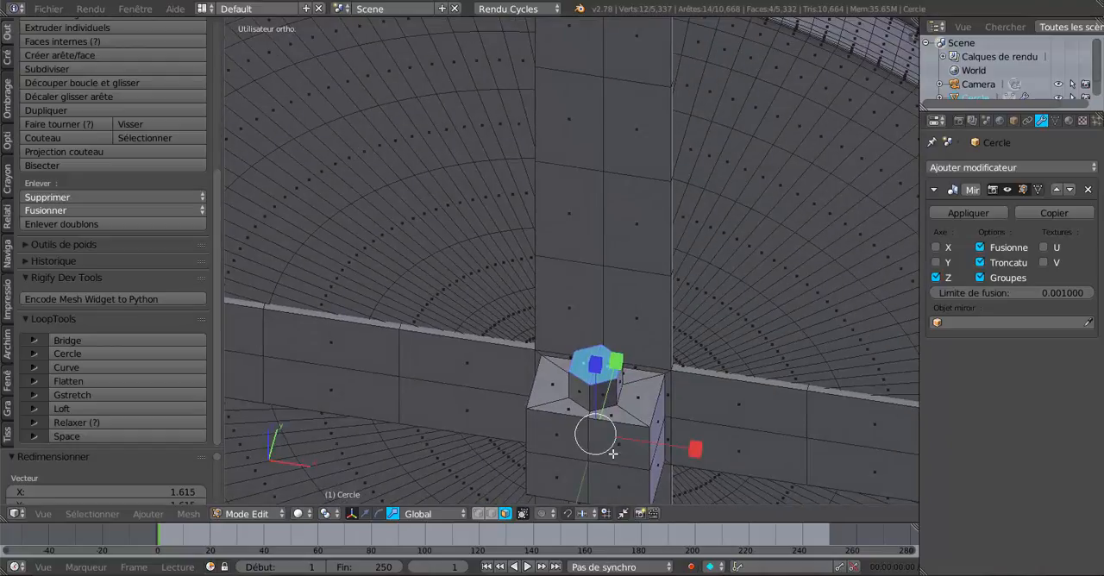
key(c)
scroll(595, 369, down, 3)
middle_click(594, 368)
right_click(595, 364)
scroll(613, 450, down, 3)
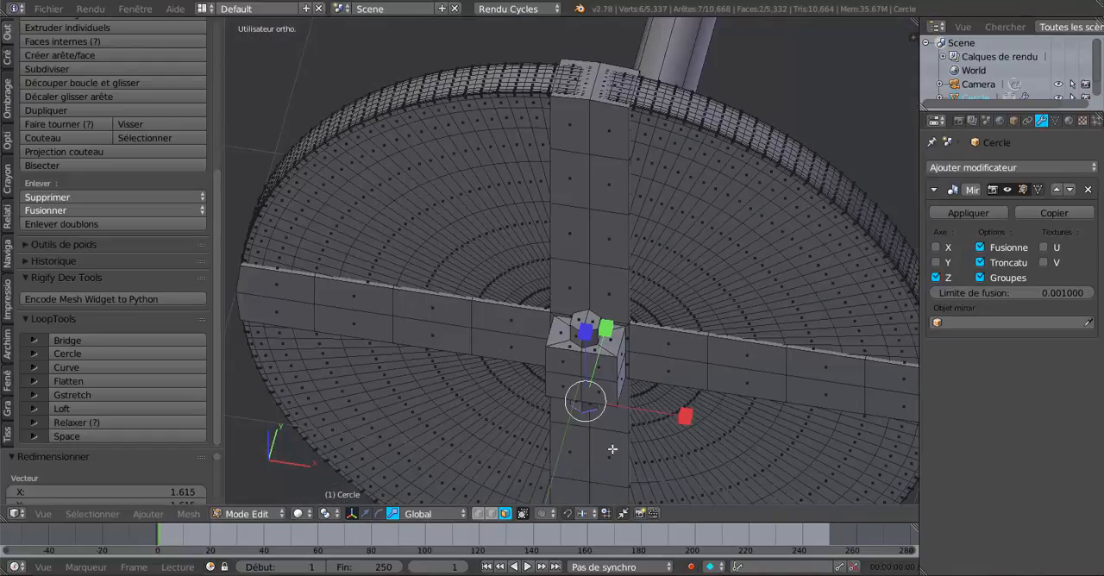
middle_drag(612, 449, 614, 207)
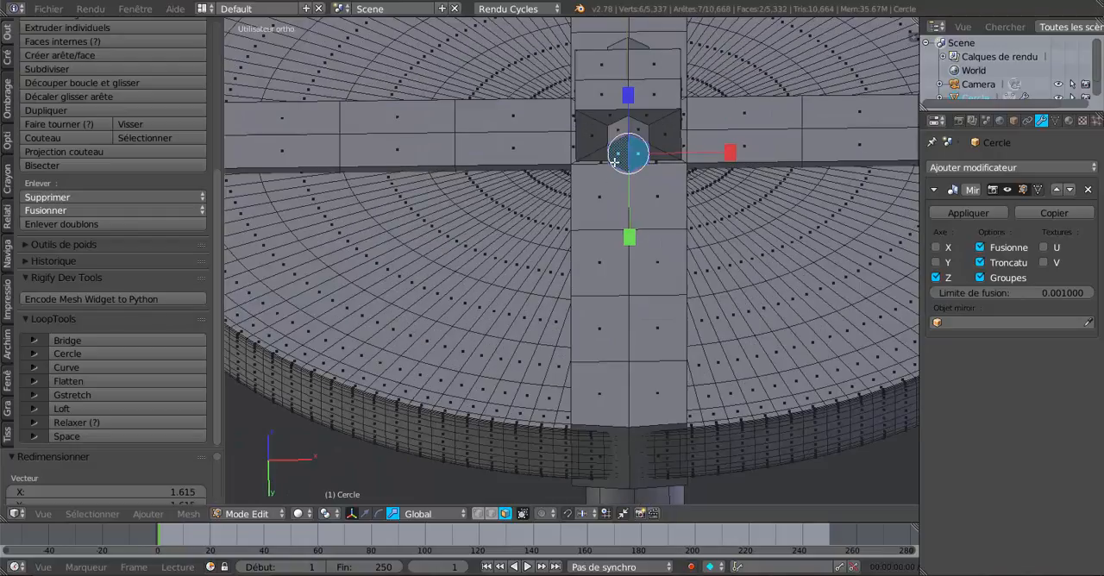
middle_drag(634, 318, 634, 359)
scroll(619, 408, down, 2)
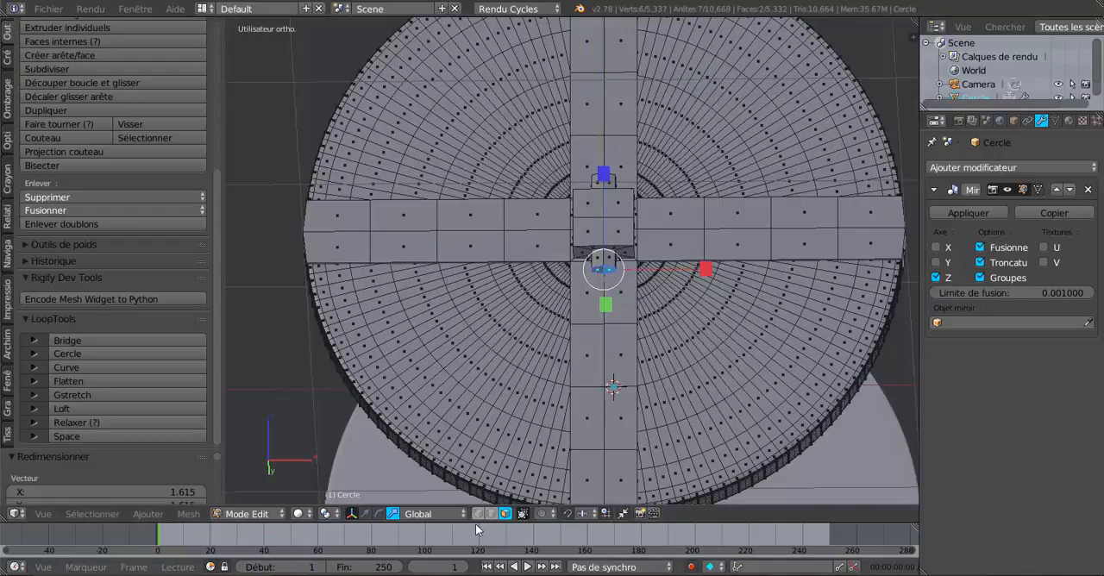
key(KP_1)
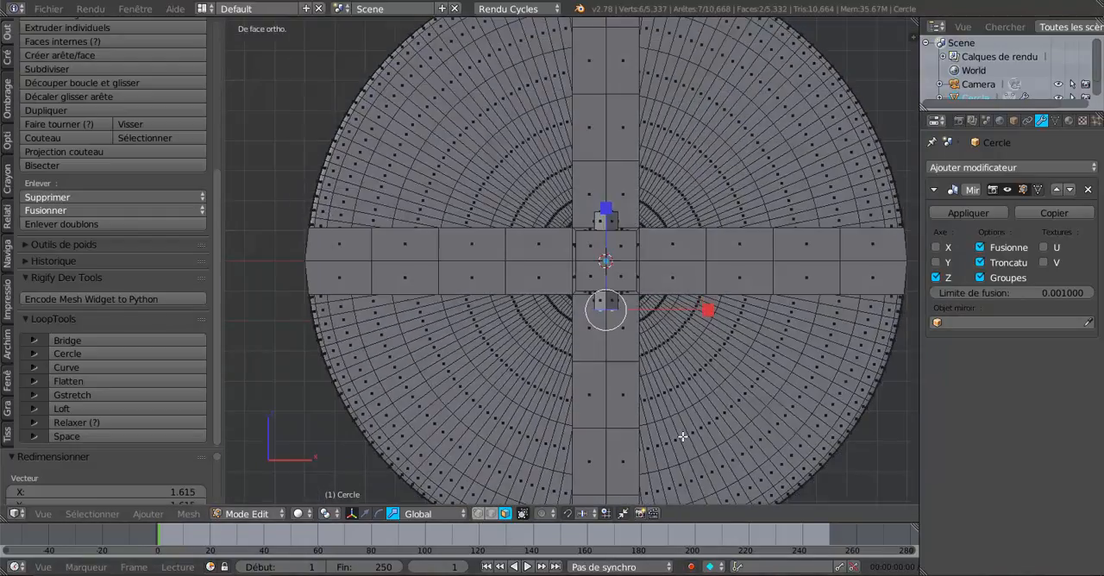
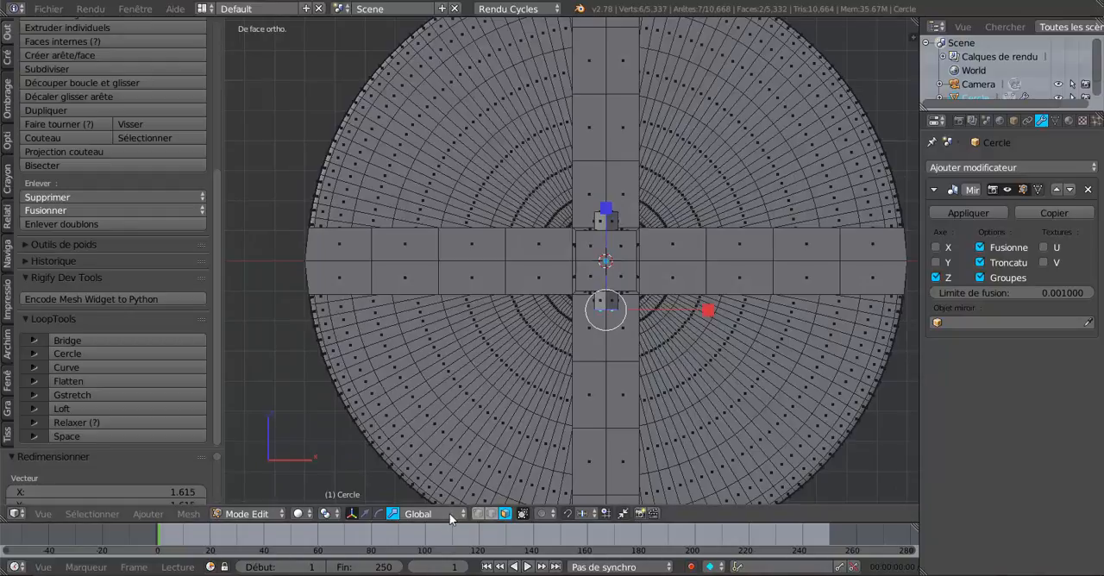
- Move the lower peg's end faces further down along Z and scale them to about 0.295, tapering the peg
click(365, 515)
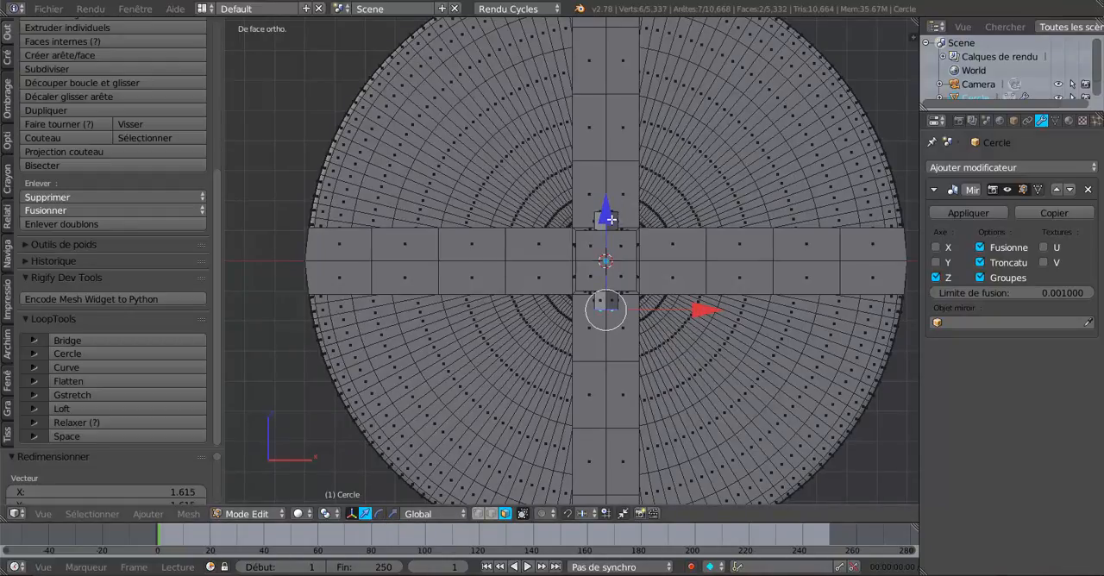
drag(610, 219, 613, 246)
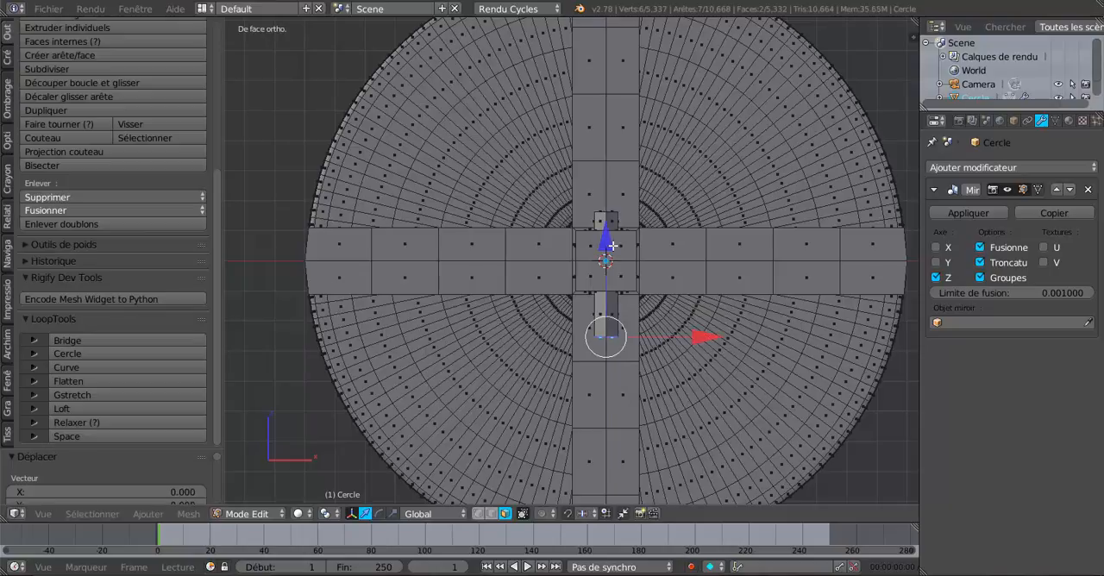
key(s)
click(646, 352)
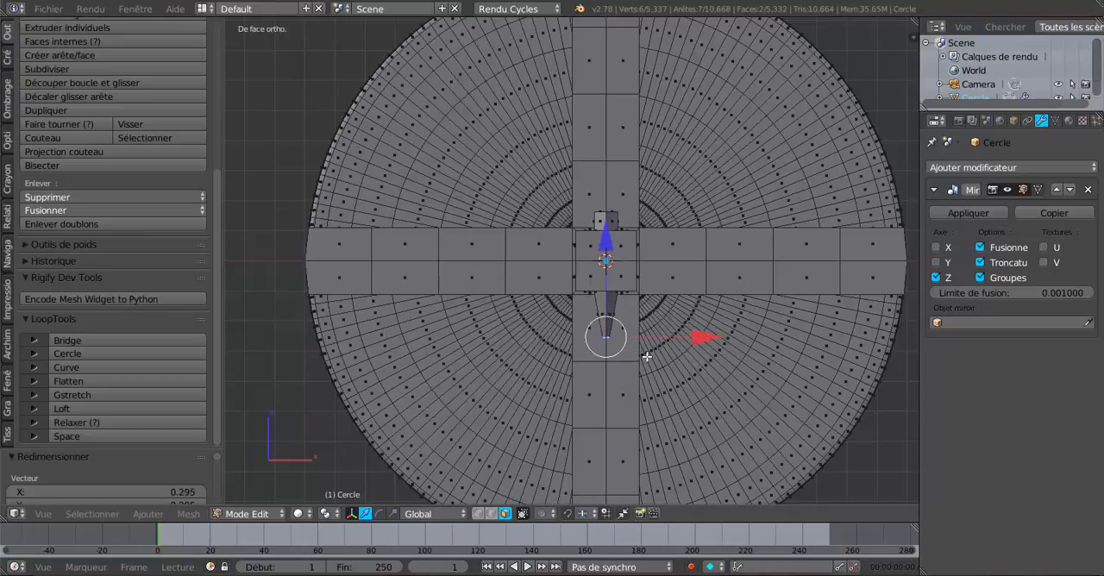
middle_drag(647, 352, 579, 432)
scroll(566, 329, up, 2)
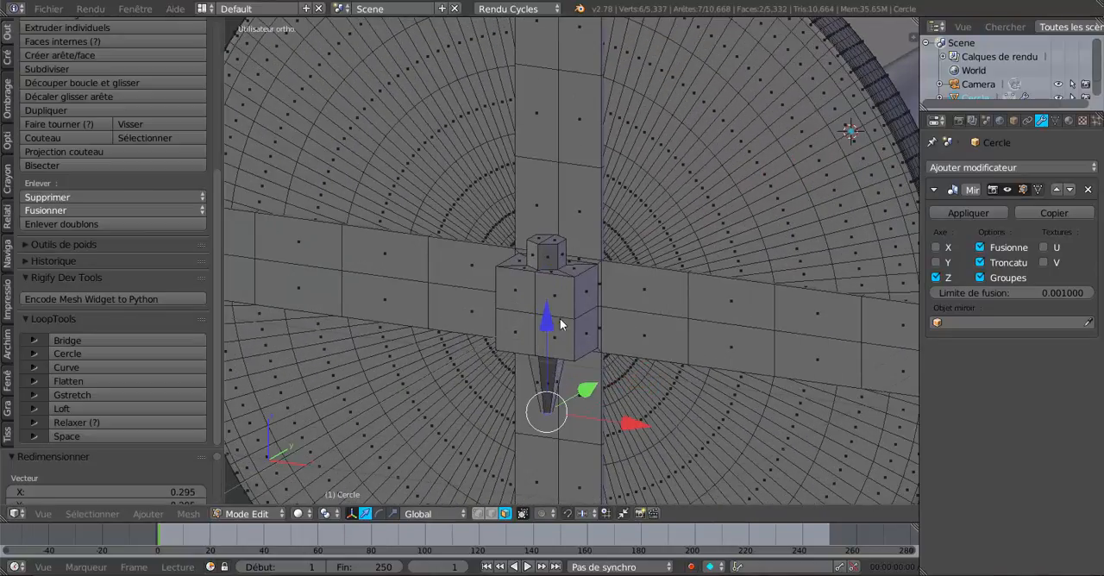
- Select all linked faces of the upper and lower pegs and apply smooth shading to them
key(Tab)
scroll(561, 325, down, 2)
middle_drag(561, 325, 556, 412)
scroll(593, 412, up, 3)
key(Tab)
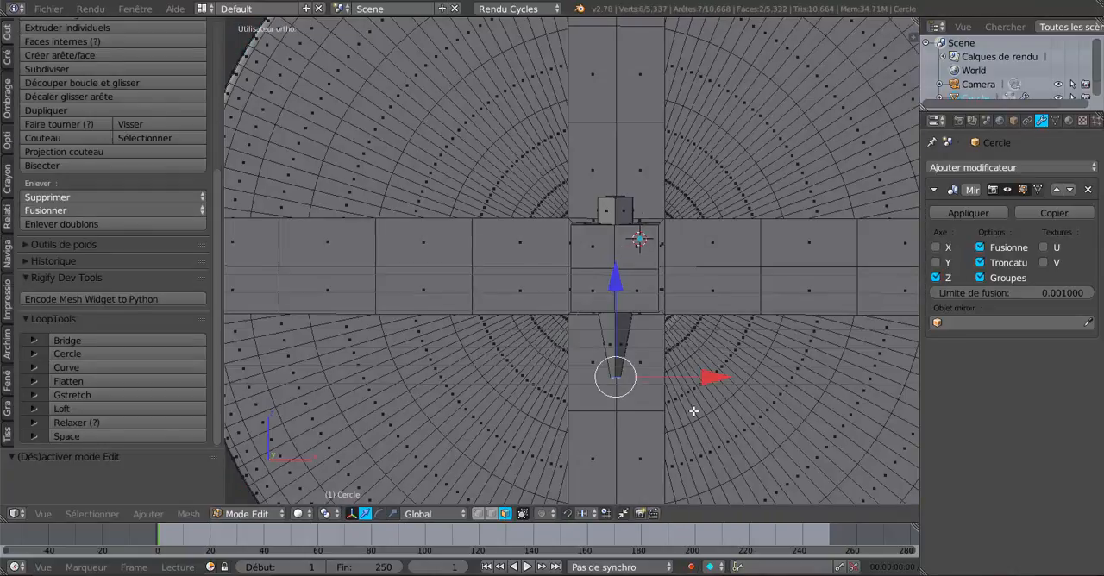
middle_drag(694, 411, 650, 381)
key(l)
key(l)
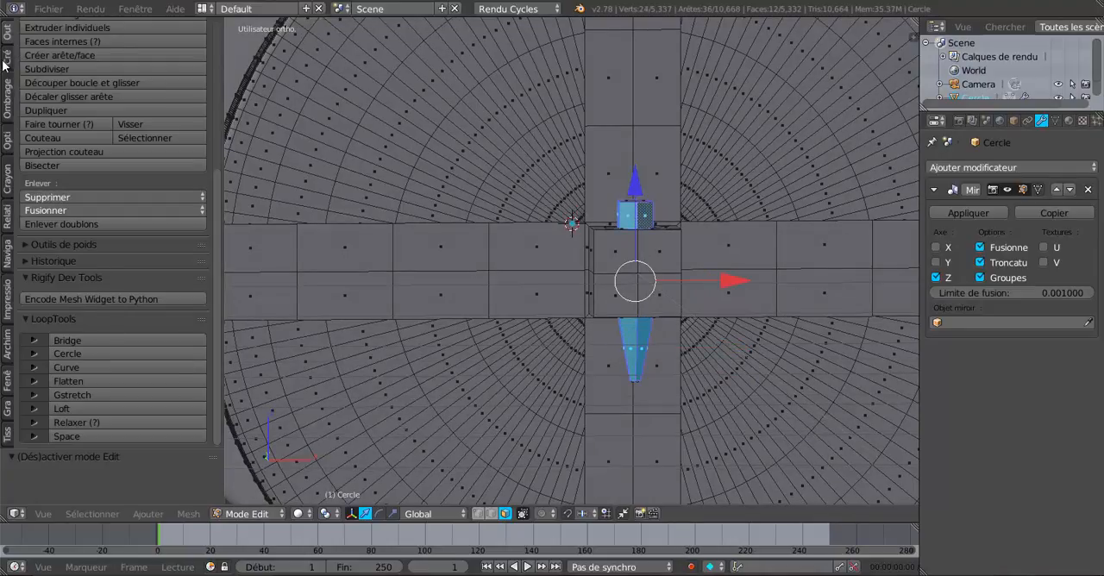
click(8, 99)
click(36, 60)
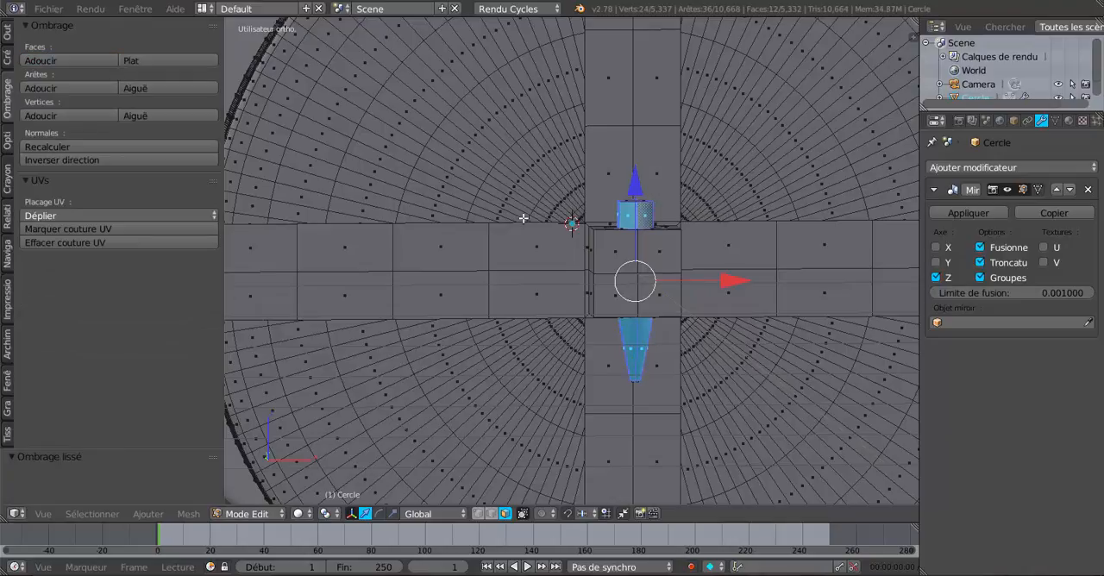
- Add two edge loops around the upper peg, one close to its top and one close to the hub block
scroll(640, 238, up, 4)
key(ctrl+r)
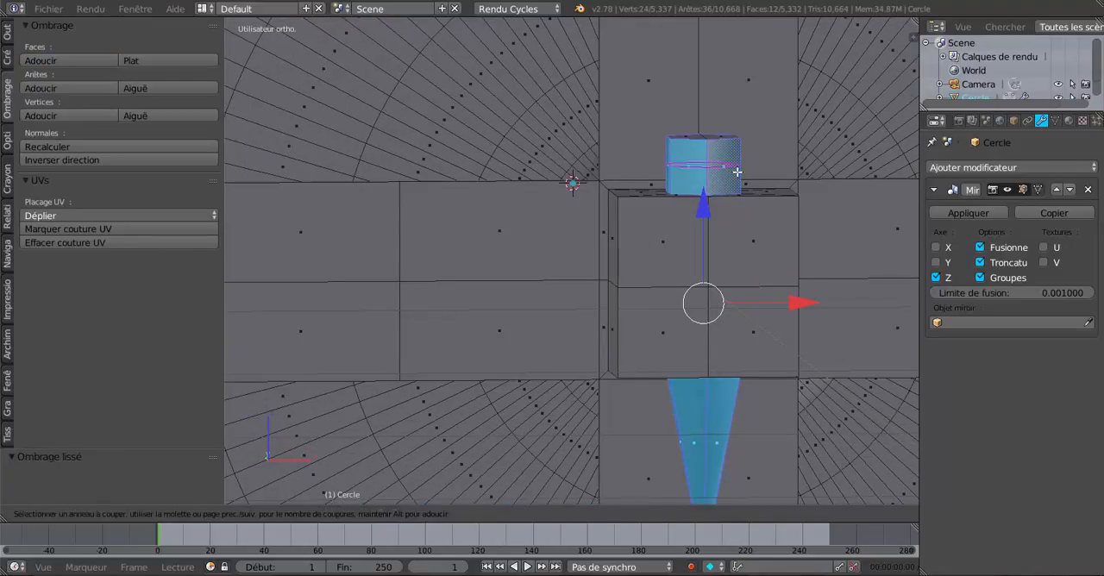
click(742, 164)
click(752, 148)
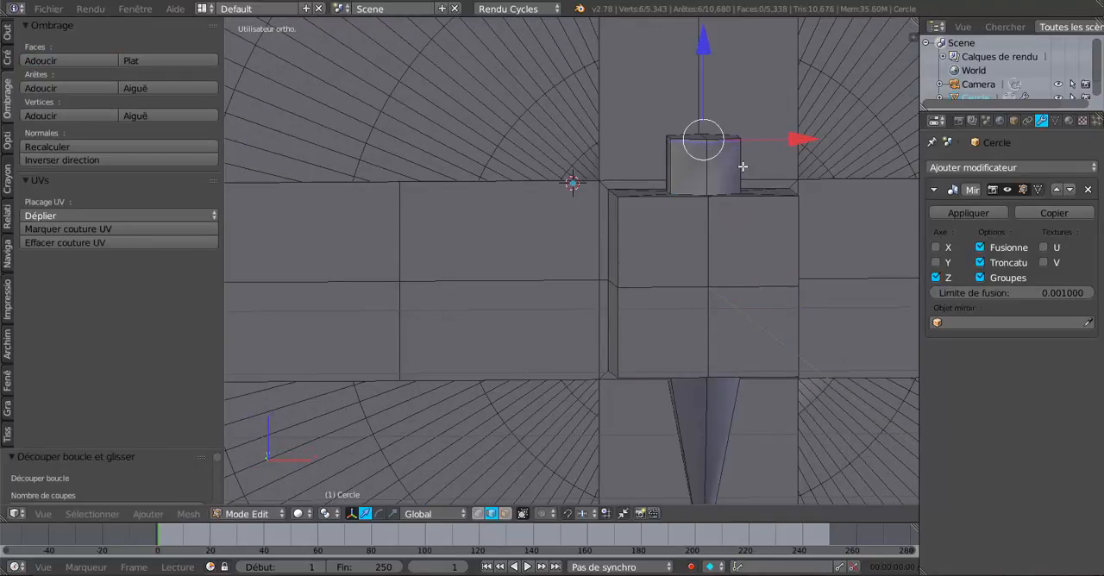
key(e)
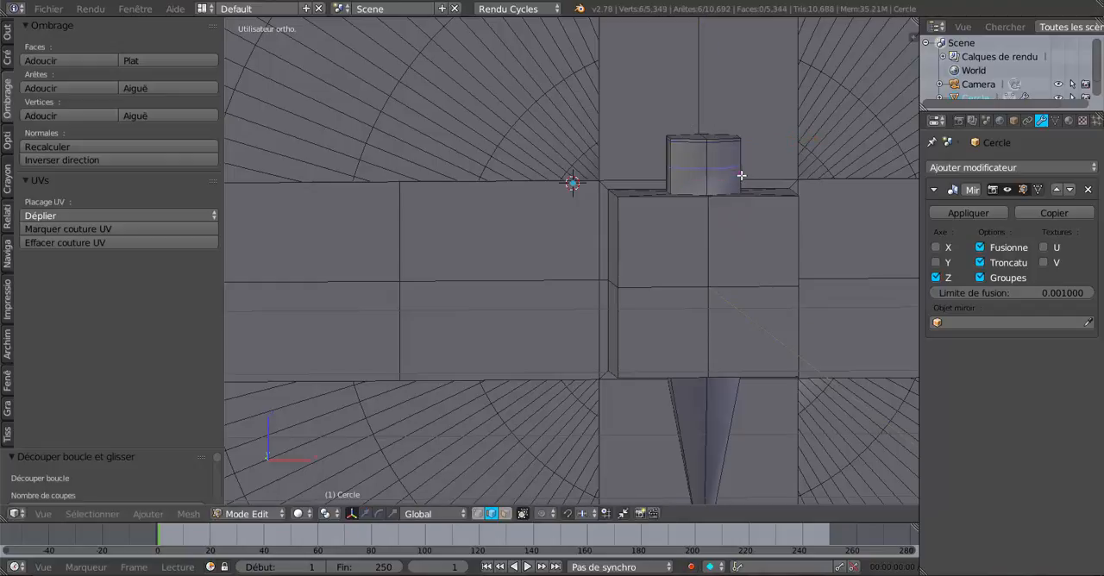
click(744, 194)
key(Tab)
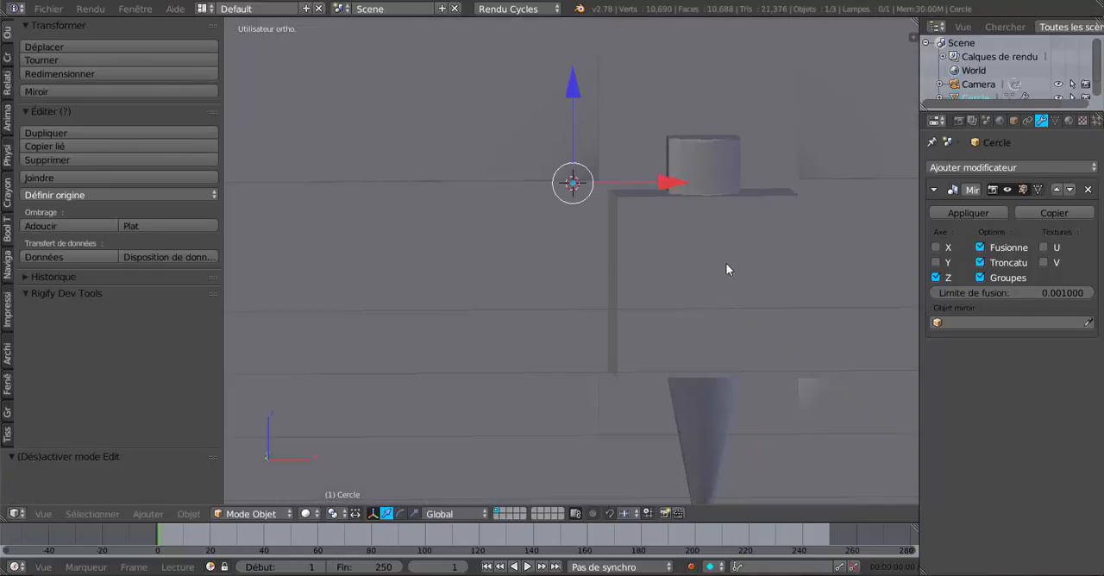
middle_drag(726, 263, 643, 244)
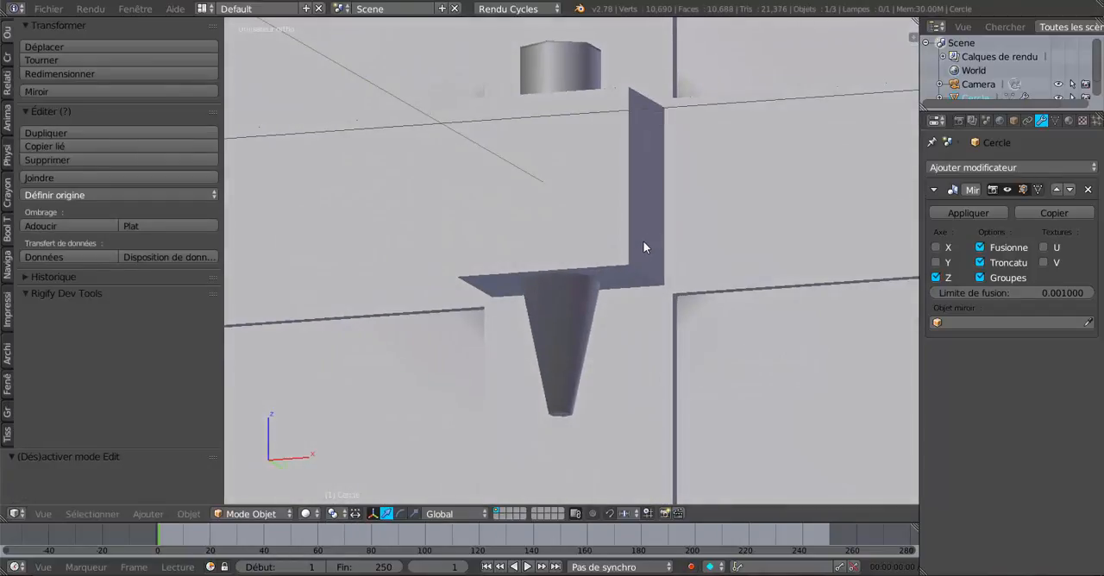
- Select the small end faces at the tip of the lower peg and apply smooth shading to them
key(Tab)
scroll(584, 309, up, 3)
scroll(583, 309, up, 3)
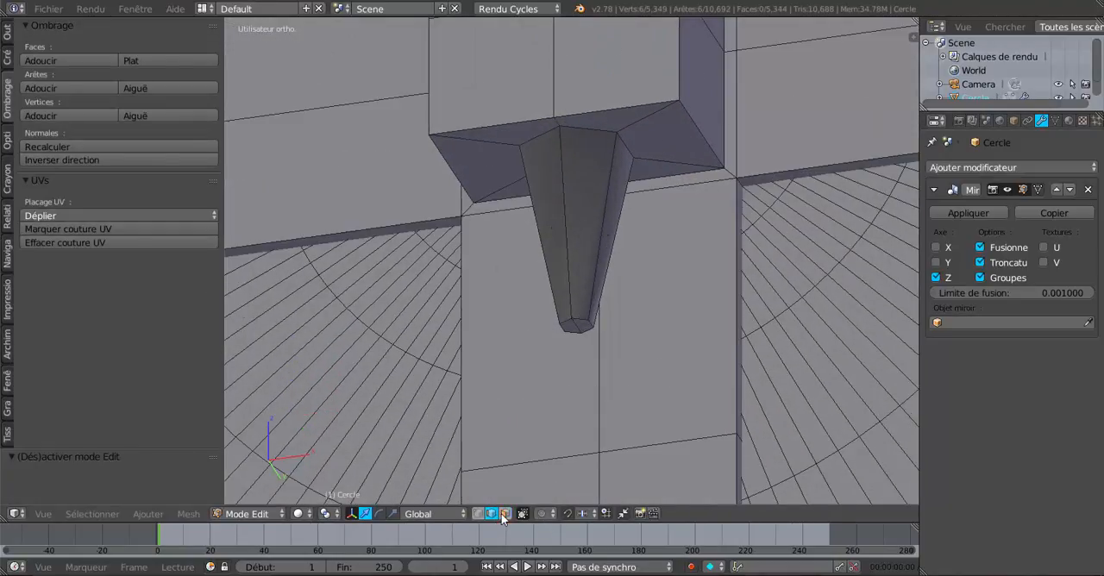
click(504, 513)
right_click(583, 326)
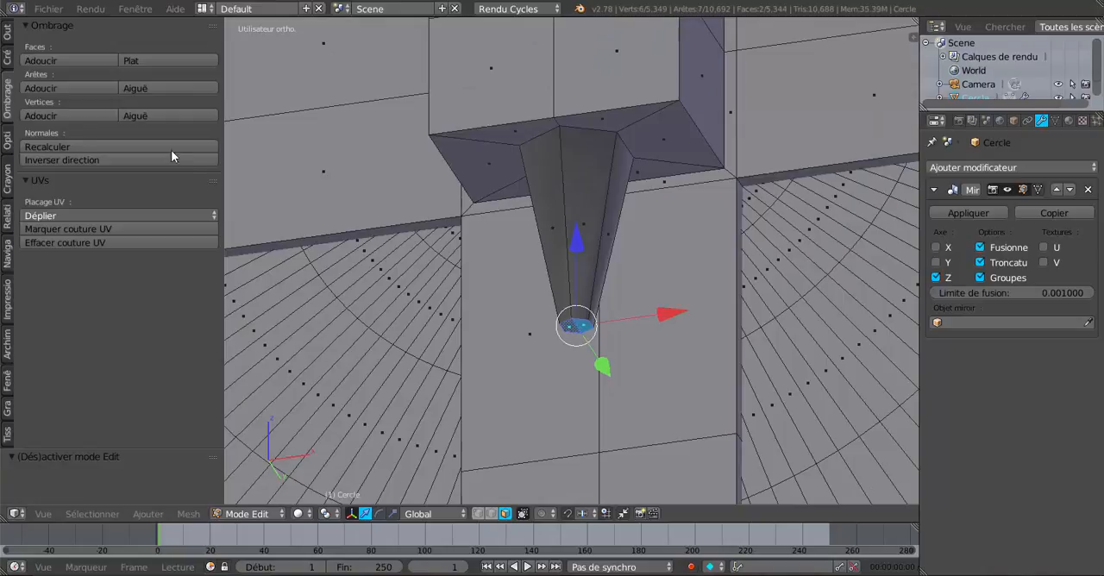
click(71, 60)
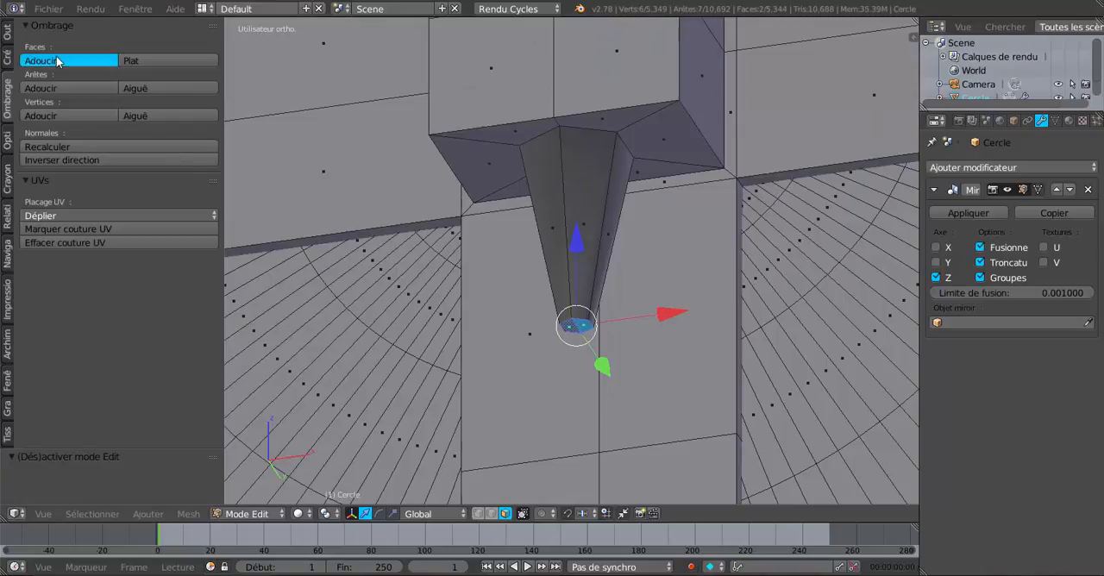
- Try a centred loop cut around the lower tapered peg, and undo it
key(ctrl+r)
click(596, 238)
click(596, 237)
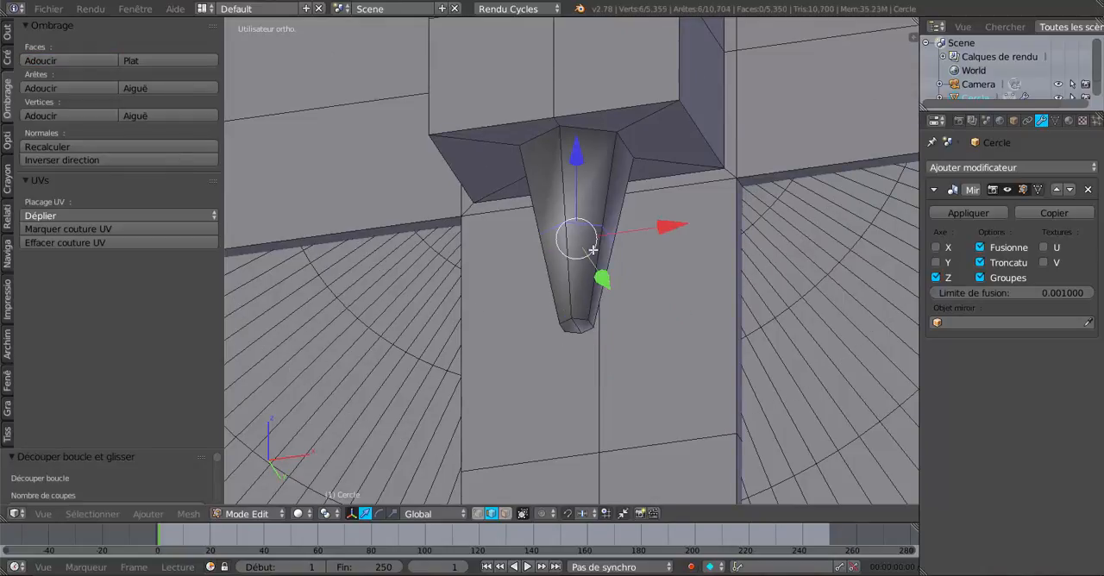
key(ctrl+z)
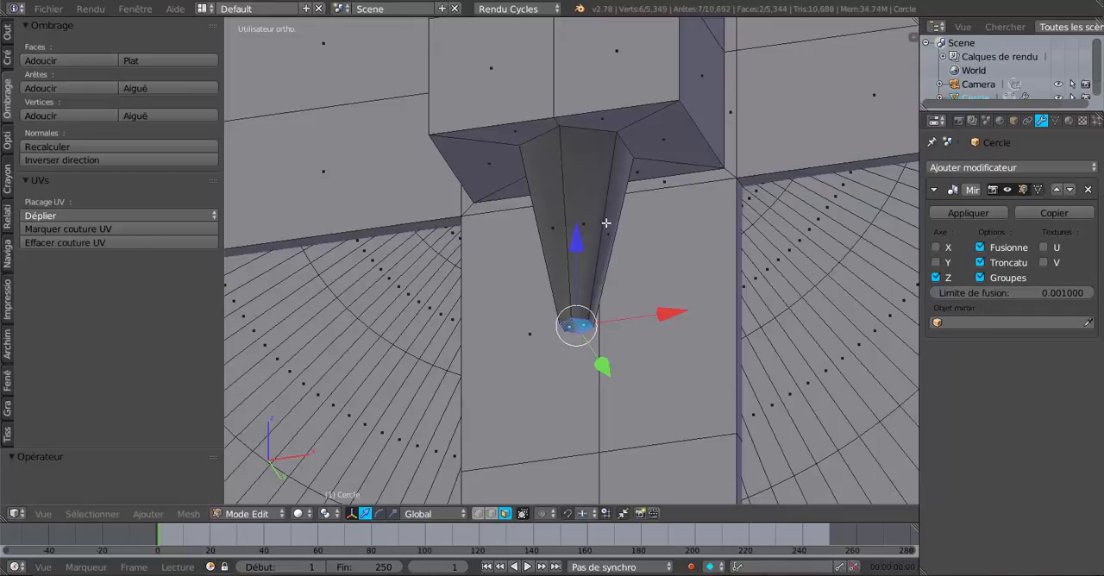
- Smooth-shade the whole lower peg and add edge loops close to its hub end and its tip
key(ctrl+l)
click(50, 62)
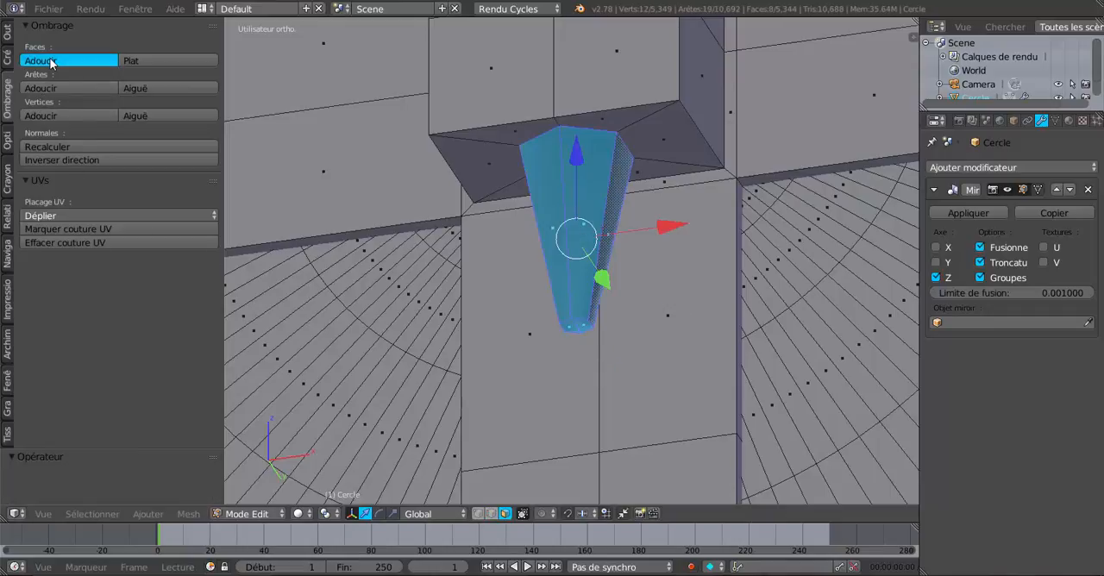
key(ctrl+r)
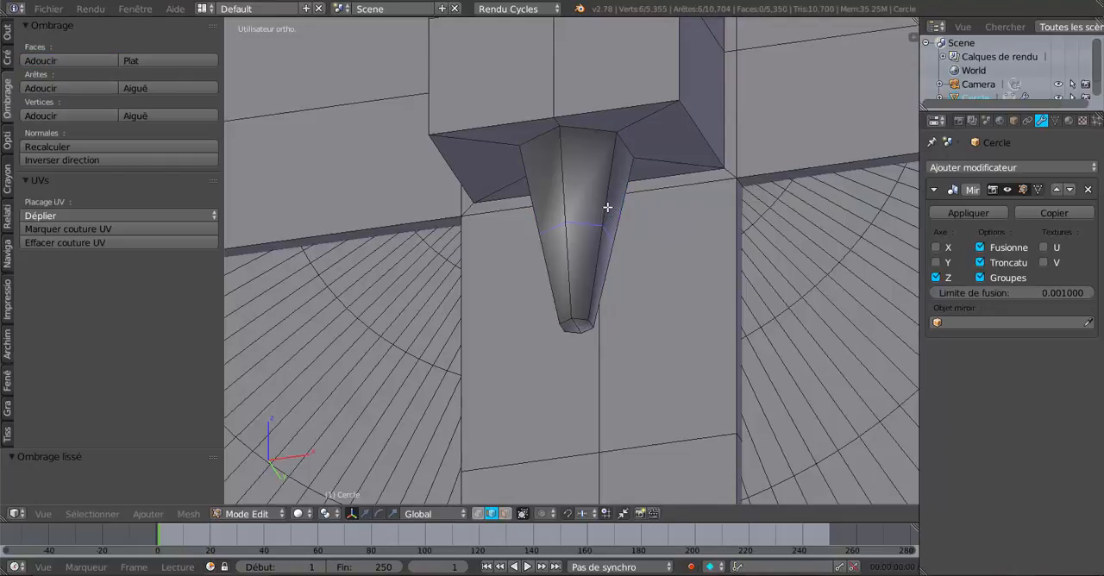
click(605, 206)
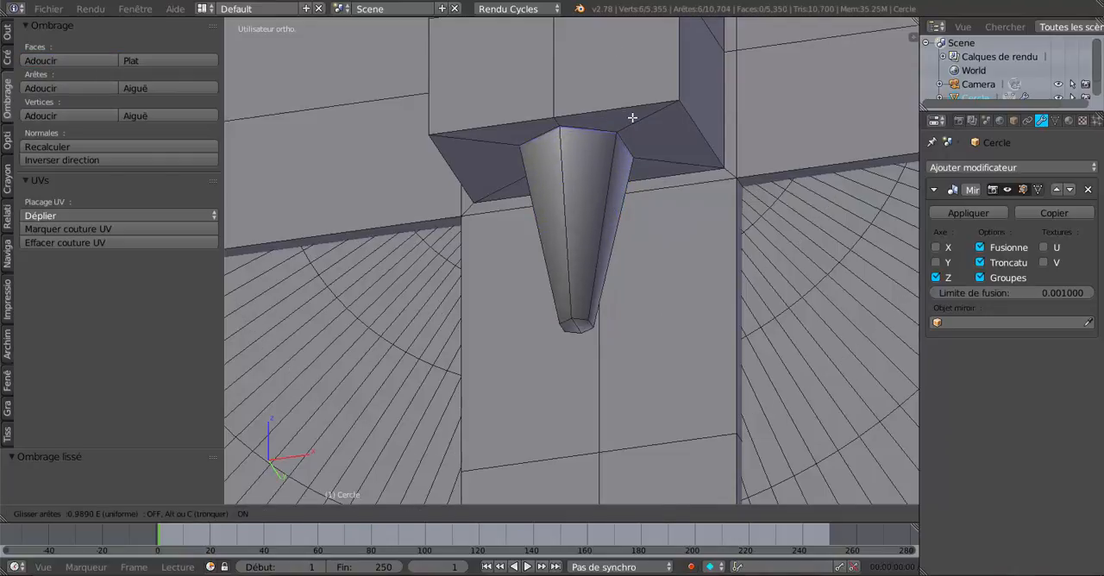
click(634, 115)
key(ctrl+r)
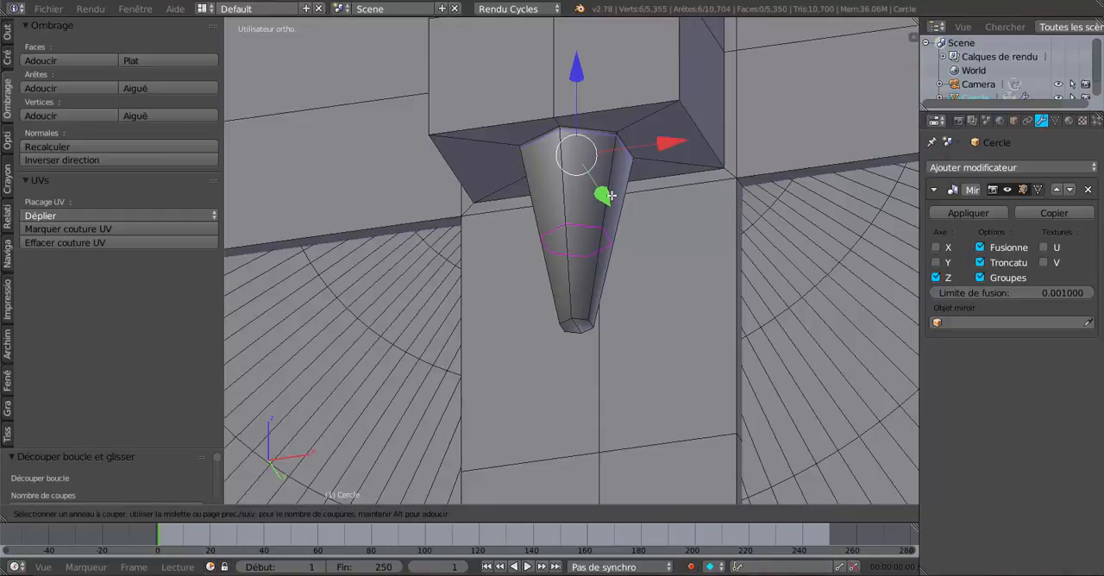
click(611, 198)
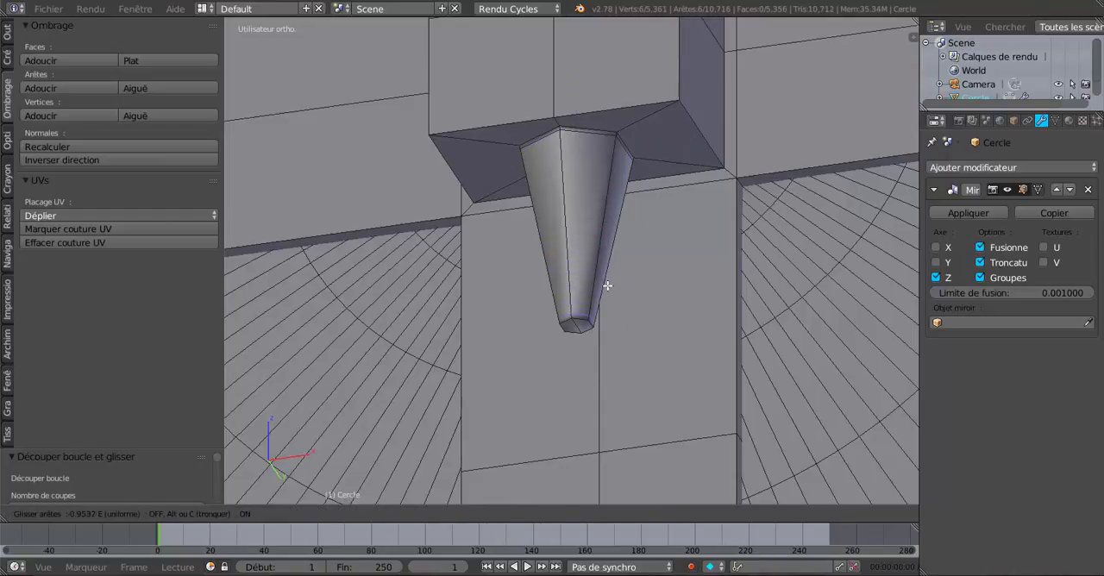
click(608, 286)
- Examine the pegs, wheels and axle from several angles in Object Mode
key(Tab)
scroll(626, 260, down, 3)
scroll(662, 306, up, 6)
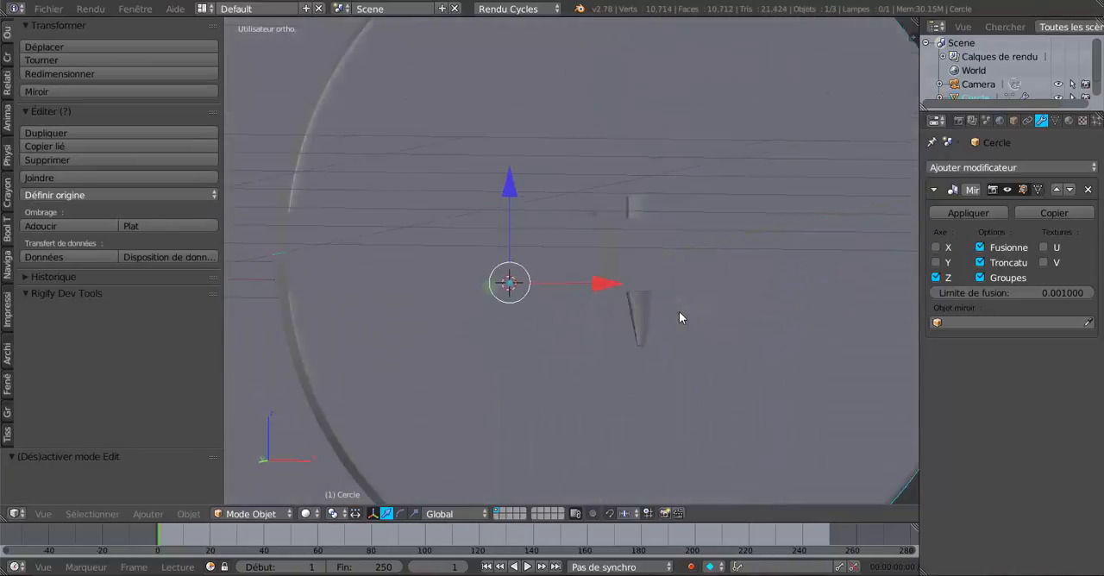
scroll(679, 312, down, 2)
middle_drag(586, 355, 757, 332)
scroll(757, 332, down, 2)
shift+middle_drag(642, 341, 772, 388)
scroll(661, 325, up, 1)
middle_drag(660, 325, 681, 324)
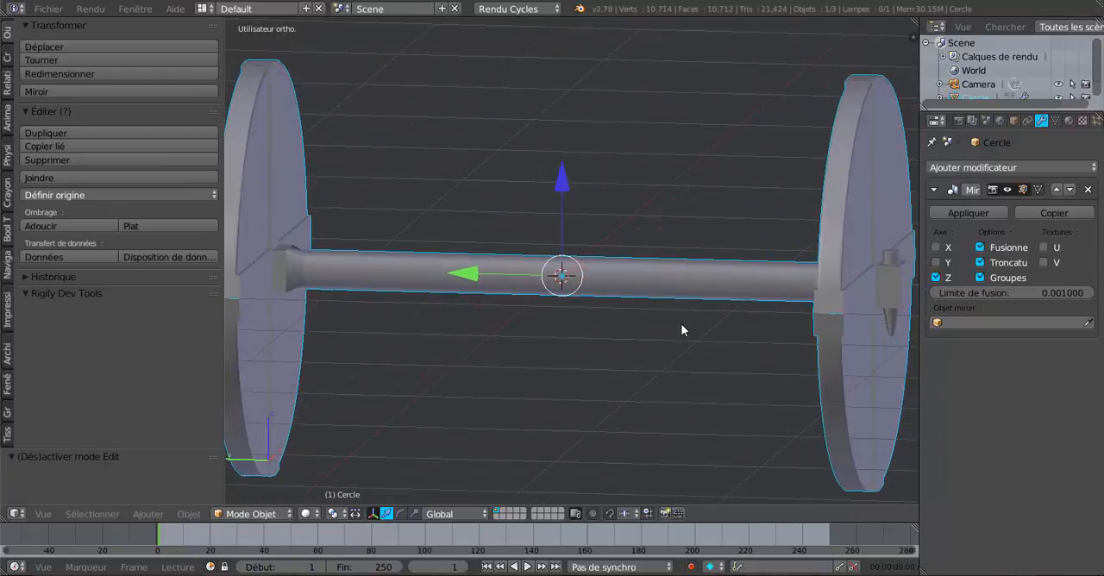
- From the top view in Edit Mode, add a centred edge loop around the editable half of the axle
key(KP_1)
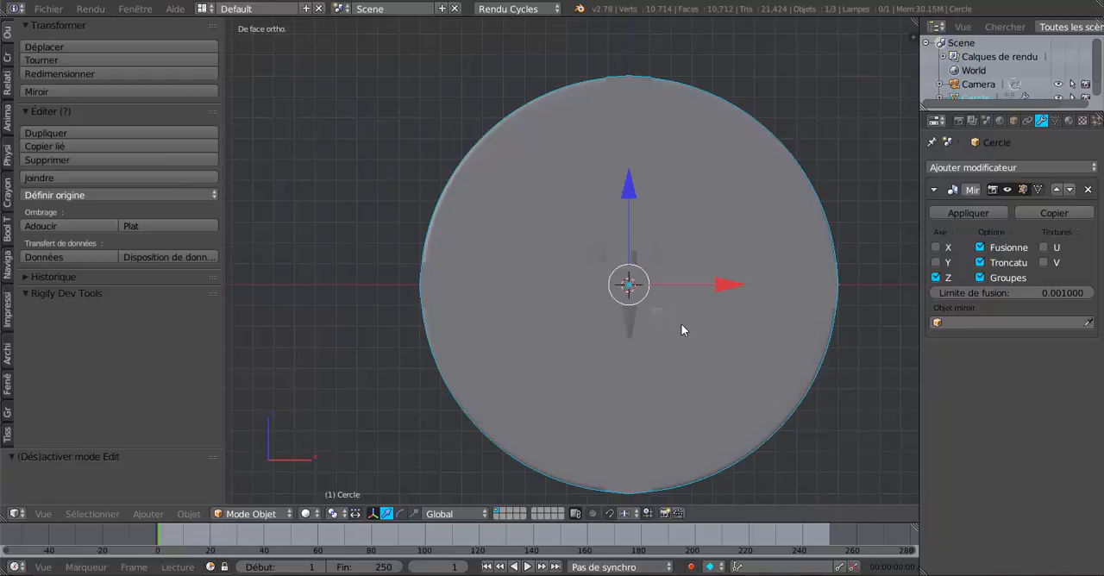
key(KP_8)
key(KP_7)
scroll(681, 324, down, 5)
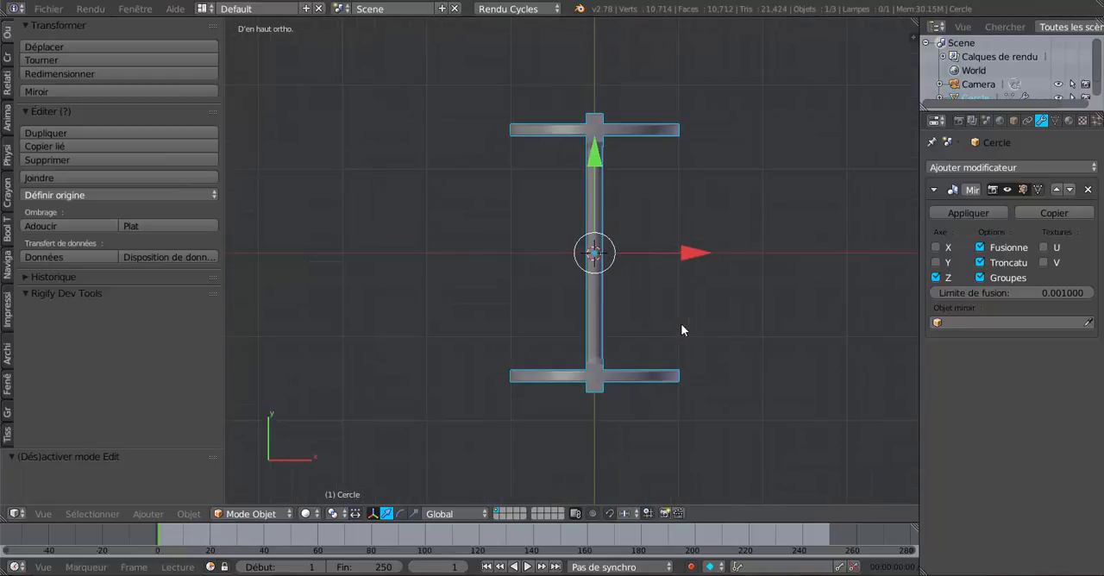
key(Tab)
scroll(630, 253, up, 5)
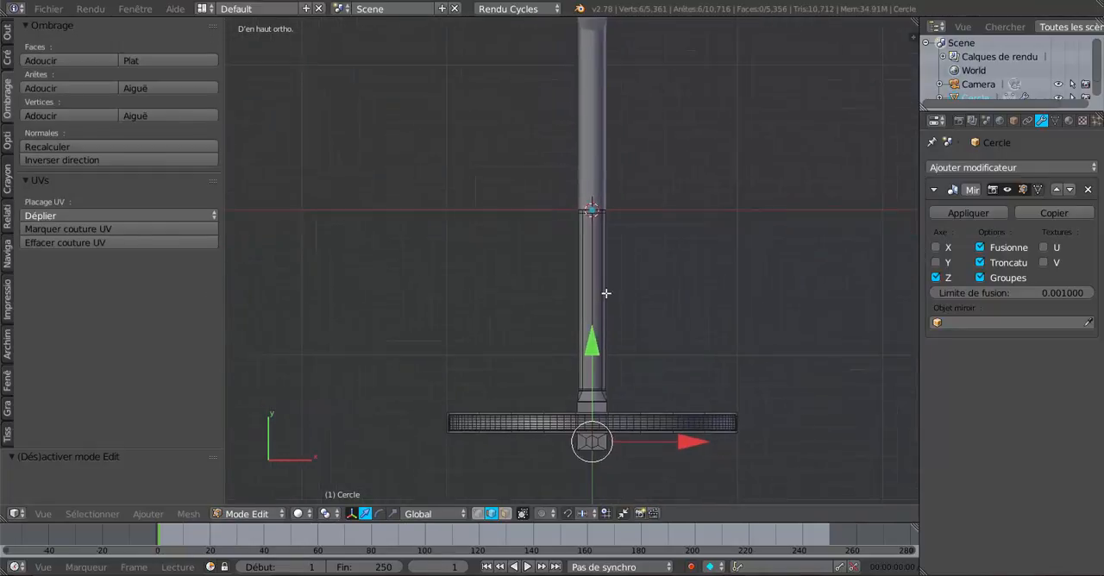
scroll(607, 290, up, 1)
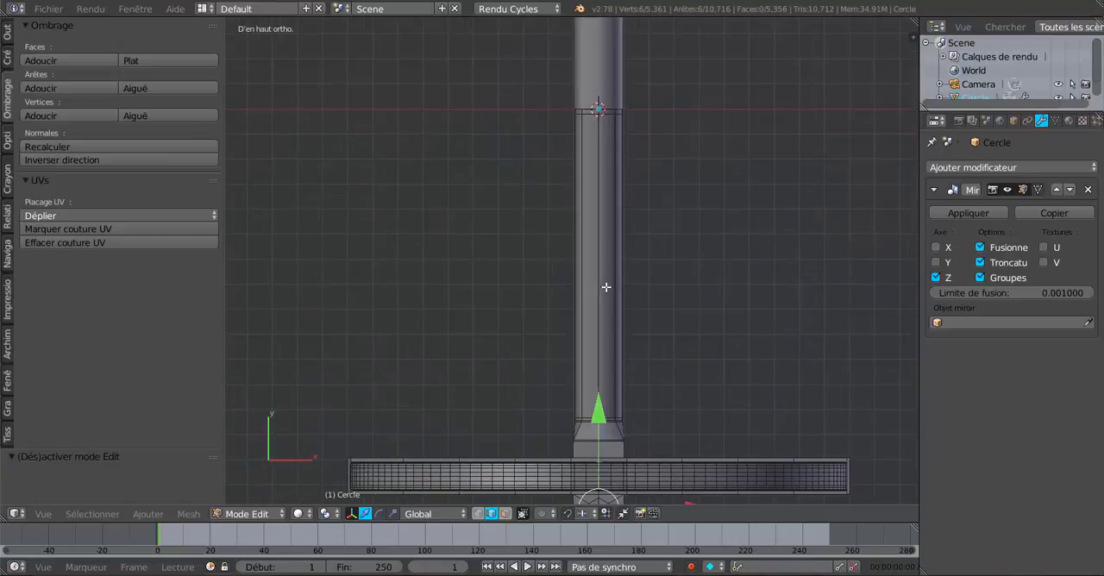
key(ctrl+r)
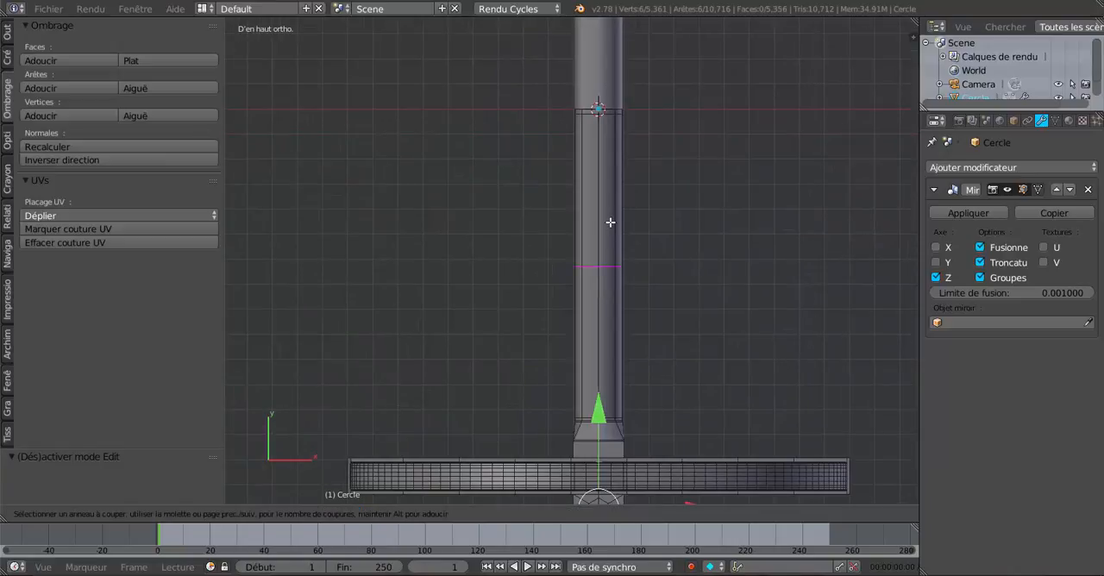
click(610, 223)
click(610, 222)
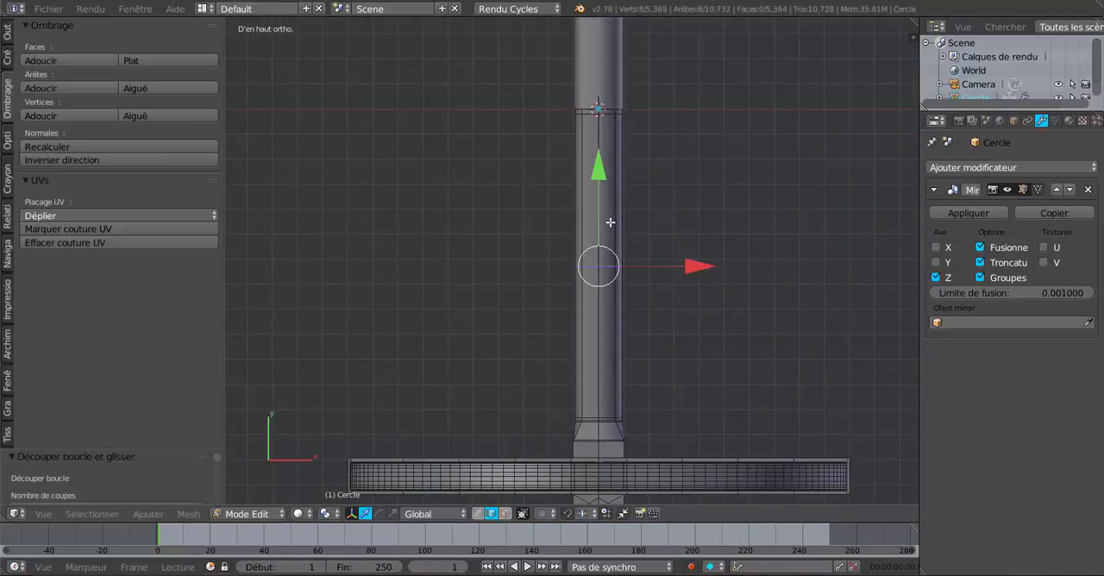
- Add a second edge loop around the axle, between its new centred loop and the wheel
key(ctrl+r)
click(611, 331)
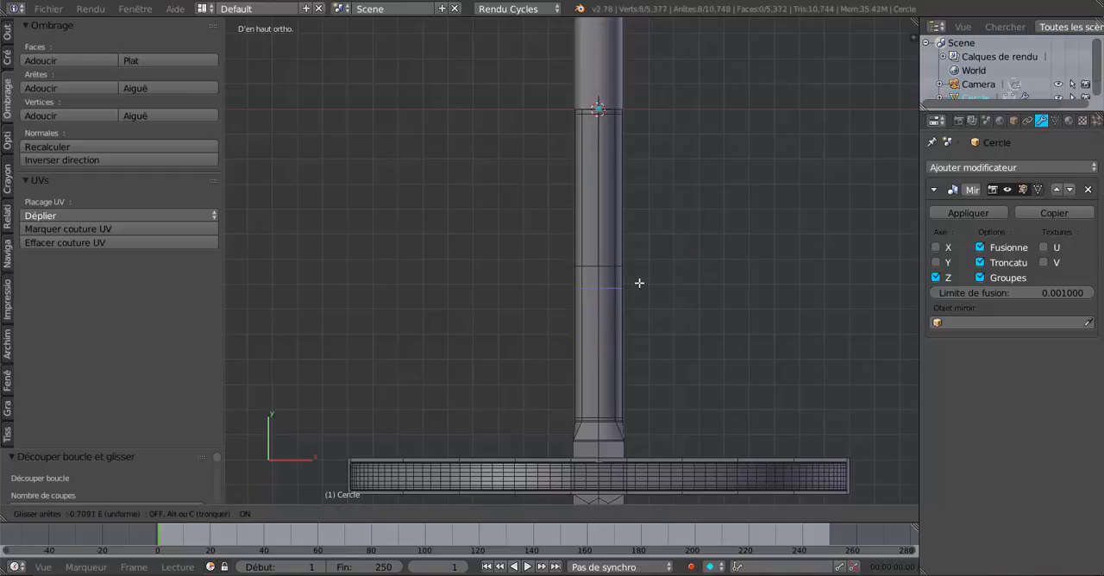
click(640, 294)
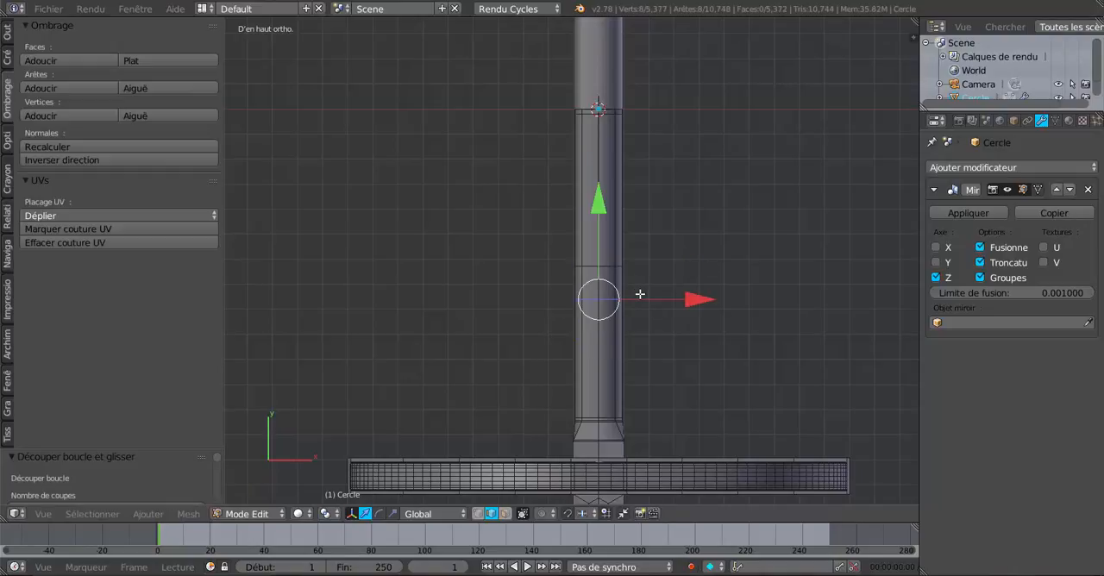
middle_drag(616, 371, 458, 232)
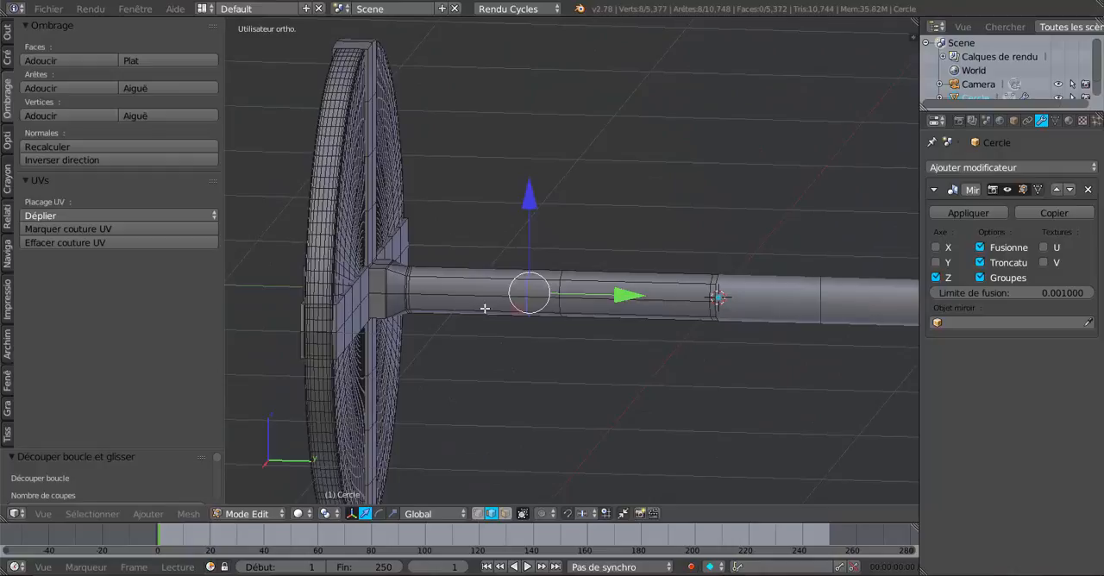
middle_drag(536, 332, 523, 270)
scroll(547, 319, up, 2)
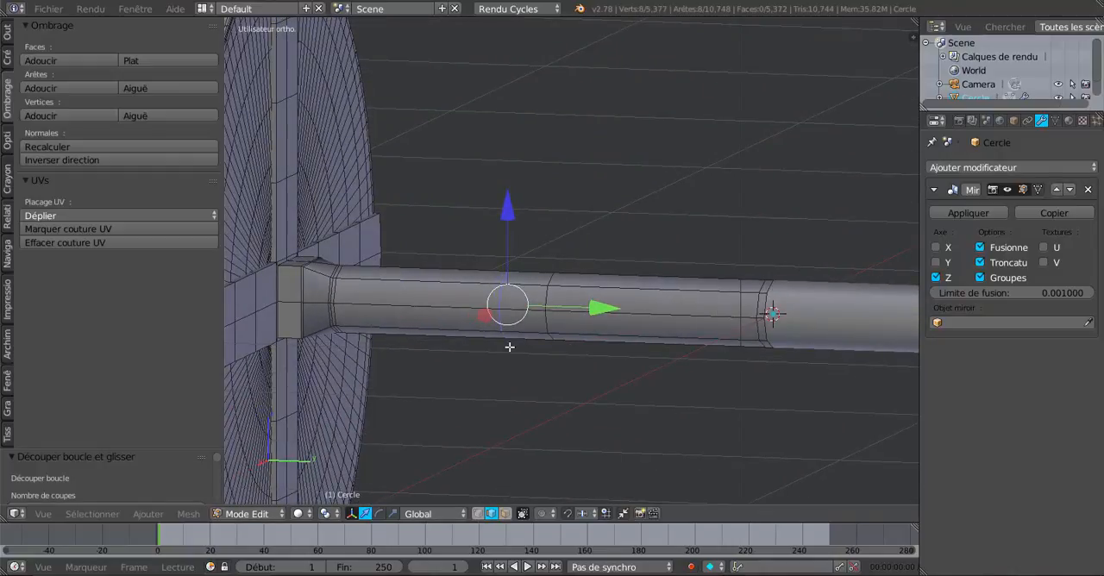
scroll(515, 317, up, 1)
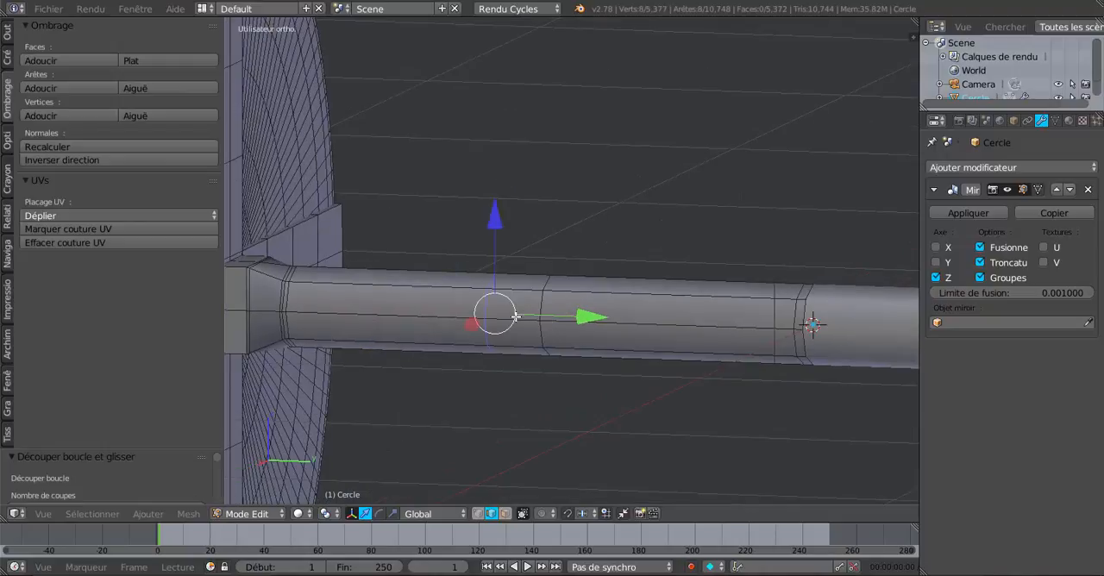
- Duplicate the axle's four lower faces between the two newest edge loops and lower the copy along Z below the axle
shift+middle_drag(527, 334, 551, 285)
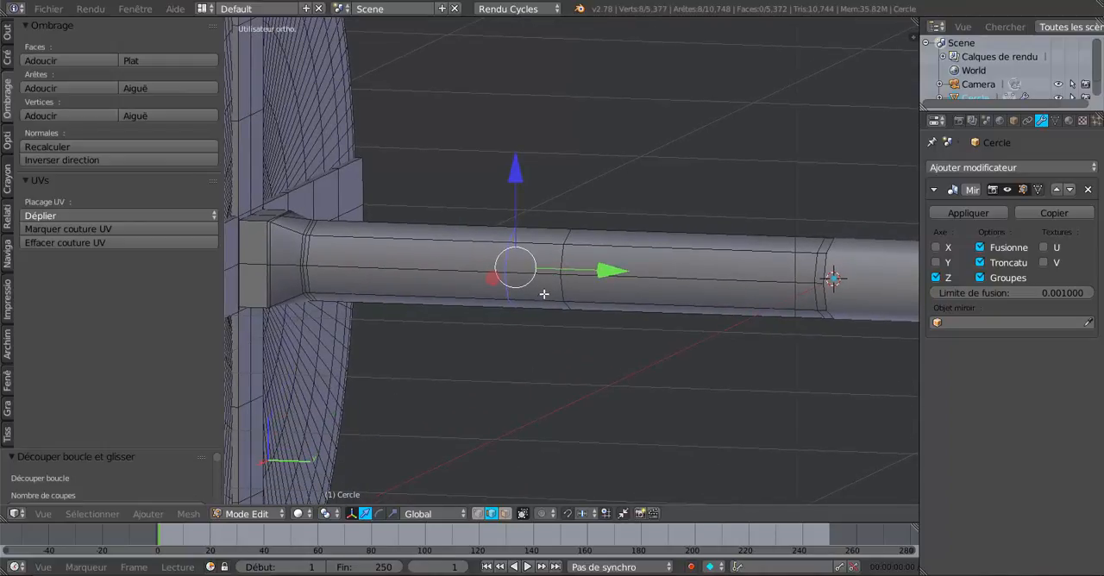
right_click(544, 292)
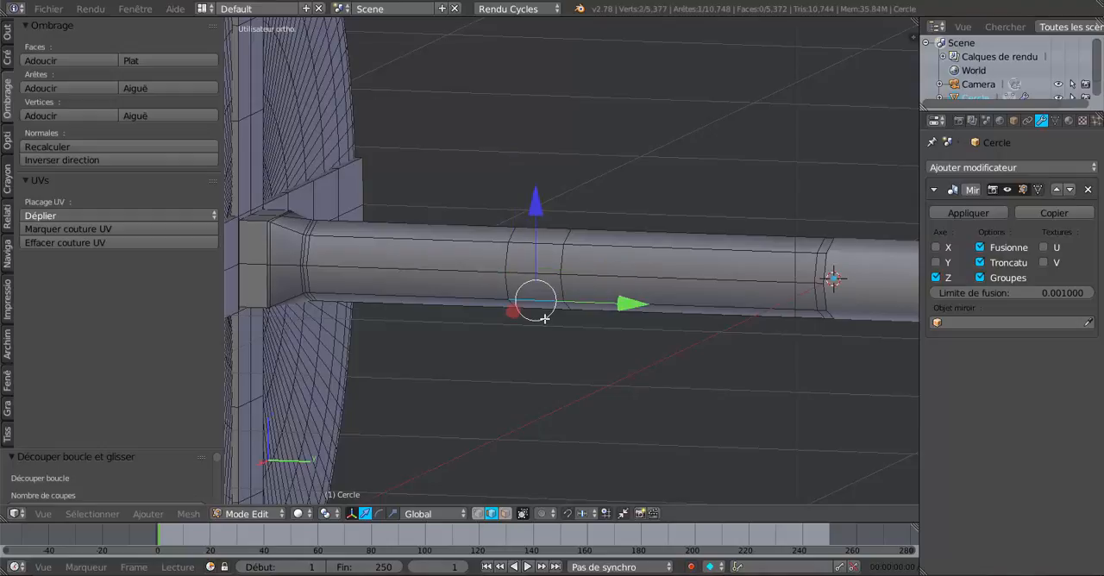
click(506, 514)
right_click(541, 285)
middle_drag(539, 301, 539, 226)
shift+right_click(539, 233)
shift+right_click(544, 261)
middle_drag(651, 268, 687, 420)
shift+right_click(579, 284)
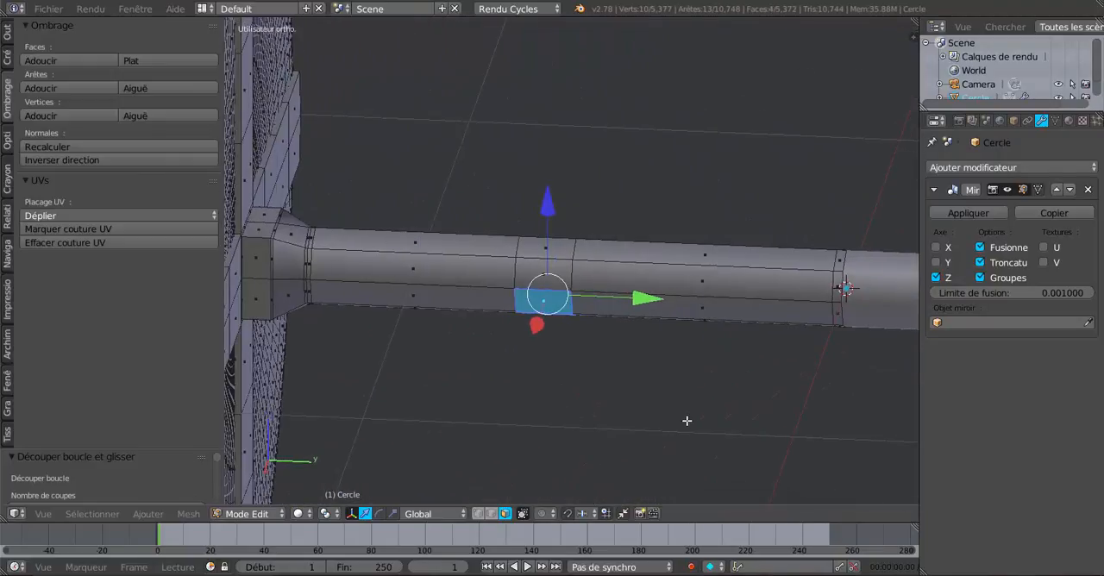
key(shift+d)
right_click(687, 421)
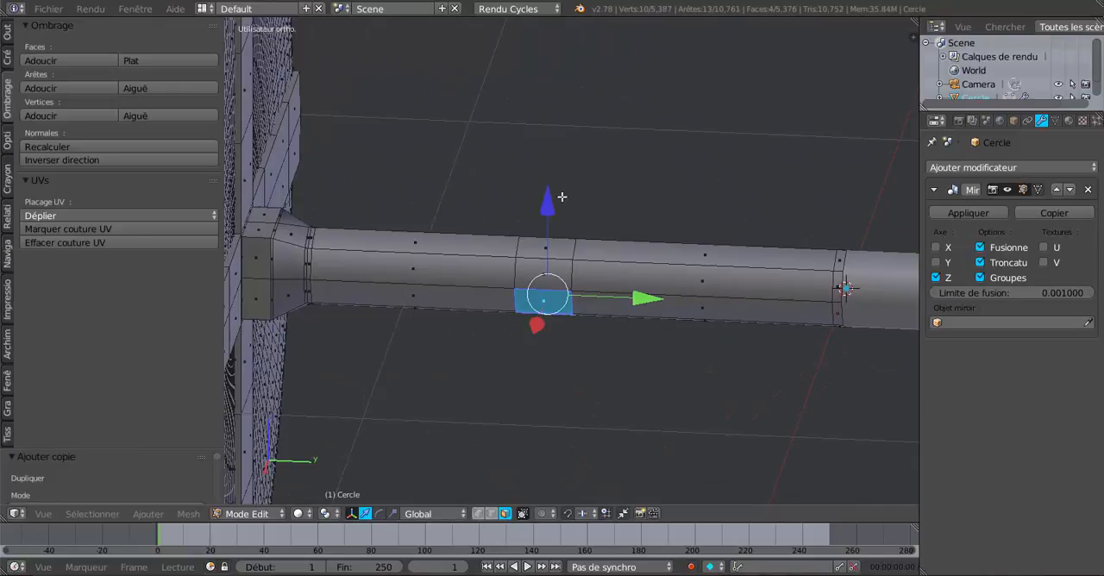
drag(549, 203, 546, 240)
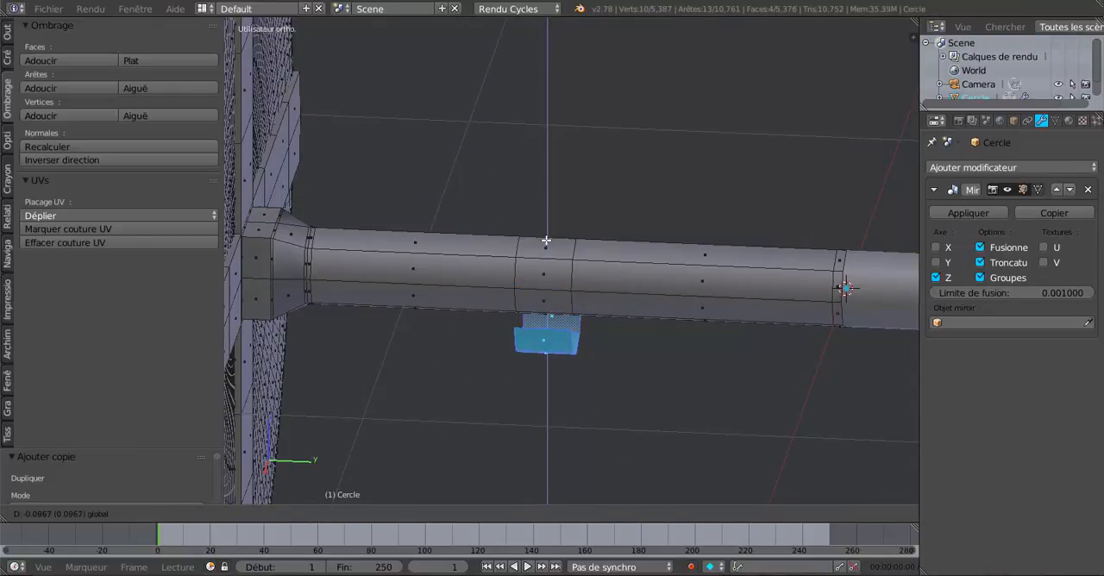
- Separate the duplicated faces into their own object and open that object in Edit Mode
key(p)
click(687, 429)
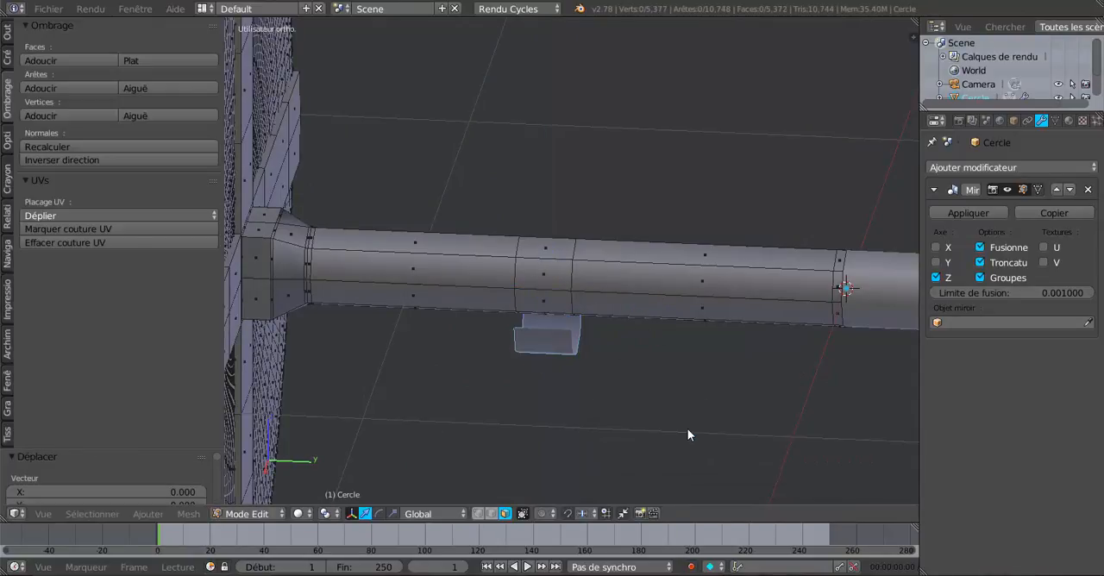
key(Tab)
right_click(572, 349)
scroll(604, 371, down, 3)
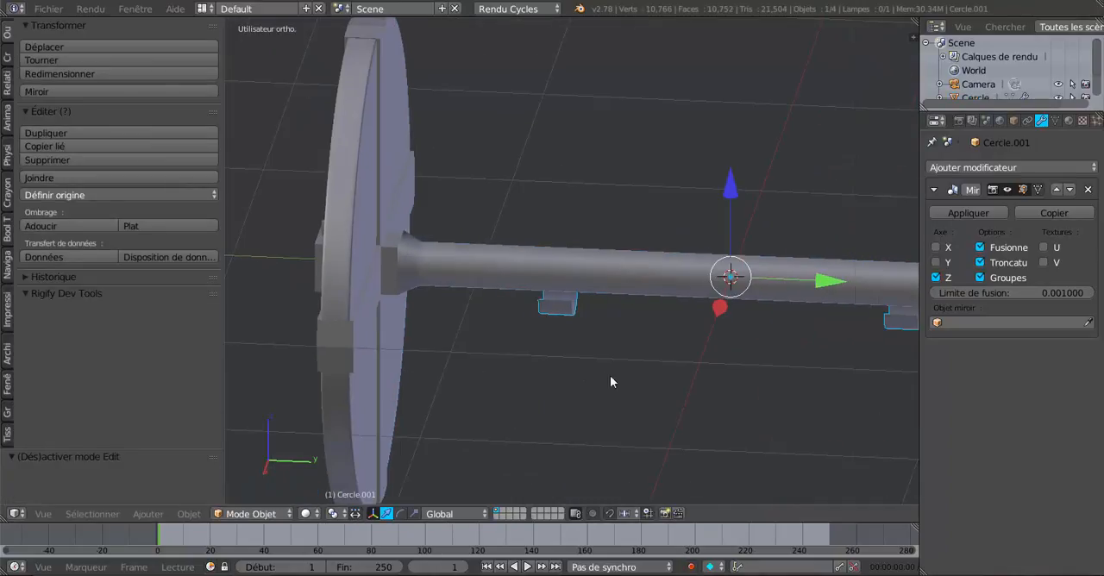
middle_drag(610, 375, 572, 339)
scroll(553, 342, down, 2)
scroll(562, 362, up, 1)
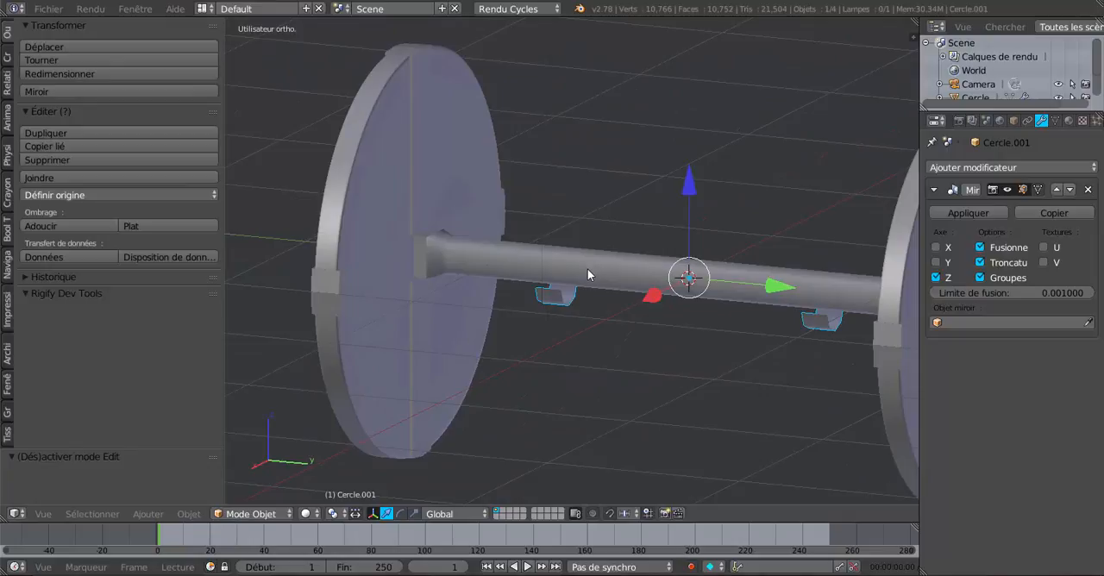
scroll(586, 273, up, 2)
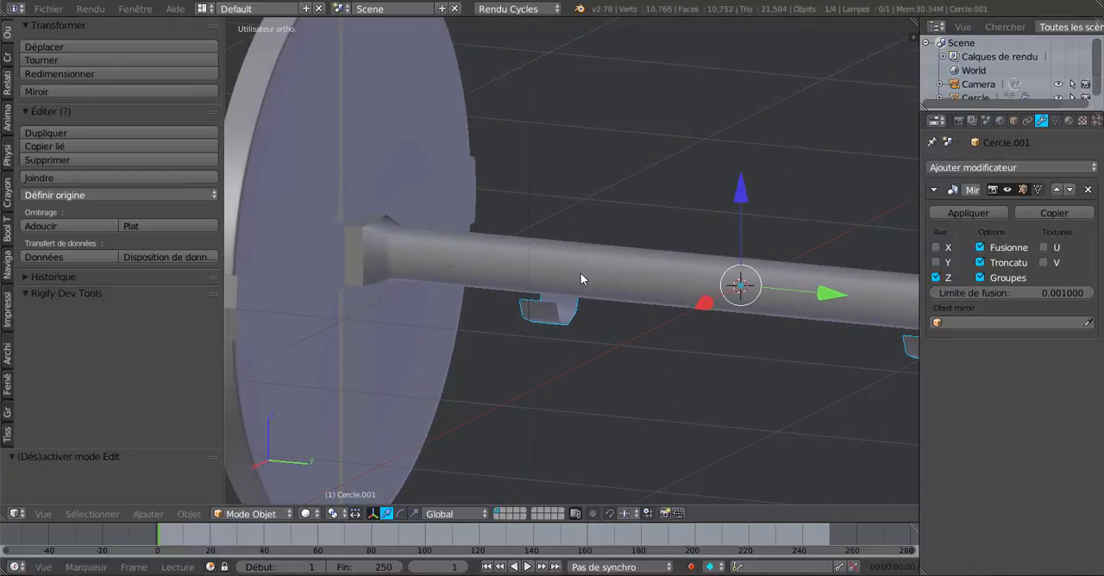
right_click(580, 273)
right_click(542, 312)
key(Tab)
- Extrude the two free upper edges of the separated bracket and scale them outward along X by about 2.05 to form side flanges
scroll(571, 384, up, 2)
middle_drag(572, 381, 506, 370)
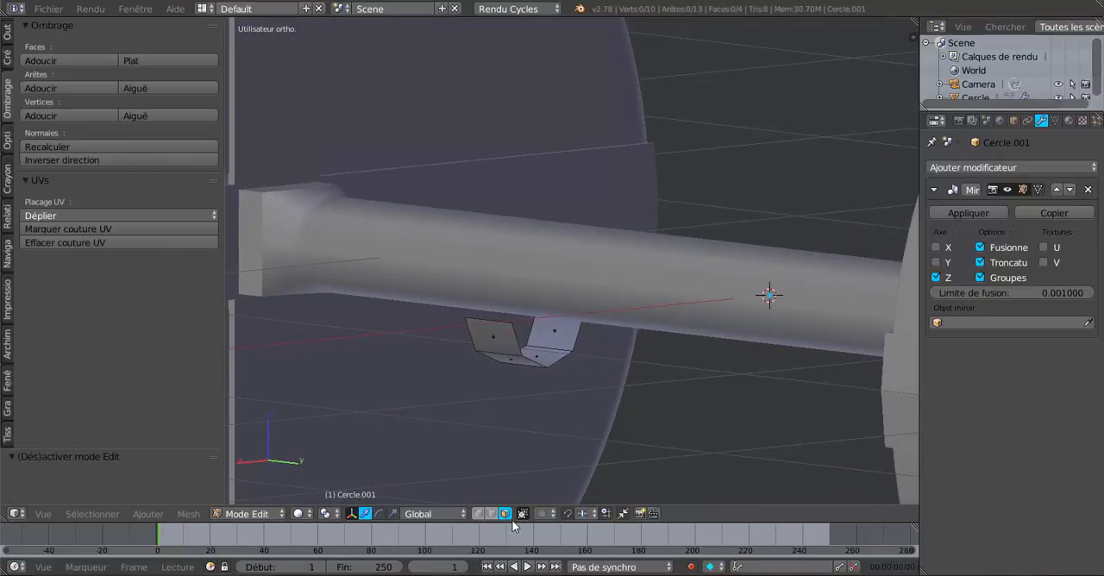
right_click(506, 322)
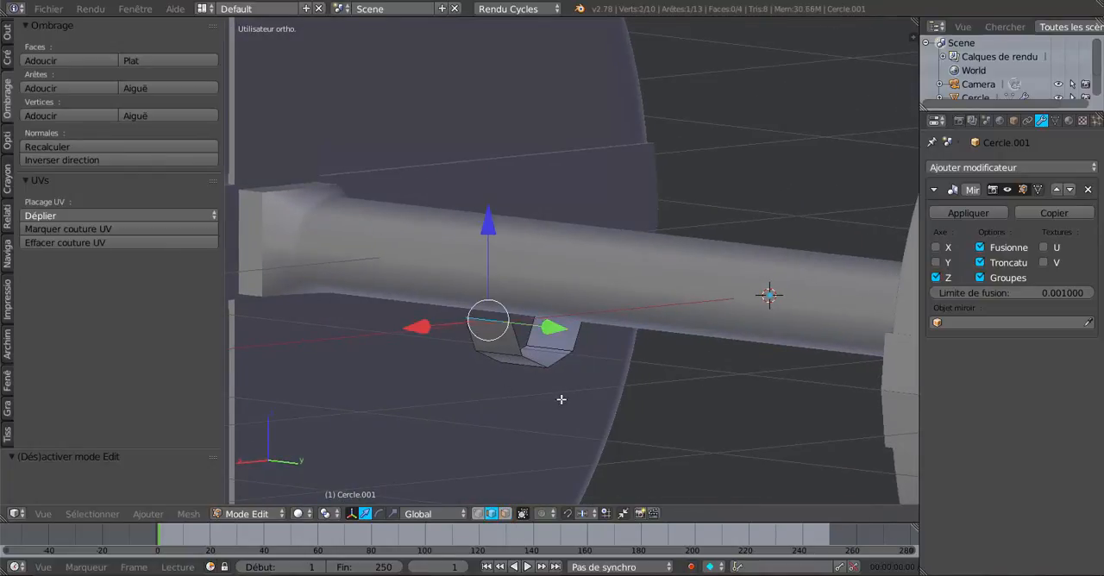
middle_drag(563, 398, 625, 434)
shift+right_click(586, 318)
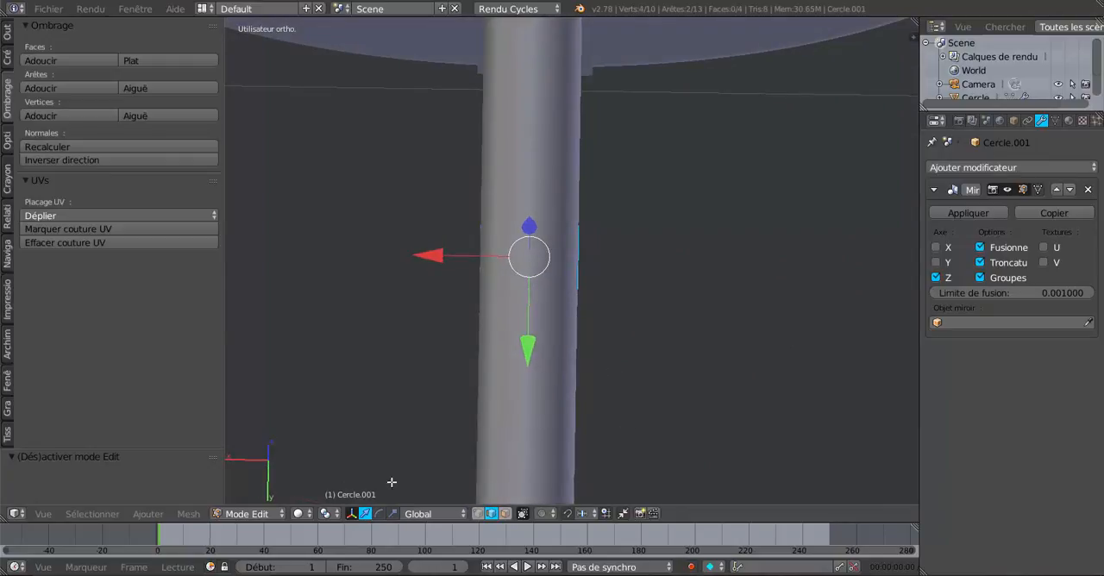
click(393, 513)
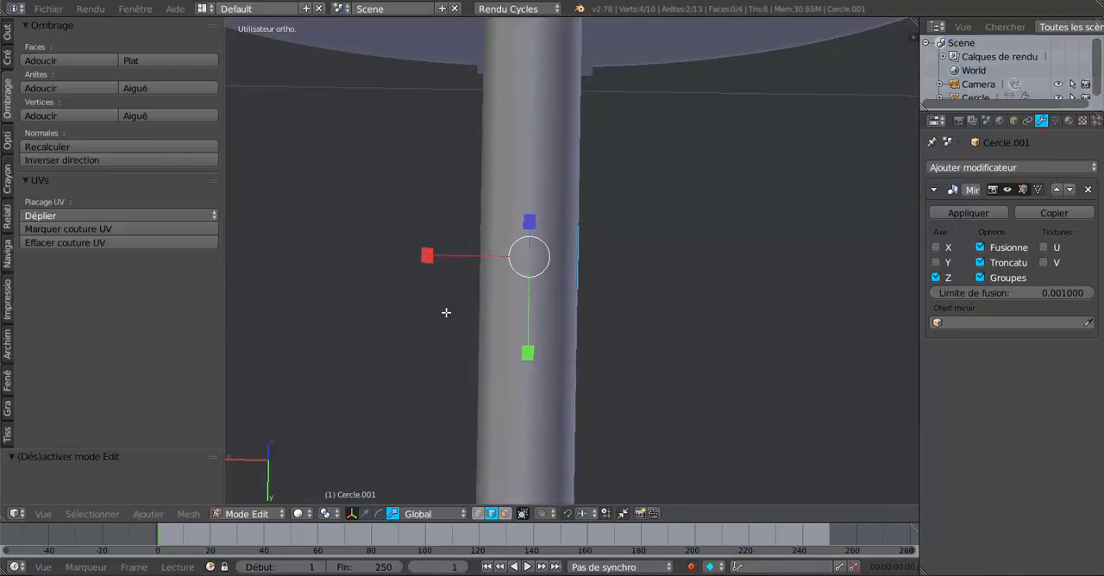
middle_drag(446, 312, 558, 315)
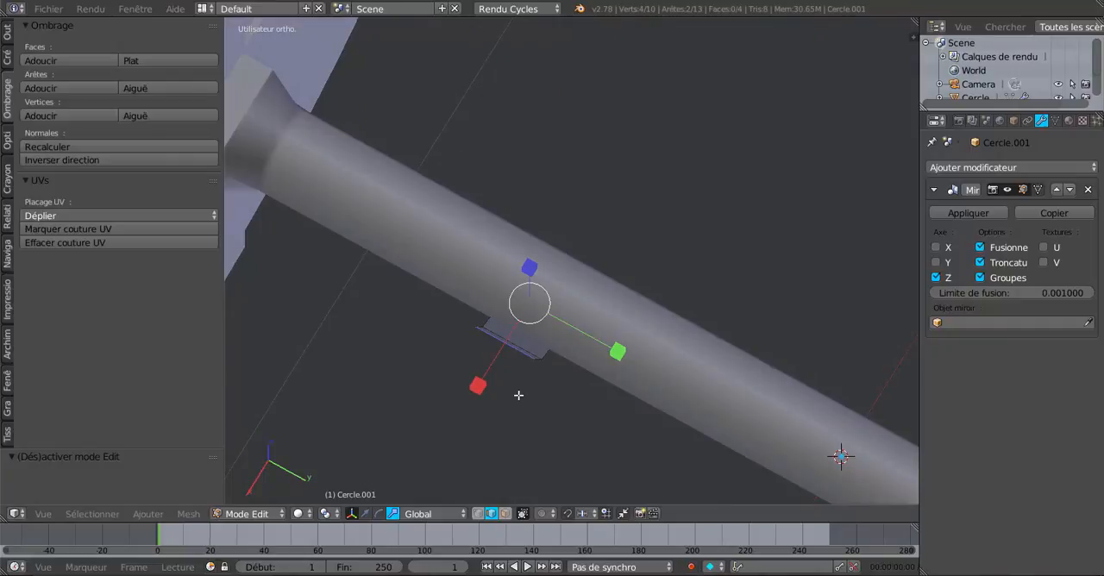
key(e)
right_click(517, 394)
key(s)
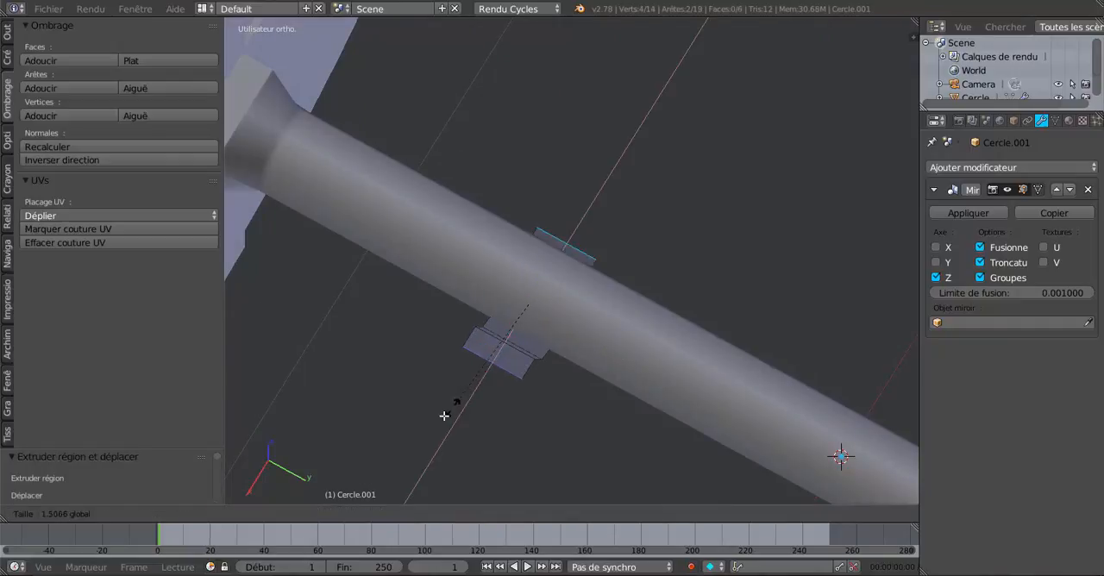
click(426, 440)
- Extrude all of the bracket's faces and move them slightly down along Z to give it thickness
middle_drag(550, 417, 556, 306)
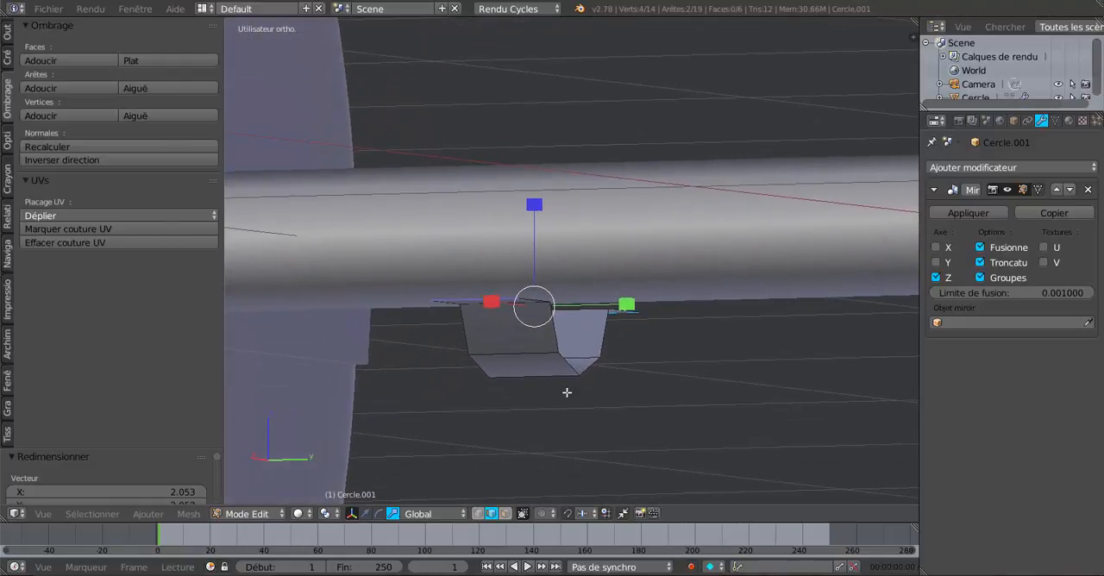
middle_drag(567, 393, 507, 345)
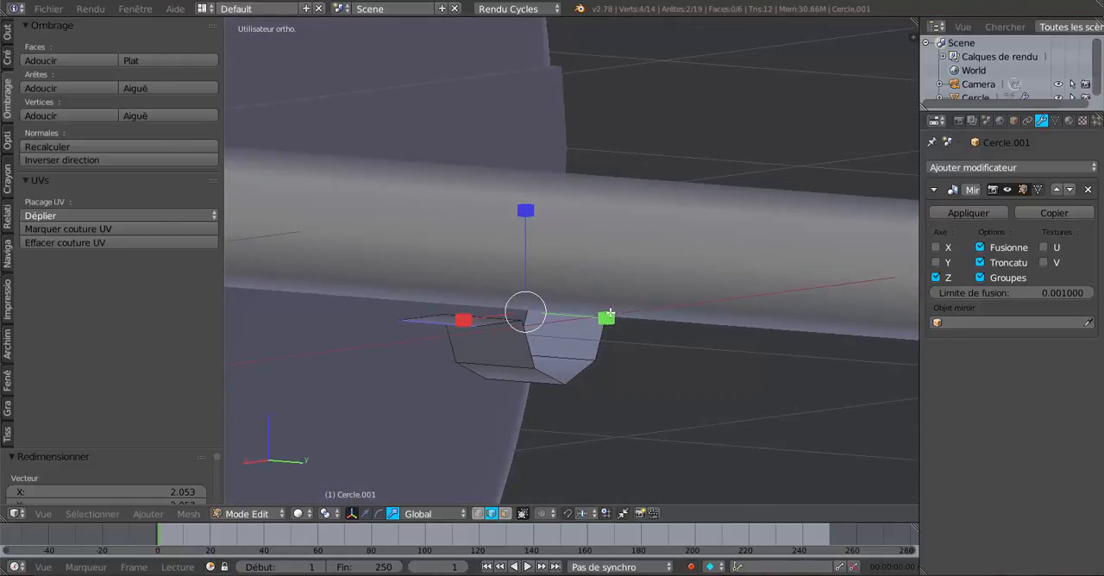
middle_drag(610, 316, 593, 352)
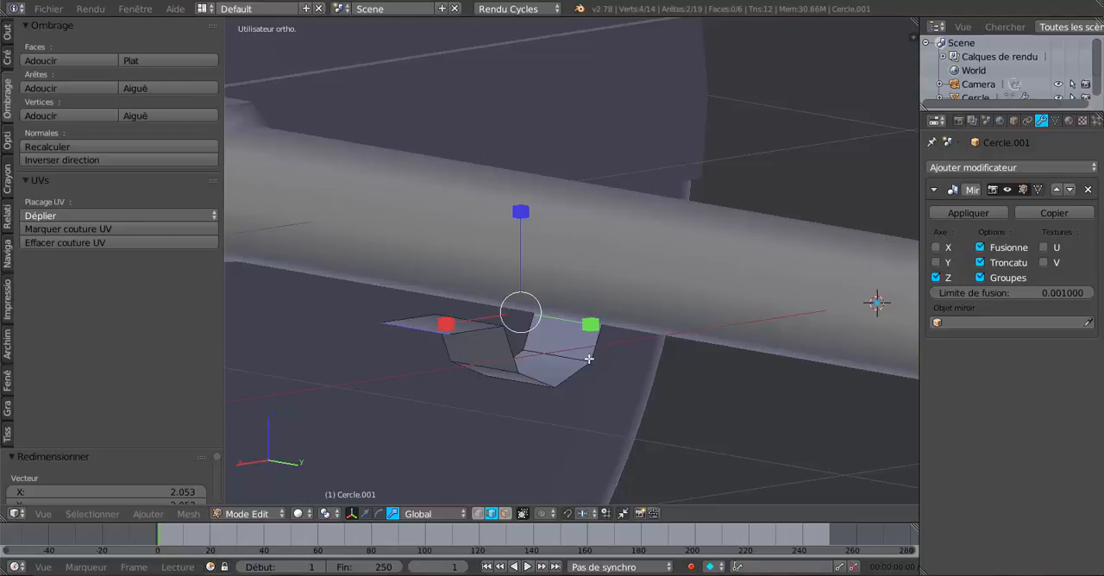
key(a)
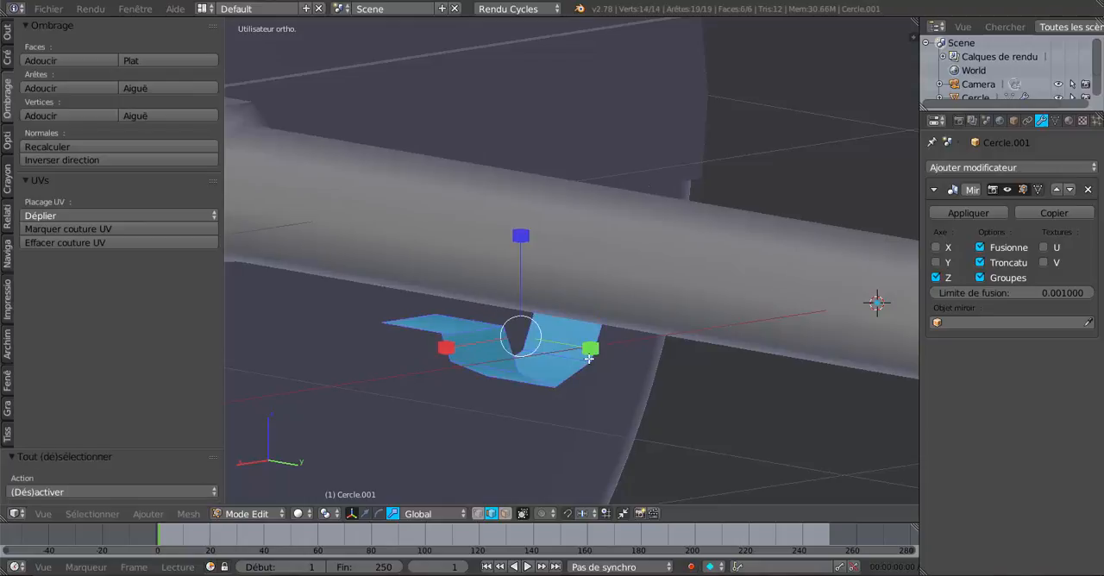
key(e)
right_click(589, 359)
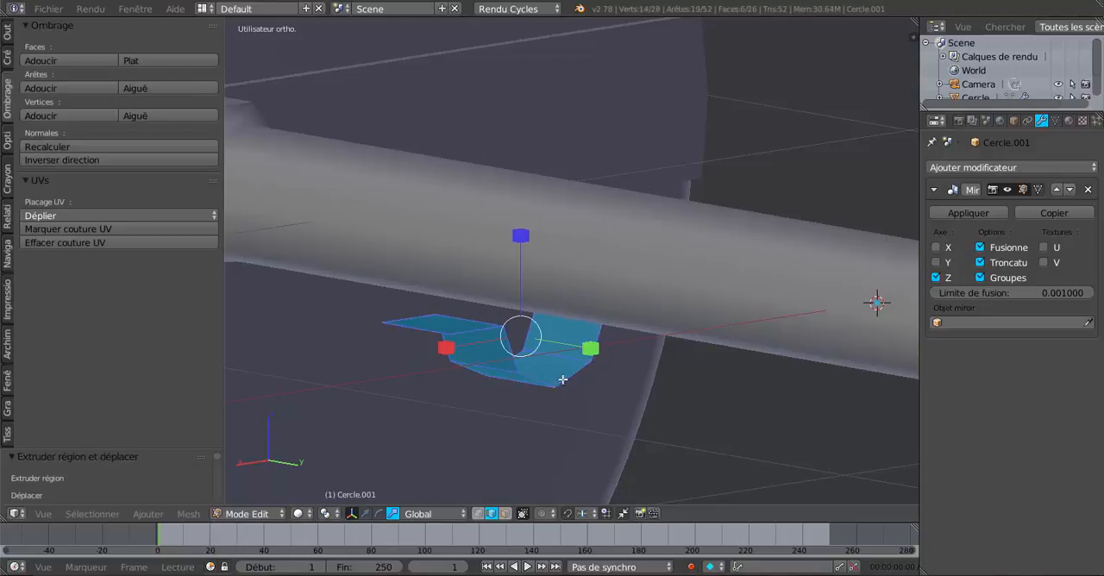
click(365, 515)
drag(519, 241, 524, 253)
middle_drag(510, 296, 484, 278)
- Keep only the bracket's four curved underside faces selected, leaving out both flanges, and scale them along X by 1.08
scroll(474, 320, up, 2)
middle_drag(474, 319, 496, 296)
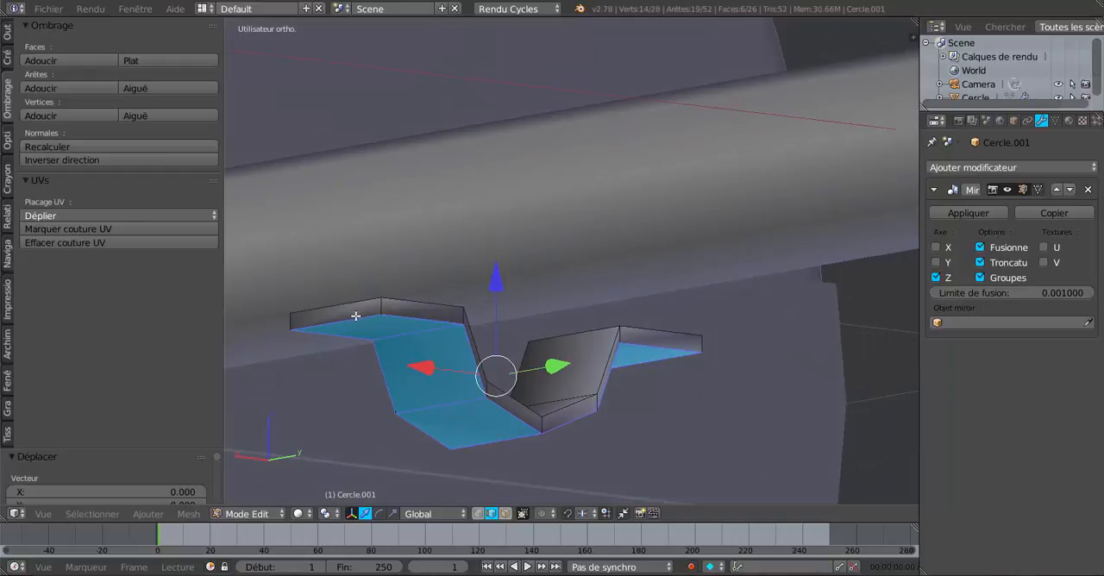
shift+click(492, 514)
shift+right_click(418, 321)
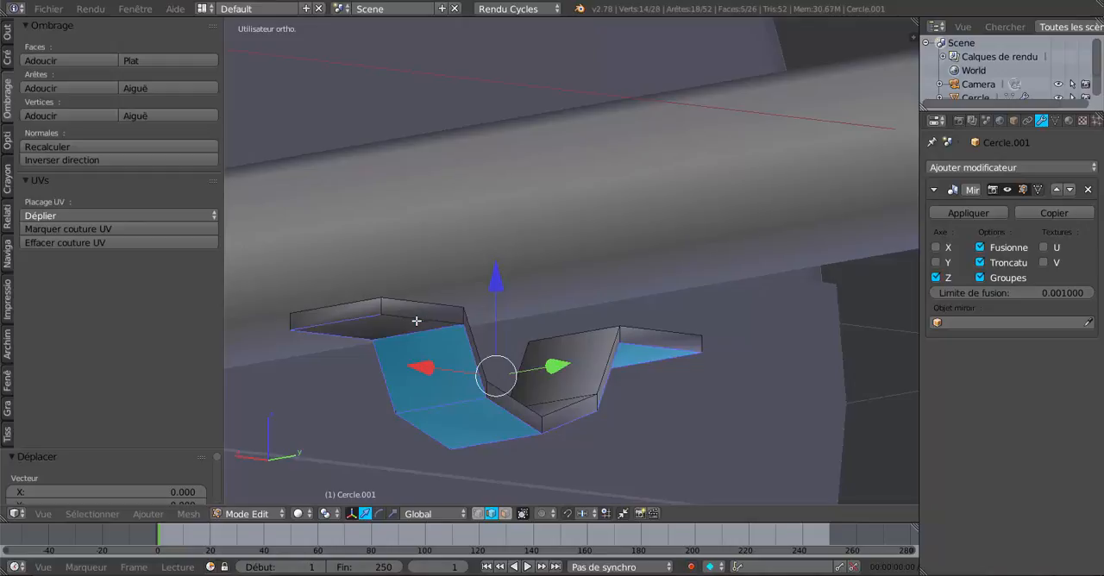
shift+right_click(359, 312)
shift+right_click(608, 376)
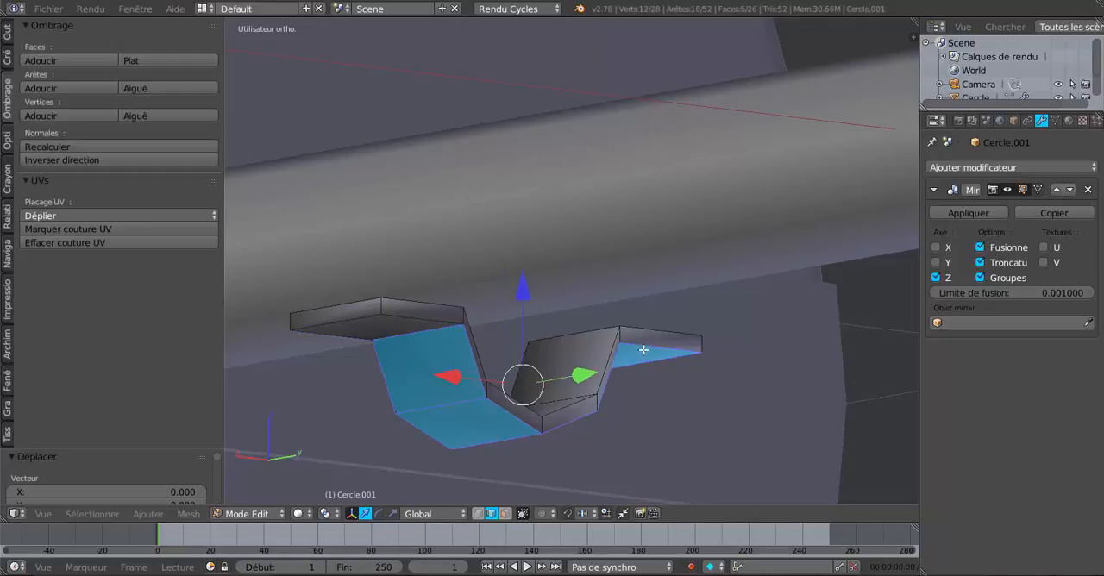
shift+right_click(644, 349)
middle_drag(661, 365, 602, 313)
shift+right_click(641, 377)
middle_drag(641, 377, 639, 379)
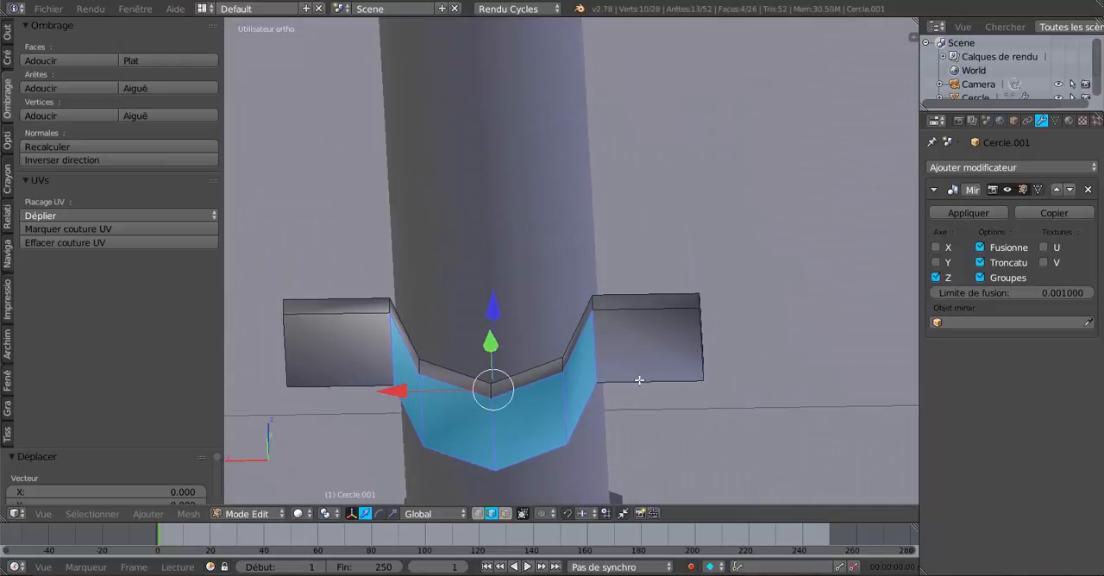
click(392, 514)
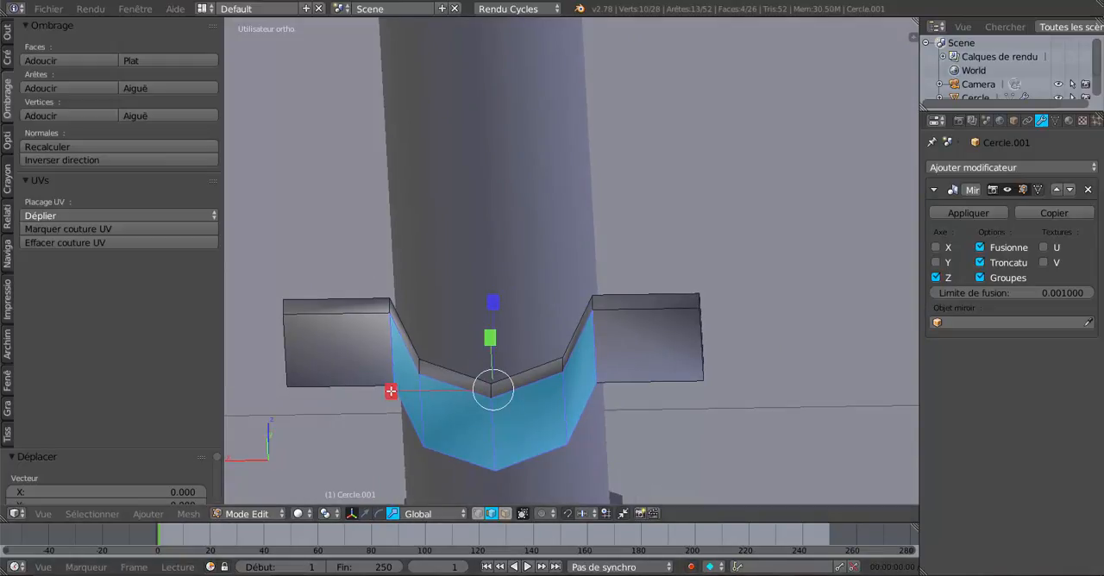
drag(391, 391, 377, 397)
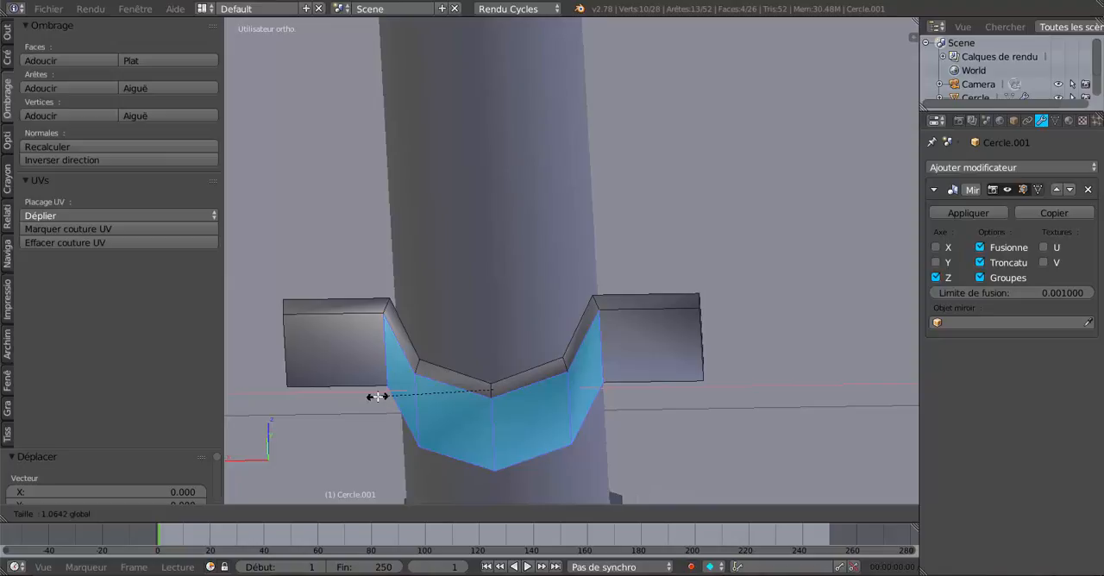
drag(377, 397, 360, 397)
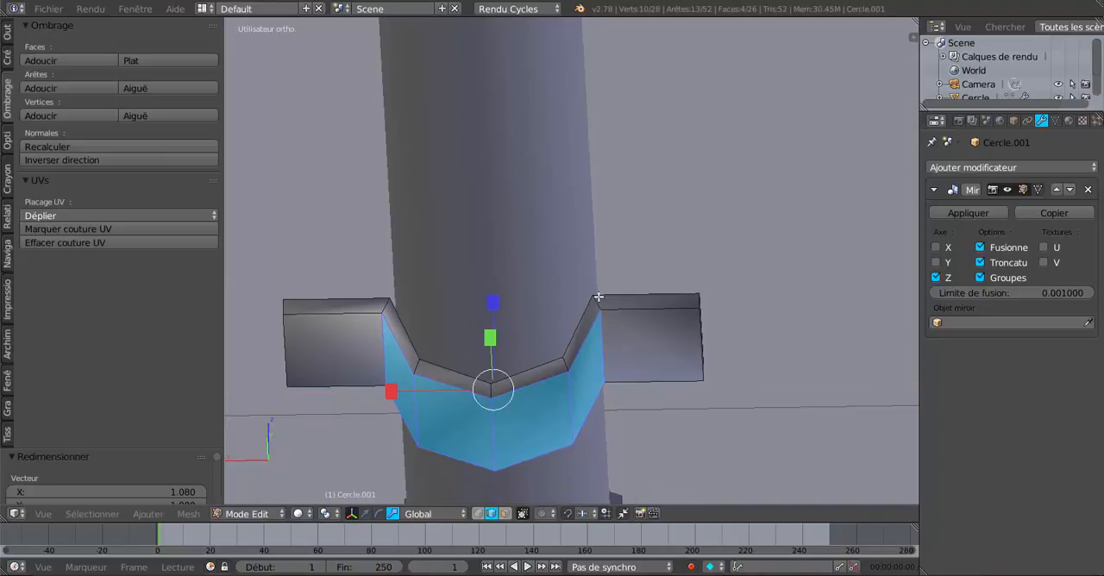
- Add a Catmull-Clark Subdivision Surface modifier to the bracket and check the smoothed shape
middle_drag(609, 294, 722, 357)
middle_drag(625, 362, 656, 374)
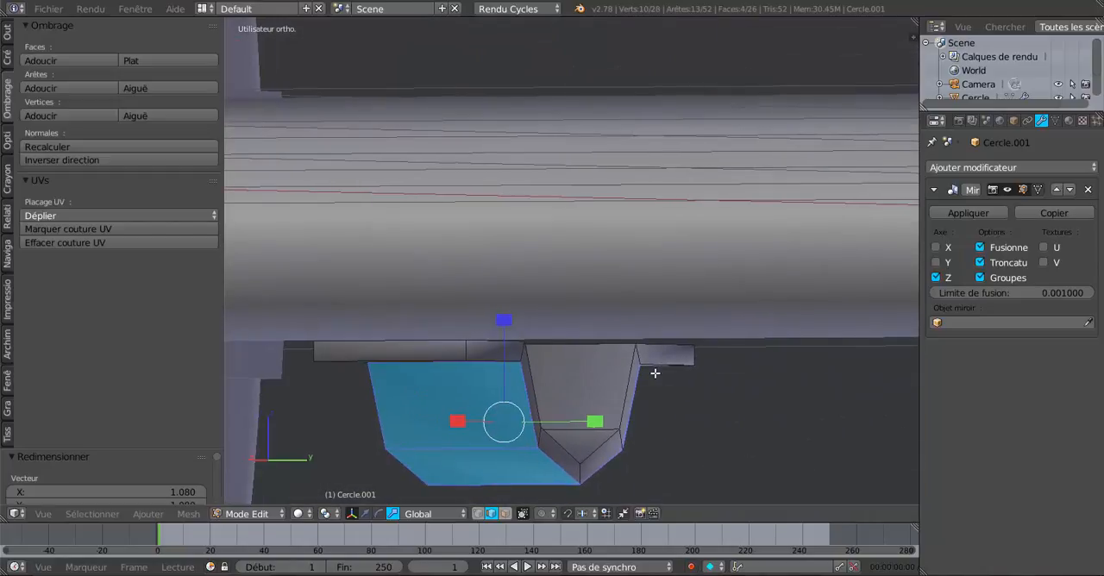
click(990, 324)
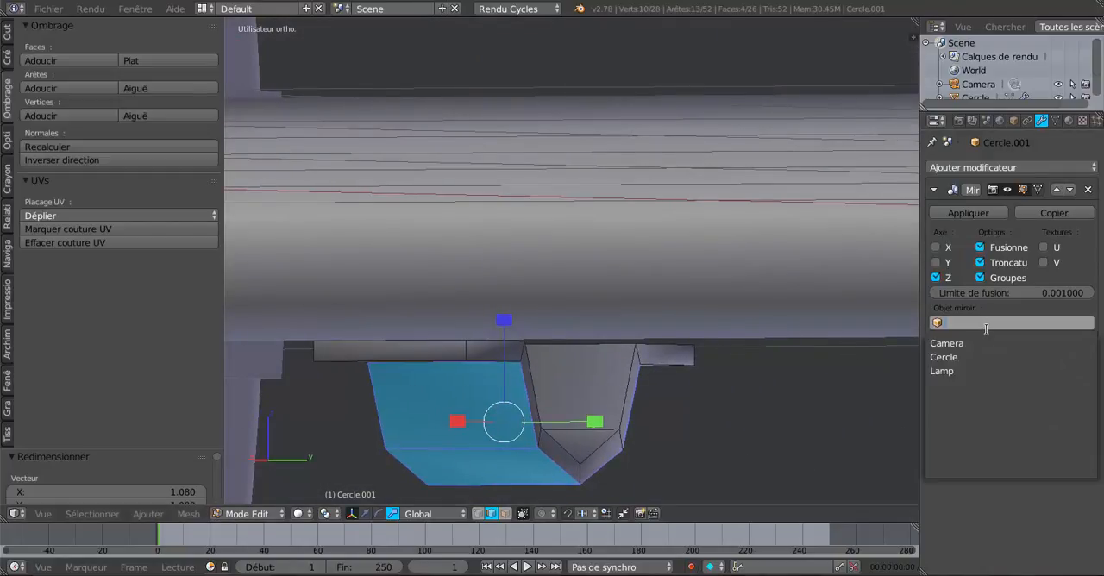
click(1026, 507)
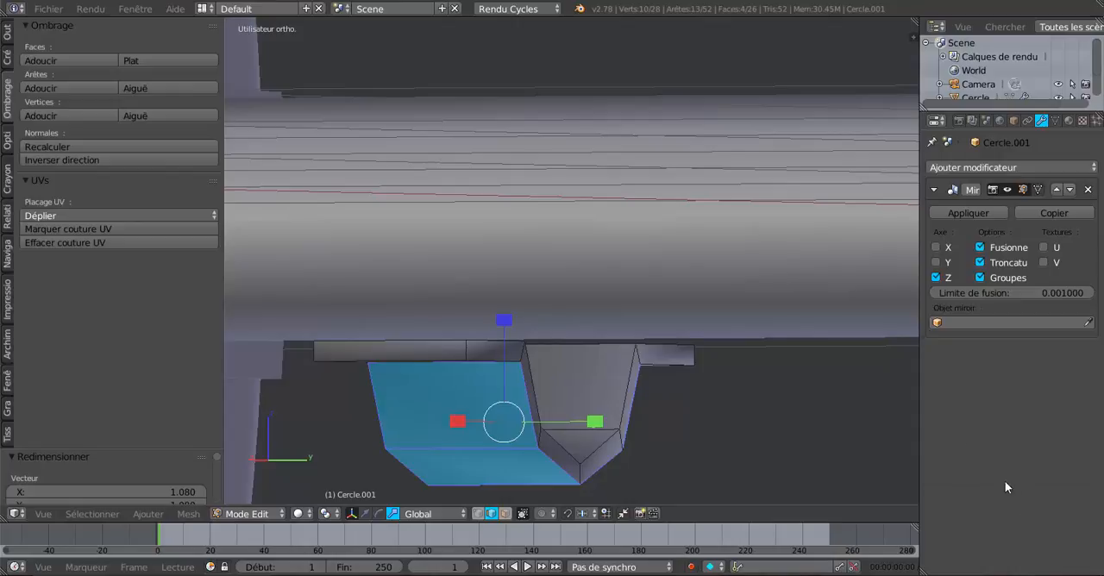
click(973, 166)
click(741, 397)
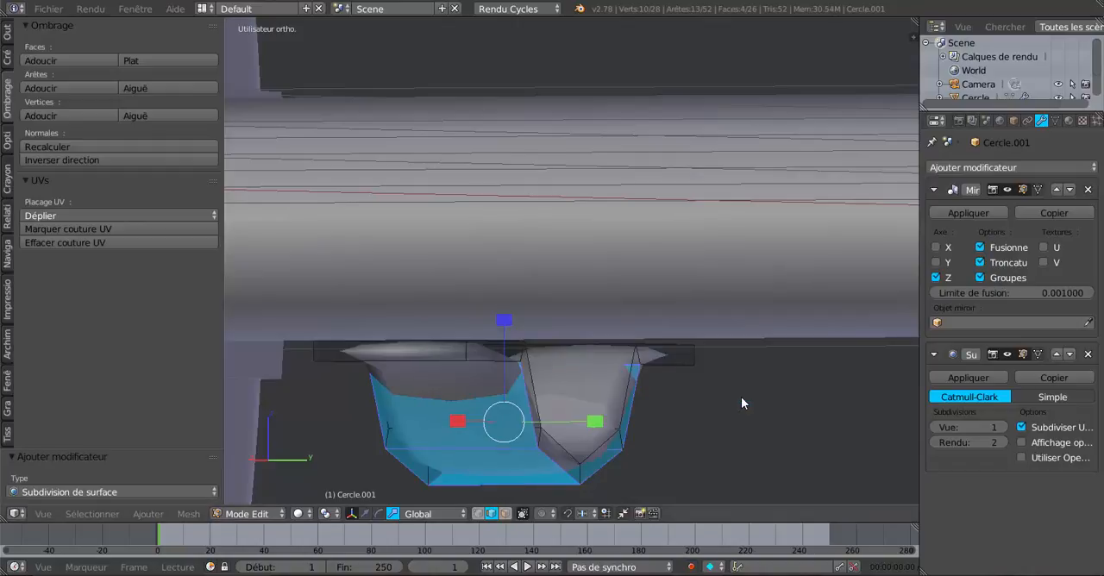
middle_drag(740, 397, 683, 381)
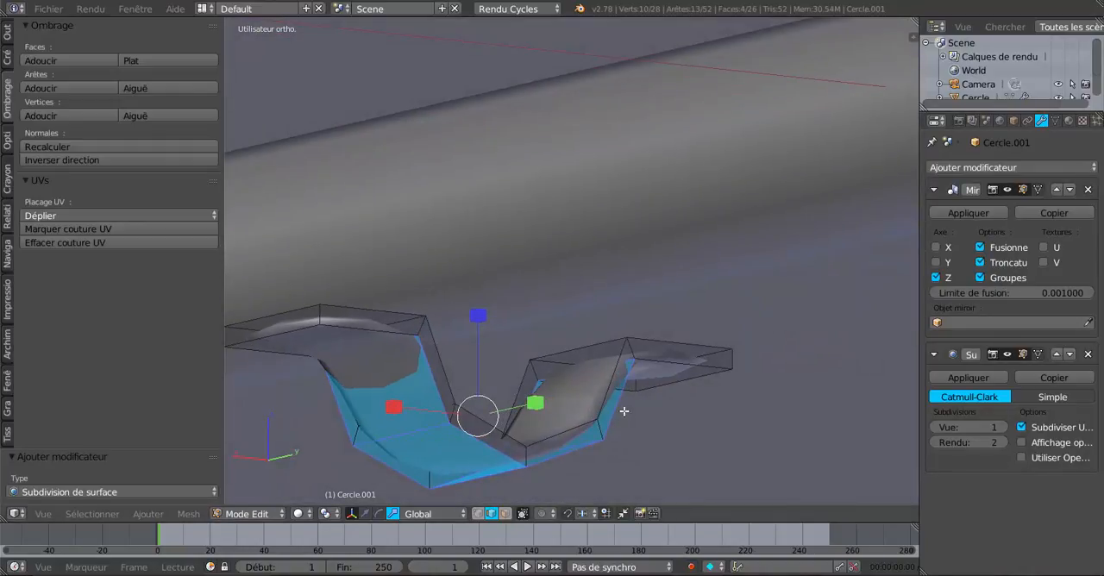
key(Tab)
key(Tab)
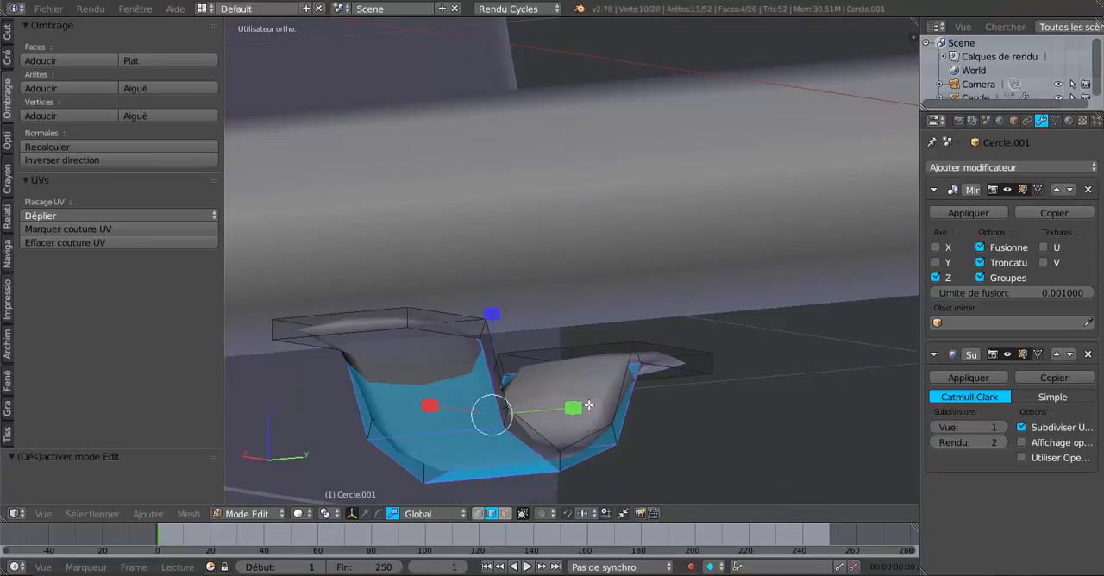
- Add an edge loop along the bracket's profile, slid close to its side edge to sharpen it
key(ctrl+r)
click(595, 361)
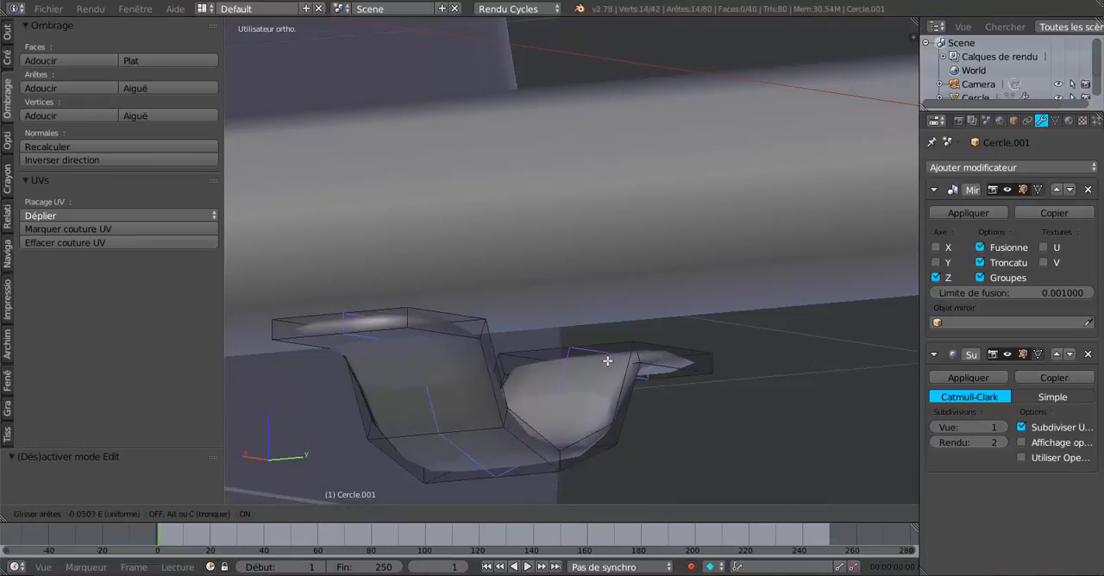
click(659, 360)
middle_drag(486, 333, 442, 363)
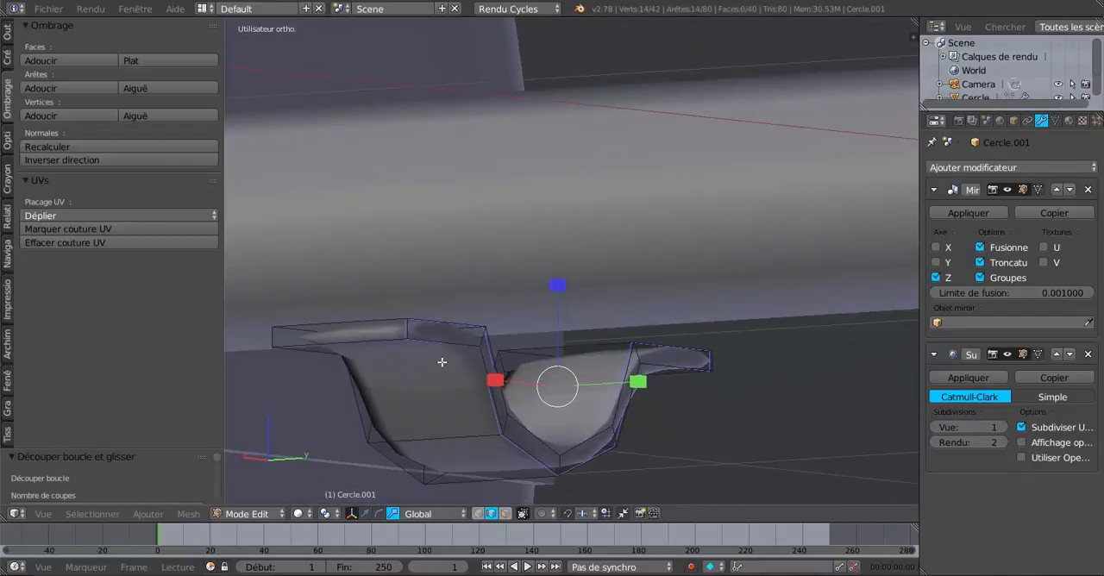
- Undo the bracket's edge loop, its underside's X scaling and the downward move of its extruded faces
key(ctrl+z)
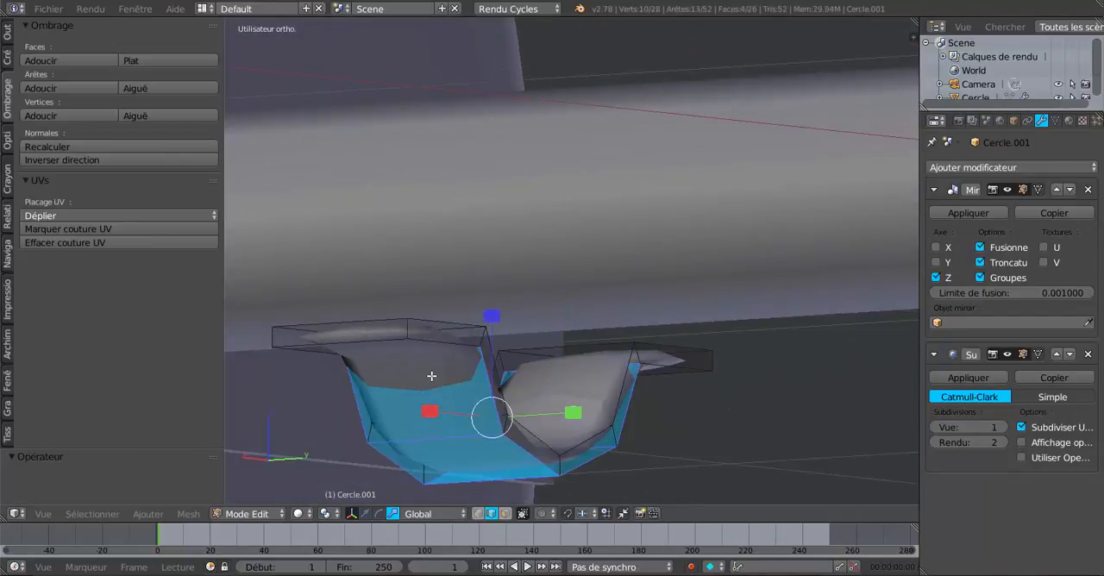
key(ctrl+z)
key(ctrl+z)
key(ctrl+z)
key(ctrl+z)
key(ctrl+z)
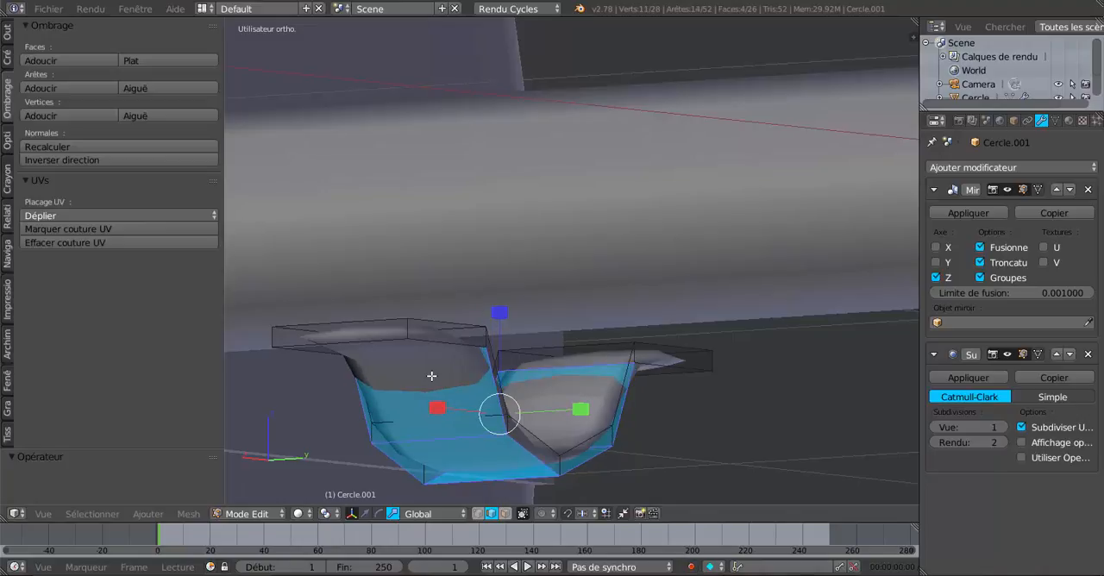
key(ctrl+z)
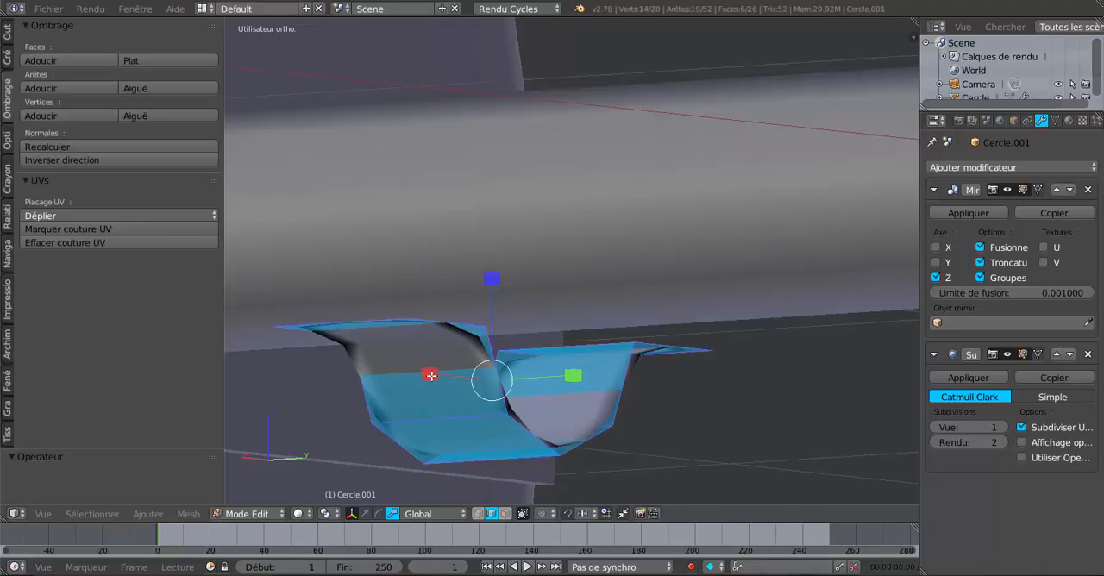
- Try to scale the bracket's extruded faces uniformly by 1.1
key(s)
click(417, 349)
scroll(414, 328, down, 1)
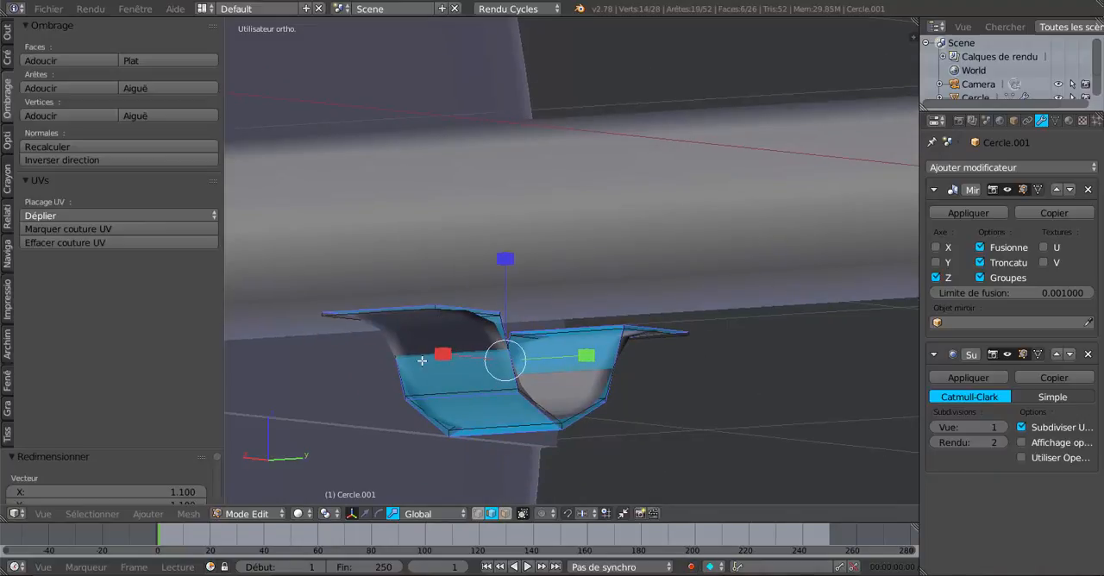
key(ctrl+z)
- Set the bracket's Subdivision Surface viewport level to 0
drag(956, 427, 936, 427)
mouse_move(703, 446)
middle_down()
mouse_move(694, 428)
mouse_move(699, 458)
middle_up()
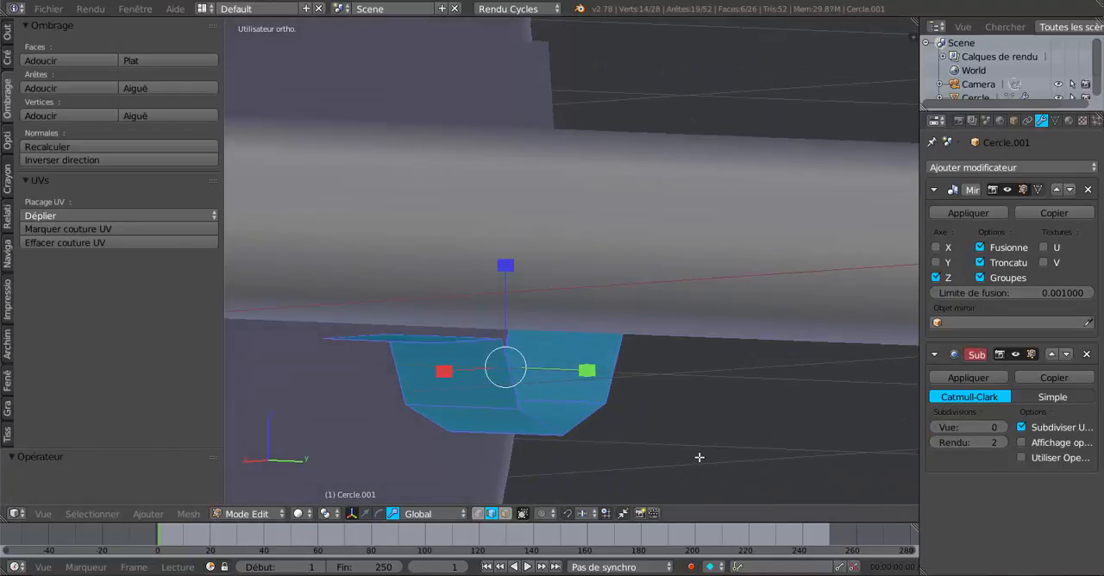
scroll(695, 444, down, 2)
scroll(653, 342, down, 3)
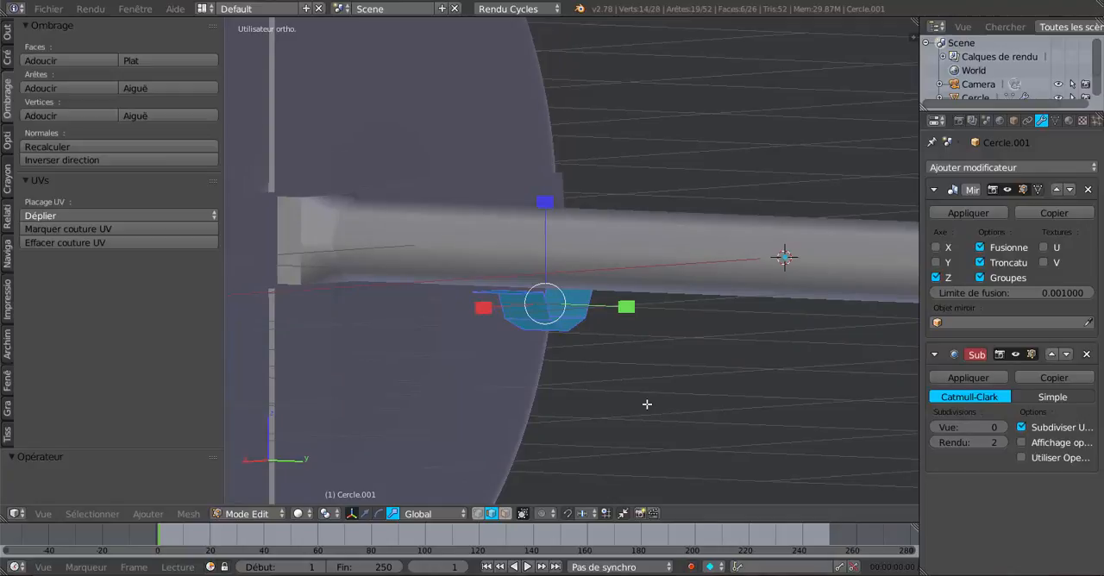
- Duplicate the selected bracket faces in place and rotate the copy 180° about the global Y axis
key(shift+d)
right_click(646, 402)
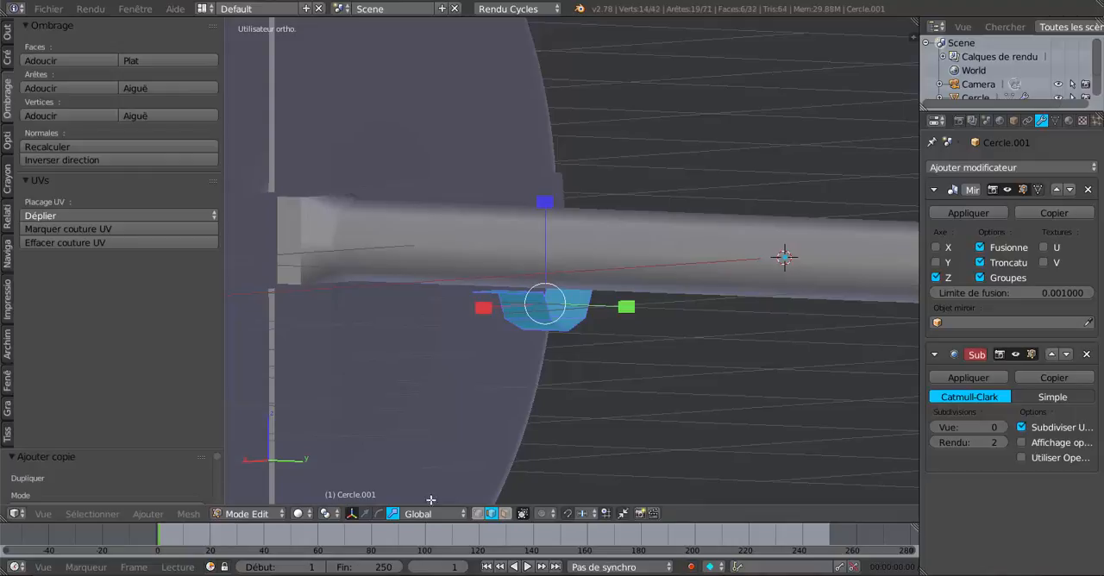
scroll(705, 367, down, 4)
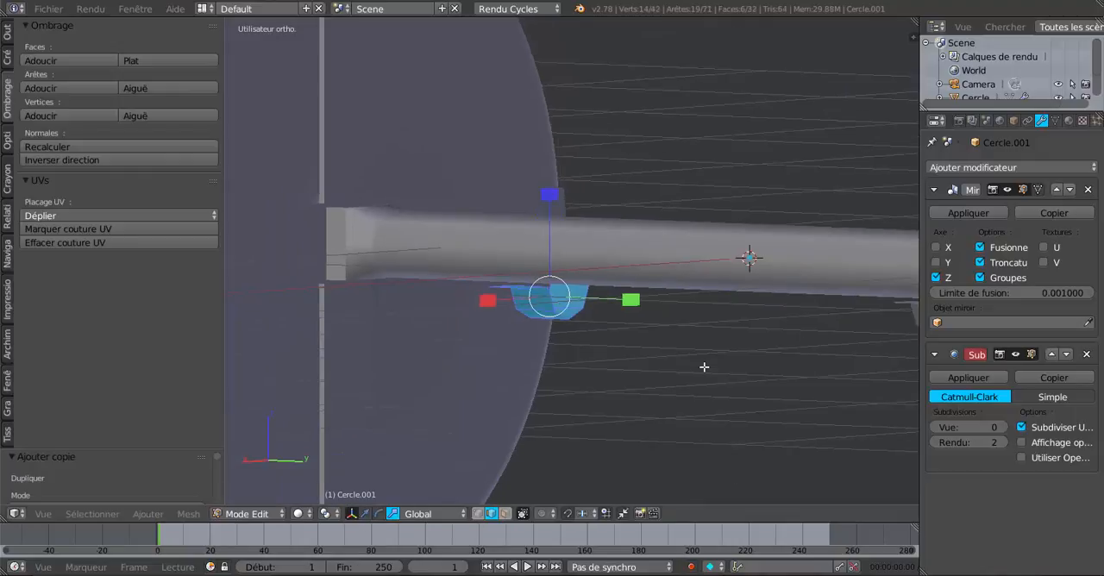
middle_drag(705, 368, 700, 407)
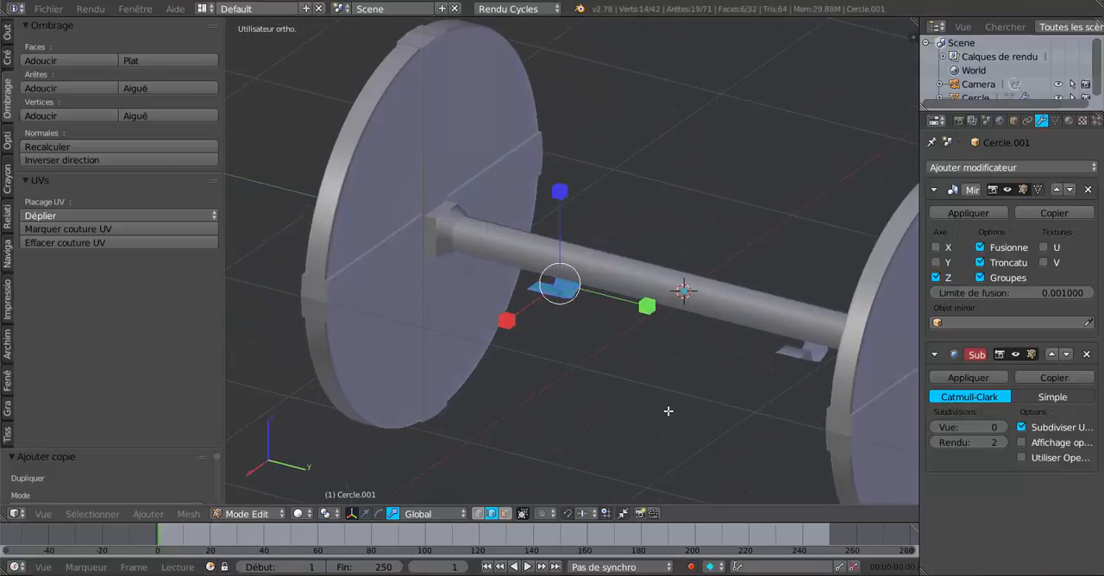
key(r)
text(y)
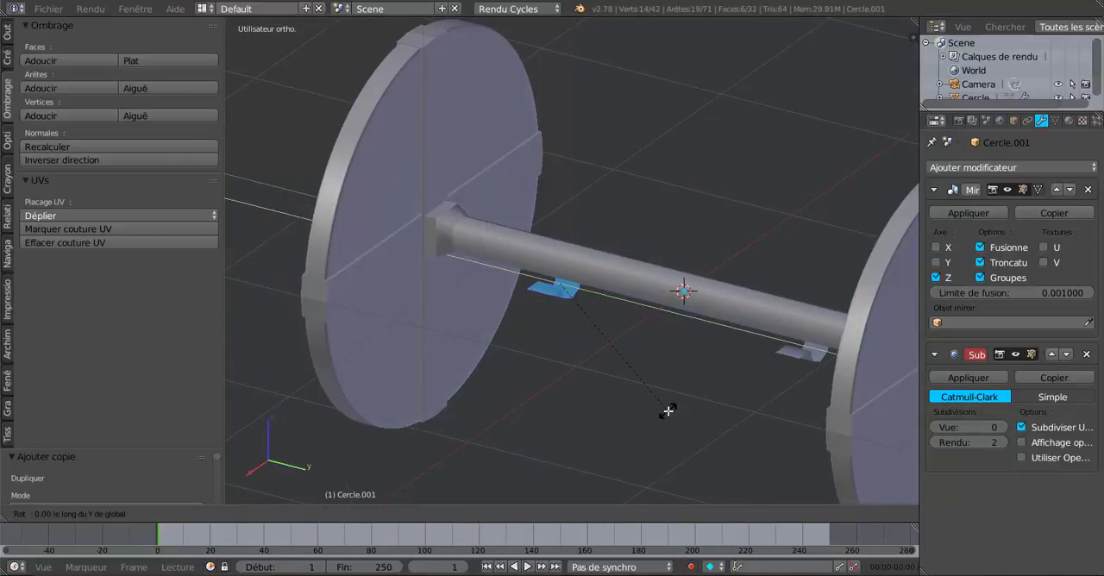
text(18)
text(0)
key(Return)
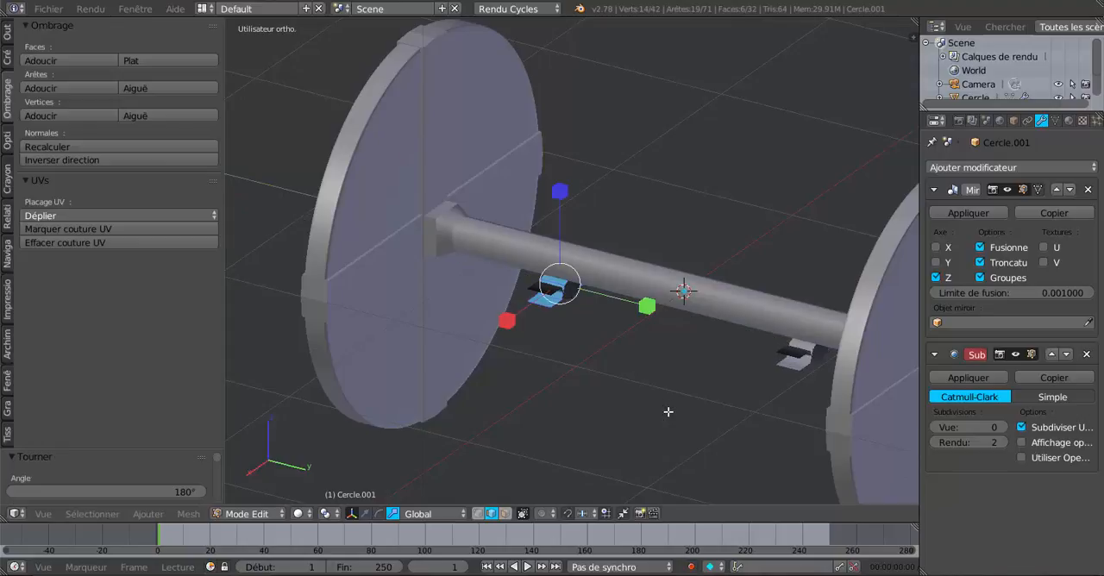
- Move the flipped bracket copy up along Z so that it sits over the top of the axle
click(366, 515)
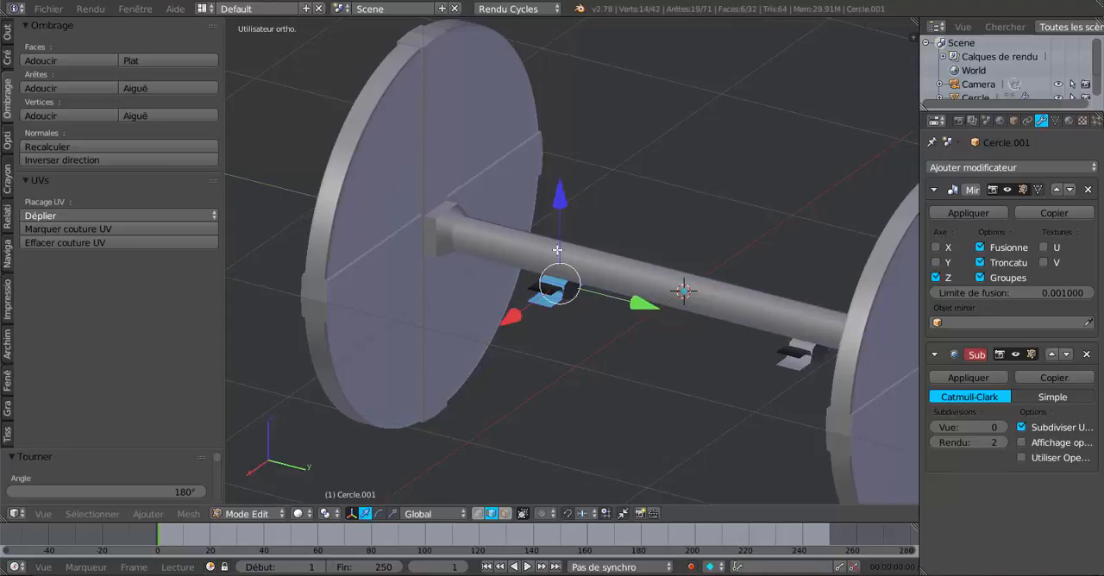
drag(561, 192, 546, 152)
scroll(576, 195, up, 4)
scroll(579, 256, up, 2)
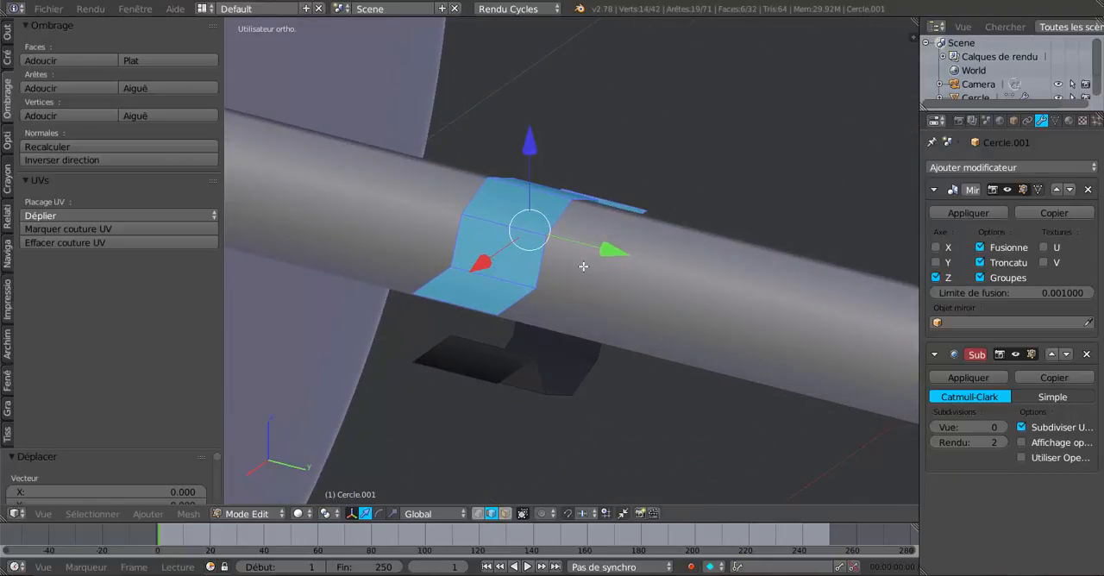
- Extrude the upper bracket's faces and raise them along Z to give it a thick body
key(e)
right_click(583, 266)
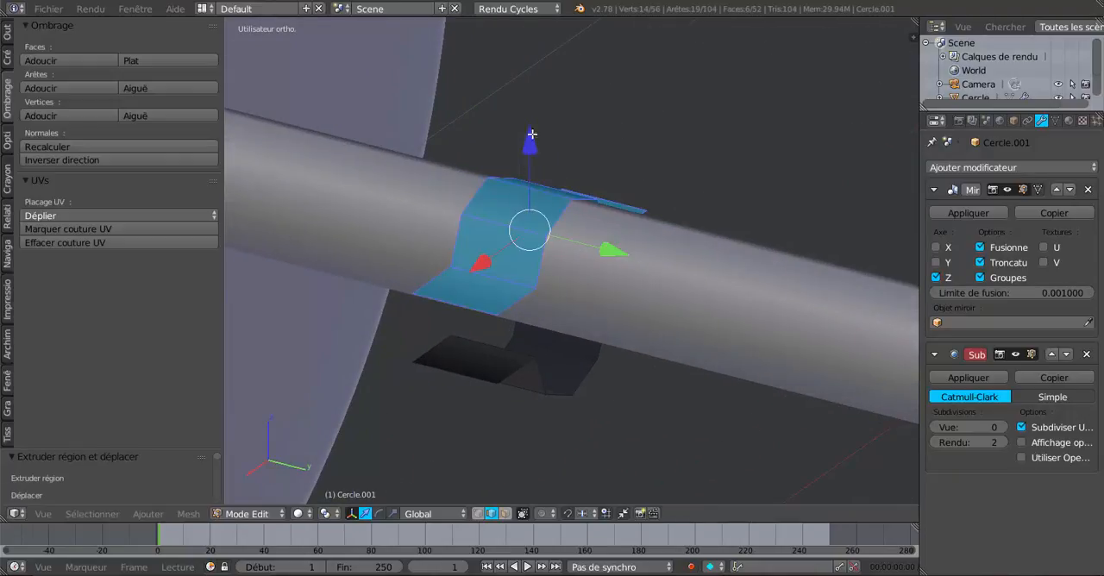
drag(532, 138, 550, 92)
middle_drag(518, 171, 438, 174)
- Flatten the upper bracket's extruded top faces into one plane with the LoopTools Flatten operation
click(7, 32)
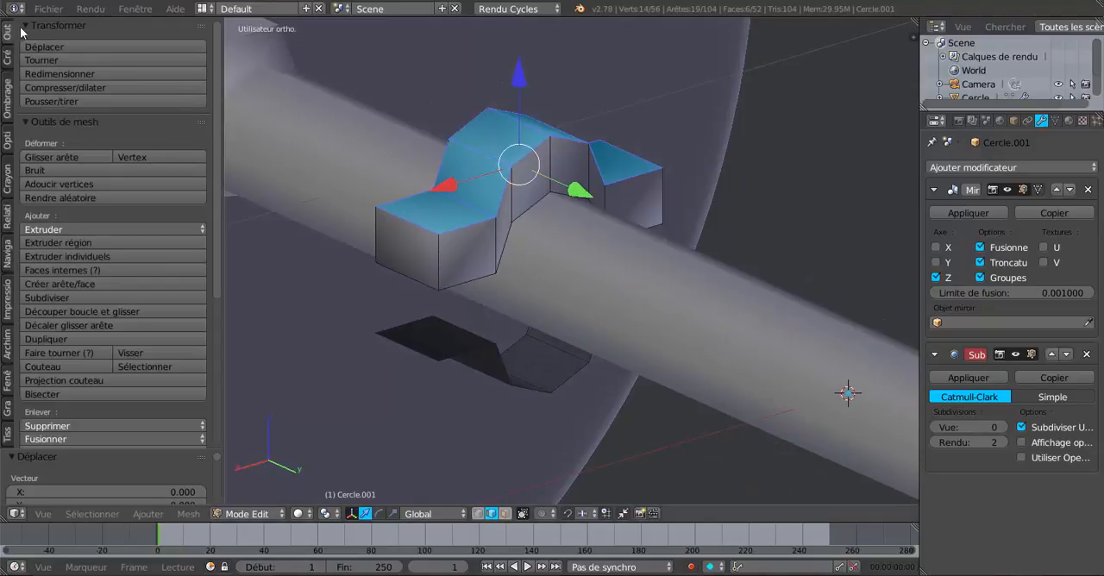
drag(221, 146, 221, 331)
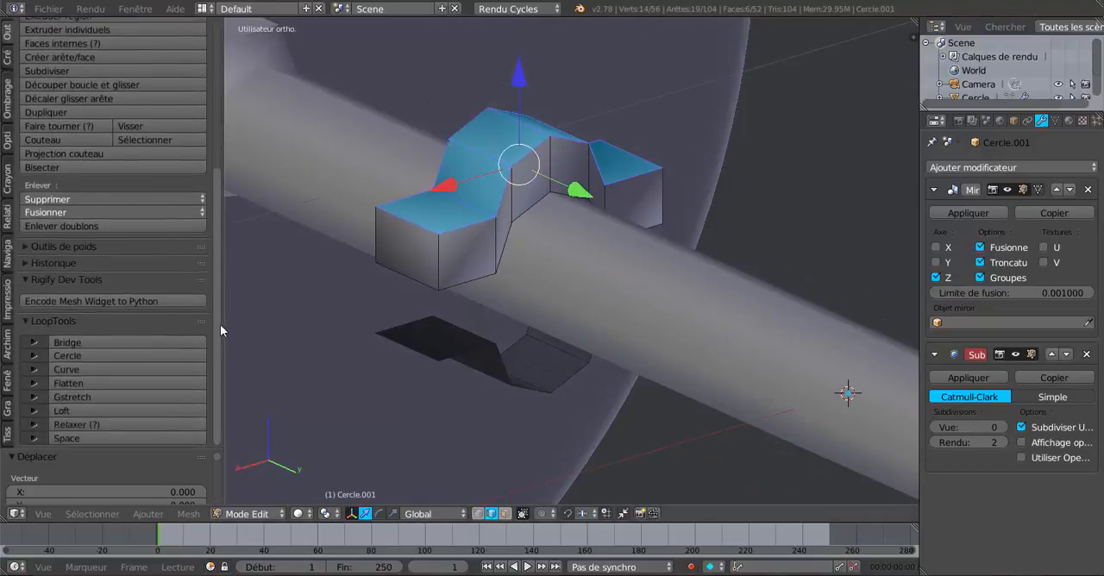
click(110, 382)
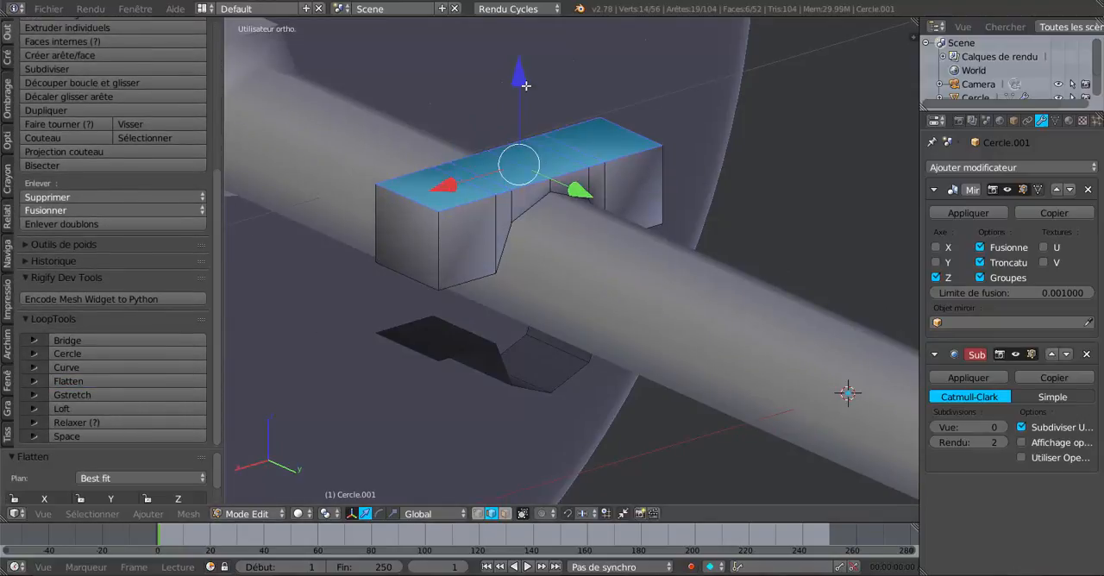
- Adjust the height of the upper bracket's flattened top slightly along Z
mouse_move(526, 86)
mouse_down()
mouse_move(531, 46)
mouse_move(534, 82)
mouse_up()
scroll(535, 81, down, 2)
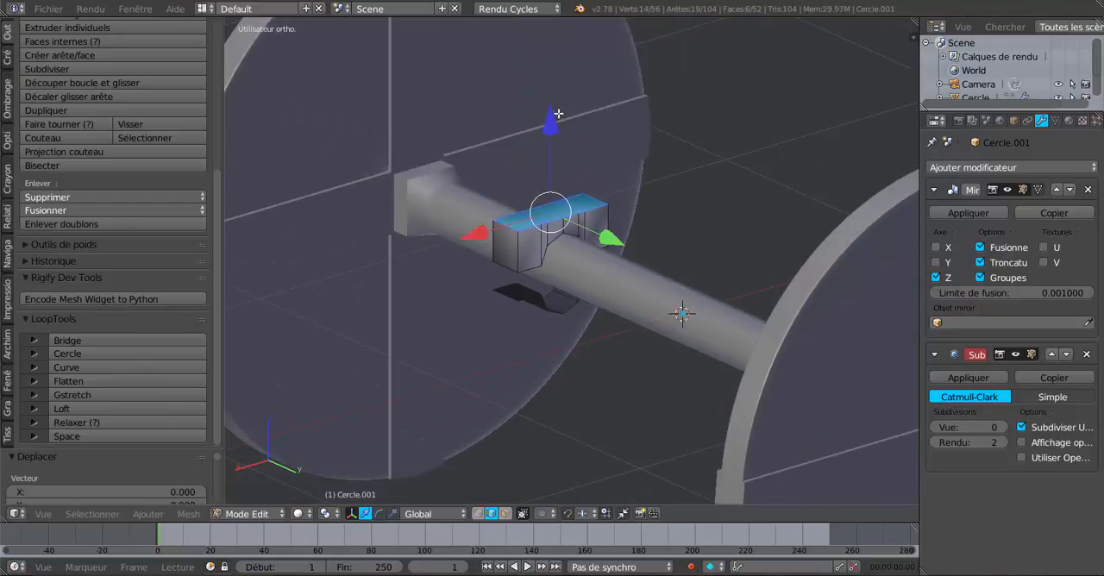
middle_drag(558, 113, 559, 207)
scroll(562, 220, up, 5)
middle_drag(519, 155, 588, 173)
scroll(568, 200, up, 2)
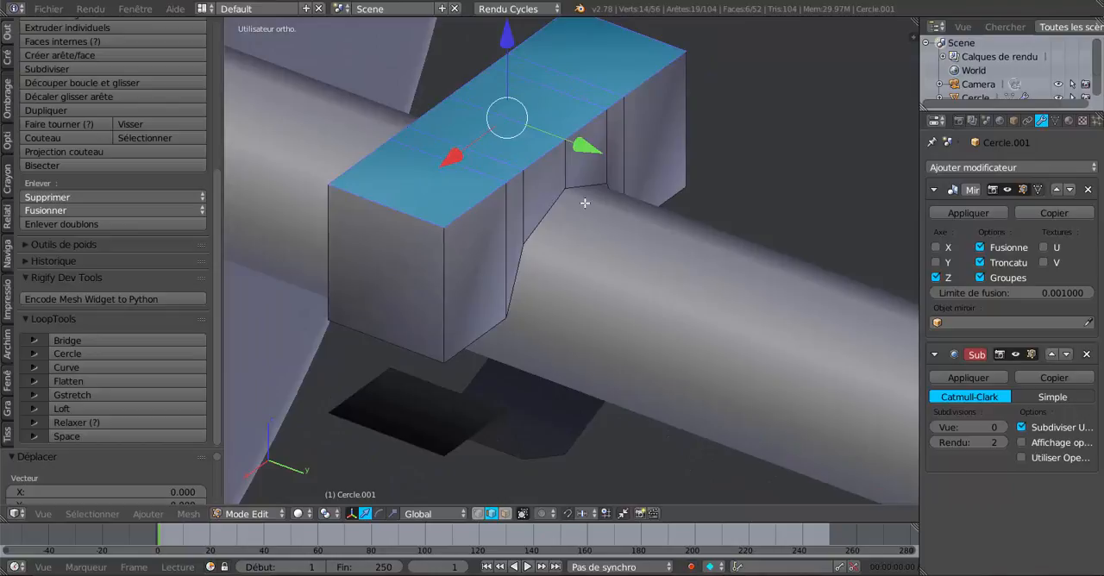
scroll(590, 186, down, 1)
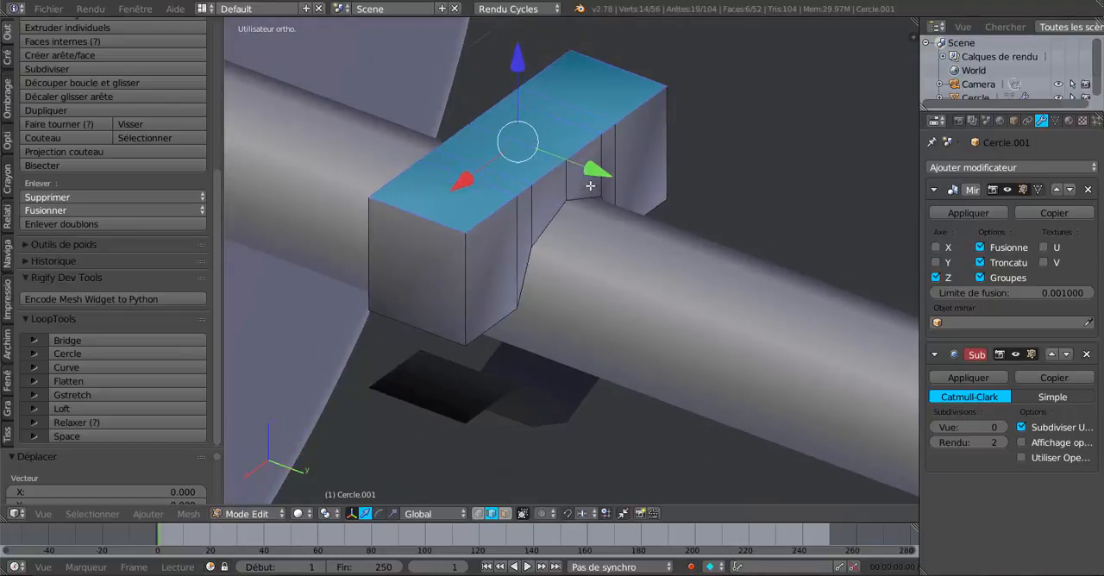
scroll(590, 185, down, 3)
- Try to extrude all linked faces of the lower bracket and move them slightly down along Z
middle_drag(637, 159, 557, 301)
right_click(555, 321)
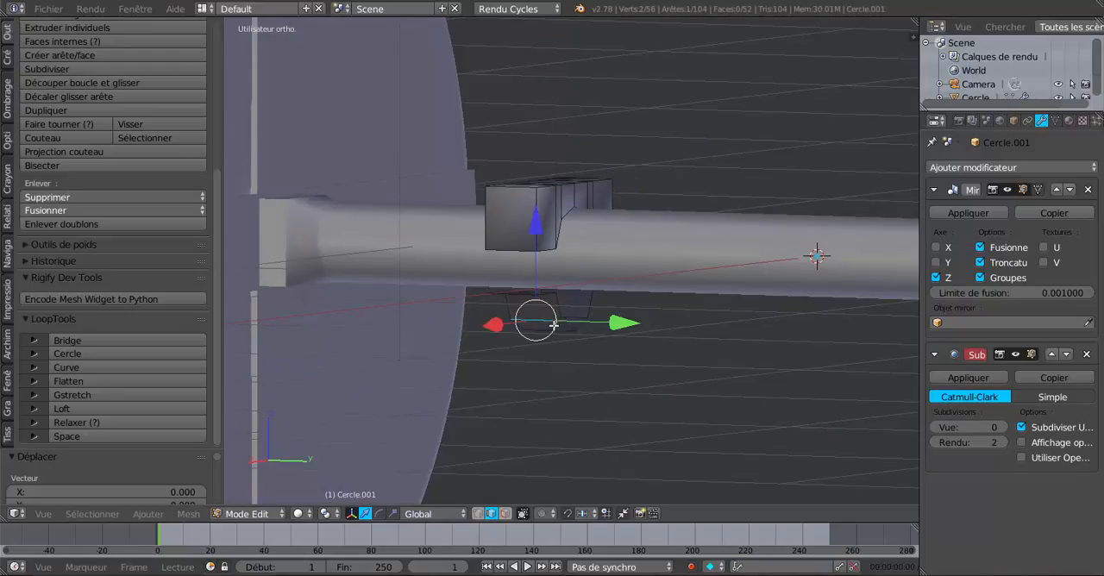
middle_drag(567, 340, 580, 248)
scroll(559, 299, up, 3)
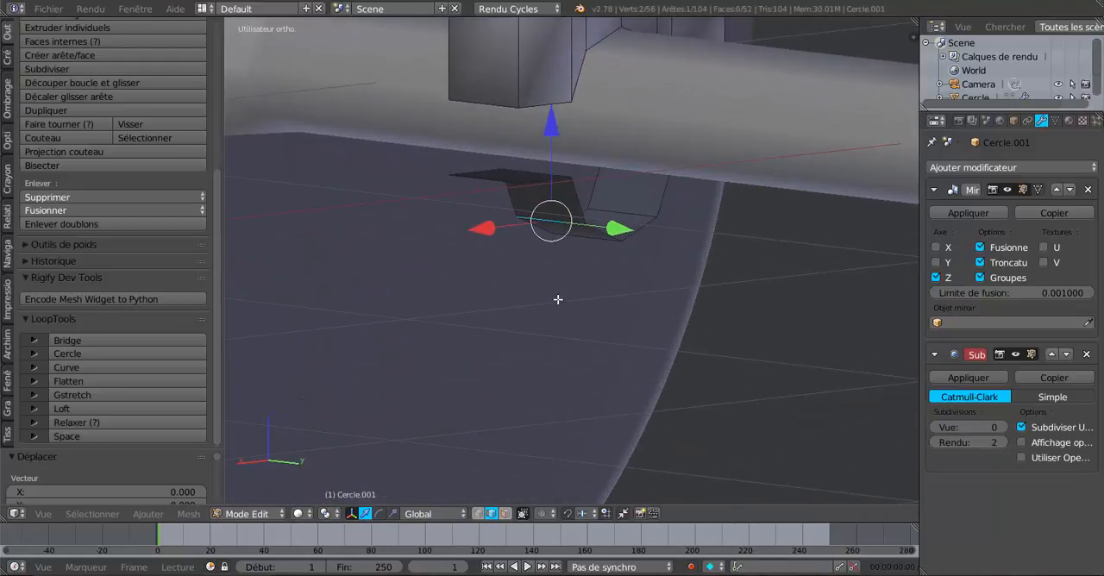
key(ctrl+l)
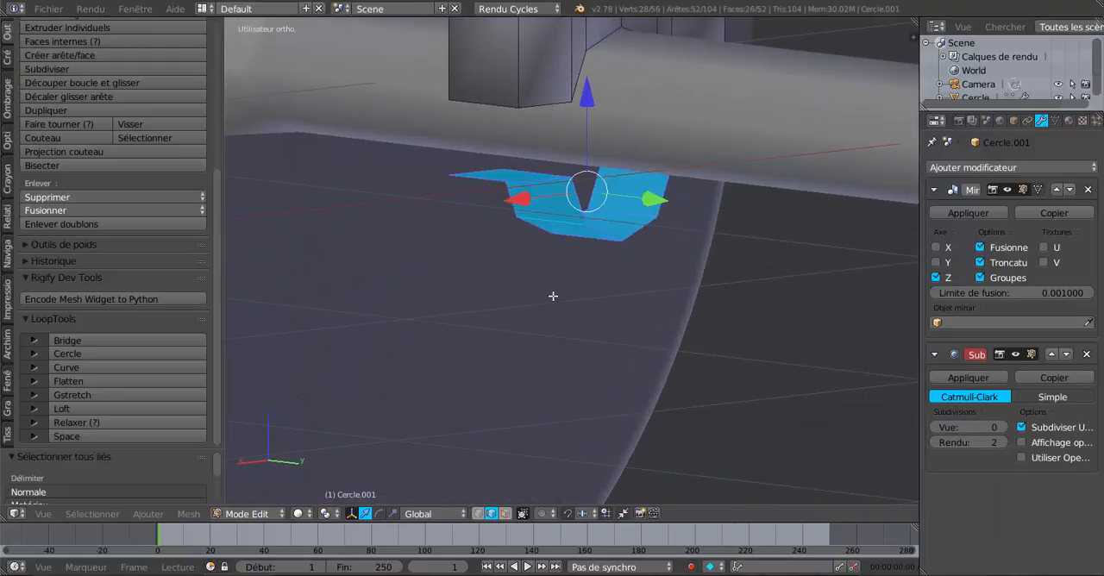
key(e)
click(553, 296)
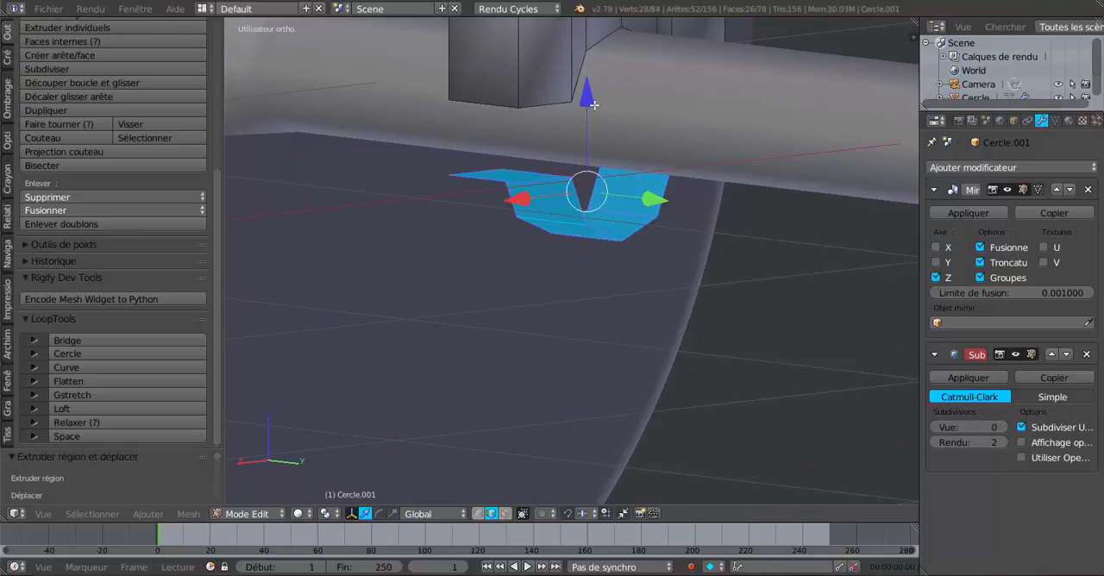
drag(589, 104, 591, 111)
middle_drag(590, 113, 562, 180)
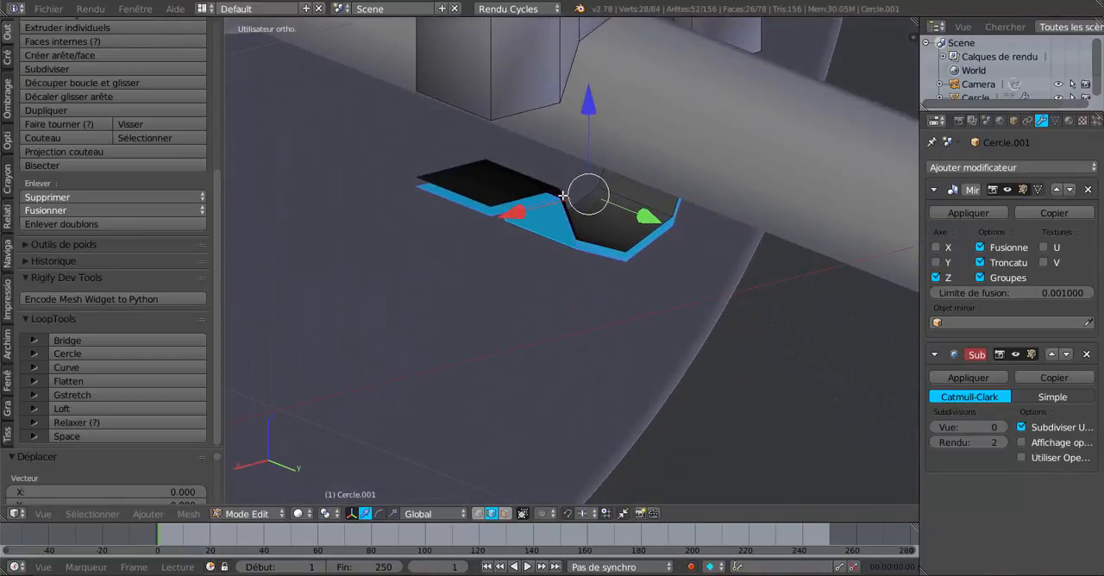
key(ctrl+z)
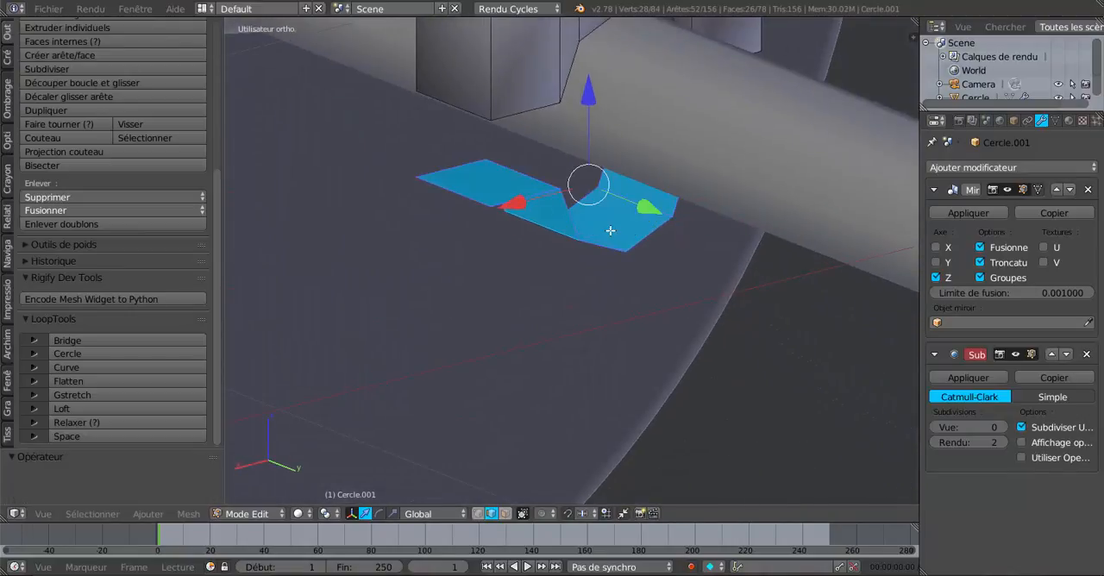
- Retry extruding the lower bracket's faces in place and shifting them further down along Z
middle_drag(610, 230, 613, 190)
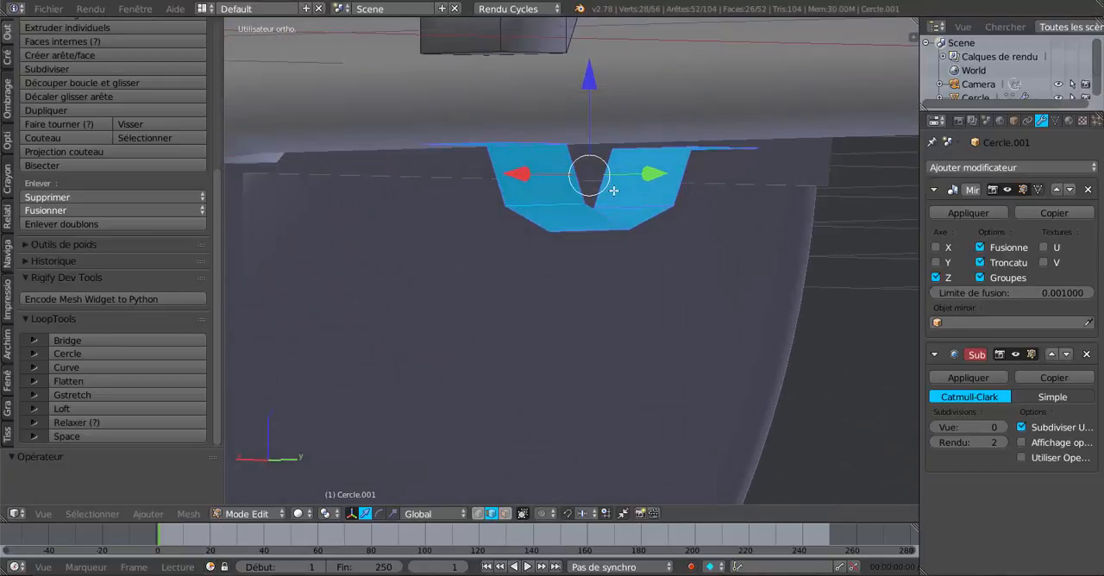
key(e)
right_click(606, 199)
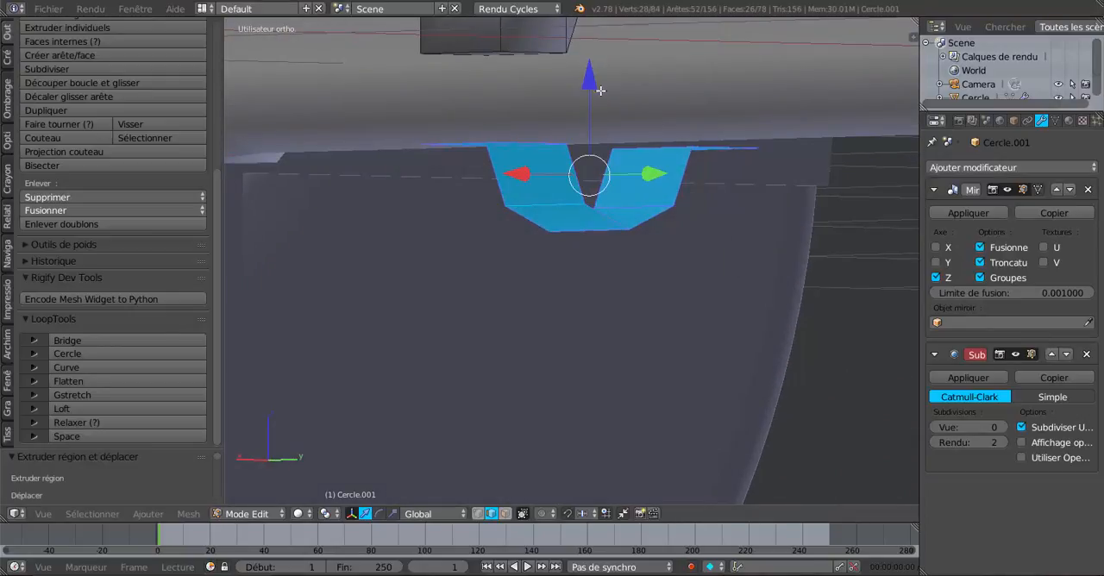
drag(593, 87, 592, 102)
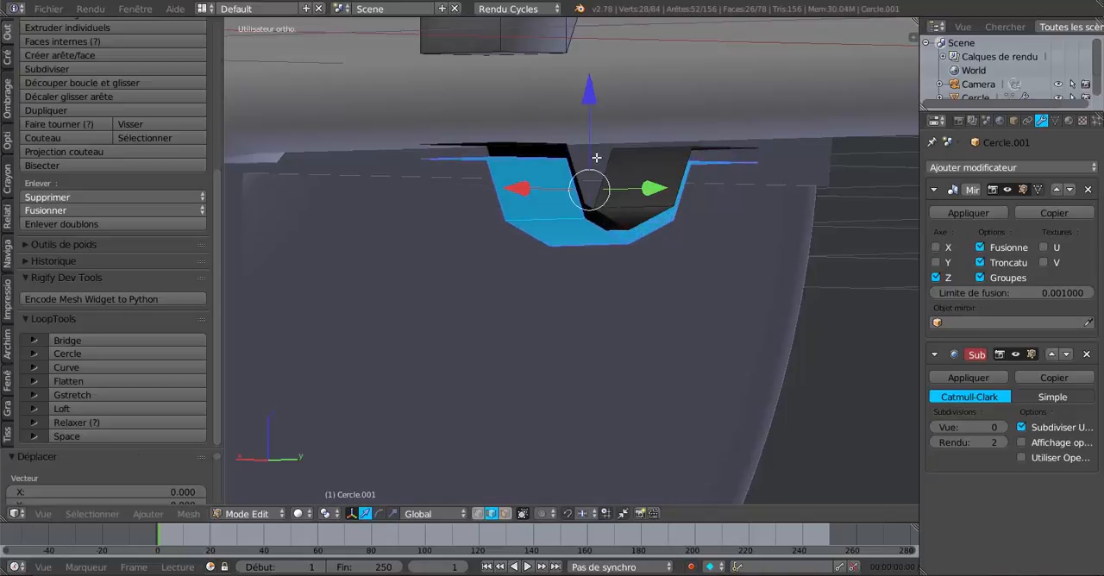
mouse_move(596, 158)
middle_down()
mouse_move(547, 121)
mouse_move(577, 148)
middle_up()
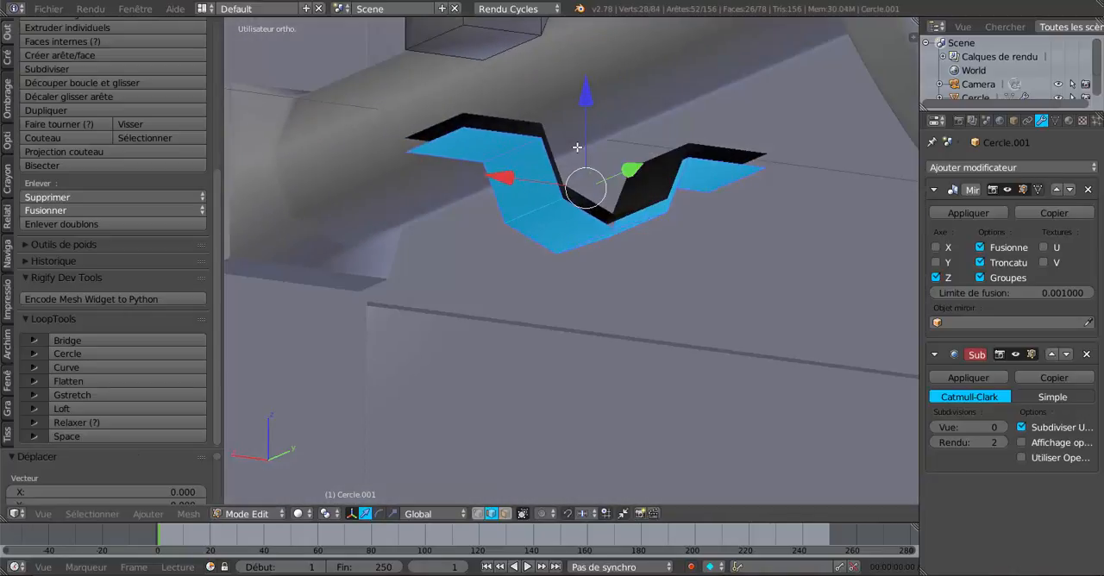
key(ctrl+z)
- Select the entire mesh of both bracket halves and remove its duplicate vertices
middle_drag(642, 219, 587, 221)
scroll(586, 220, up, 2)
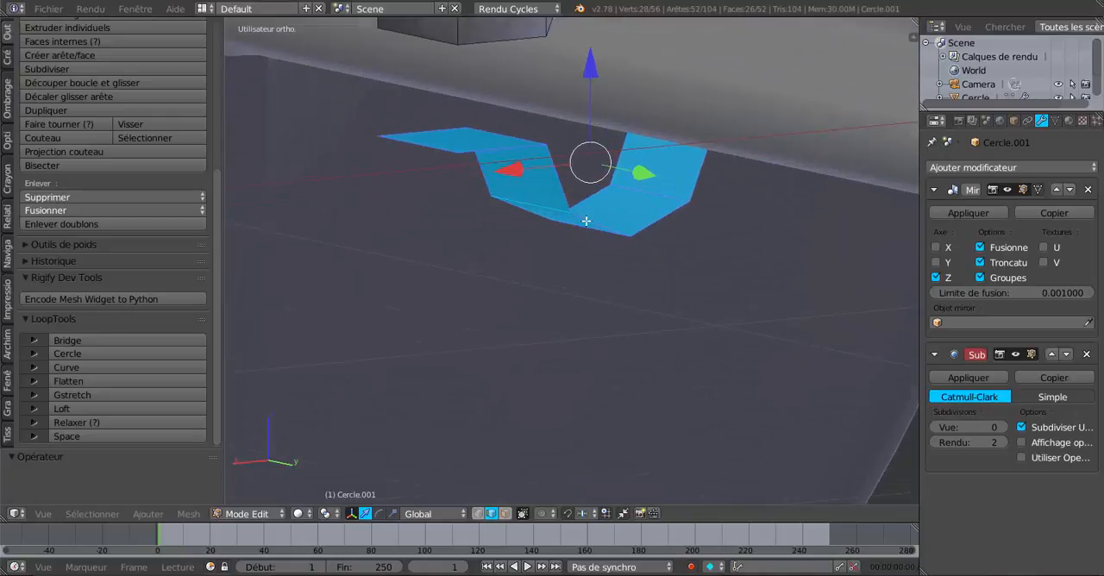
scroll(585, 218, down, 4)
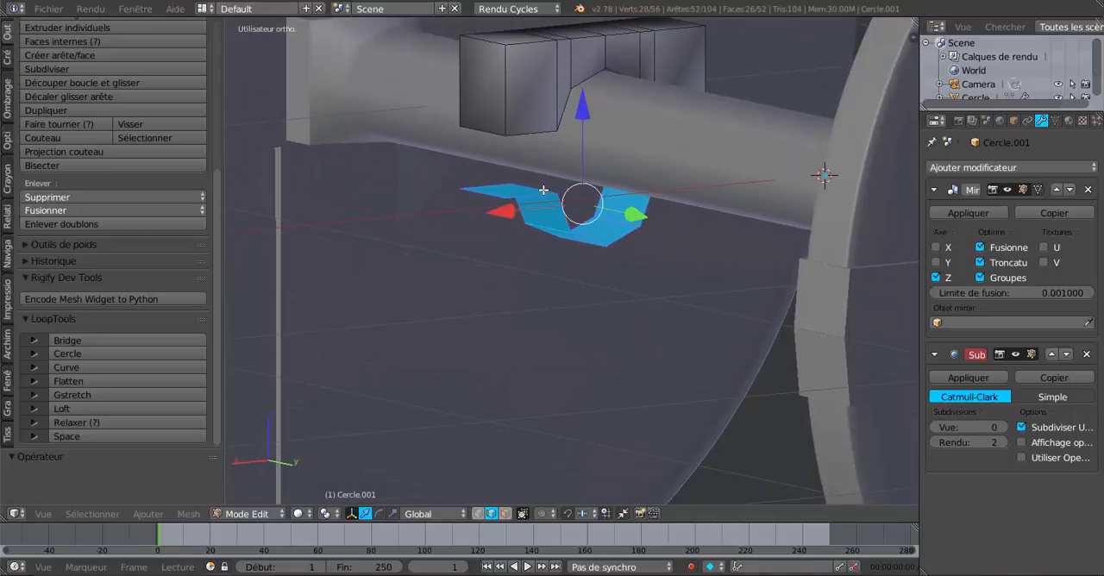
scroll(544, 190, down, 2)
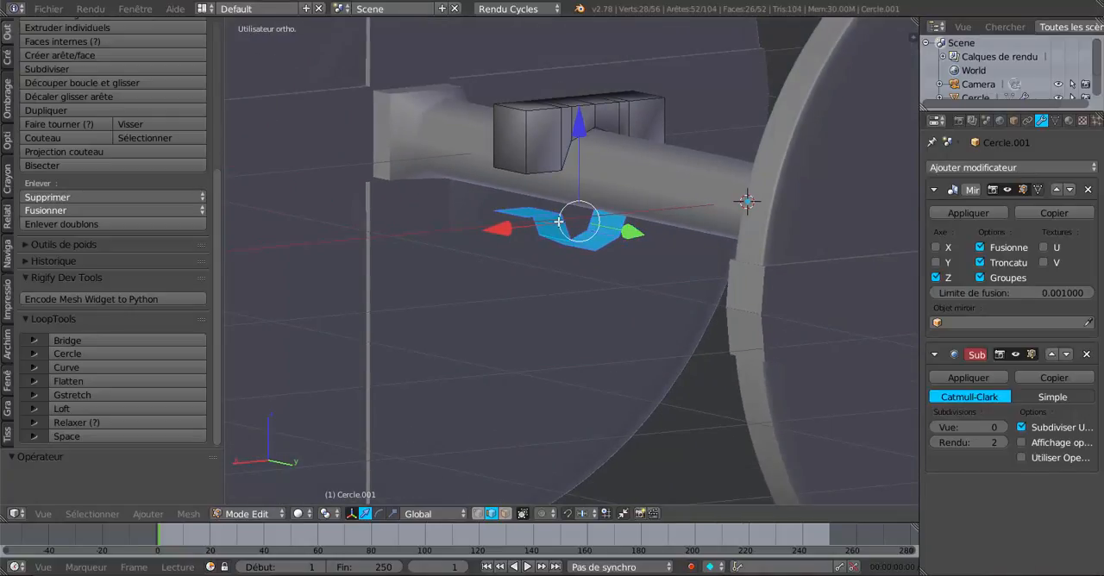
key(a)
key(a)
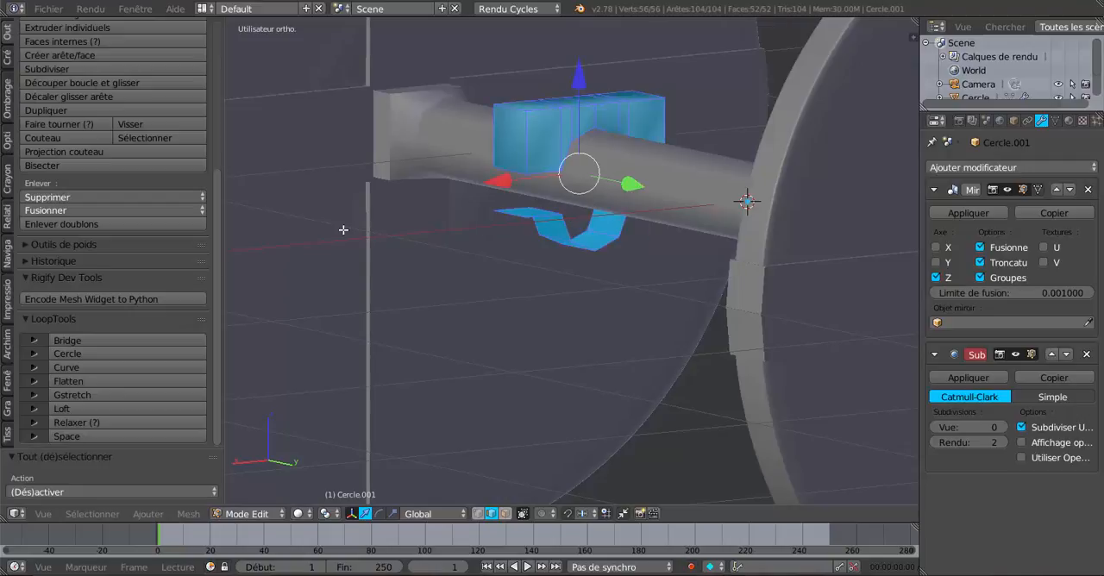
click(78, 224)
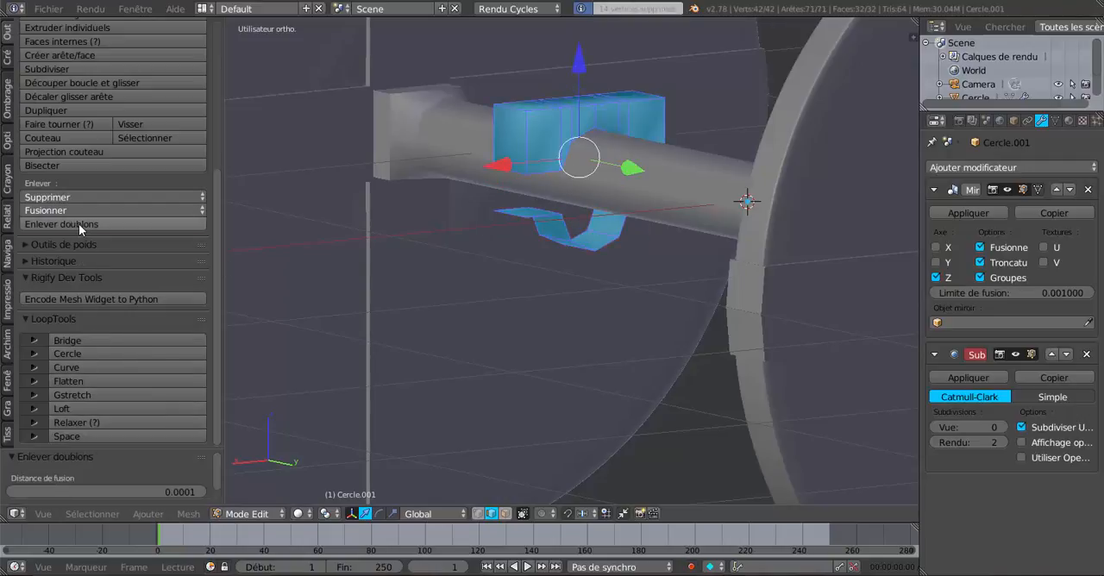
- Select all linked faces of the lower bracket, extrude them in place and shift them slightly down along Z to thicken the strap
right_click(586, 244)
key(ctrl+l)
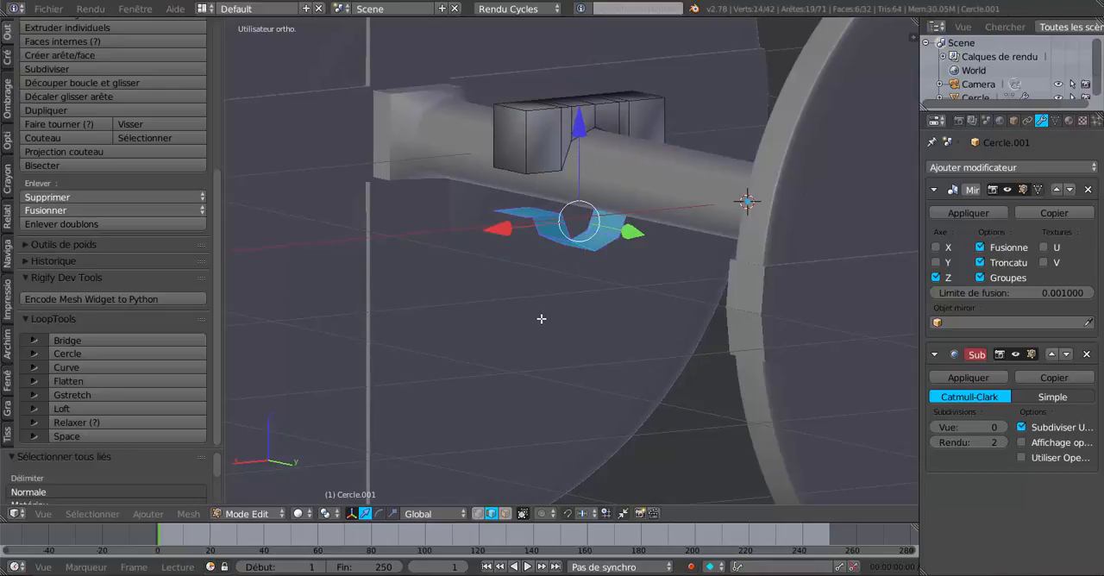
scroll(562, 310, up, 2)
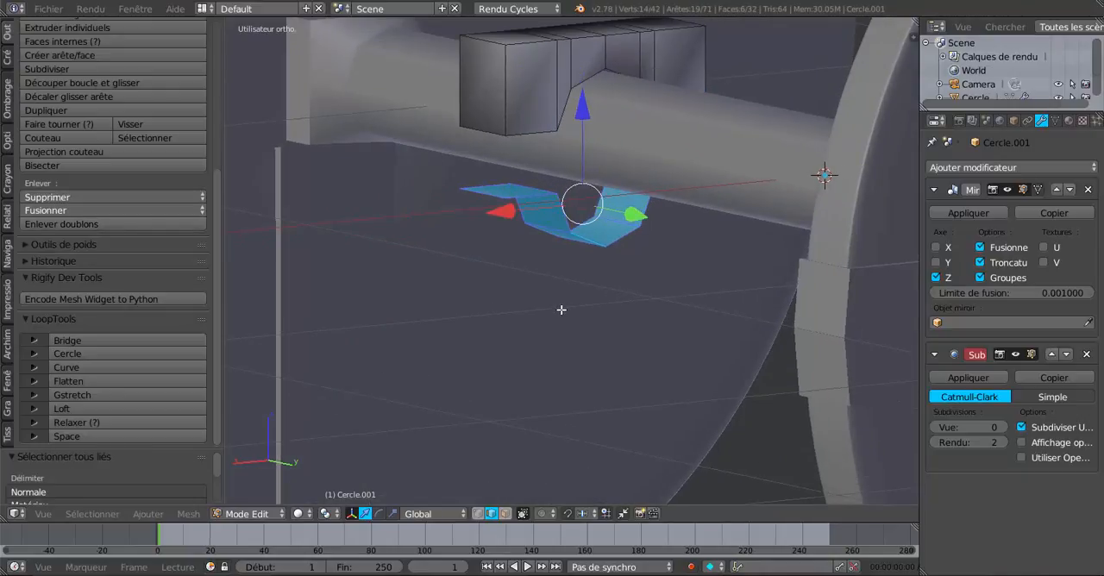
key(e)
right_click(562, 309)
drag(587, 106, 586, 117)
- Deselect the strap's two outer flange faces and widen the remaining curved underside faces slightly by scaling along X
middle_drag(580, 130, 537, 154)
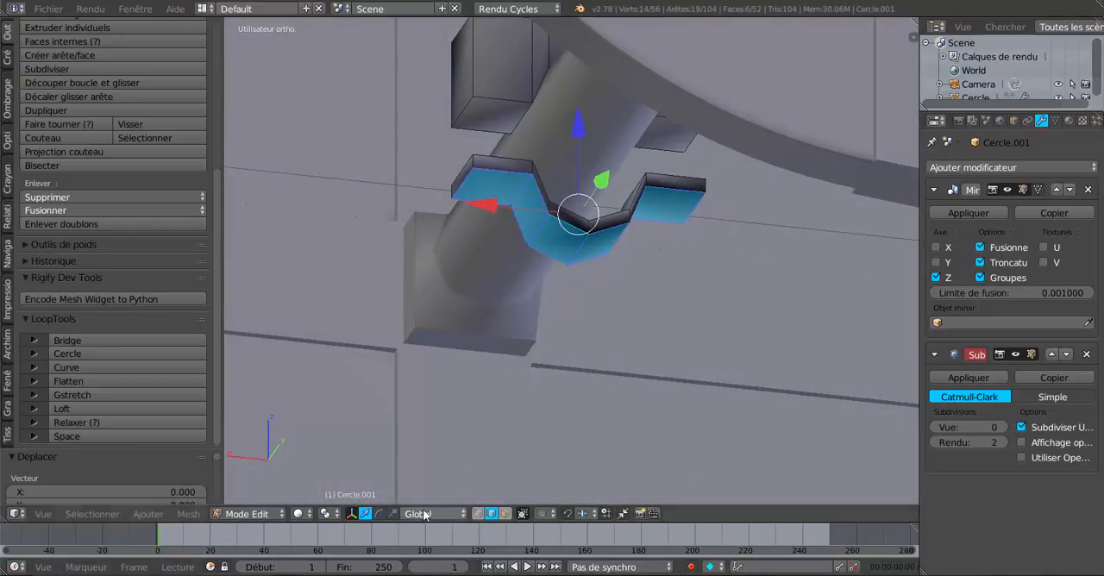
click(394, 516)
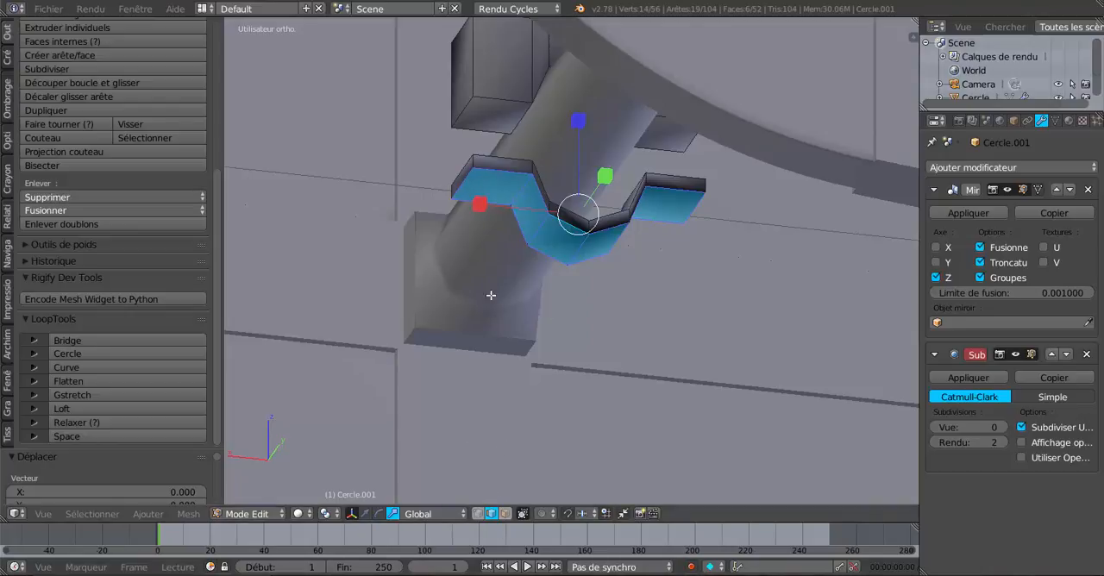
shift+right_click(466, 178)
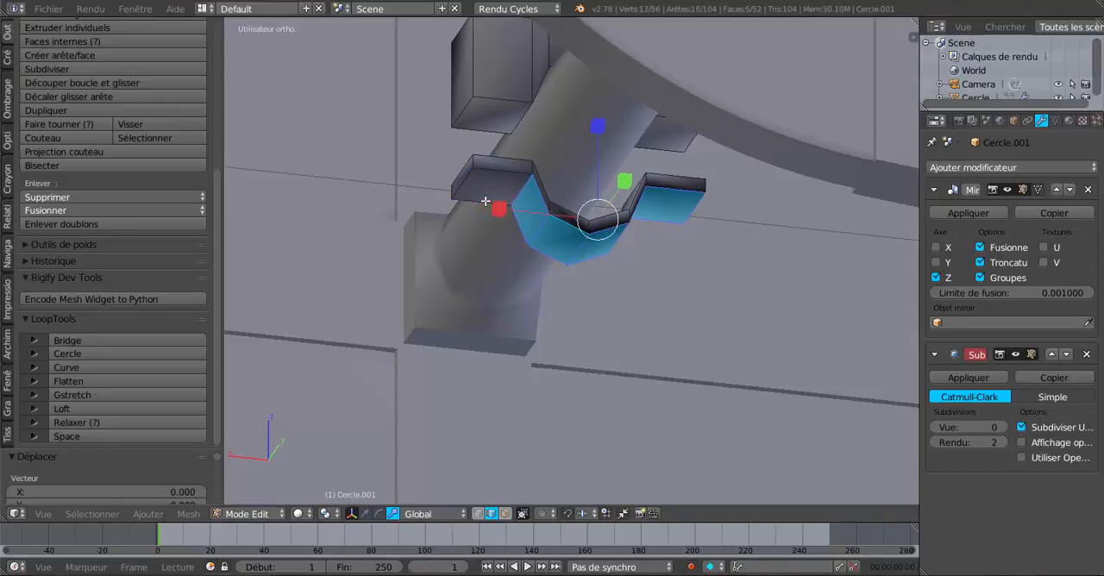
shift+right_click(663, 190)
middle_drag(657, 223, 622, 232)
key(s)
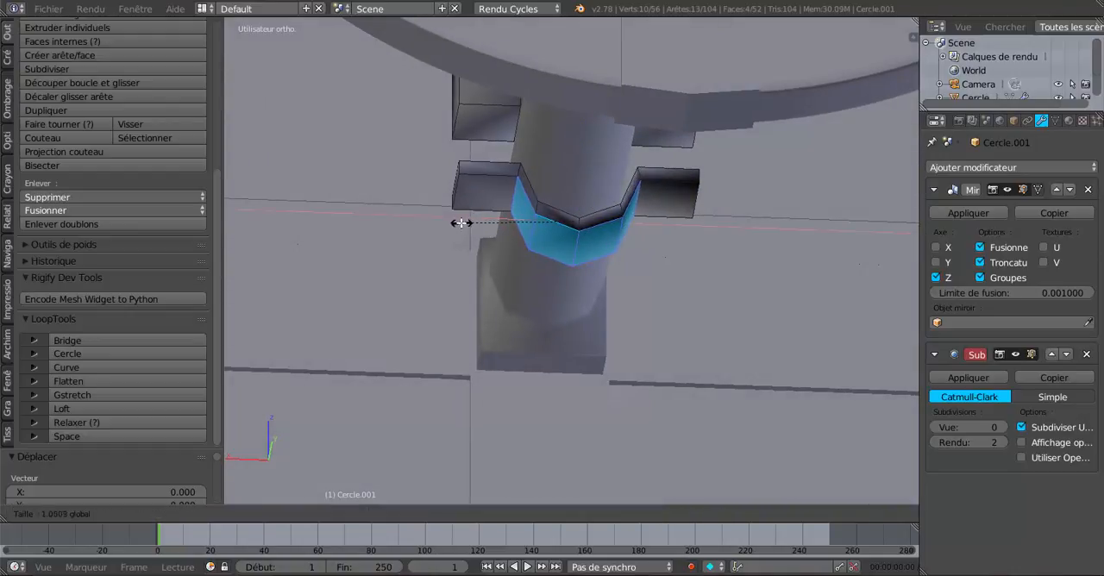
click(455, 227)
key(Tab)
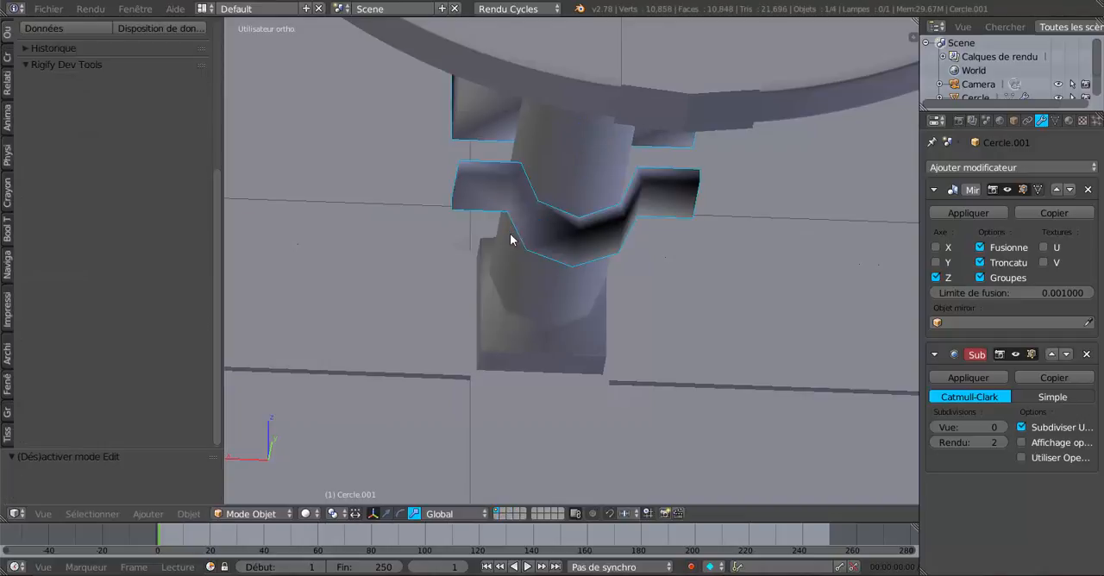
scroll(636, 275, up, 8)
key(Tab)
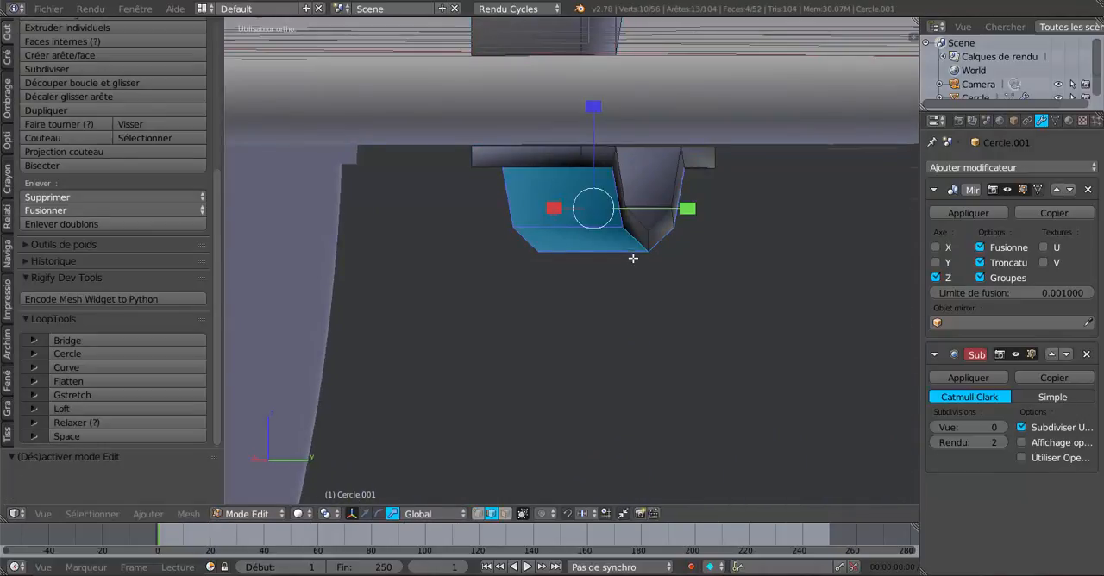
- Select the entire mesh of both bracket halves and recalculate its normals
middle_drag(634, 256, 620, 252)
scroll(619, 251, down, 3)
key(a)
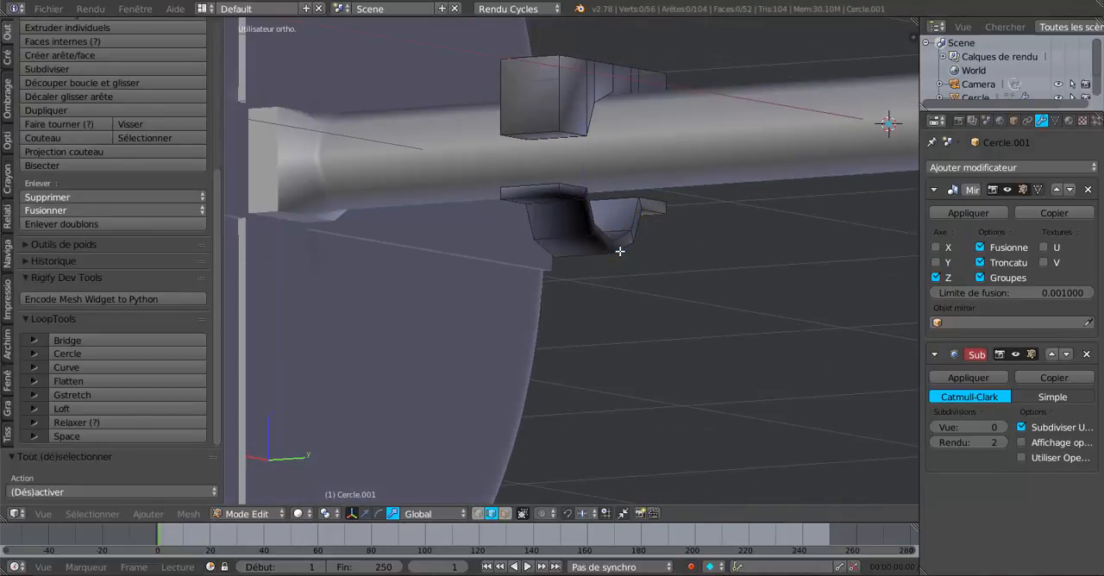
key(a)
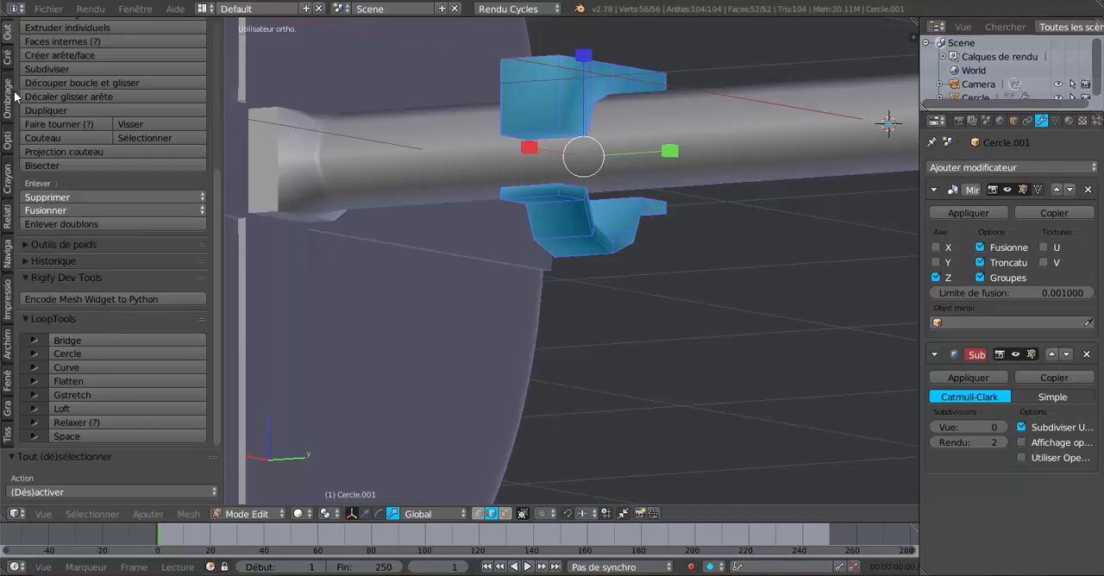
scroll(43, 172, up, 7)
scroll(63, 234, down, 4)
scroll(63, 235, down, 3)
click(8, 100)
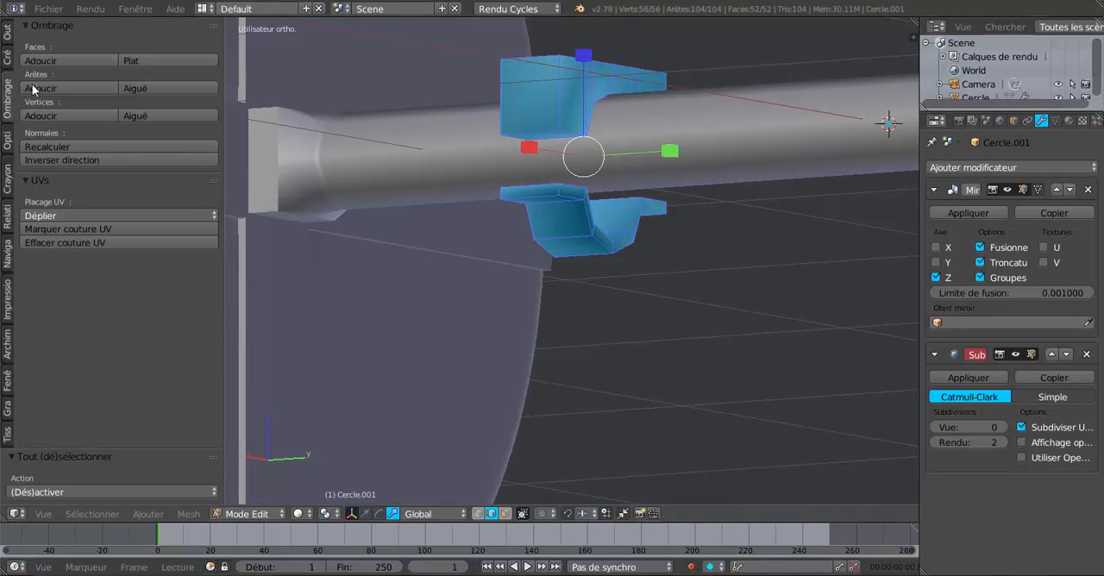
click(77, 149)
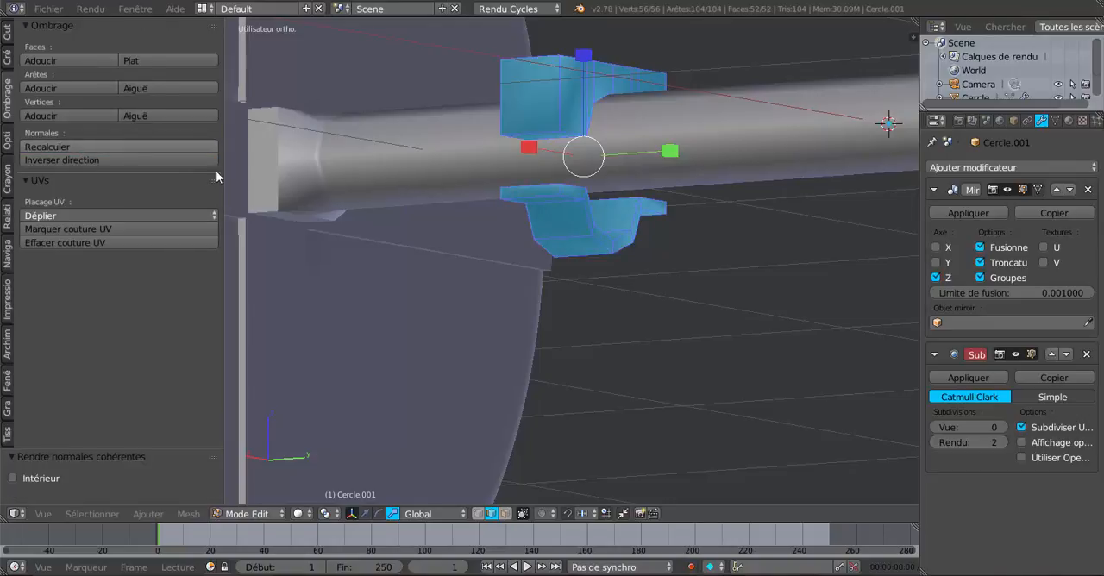
key(Tab)
key(Tab)
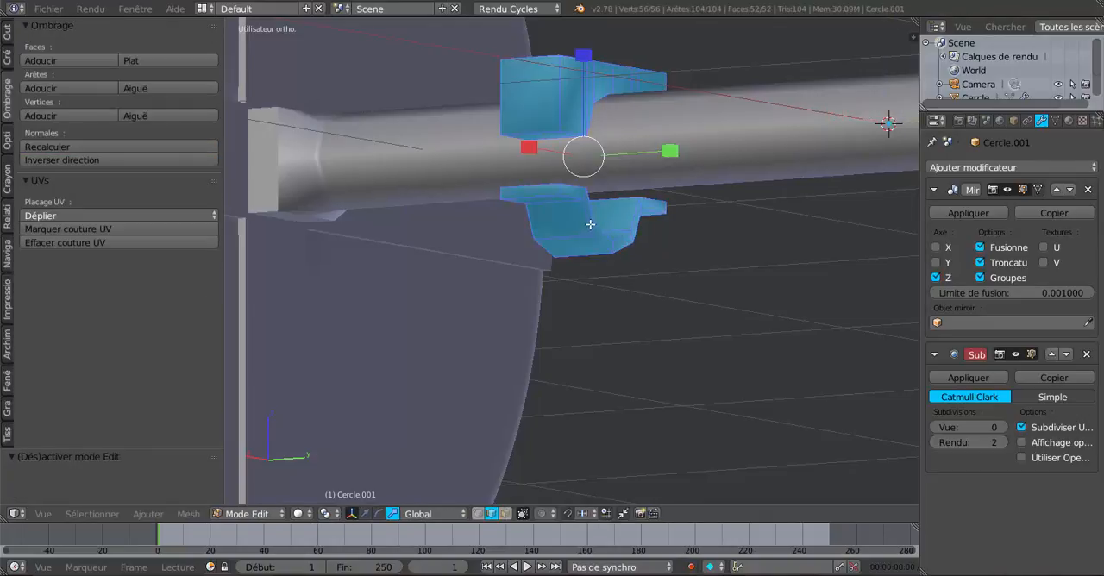
- Set the Subdivision Surface modifier's viewport level to 1
middle_drag(591, 226, 590, 180)
scroll(587, 235, up, 2)
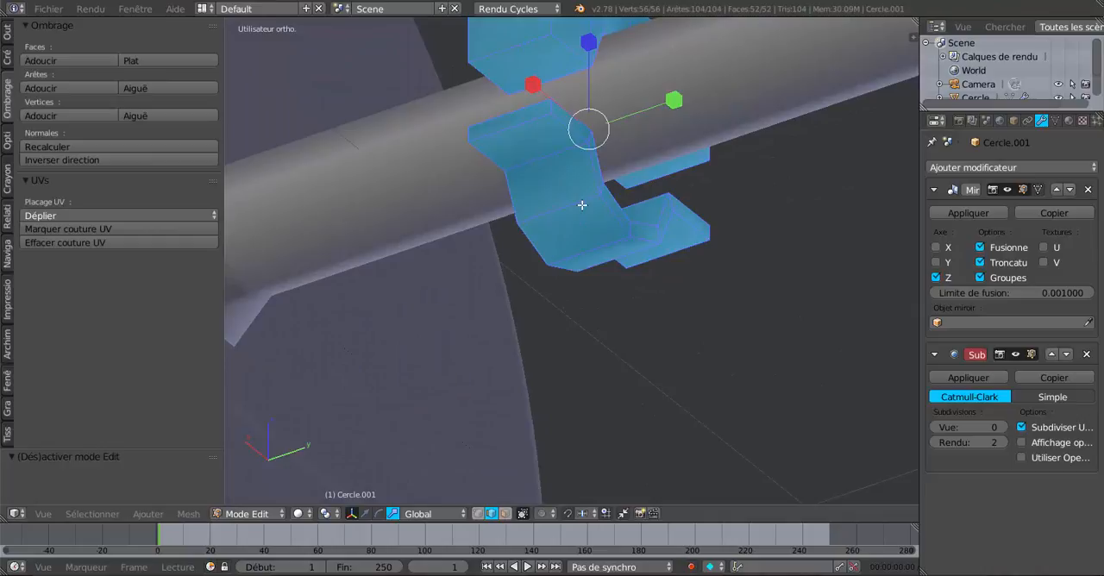
click(1003, 427)
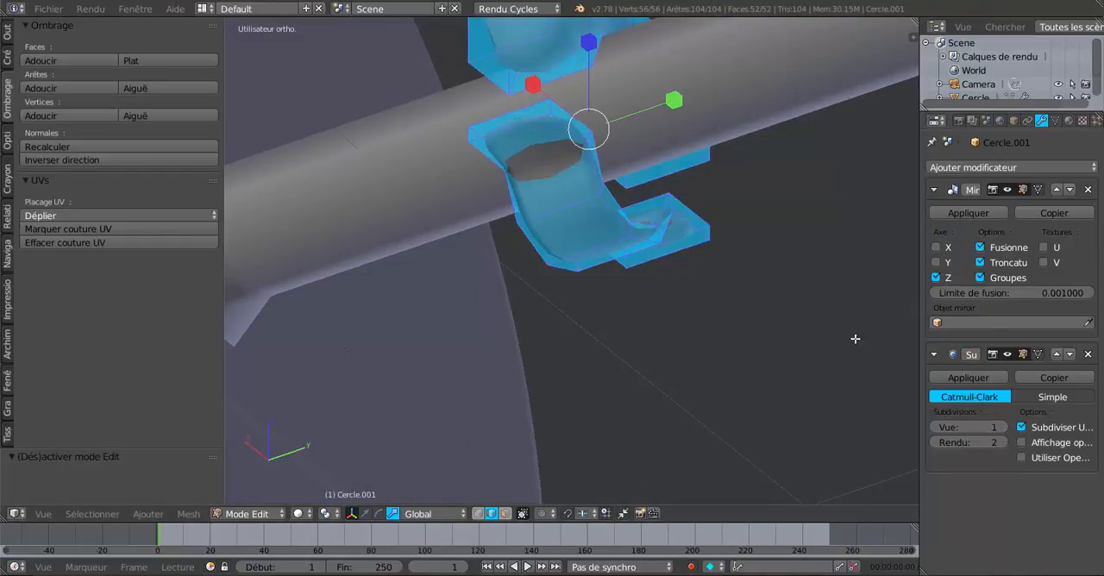
- Add two lengthwise edge loops to the lower strap, sliding one close to each long side edge
alt+right_click(580, 206)
key(g)
key(g)
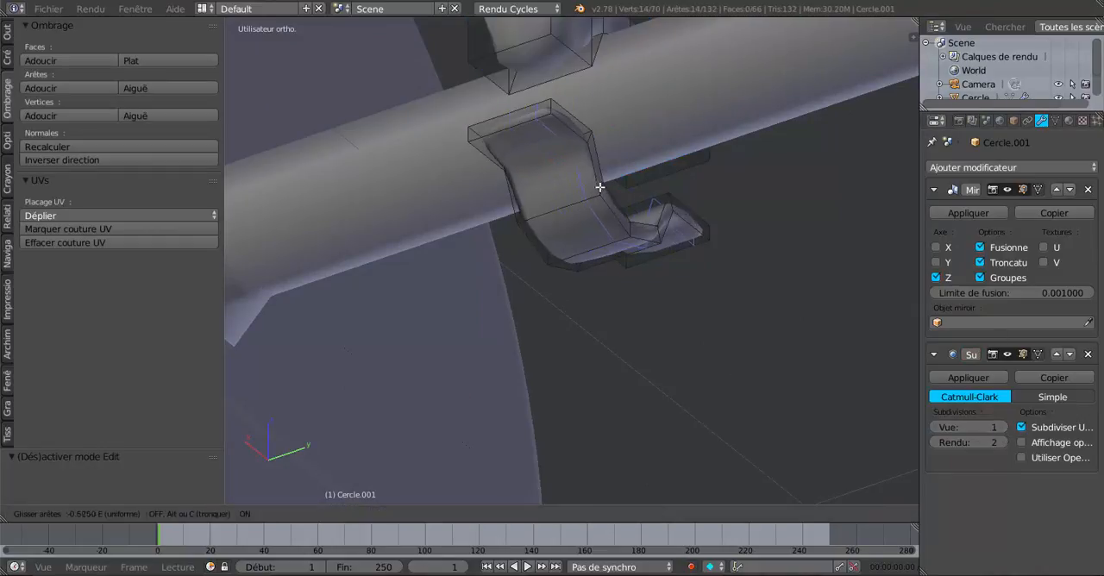
click(609, 187)
key(ctrl+r)
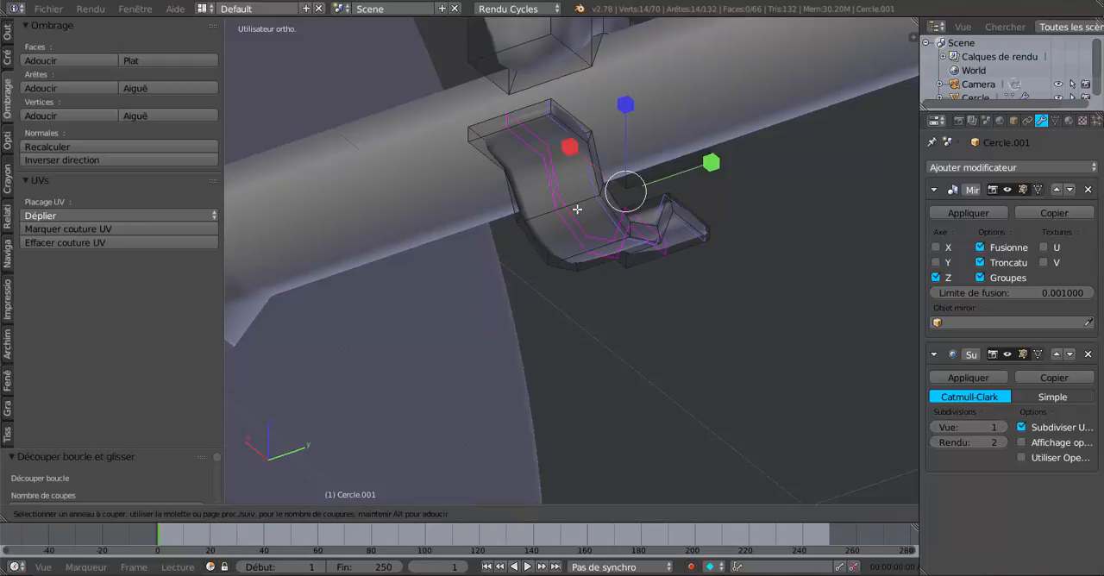
click(579, 215)
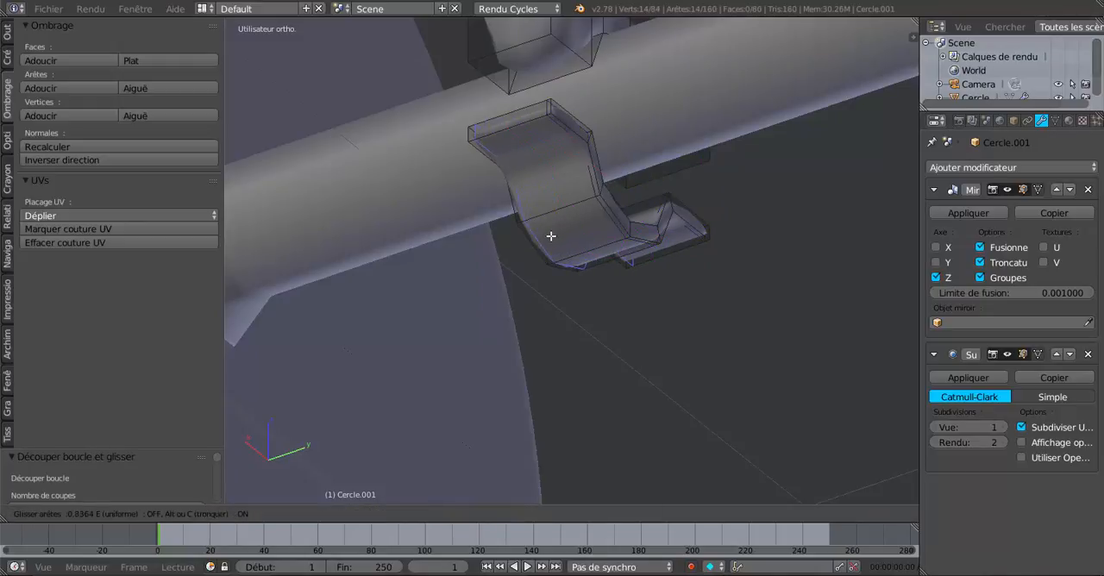
click(551, 238)
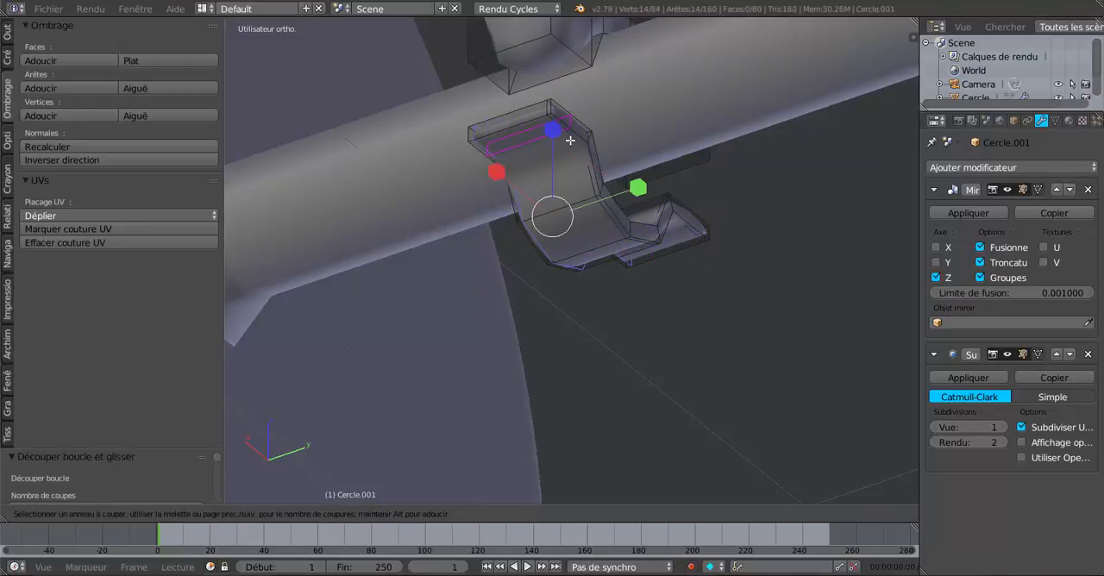
- Add one crosswise edge loop close to each outer end of the lower strap's flanges
key(ctrl+r)
click(571, 134)
click(569, 114)
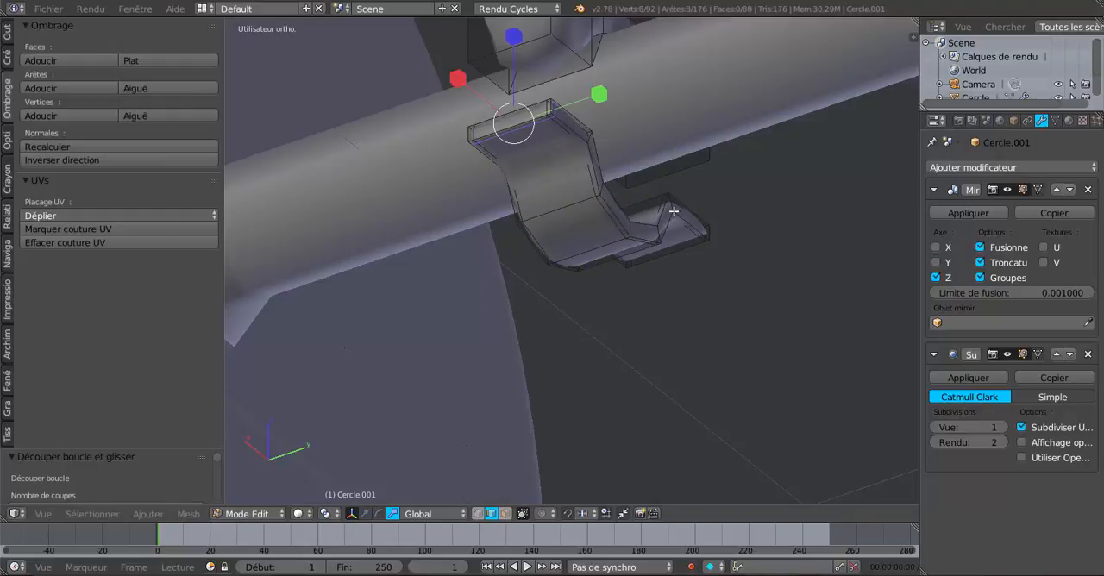
key(ctrl+r)
click(699, 219)
click(713, 230)
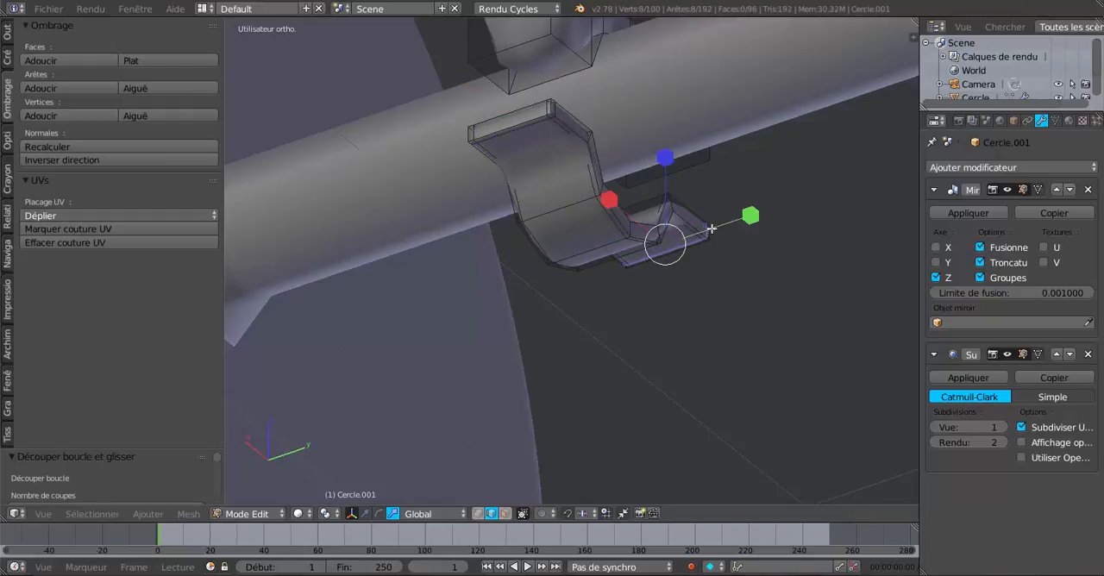
- Try adding a crosswise edge loop to each flange of the lower strap inside its outer end, and undo both cuts
middle_drag(713, 230, 592, 232)
key(ctrl+r)
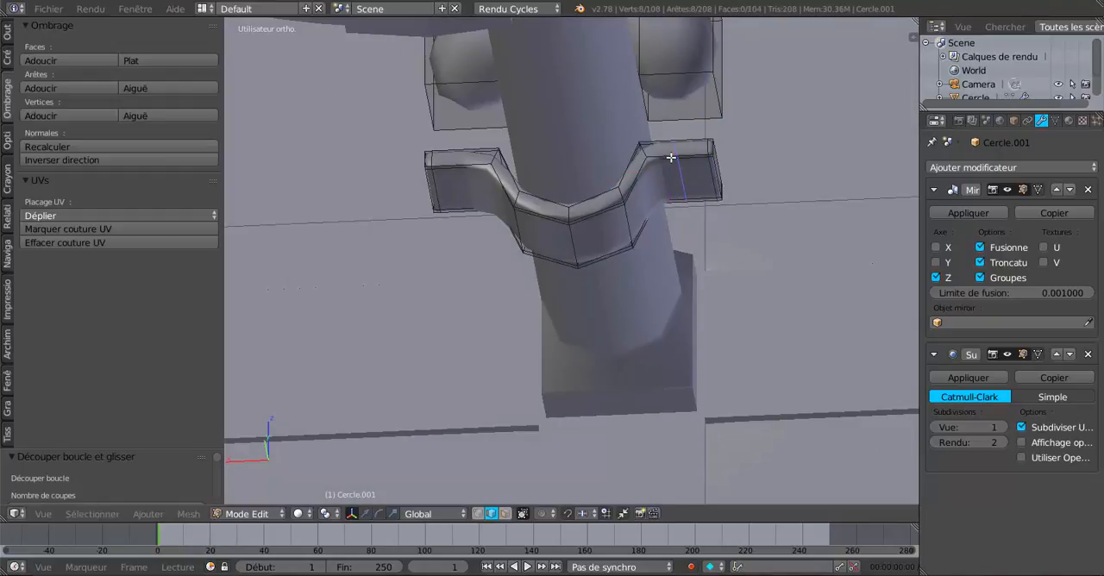
click(670, 159)
click(621, 168)
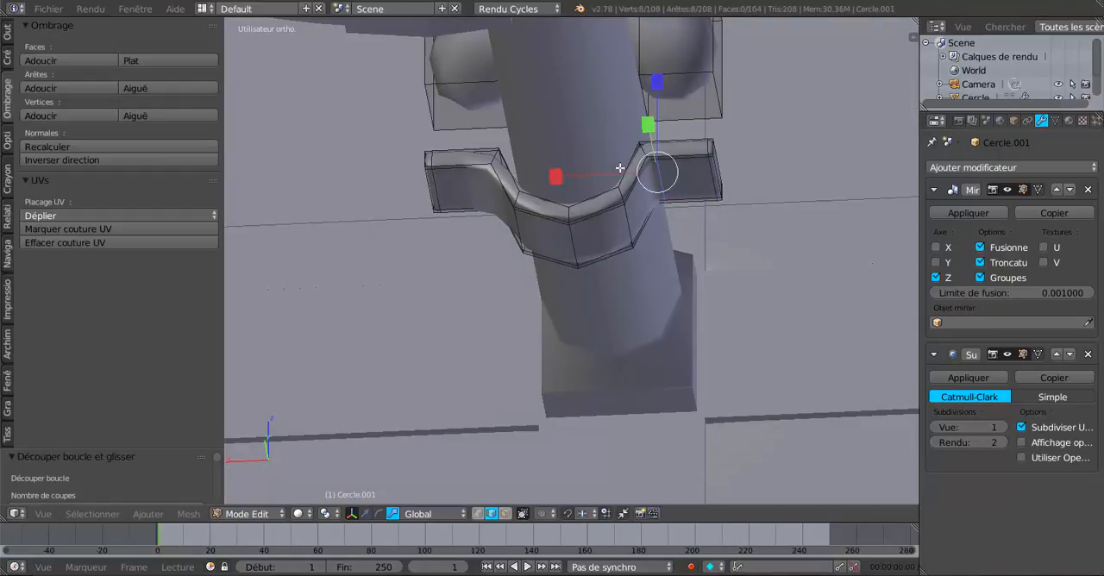
key(ctrl+r)
click(471, 162)
click(470, 162)
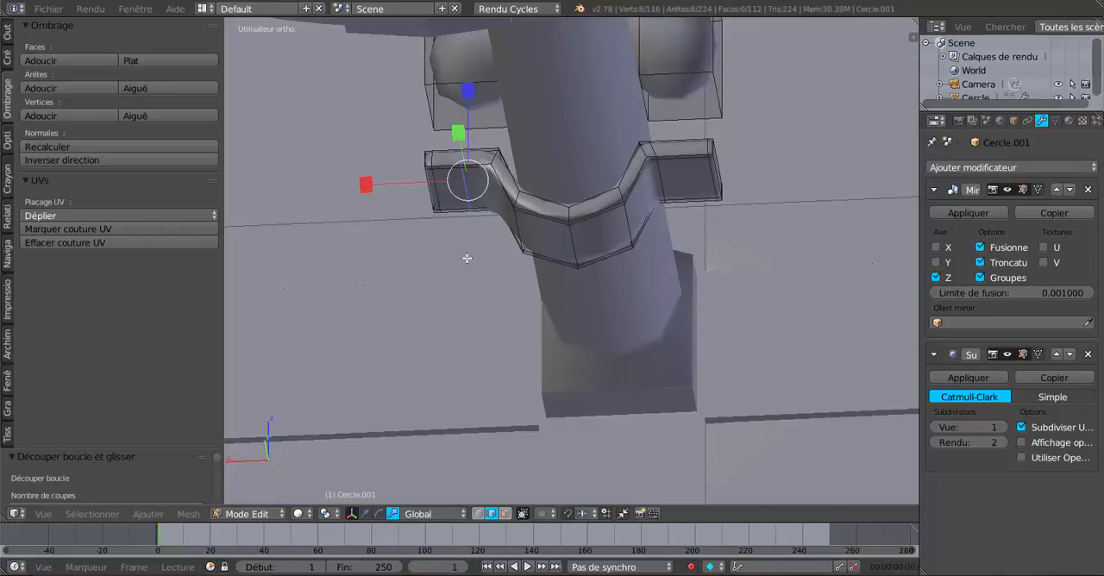
key(ctrl+z)
key(ctrl+z)
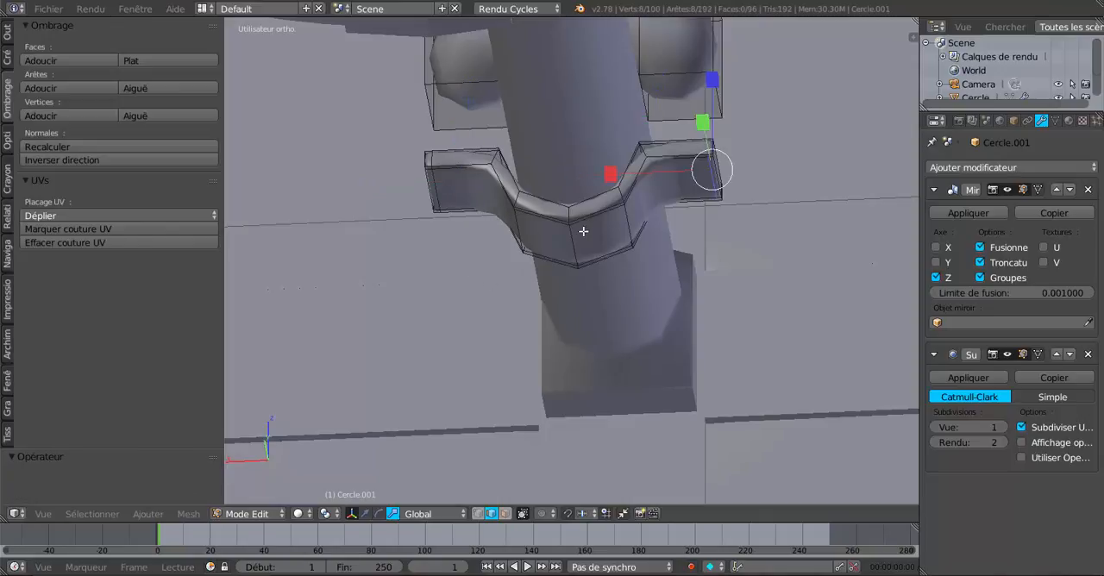
- Add two lengthwise edge loops to the upper bracket block, sliding one close to each long side edge
middle_drag(584, 232, 548, 135)
key(ctrl+r)
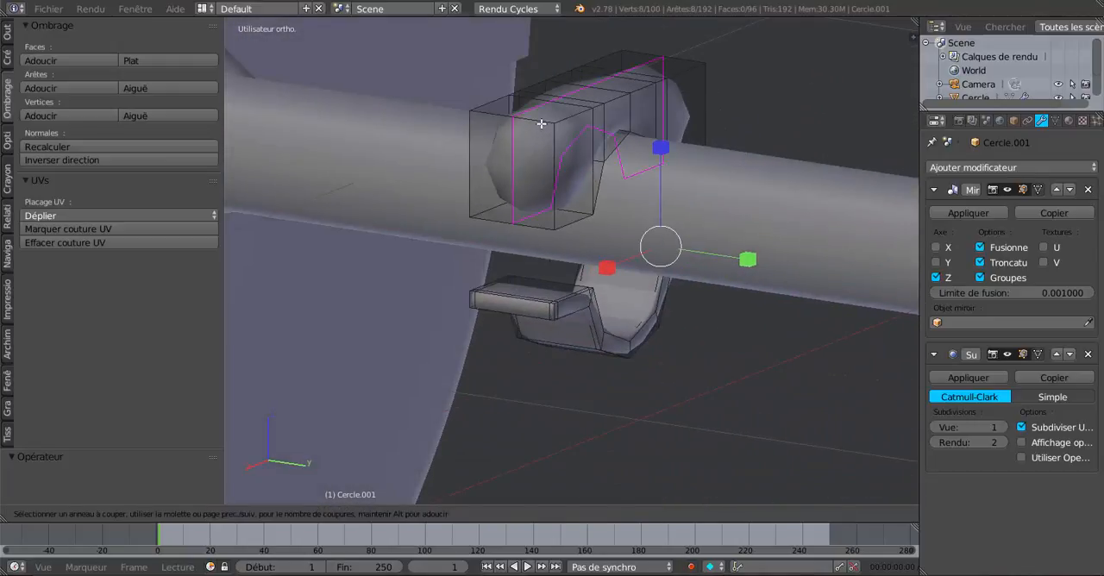
click(539, 118)
click(580, 130)
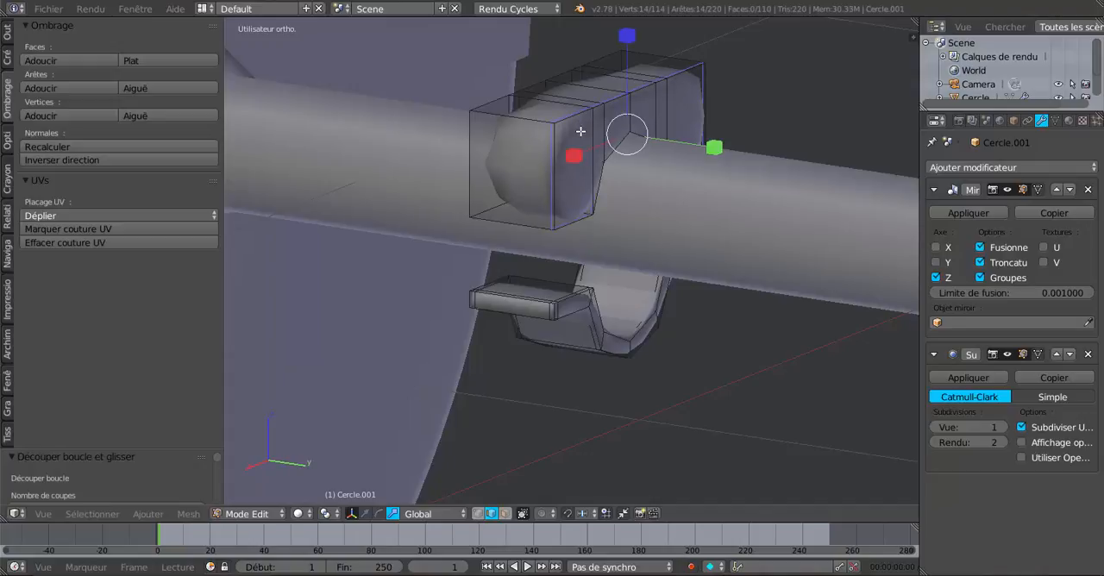
key(ctrl+r)
click(525, 112)
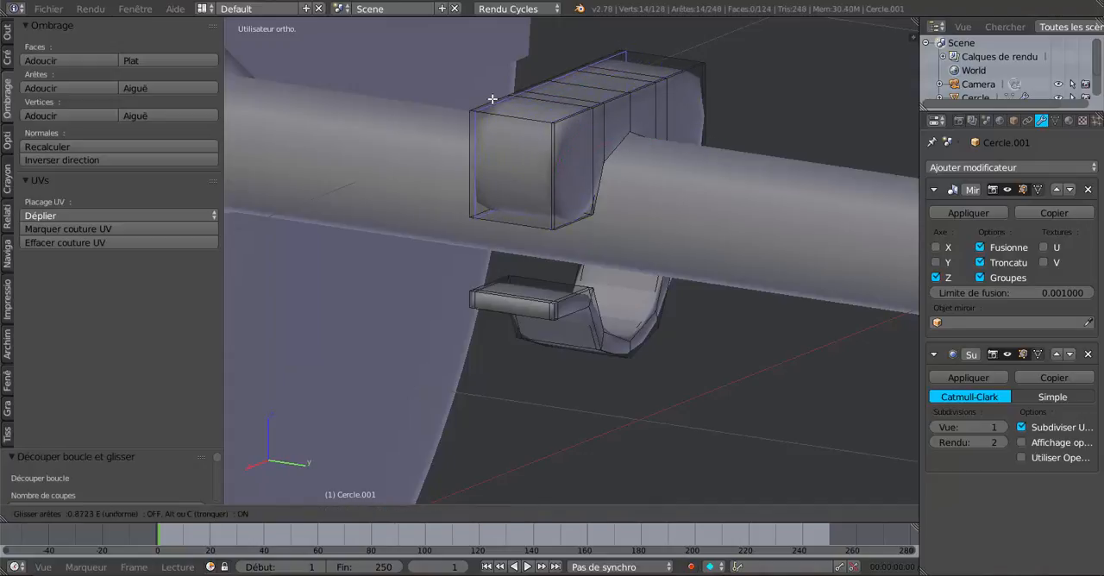
click(487, 103)
- Add one crosswise edge loop close to each outer end of the upper bracket block
key(ctrl+r)
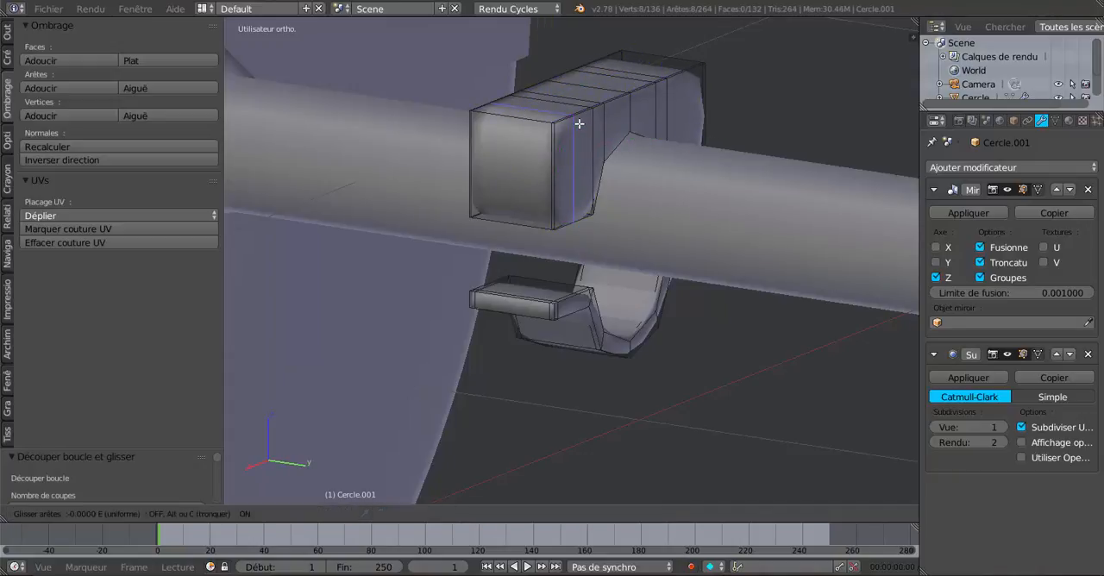
click(564, 124)
click(566, 130)
middle_drag(572, 140, 589, 164)
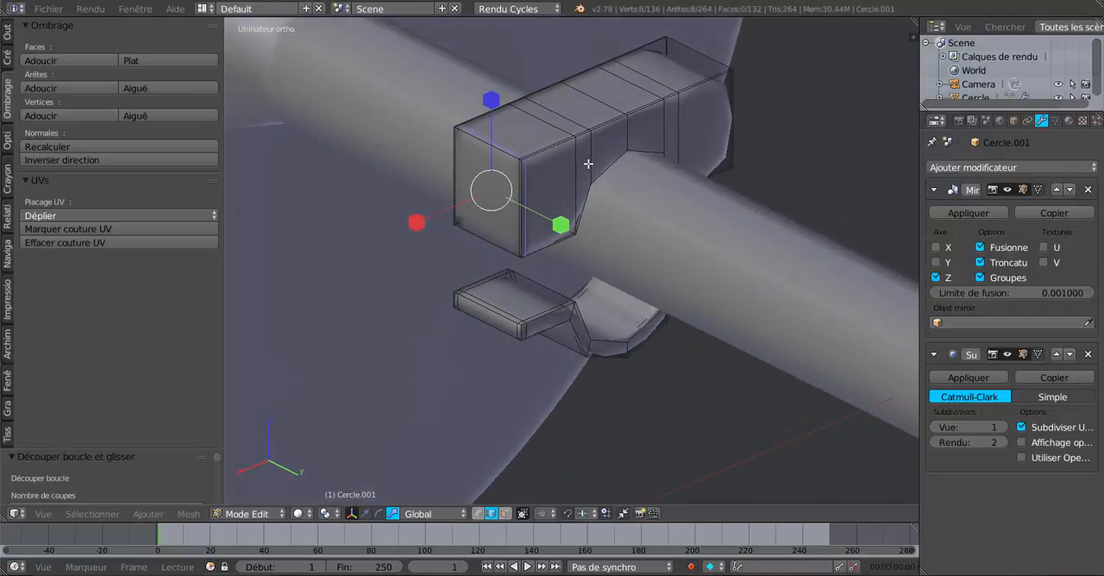
key(ctrl+r)
click(702, 87)
click(697, 97)
middle_drag(696, 99, 708, 85)
- Add a horizontal edge loop around the upper bracket block and slide it all the way up to the top edge
scroll(642, 123, up, 2)
key(ctrl+r)
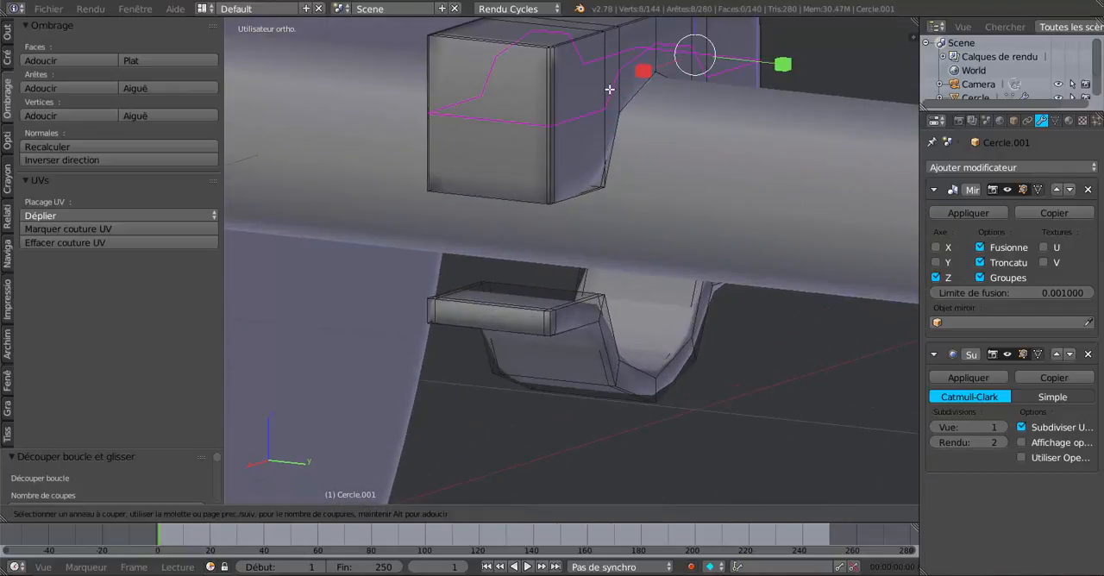
click(609, 94)
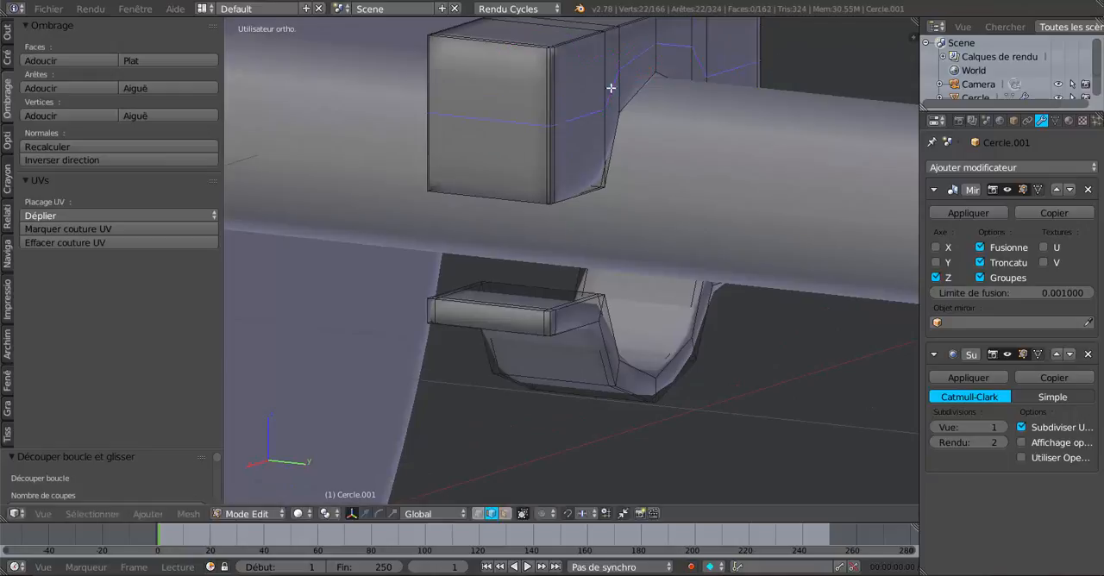
click(623, 494)
shift+middle_drag(705, 387, 695, 462)
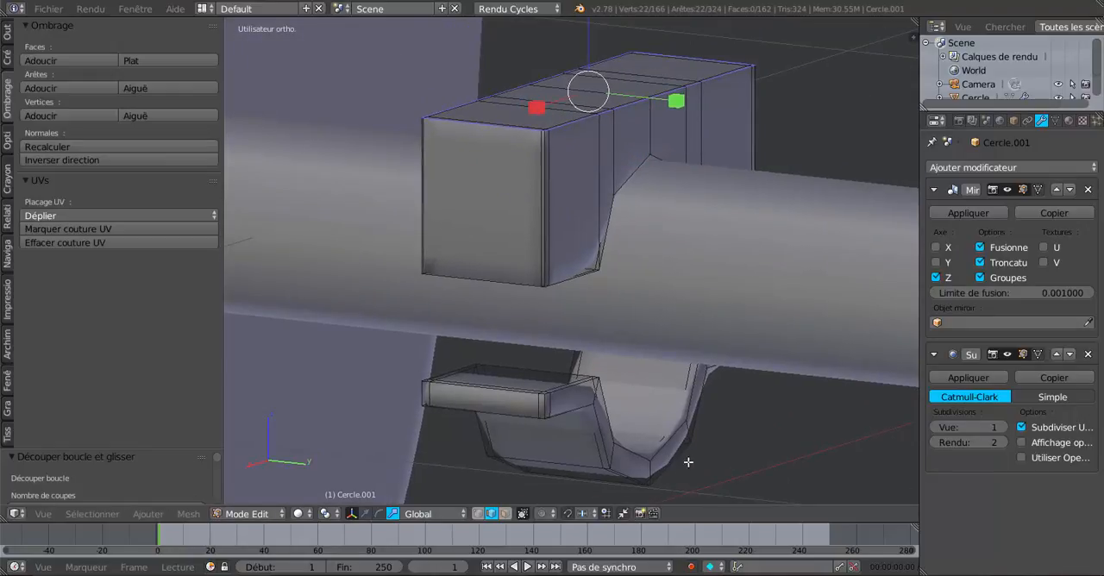
- Move the horizontal edge loop on the upper bracket slightly down along Z, just below the top edge
click(365, 514)
scroll(559, 328, down, 2)
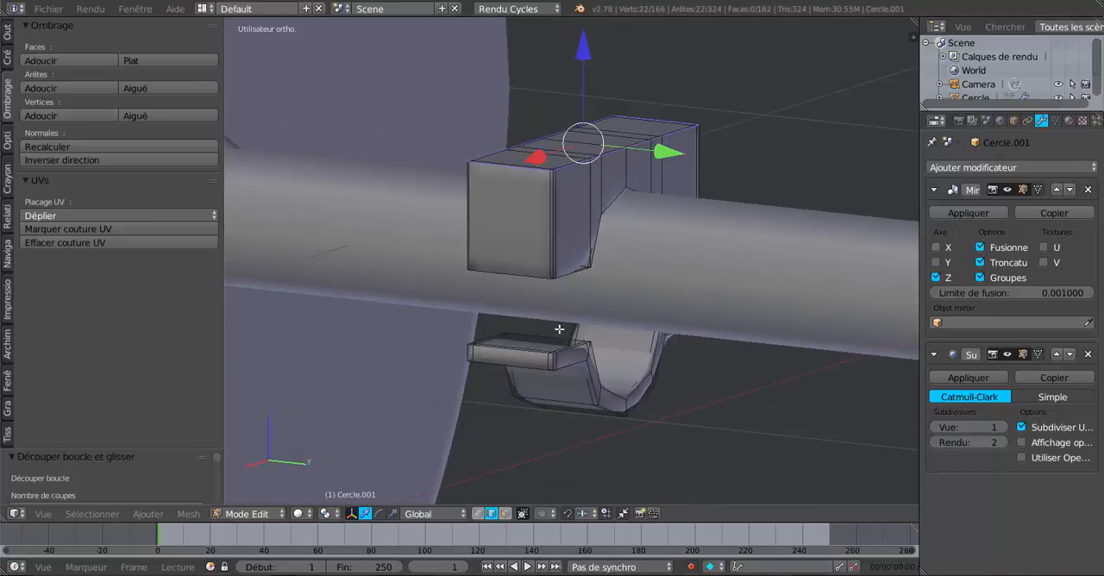
drag(585, 62, 590, 40)
scroll(579, 78, up, 1)
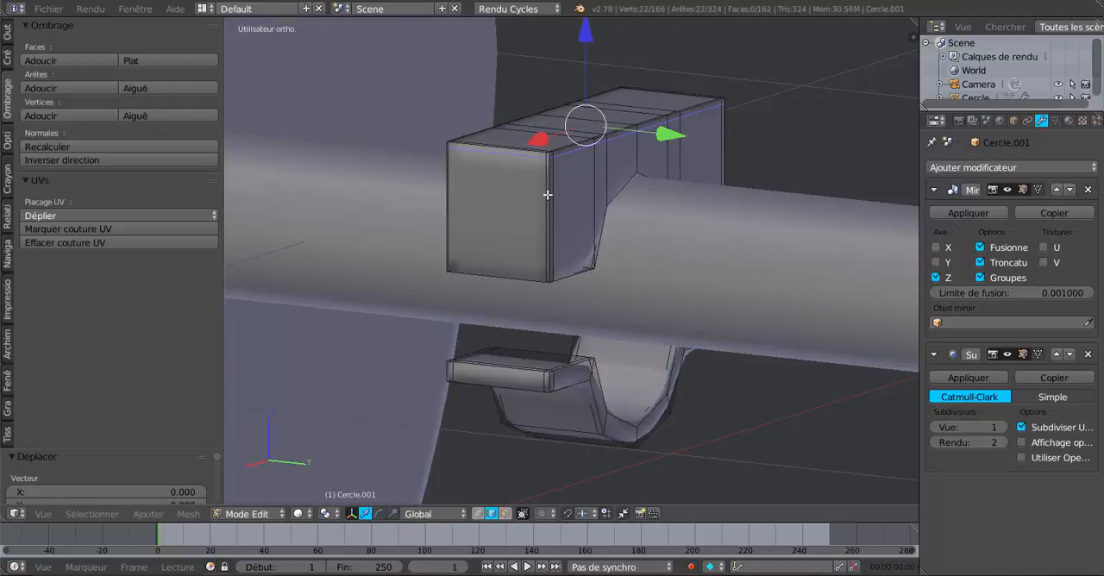
- Add a horizontal edge loop around the upper bracket block, slid close to its bottom edge and axle notch
key(ctrl+r)
click(559, 212)
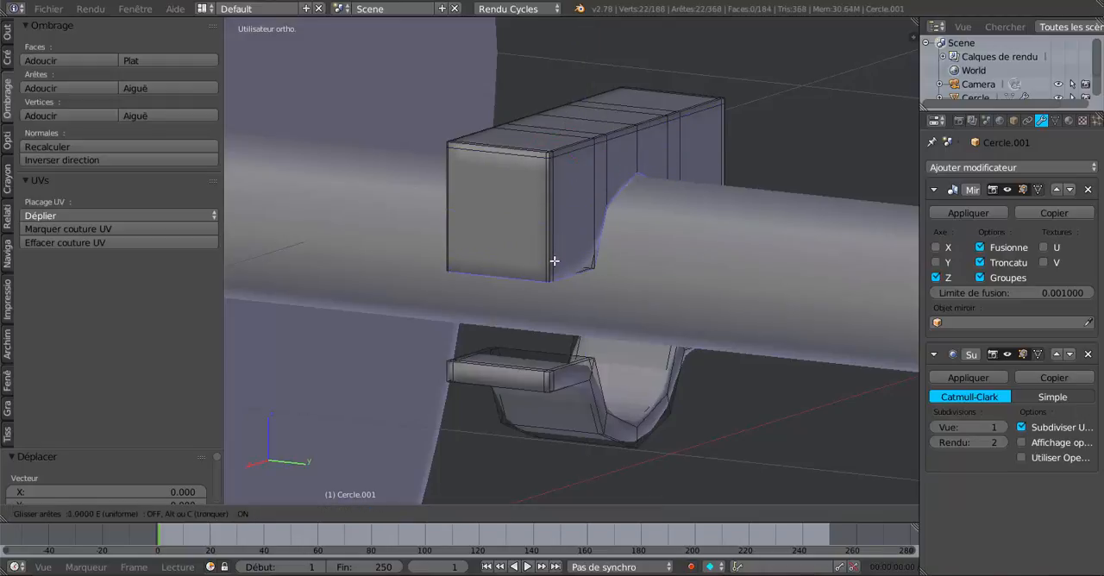
click(553, 270)
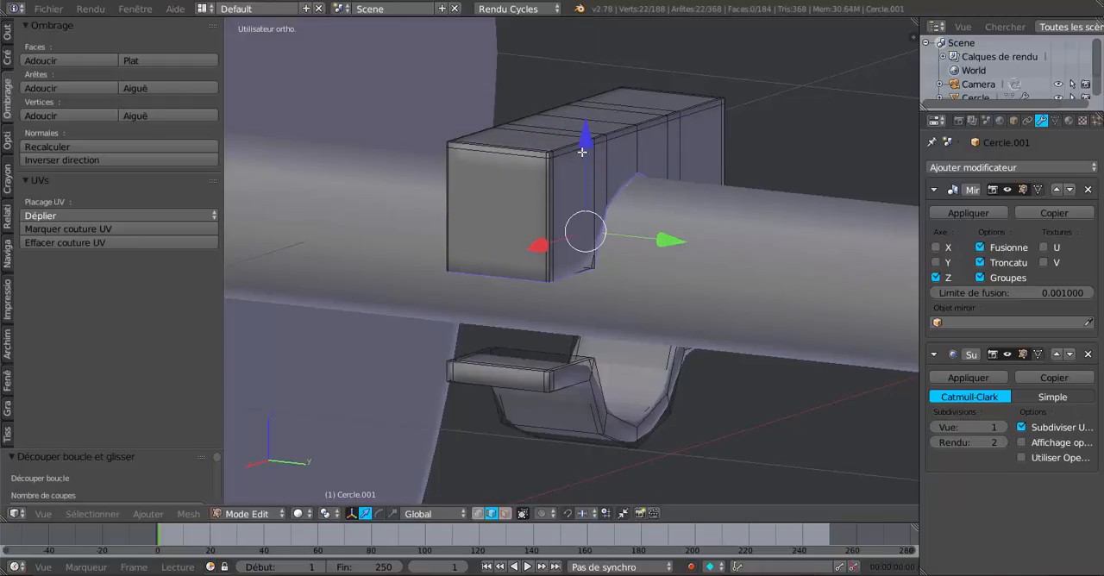
key(Tab)
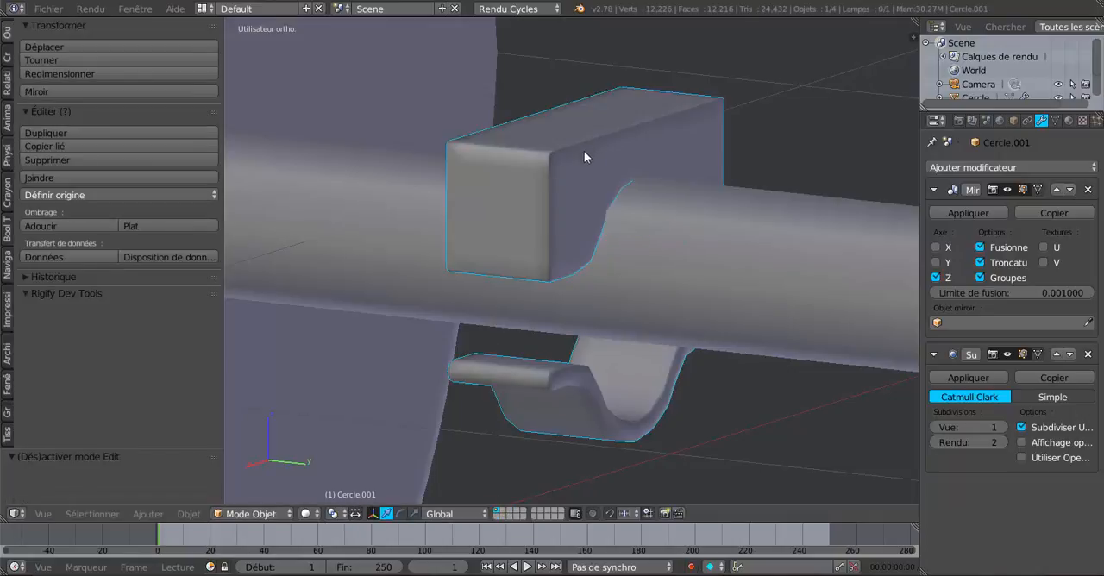
- Add a crosswise edge loop on each side of the upper bracket block, close to the outer corners of the axle notch
middle_drag(585, 151, 507, 205)
scroll(474, 267, up, 5)
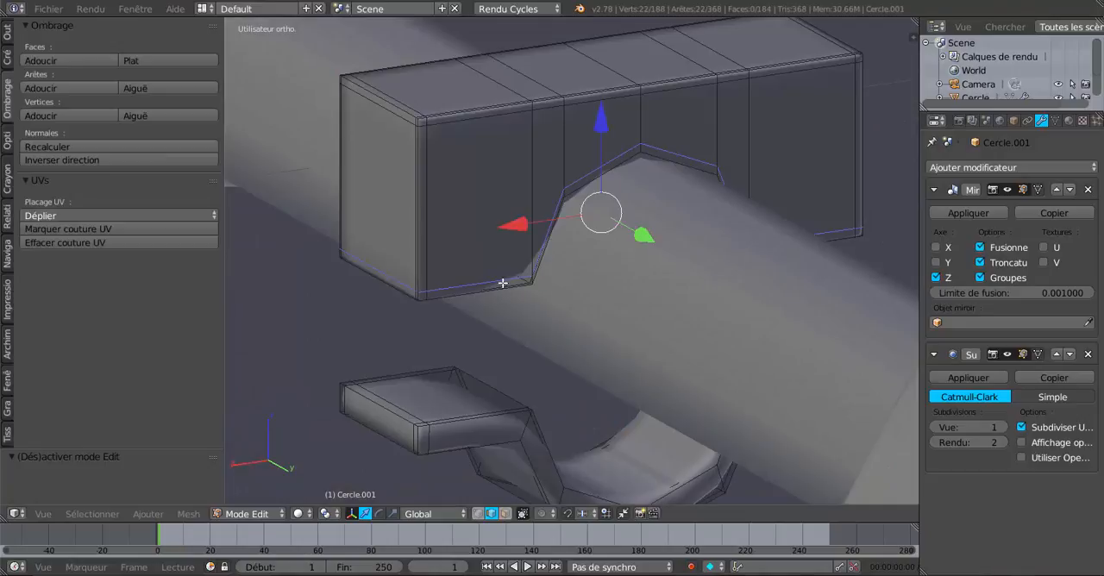
key(ctrl+r)
click(506, 281)
click(577, 250)
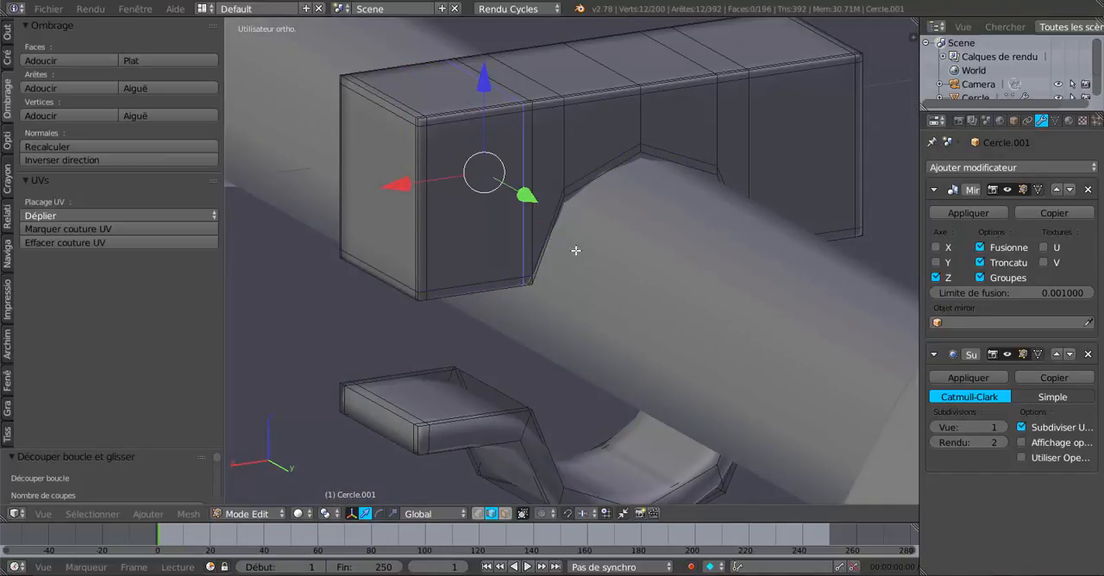
middle_drag(789, 72, 720, 167)
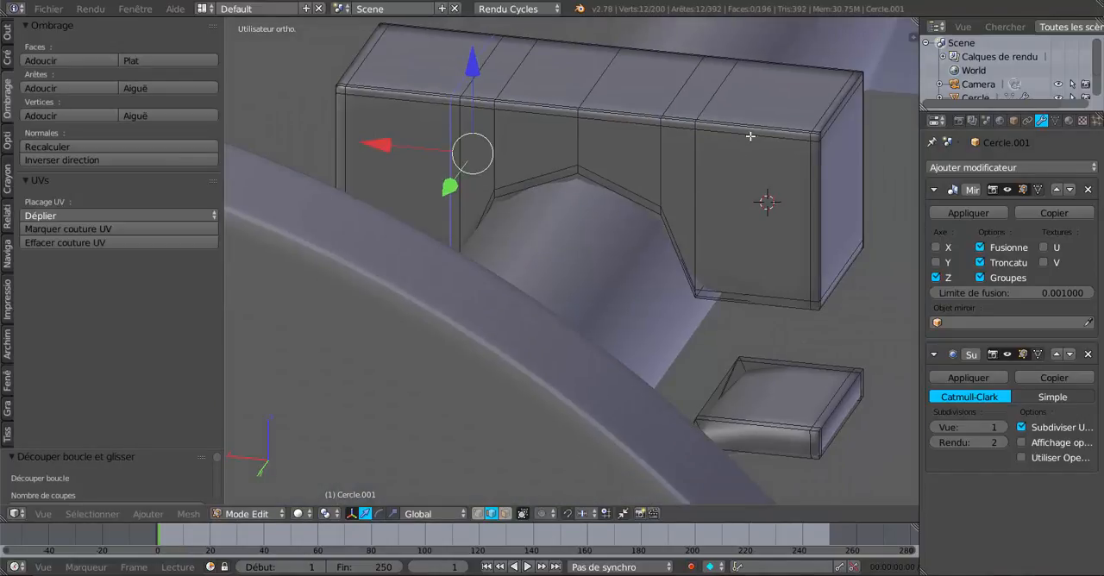
key(ctrl+r)
click(704, 145)
click(695, 157)
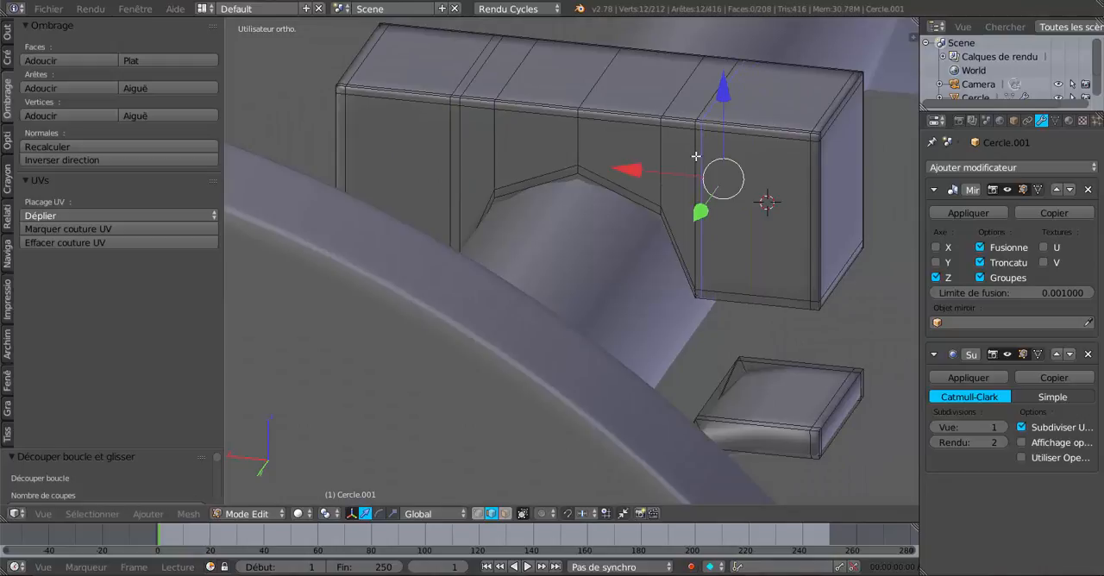
middle_drag(696, 156, 624, 274)
key(Tab)
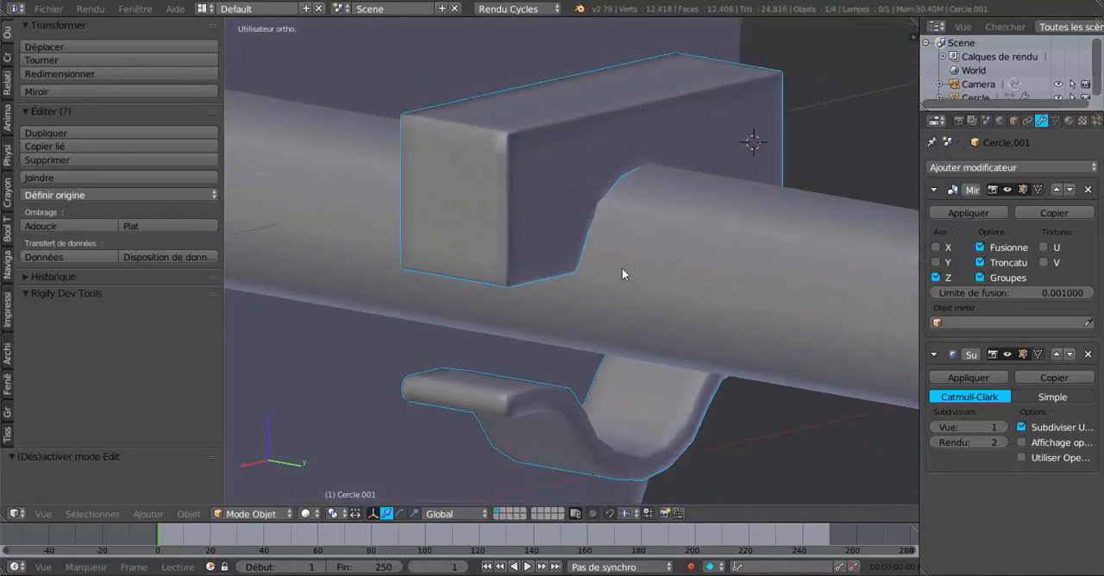
- Add two edge loops around the lower strap's thickness, one close to its bottom edge and one close to its top edge
scroll(622, 274, down, 2)
right_click(629, 389)
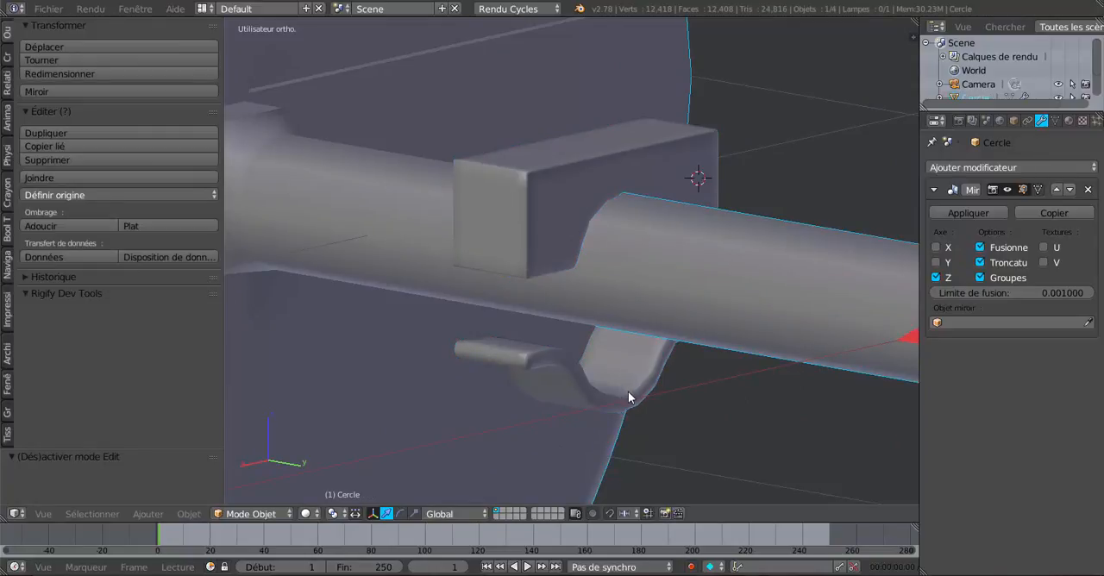
key(Tab)
key(Tab)
right_click(628, 391)
key(Tab)
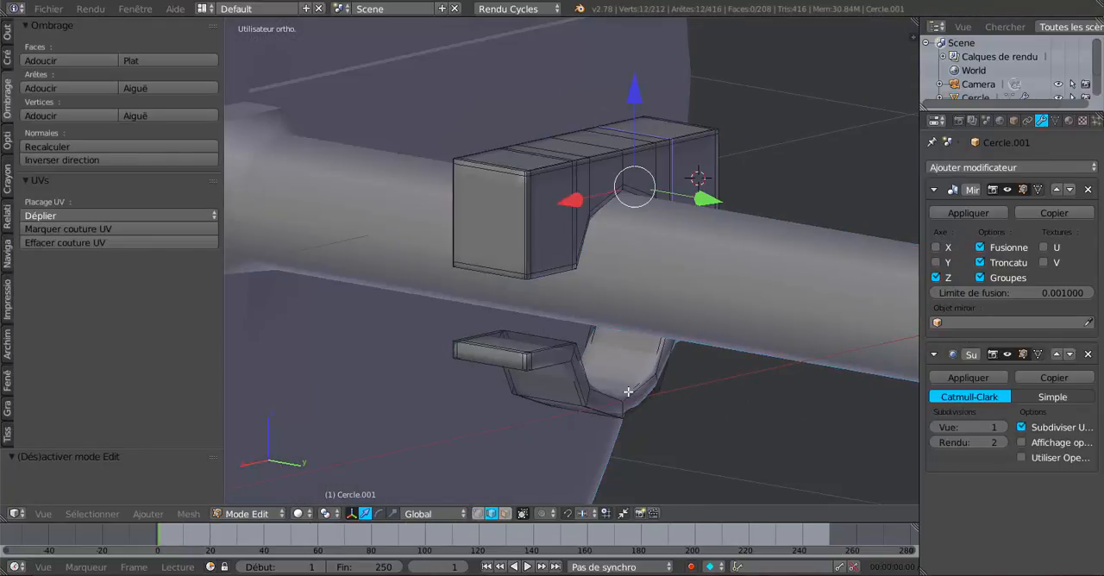
scroll(628, 391, up, 5)
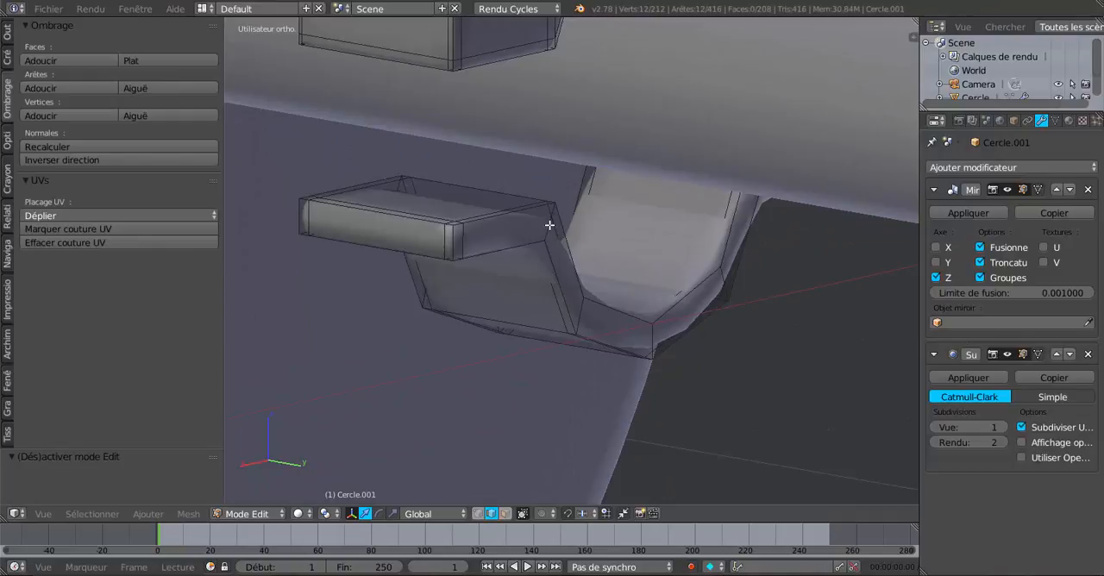
key(ctrl+r)
click(550, 227)
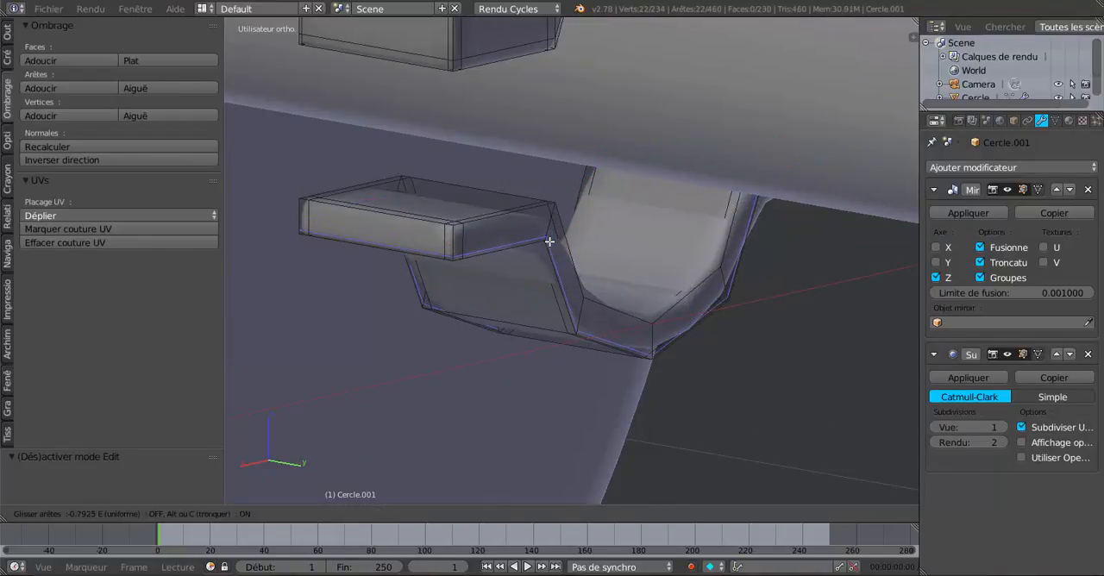
click(549, 241)
key(ctrl+r)
click(555, 210)
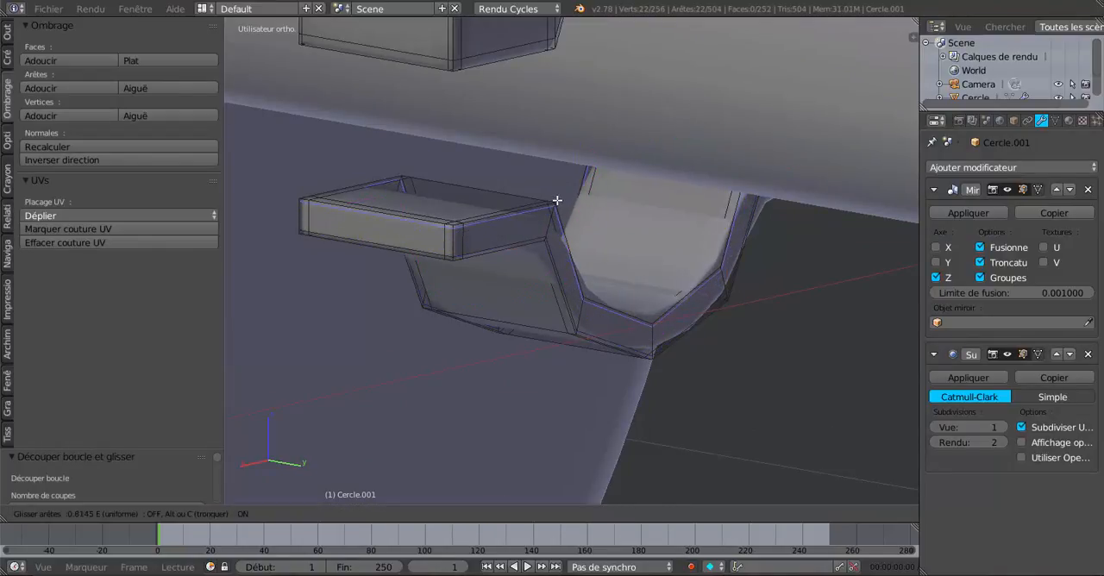
click(557, 202)
key(Tab)
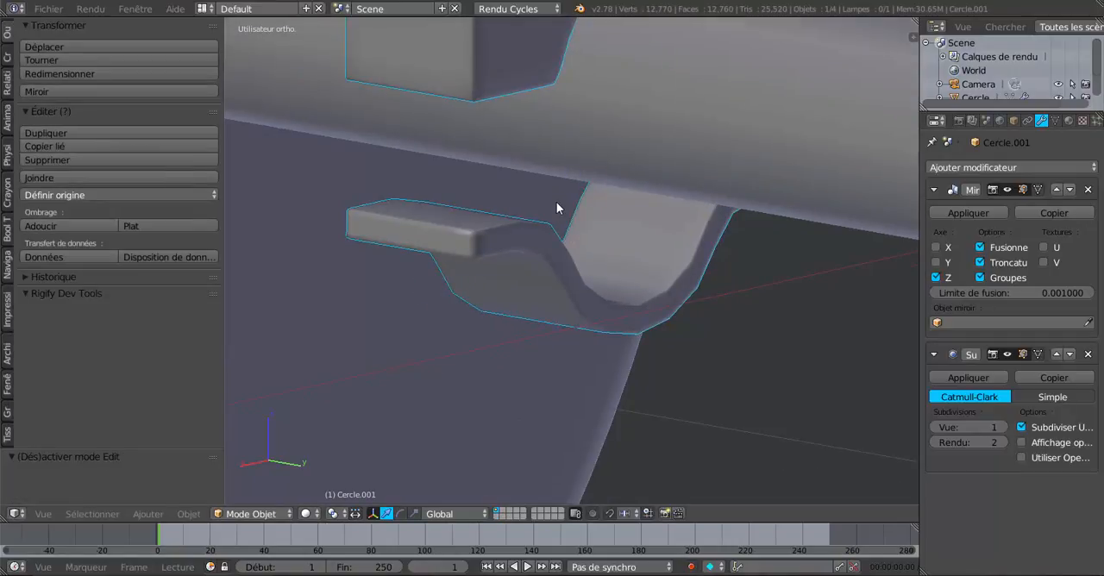
- Select the whole linked lower strap and move it up along Z against the upper bracket block
scroll(604, 233, down, 3)
middle_drag(646, 259, 622, 312)
key(Tab)
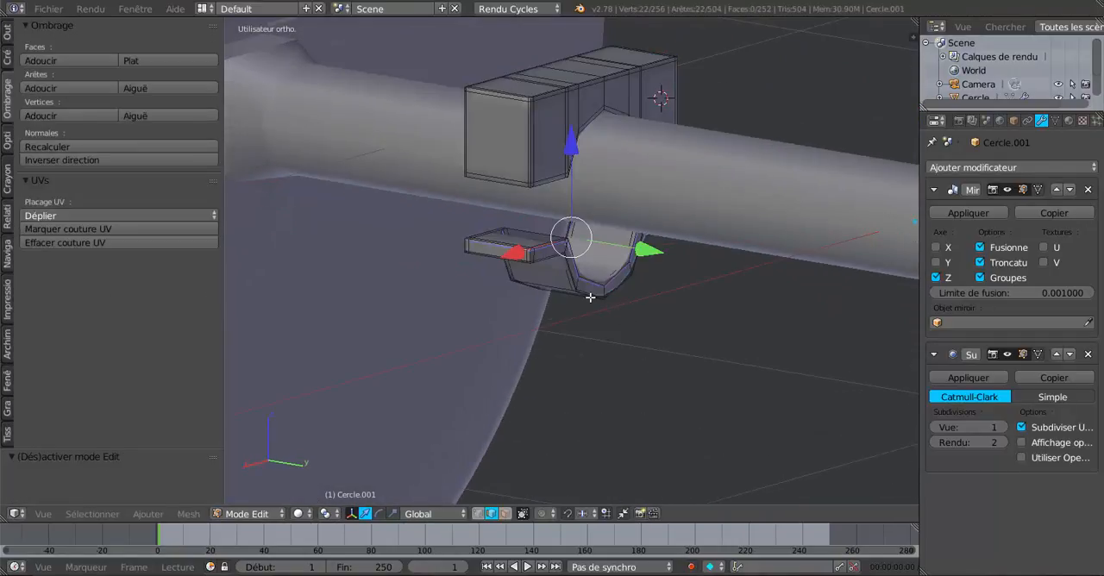
key(ctrl+l)
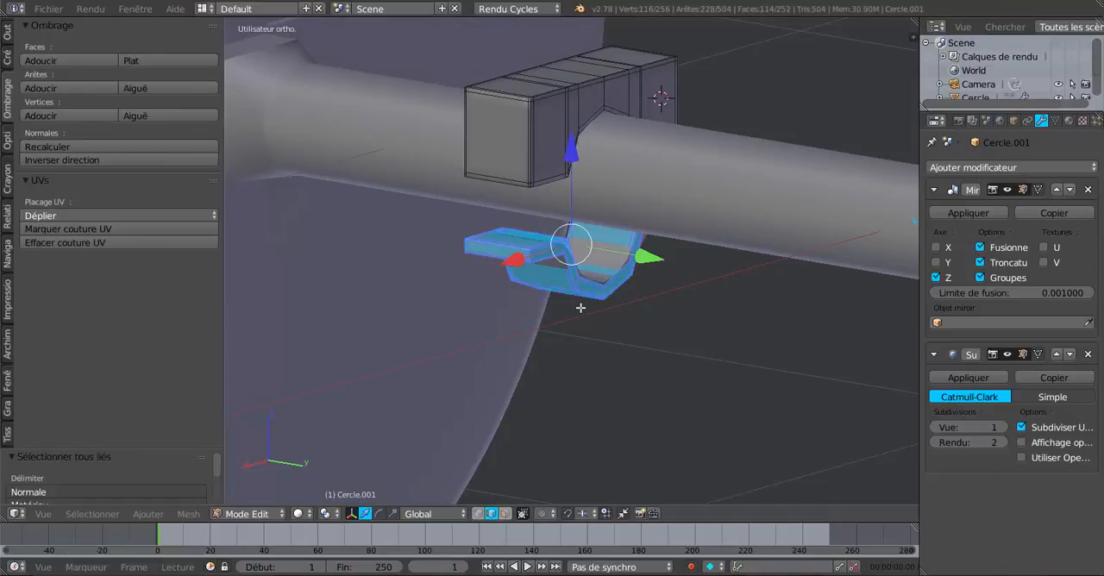
drag(573, 158, 601, 100)
key(Tab)
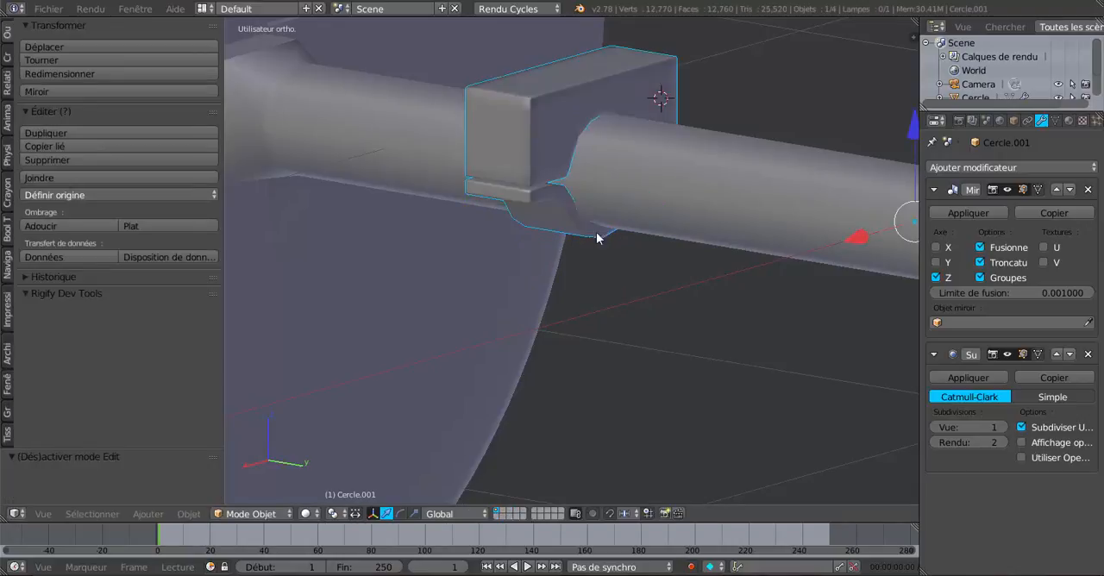
middle_drag(599, 239, 577, 234)
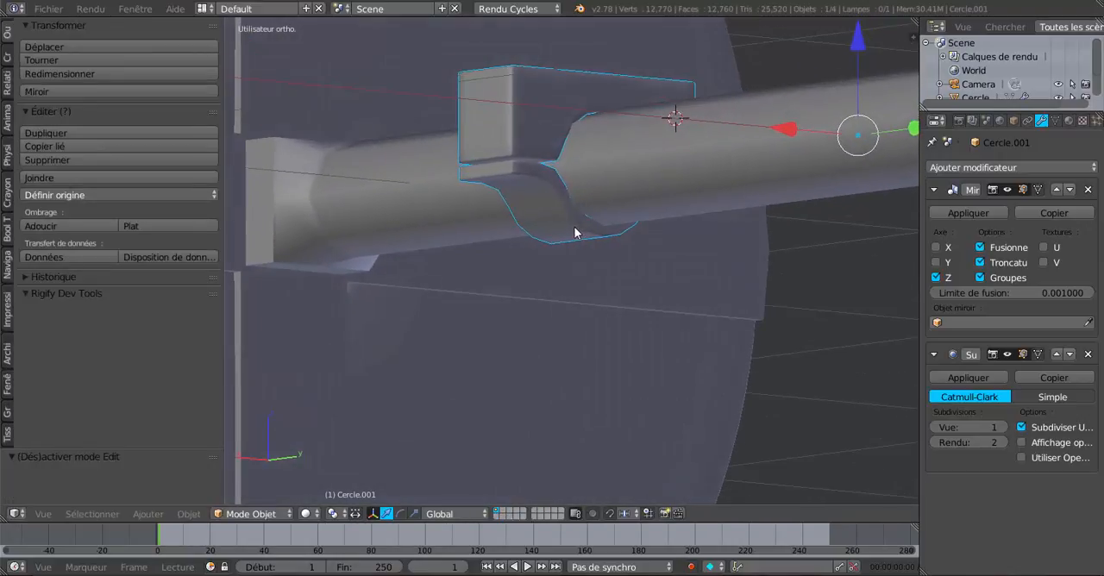
- Move the lower strap slightly down along Z to leave a narrow gap below the upper block
key(Tab)
drag(577, 99, 576, 107)
scroll(598, 209, up, 3)
key(Tab)
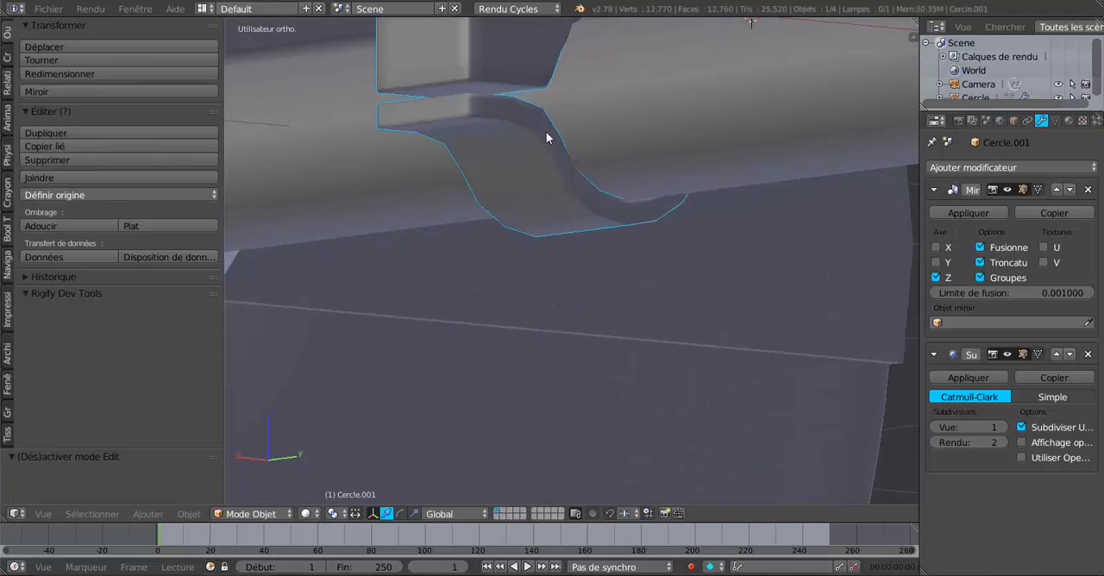
- Examine the fit between the lower strap, the upper block and the axle from several angles
mouse_move(546, 138)
middle_down()
mouse_move(567, 187)
mouse_move(546, 193)
mouse_move(518, 159)
mouse_move(534, 139)
middle_up()
key(Tab)
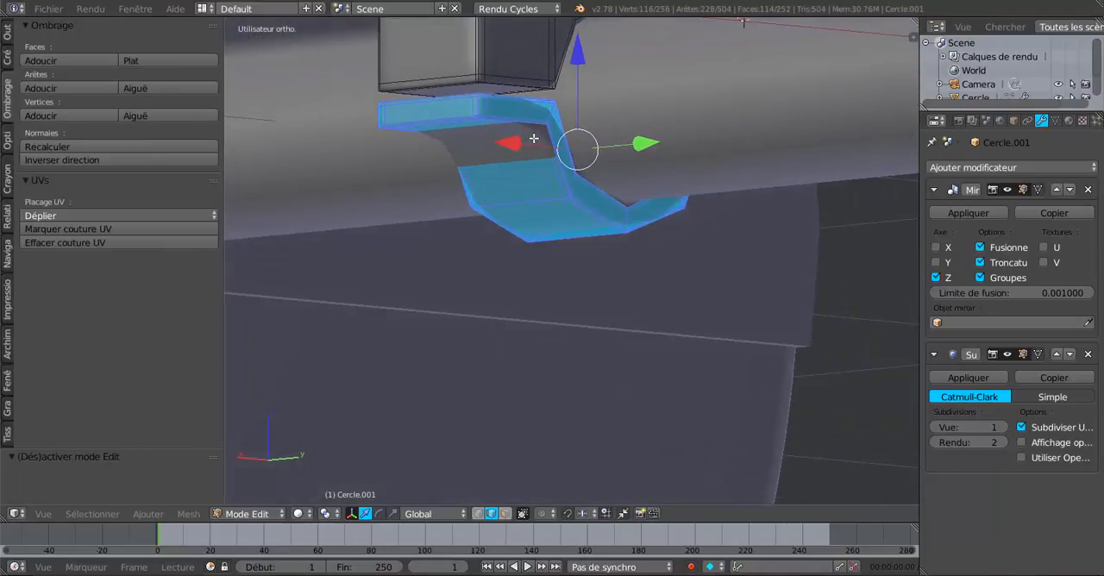
middle_drag(483, 108, 523, 186)
key(Tab)
scroll(480, 201, down, 5)
scroll(574, 186, up, 3)
key(Tab)
- Switch to face selection and hide the whole upper bracket block to expose the top of the lower strap
key(Tab)
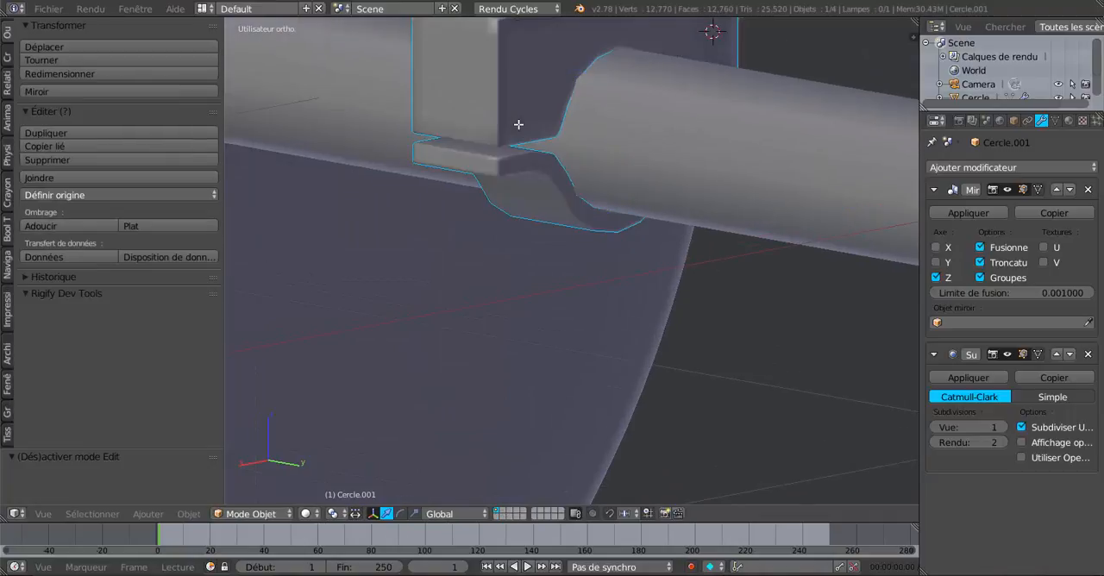
middle_drag(515, 139, 567, 208)
key(Tab)
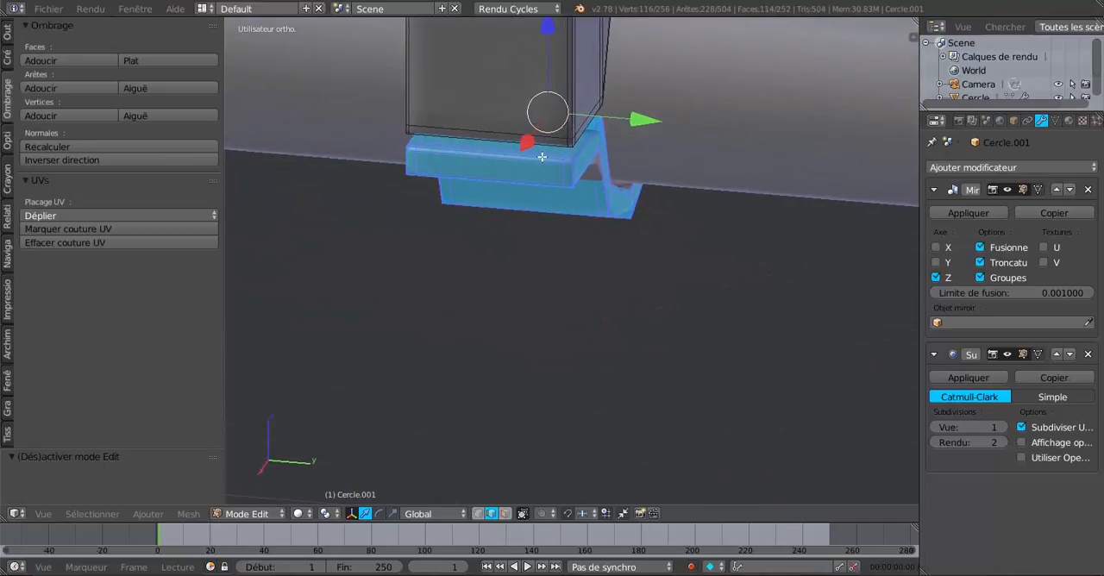
click(505, 513)
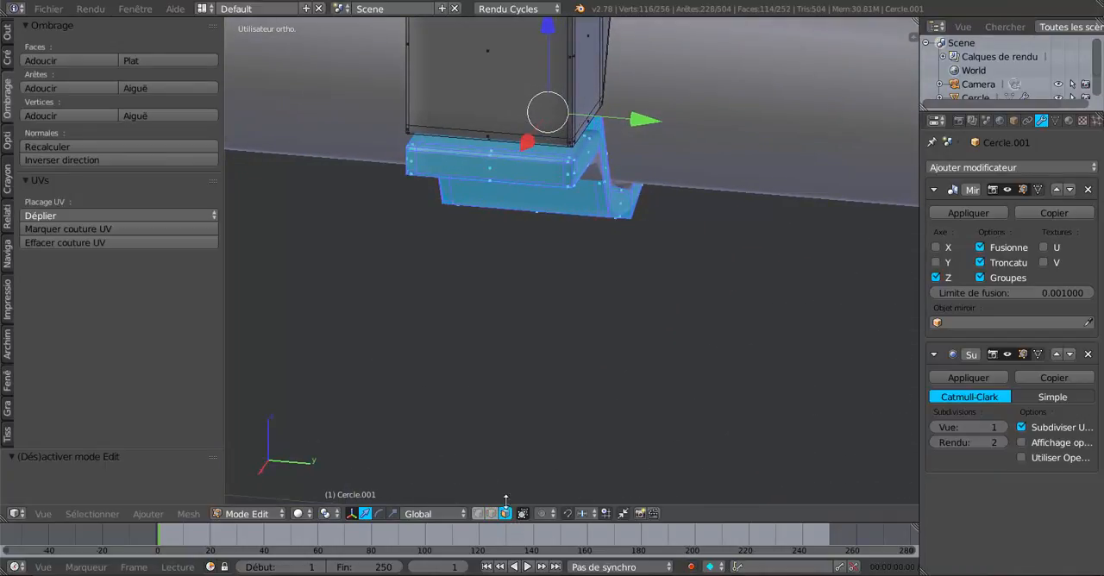
right_click(515, 154)
scroll(521, 181, up, 2)
middle_drag(521, 197, 509, 199)
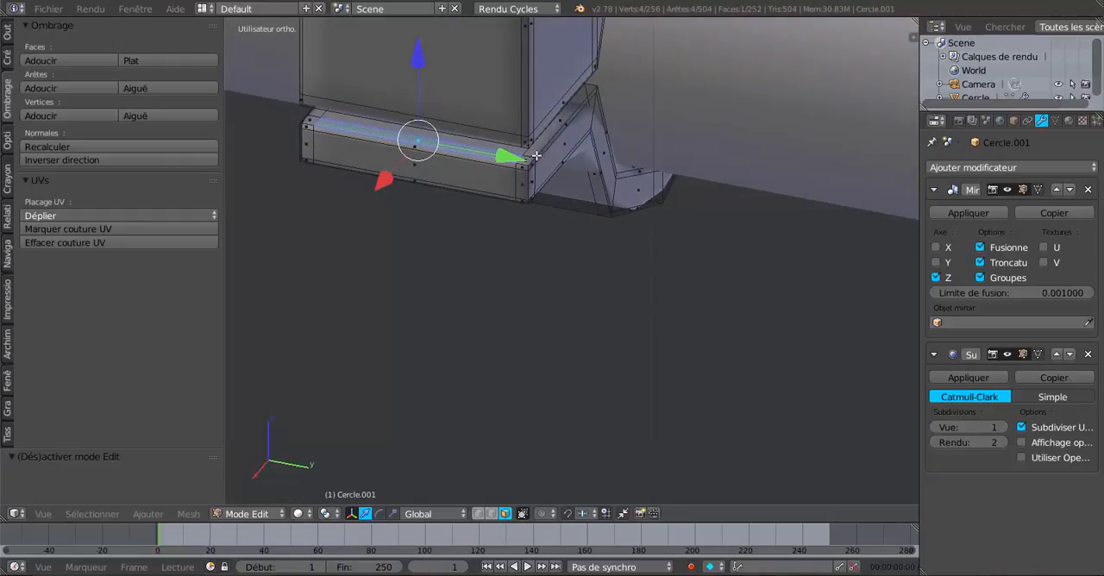
right_click(530, 80)
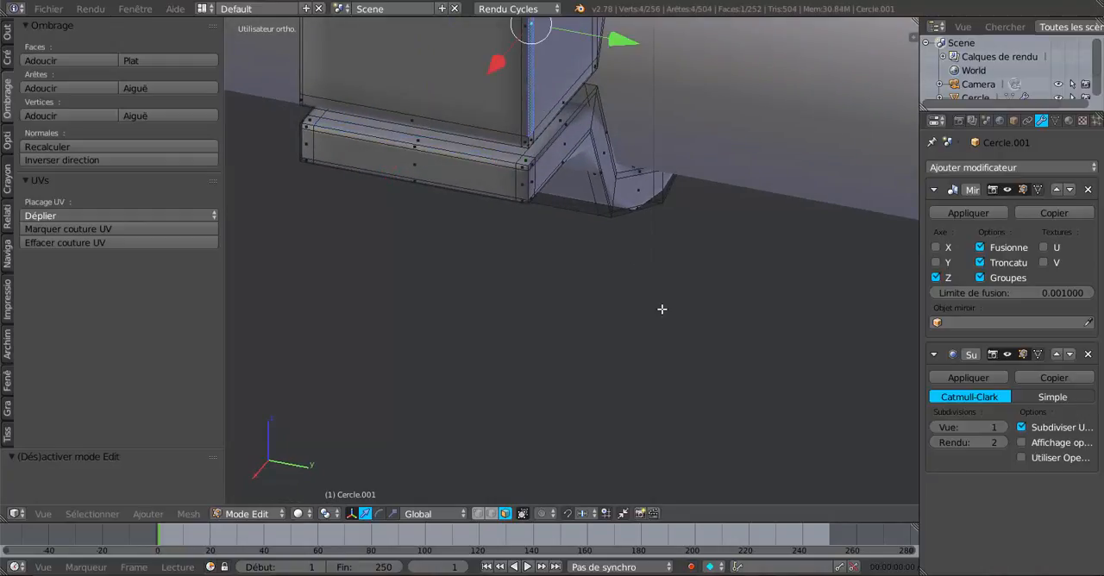
key(ctrl+l)
key(h)
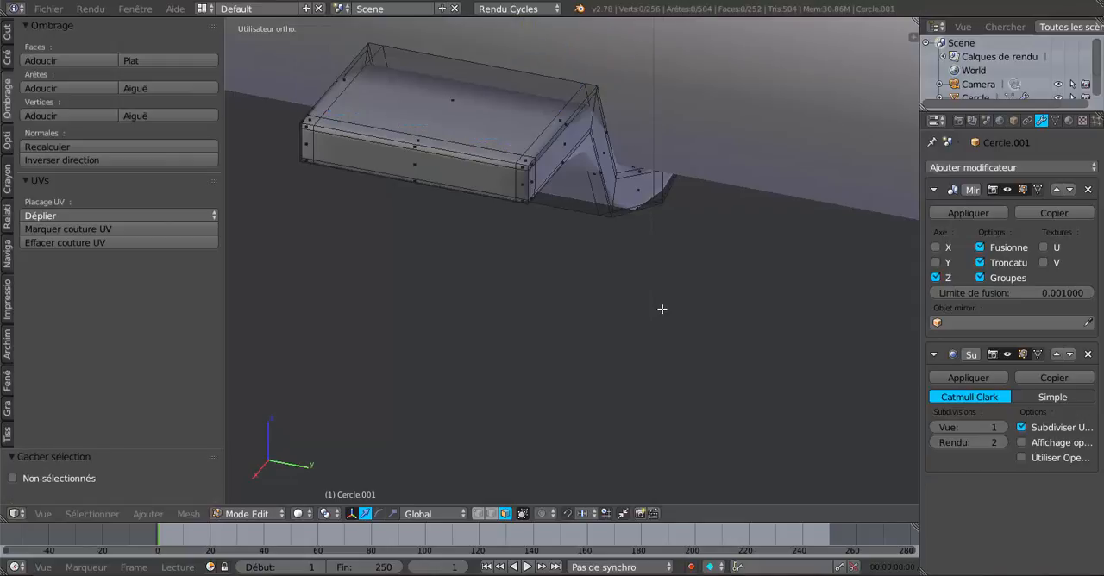
- Select the narrow border faces along the top outer edges of both flat end flanges of the lower strap
right_click(528, 156)
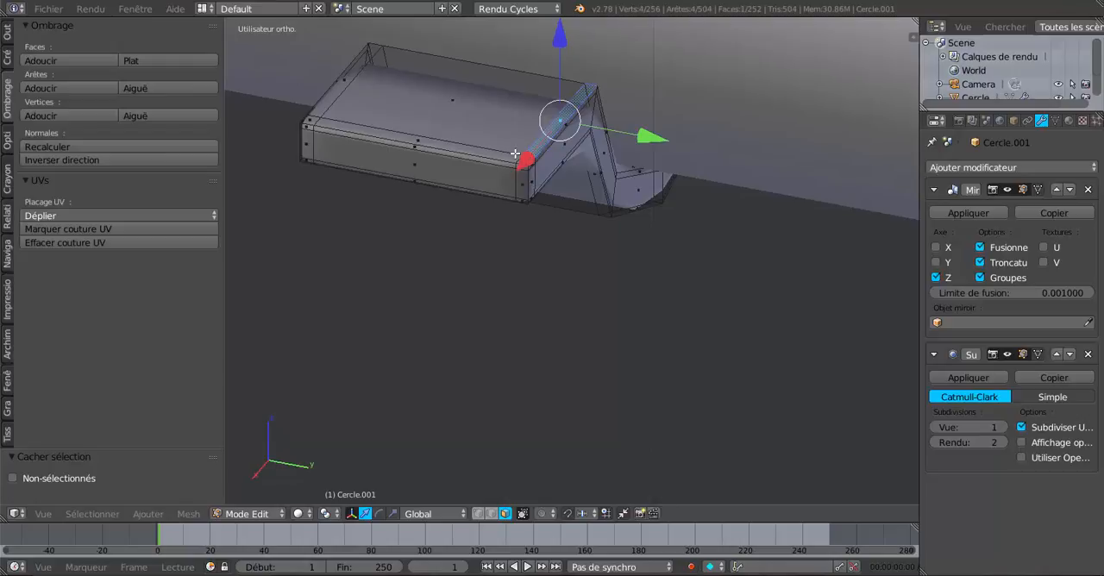
ctrl+right_click(505, 155)
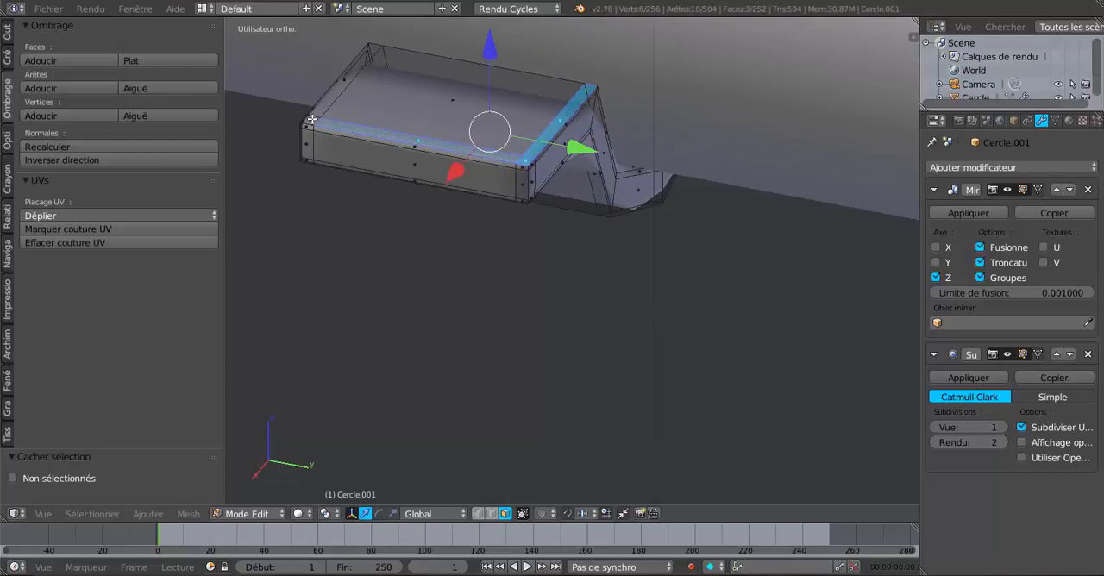
ctrl+right_click(337, 89)
middle_drag(480, 101, 406, 116)
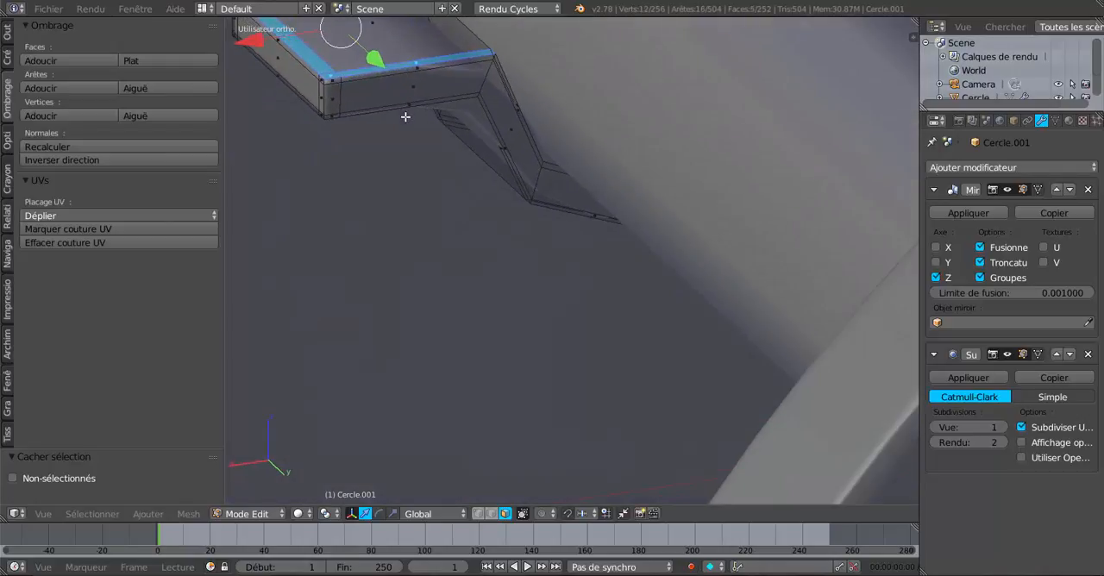
middle_drag(489, 102, 752, 130)
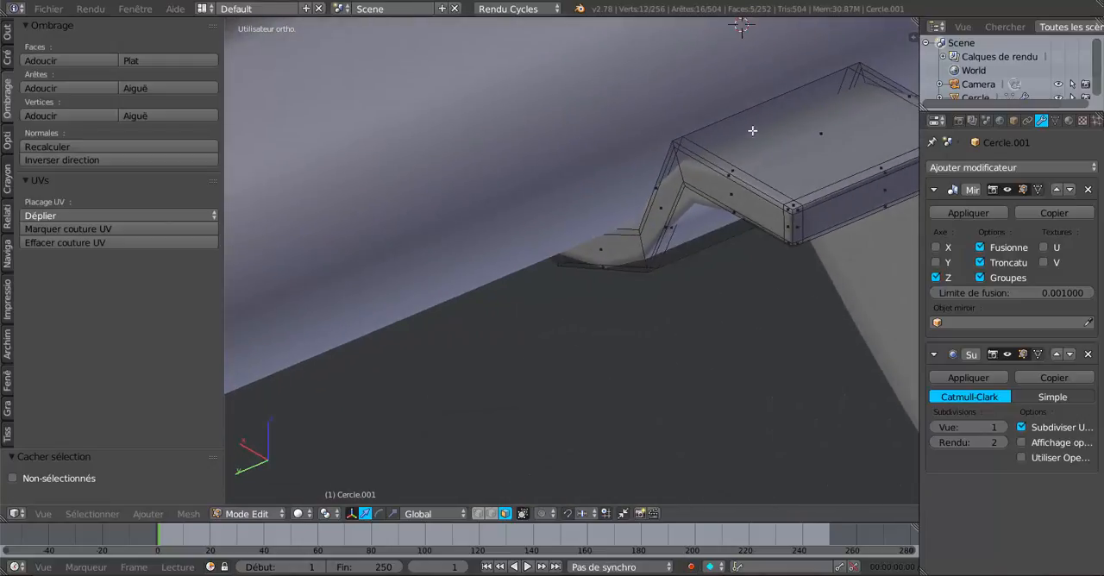
ctrl+right_click(729, 167)
shift+right_click(794, 205)
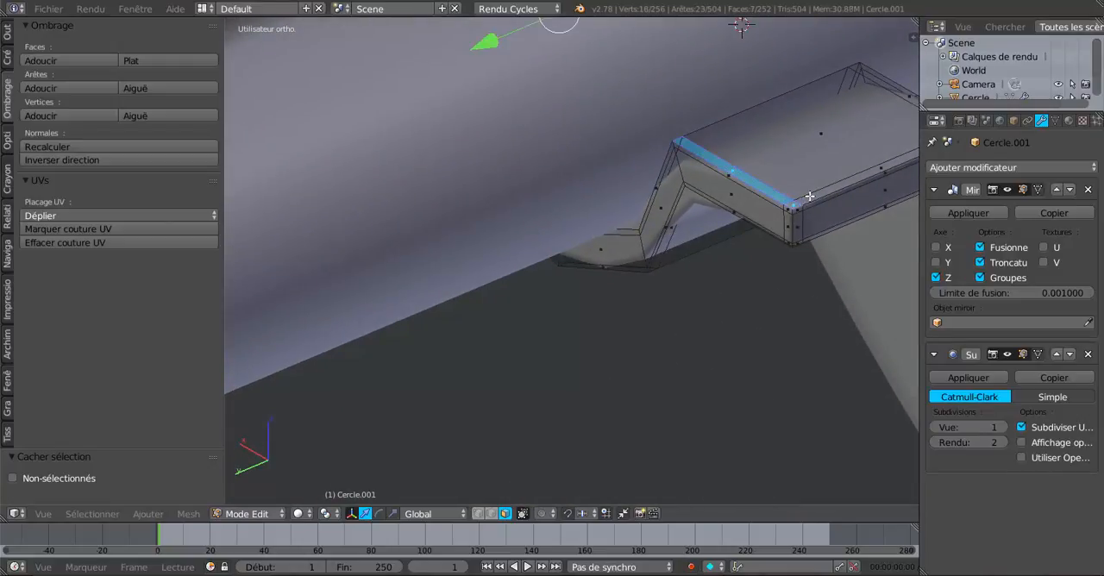
shift+right_click(837, 181)
shift+right_click(896, 90)
- Raise the selected border faces of the strap flanges slightly along Z to close the gap under the upper block
middle_drag(829, 142, 658, 283)
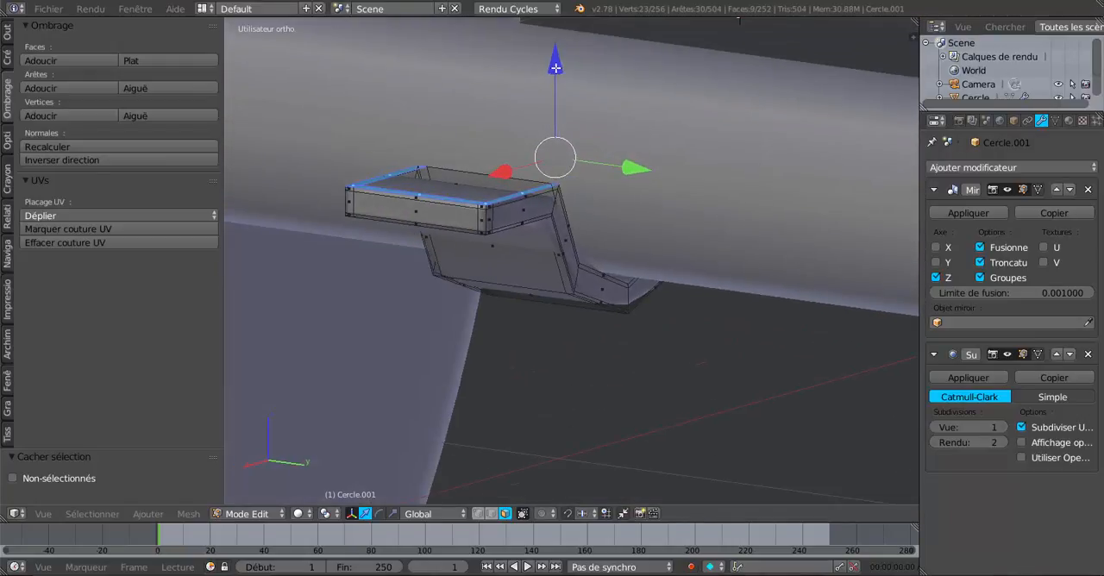
drag(555, 67, 555, 62)
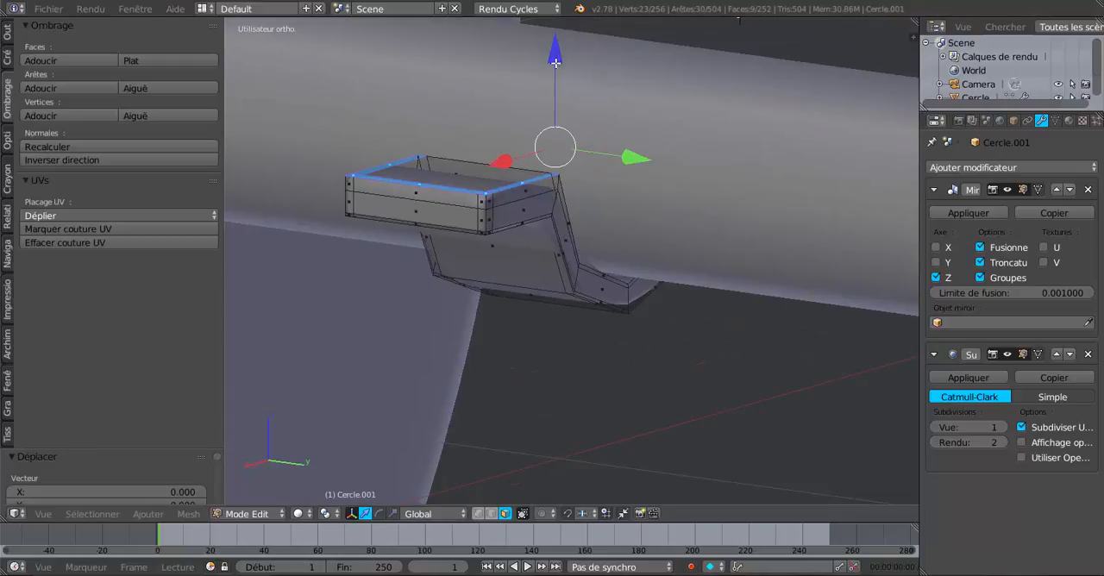
key(Tab)
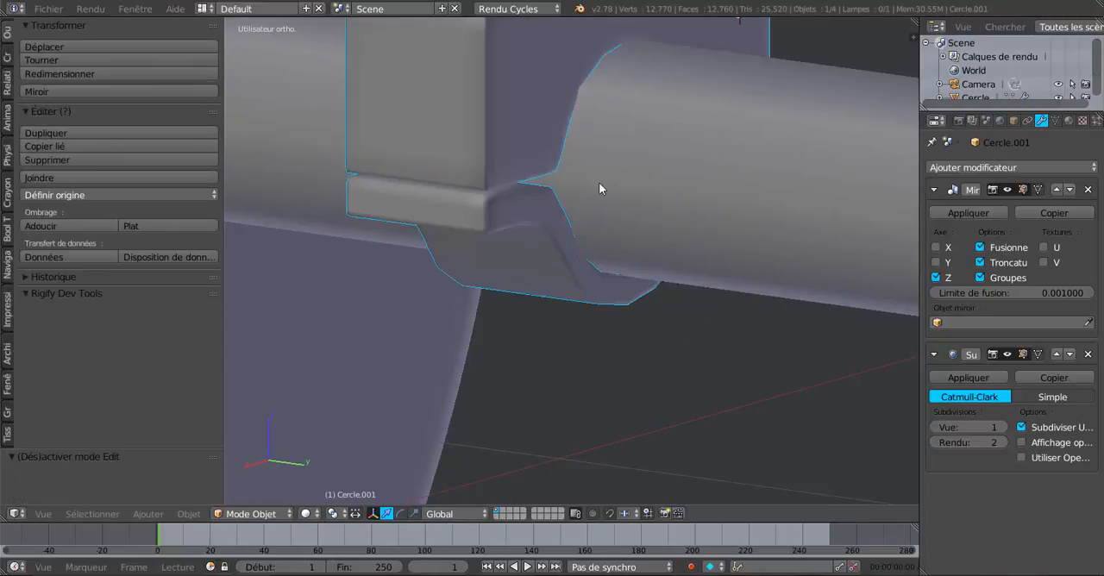
key(Tab)
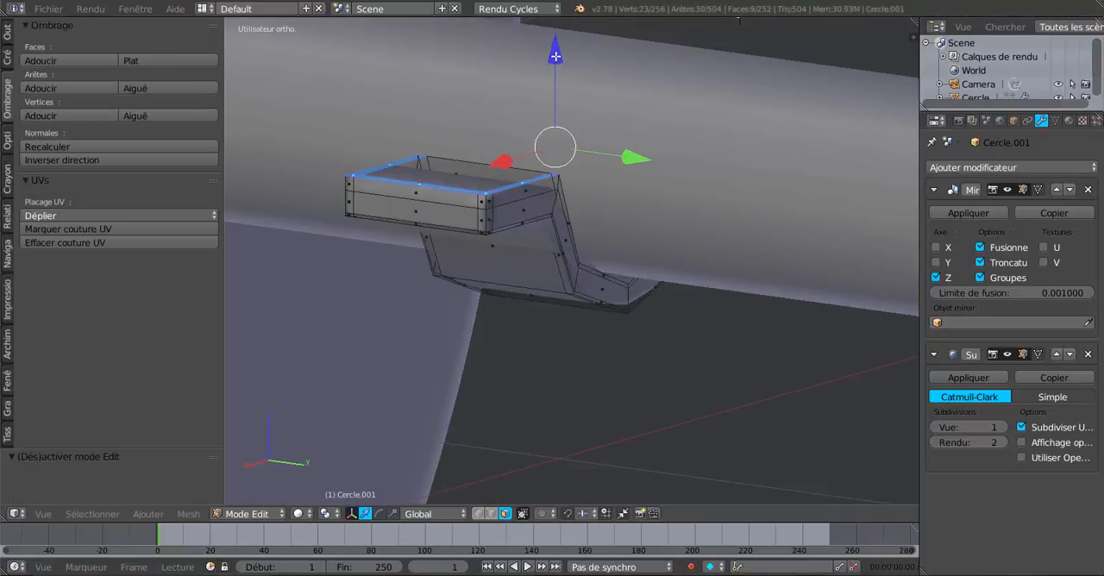
drag(555, 58, 555, 59)
key(Tab)
mouse_move(528, 157)
middle_down()
mouse_move(453, 159)
mouse_move(469, 193)
middle_up()
mouse_move(535, 199)
middle_down()
mouse_move(430, 216)
mouse_move(420, 197)
middle_up()
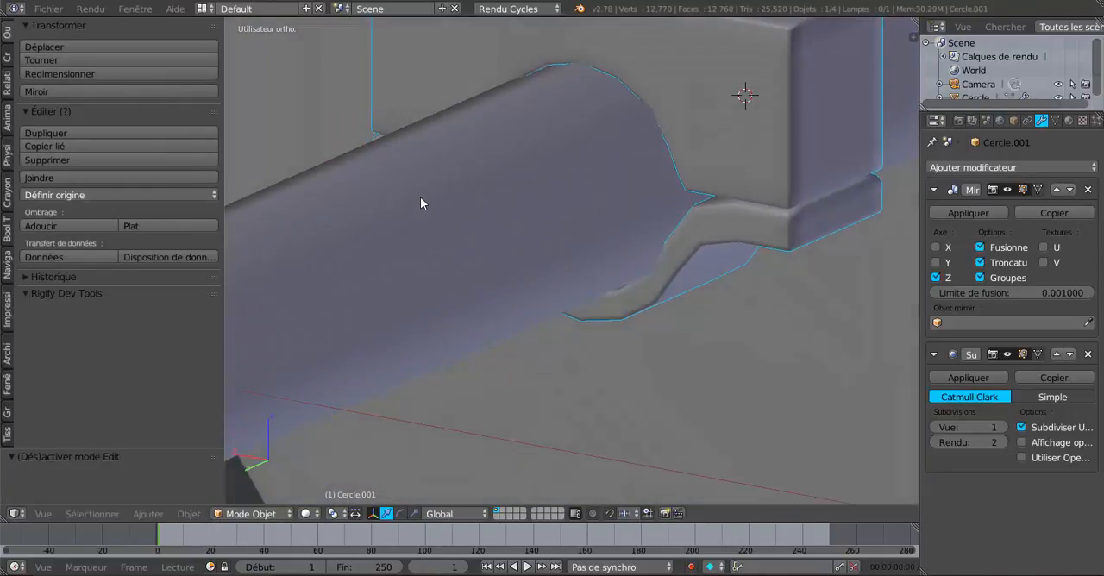
- Set the bracket's viewport subdivision level to 2 and check the smoothed strap and block
click(1005, 429)
middle_drag(764, 318, 131, 291)
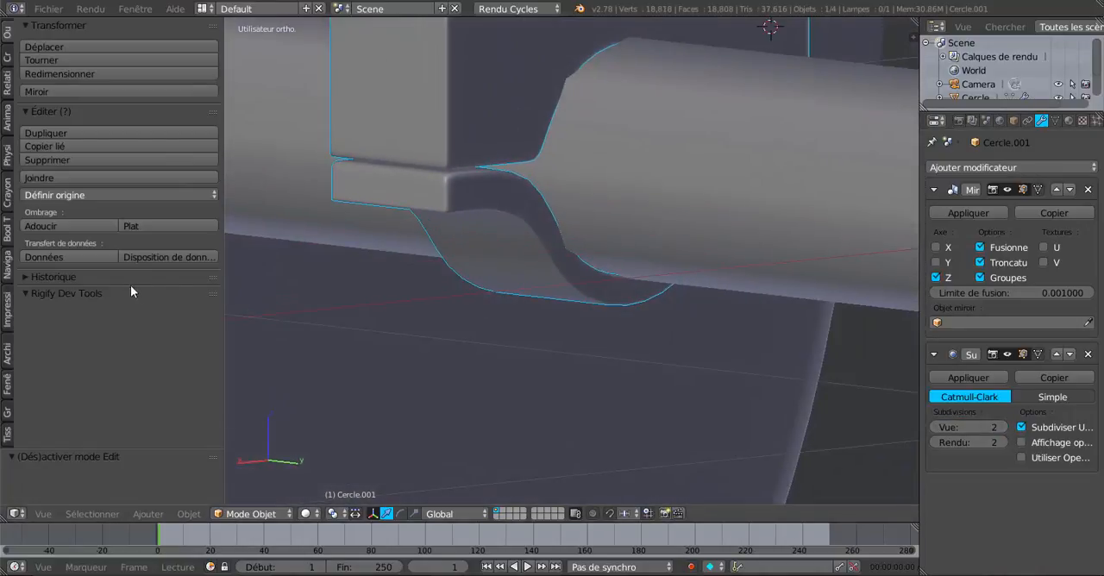
scroll(488, 258, down, 3)
middle_drag(537, 264, 616, 278)
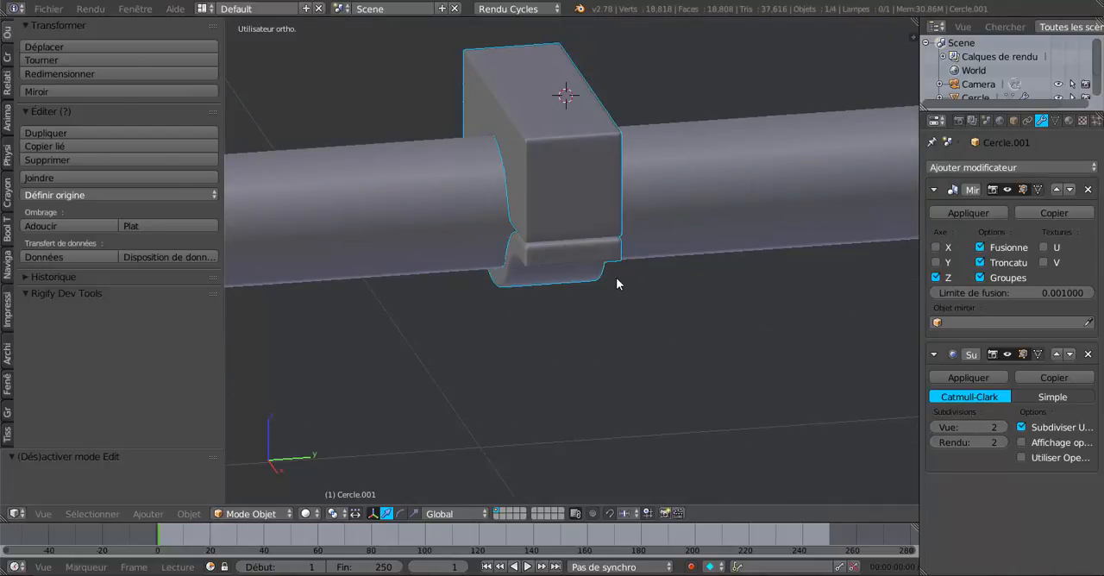
- Try to move the mirrored bracket pair along Y in Object Mode, and undo the move
key(Tab)
scroll(616, 278, down, 1)
scroll(616, 278, down, 2)
key(Tab)
scroll(571, 294, down, 3)
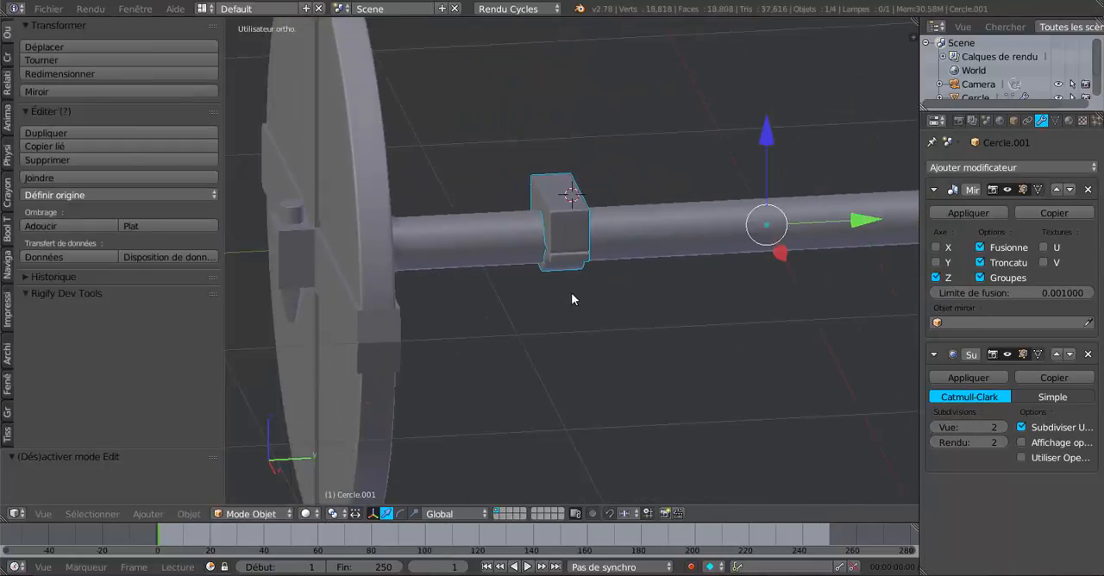
drag(826, 229, 799, 231)
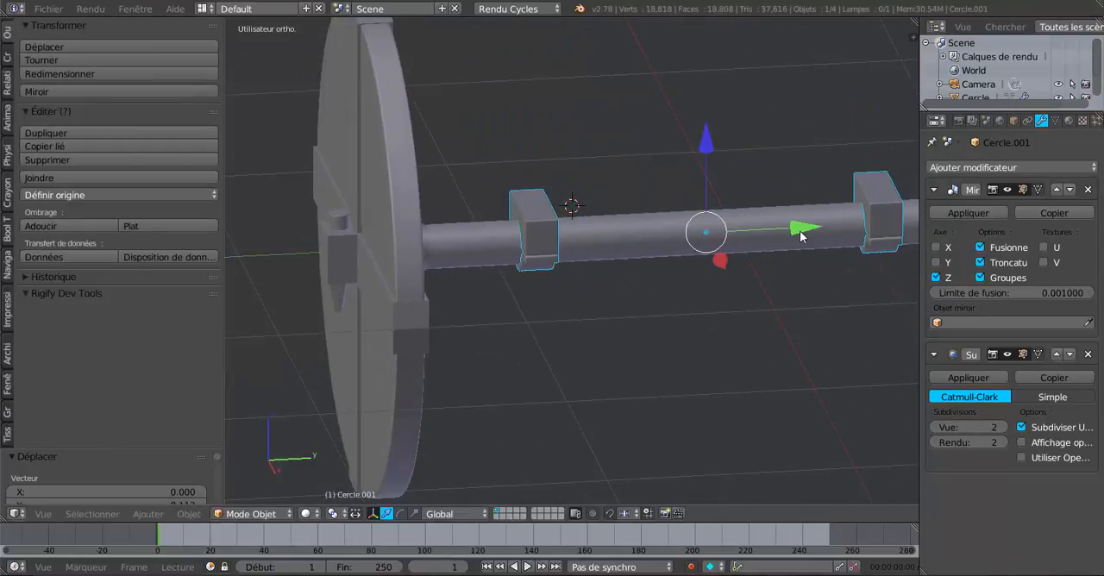
middle_drag(795, 320, 733, 318)
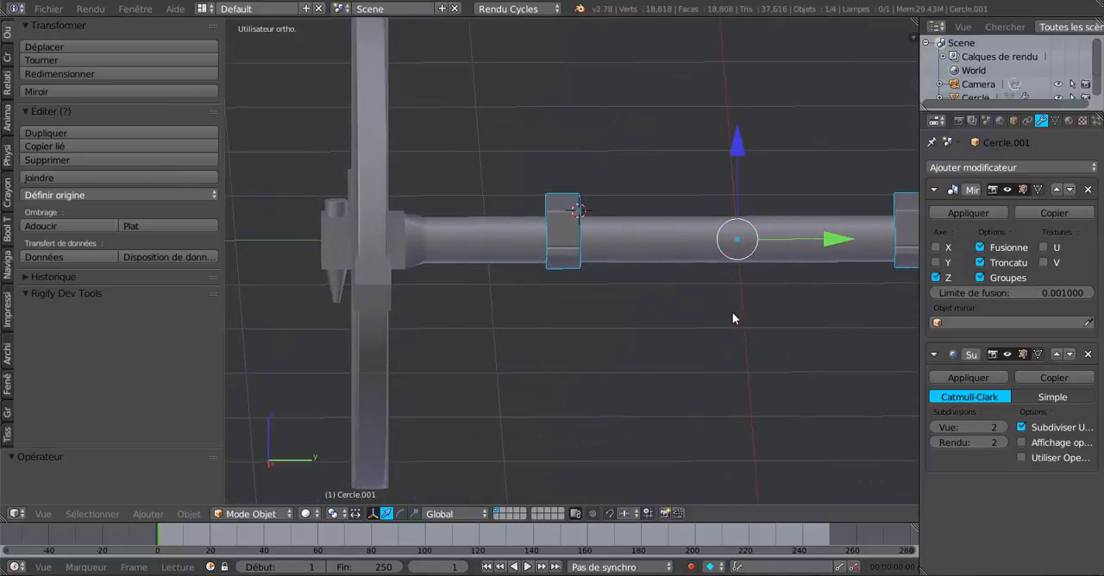
- Reveal the hidden upper block in Edit Mode and move the complete bracket along Y toward its wheel
scroll(733, 318, up, 1)
key(Tab)
scroll(681, 316, up, 2)
key(a)
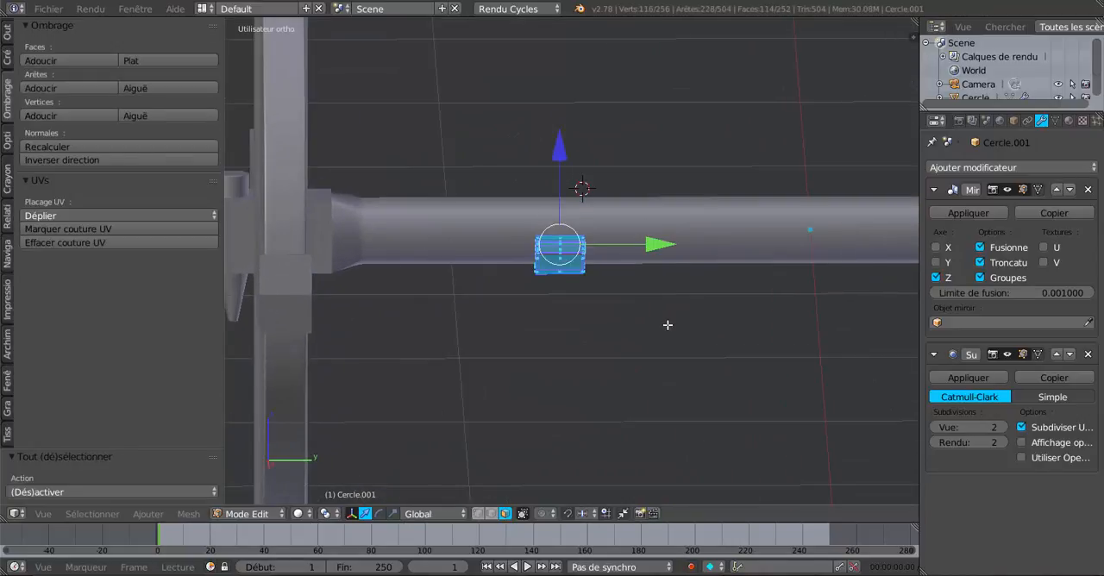
scroll(668, 326, down, 4)
middle_drag(668, 326, 598, 366)
scroll(685, 365, up, 3)
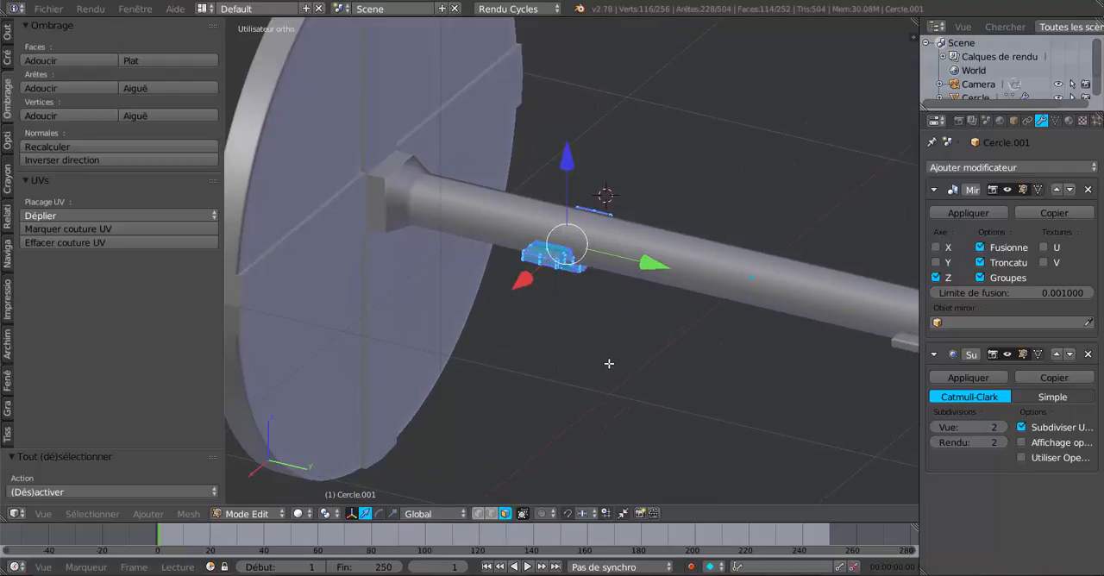
key(alt+h)
middle_drag(610, 364, 670, 370)
drag(654, 242, 591, 267)
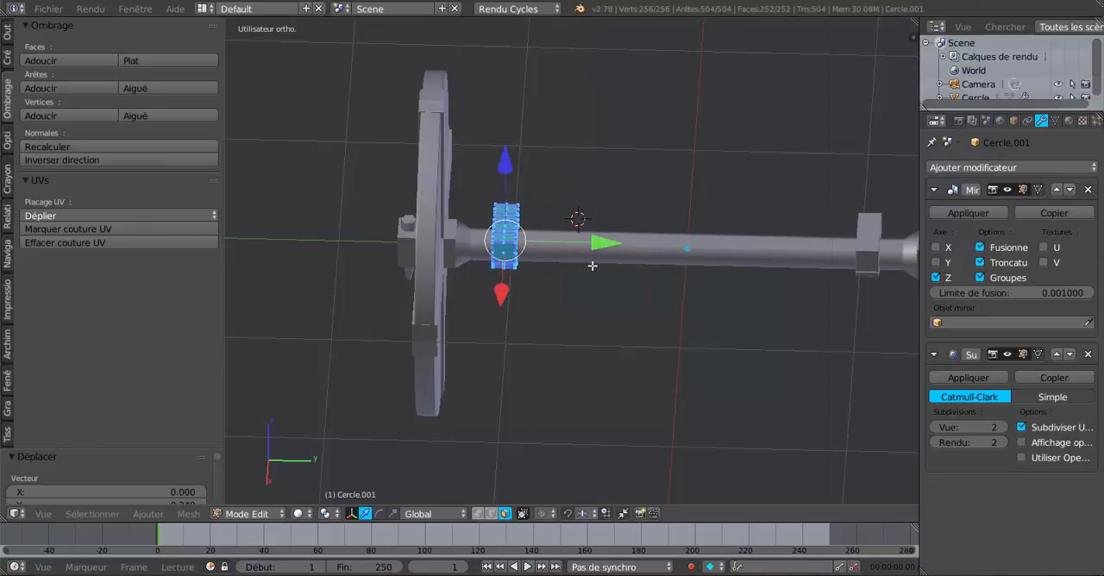
- Examine the spacing between the repositioned brackets and the wheels at both ends of the axle
key(Tab)
middle_drag(622, 281, 302, 304)
scroll(550, 281, up, 3)
key(Tab)
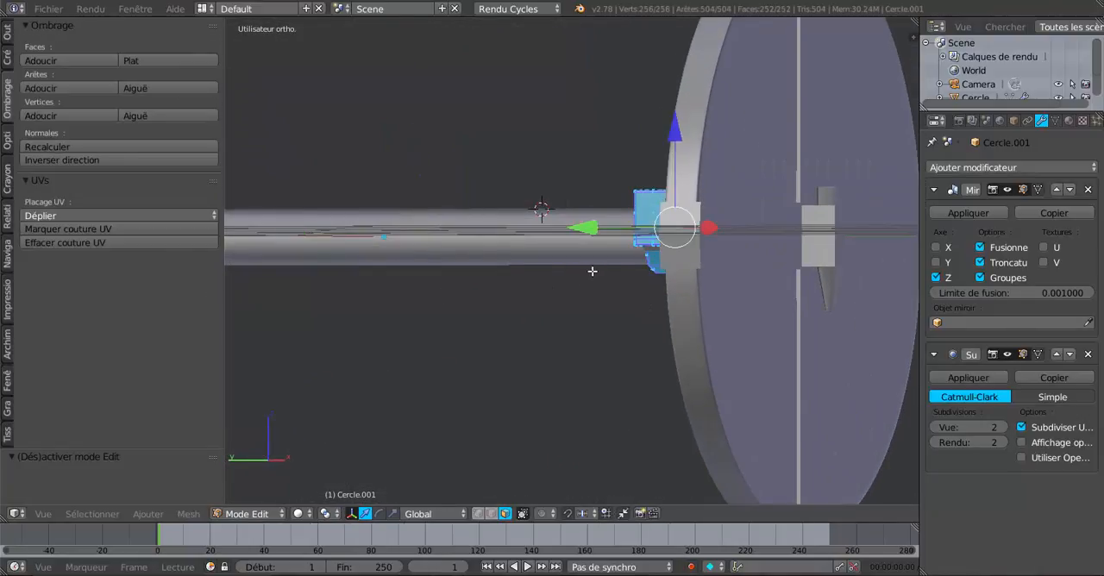
scroll(639, 281, up, 2)
middle_drag(661, 291, 668, 293)
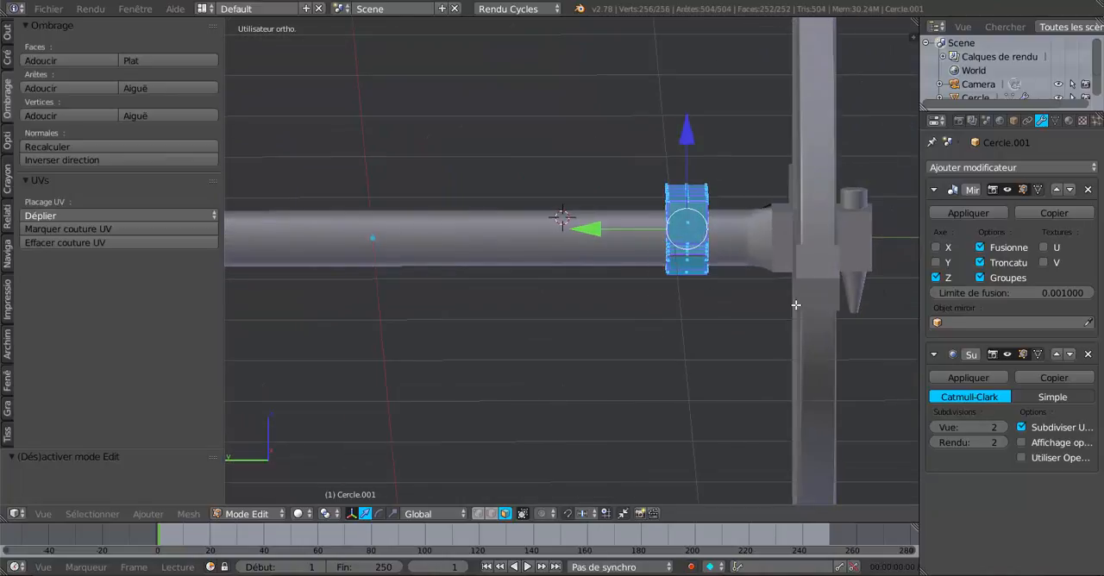
key(Tab)
middle_drag(752, 322, 875, 339)
shift+middle_drag(413, 342, 553, 349)
scroll(523, 355, up, 2)
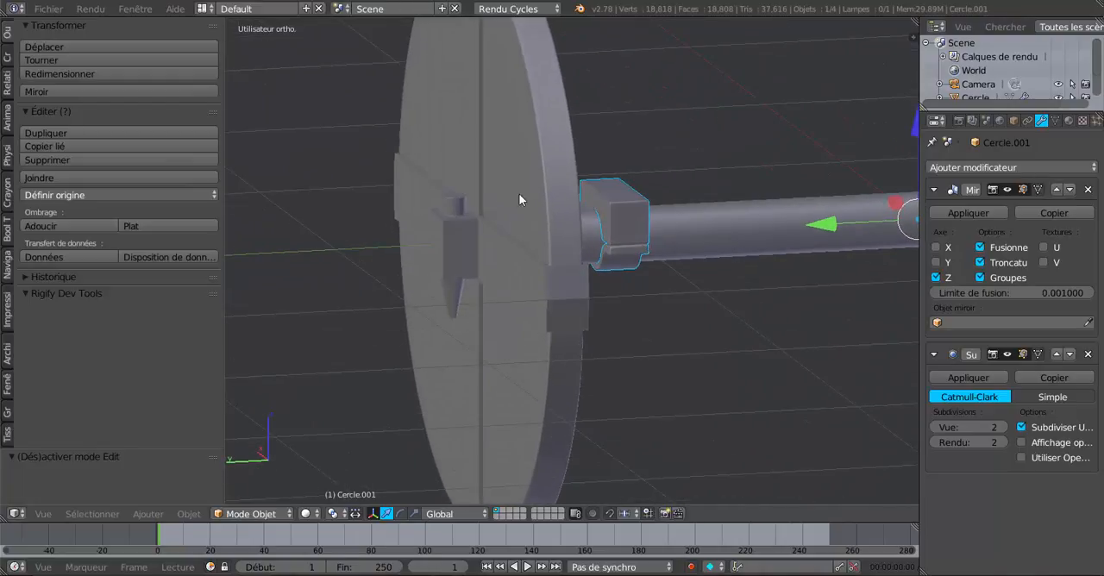
key(Tab)
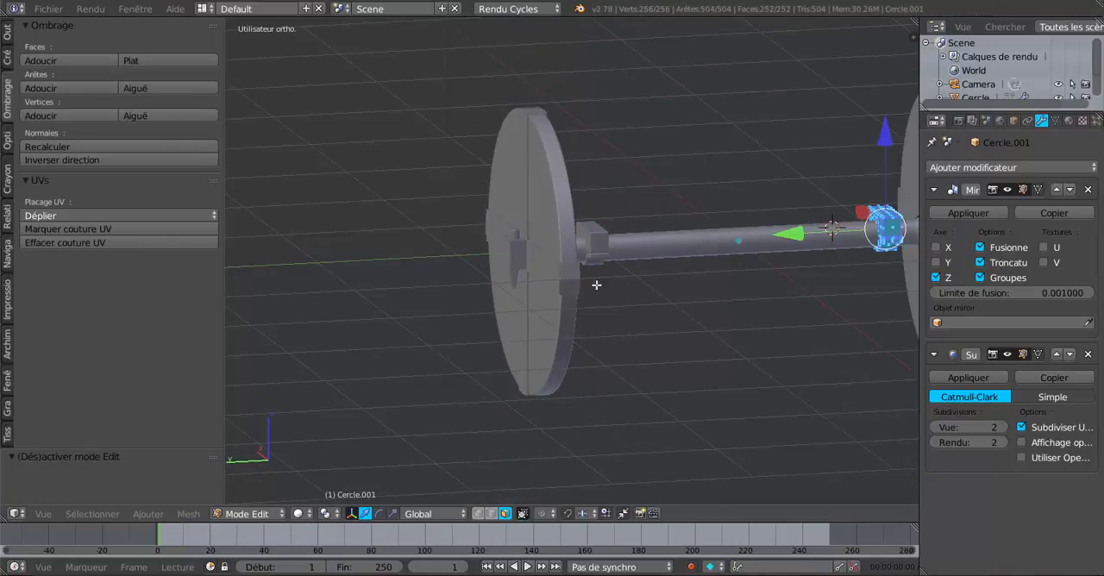
- Select the wheel and axle object and enter Edit Mode on its mesh
middle_drag(592, 281, 579, 301)
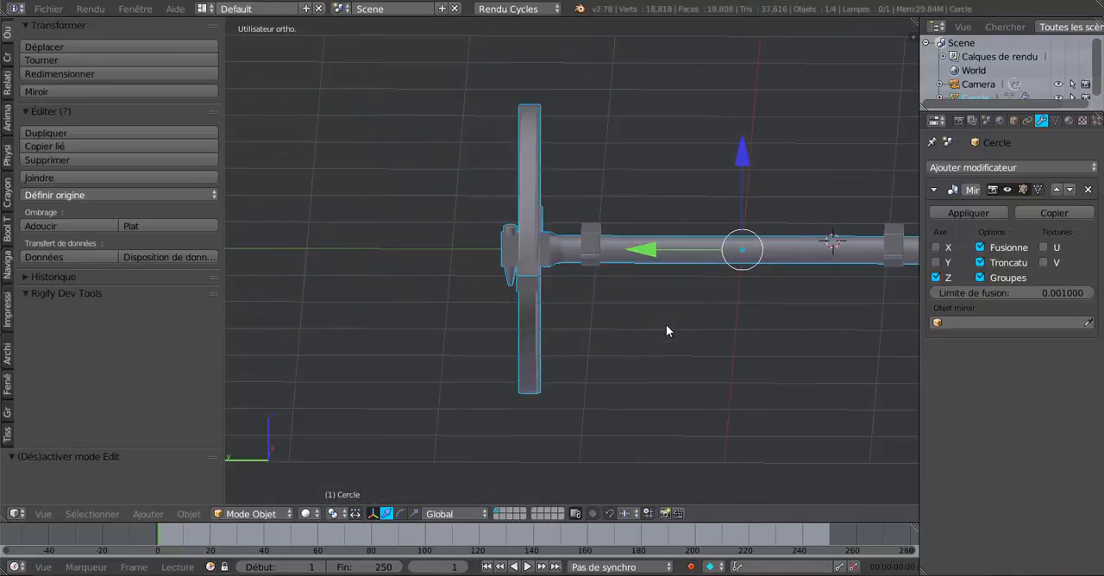
scroll(570, 332, up, 2)
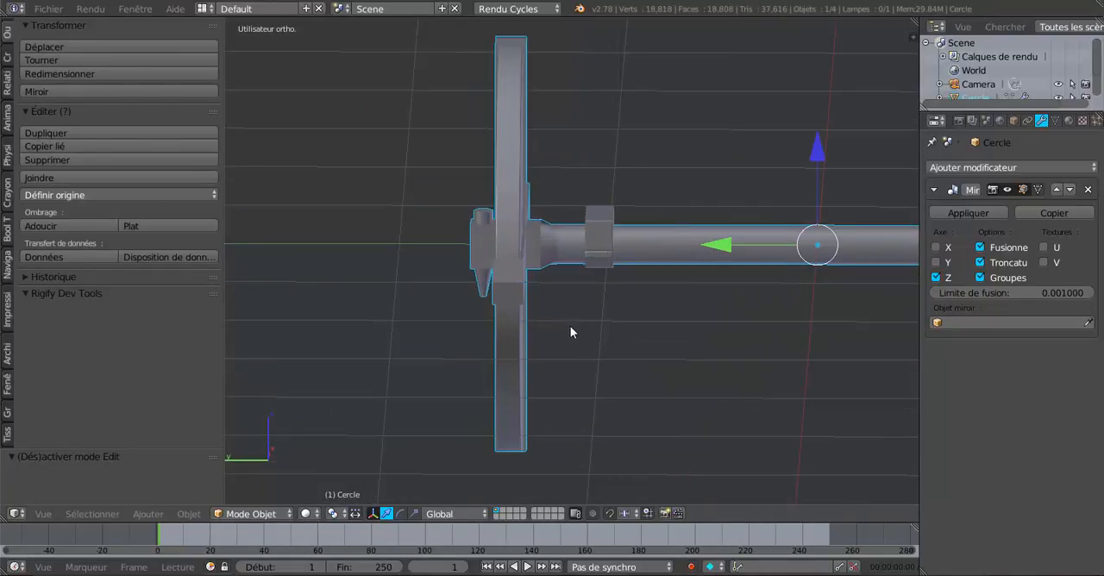
key(Tab)
scroll(569, 327, up, 1)
scroll(568, 327, down, 5)
shift+middle_drag(742, 326, 678, 334)
scroll(604, 337, up, 3)
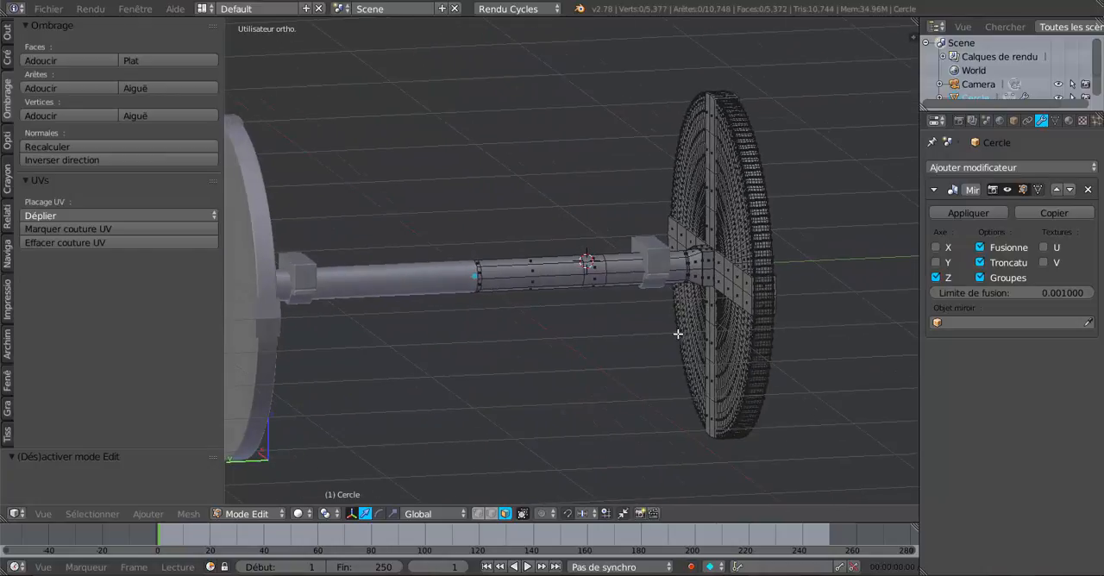
- Select the wheel's disc segments by growing the selection from one rim face, leaving the cross boards unselected
right_click(763, 226)
scroll(841, 307, up, 2)
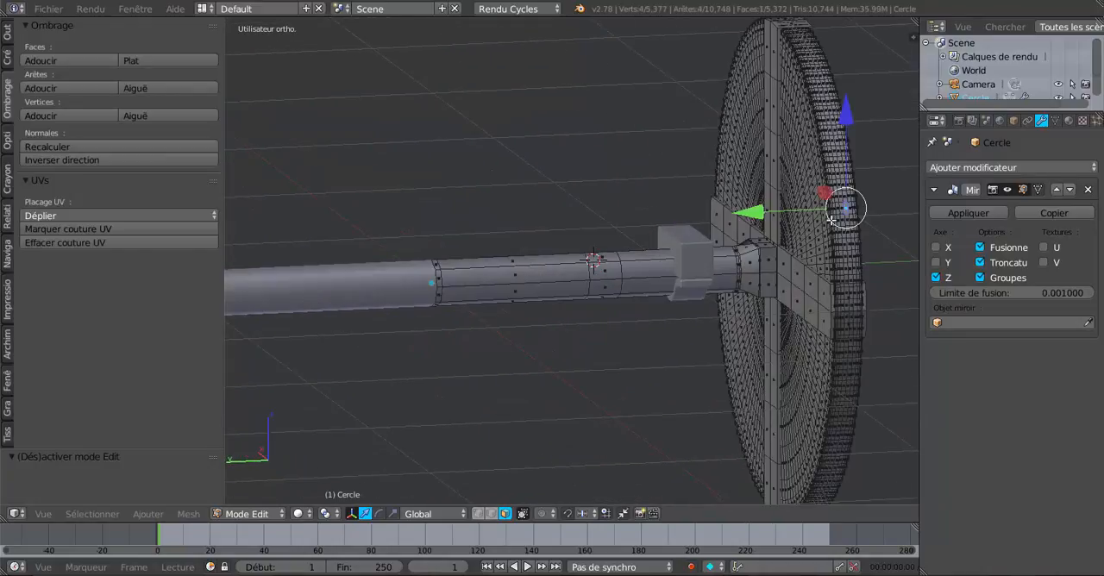
shift+middle_drag(723, 298, 578, 302)
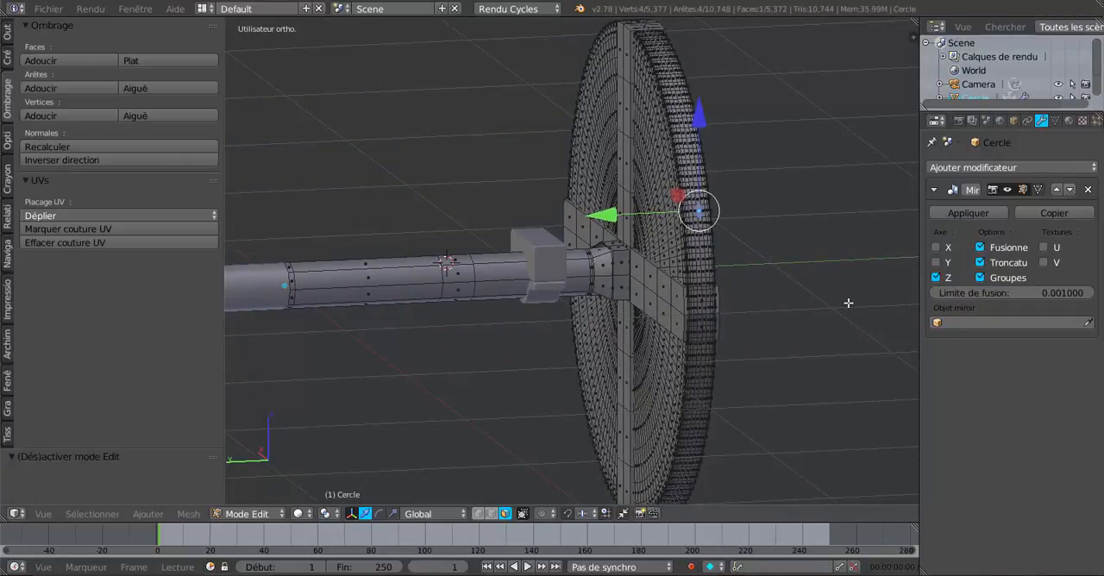
key(ctrl+KP_Add)
key(ctrl+KP_Add)
key(ctrl+KP_Add)
key(ctrl+KP_Add)
key(ctrl+KP_Add)
key(ctrl+KP_Add)
key(ctrl+KP_Add)
key(ctrl+KP_Add)
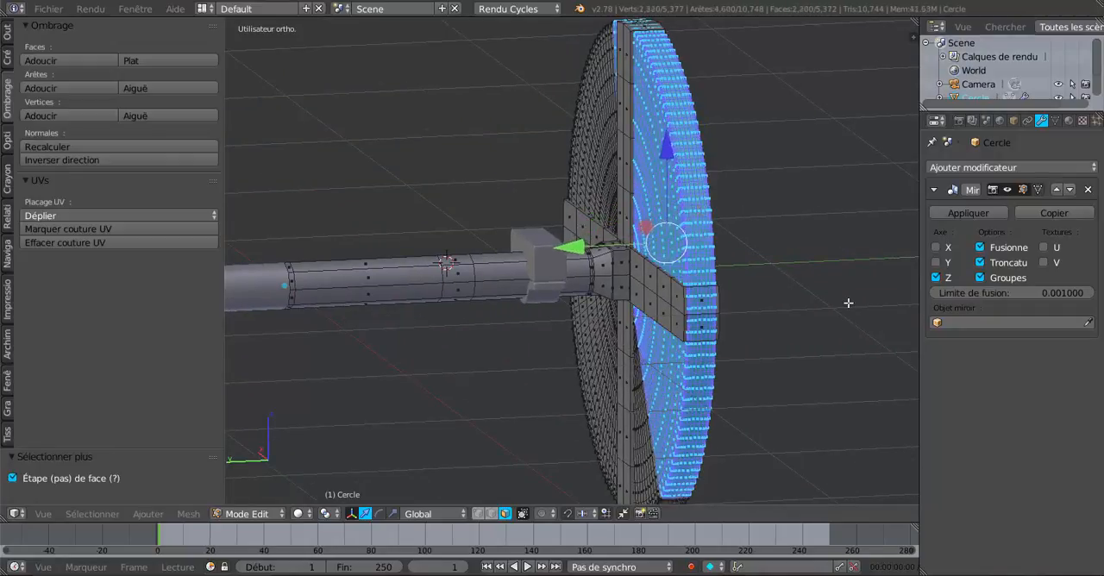
key(ctrl+KP_Add)
key(ctrl+KP_Add)
key(ctrl+KP_Add)
key(ctrl+KP_Add)
key(ctrl+KP_Add)
key(ctrl+KP_Add)
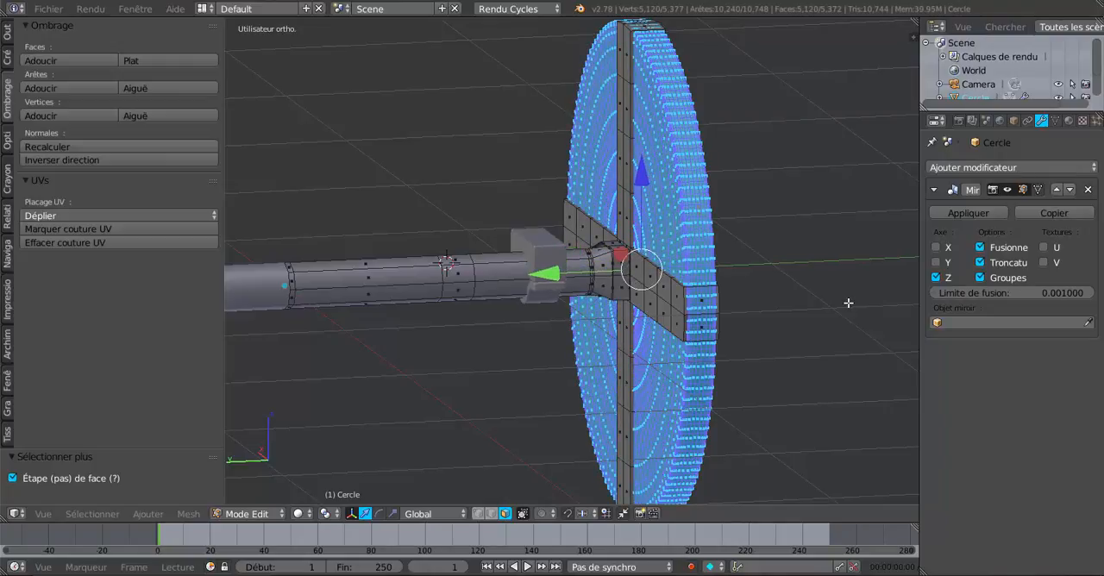
- Scale the selected disc segments slightly wider along Y with the scale manipulator so they sit closer to the cross boards' faces
scroll(849, 303, up, 1)
middle_drag(756, 345, 690, 362)
scroll(726, 346, up, 1)
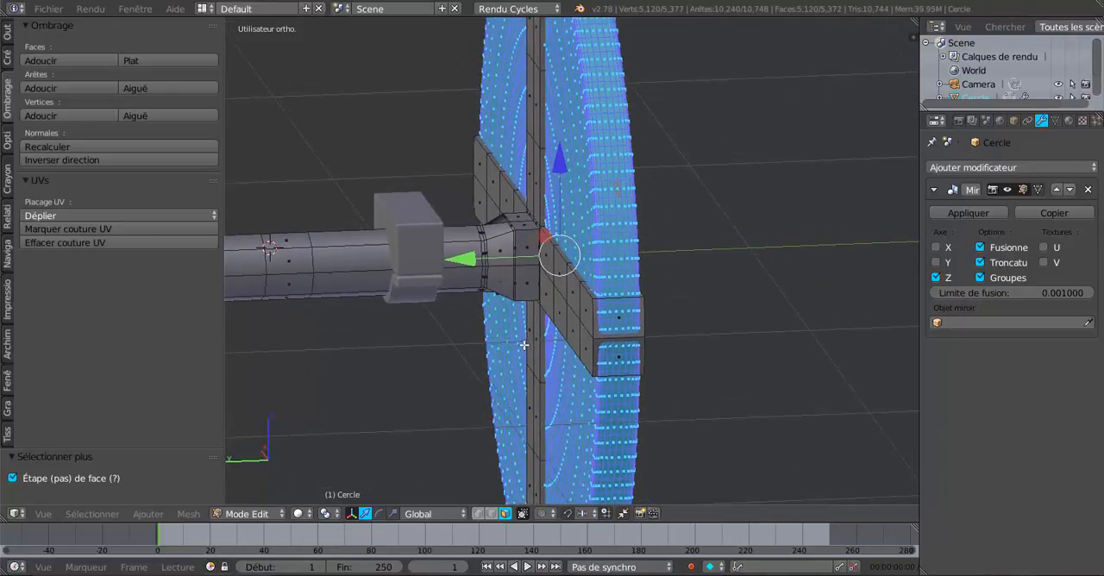
middle_drag(531, 342, 508, 356)
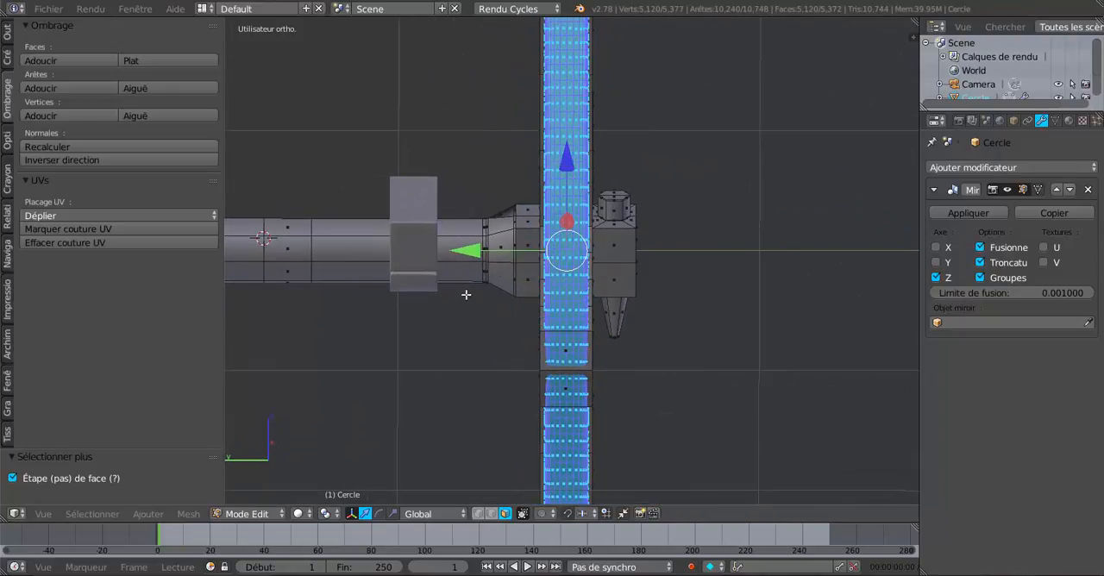
click(392, 513)
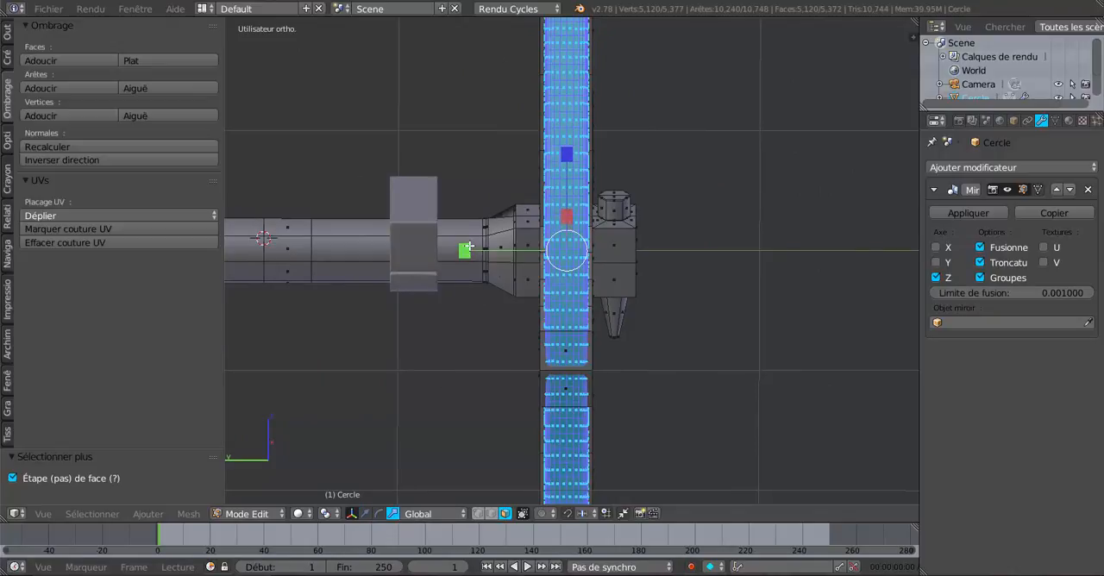
drag(468, 251, 432, 256)
key(Tab)
middle_drag(433, 257, 599, 338)
scroll(543, 315, up, 2)
scroll(647, 336, up, 2)
key(Tab)
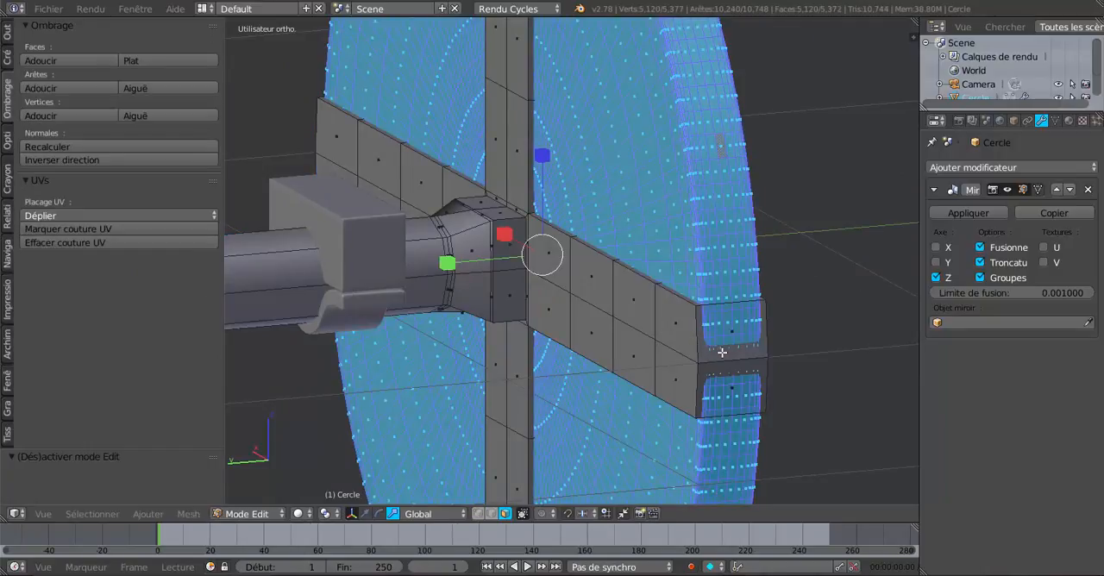
key(Tab)
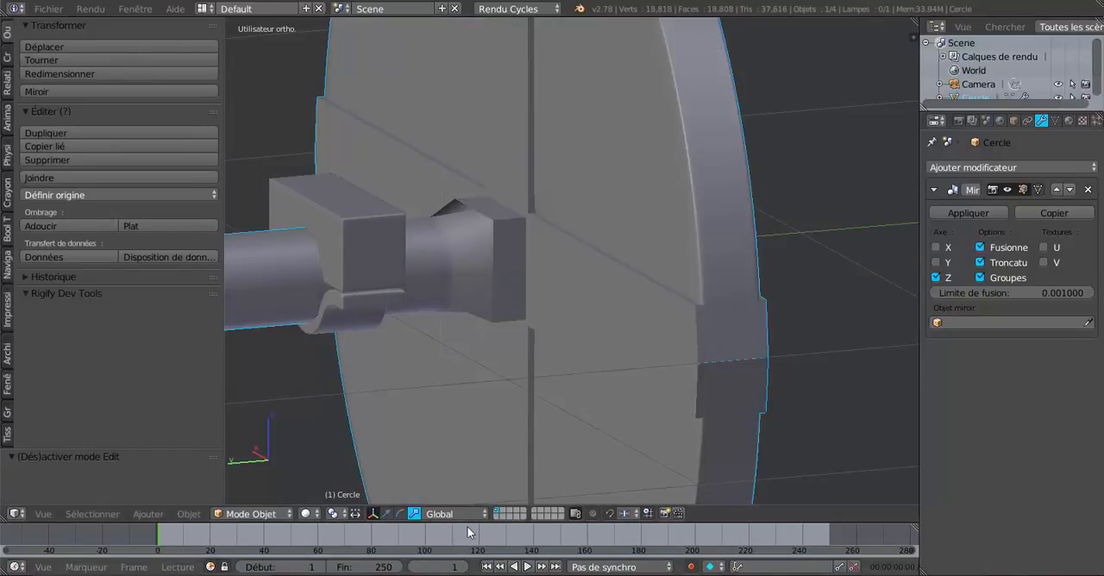
- Select the middle edge on one end of the horizontal cross board and move it 0.004 along X
click(387, 514)
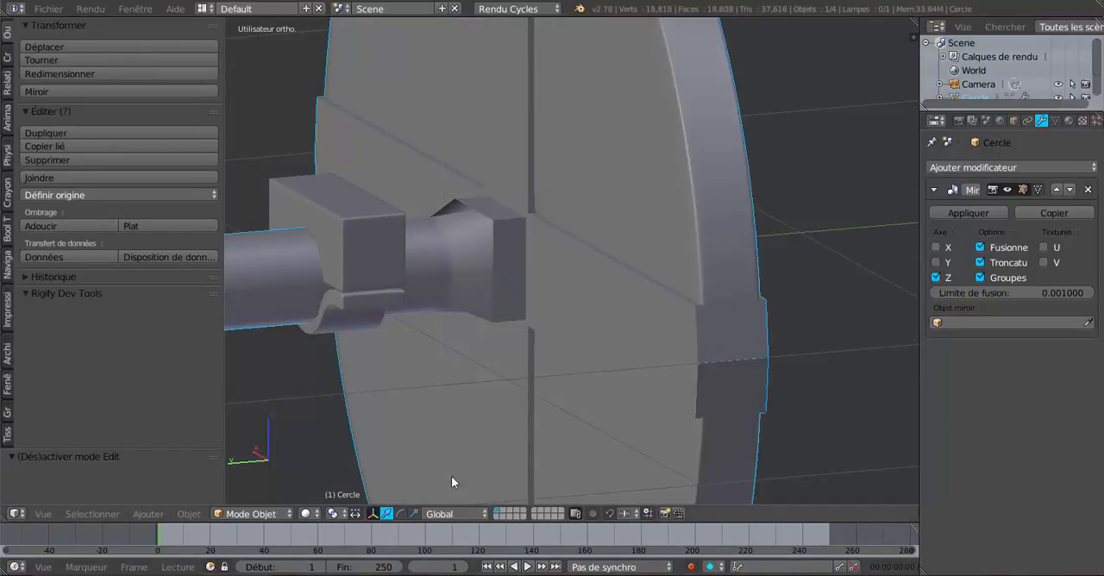
key(Tab)
right_click(726, 368)
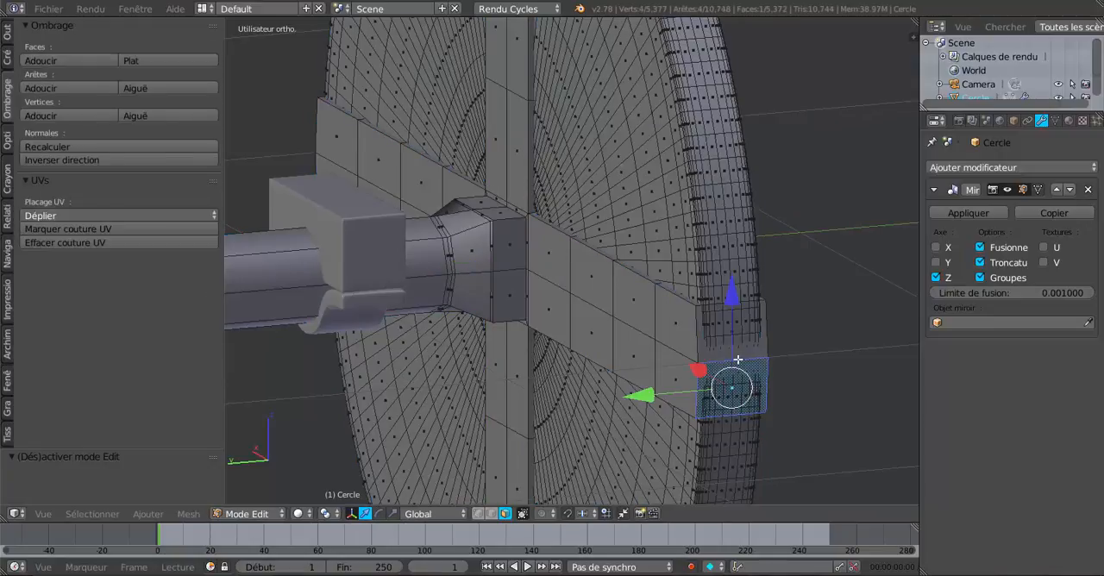
click(491, 514)
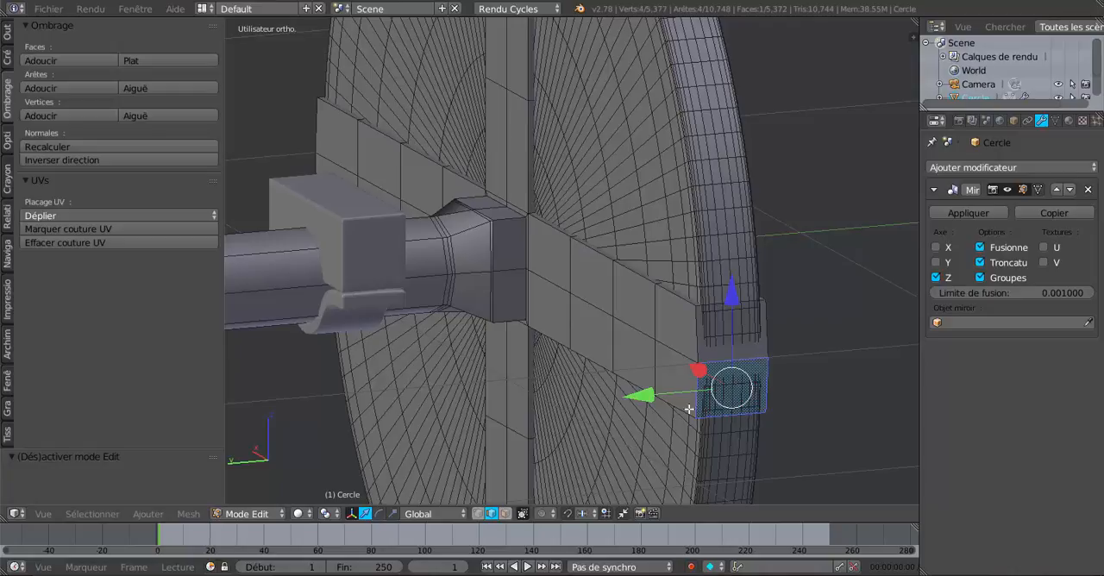
key(Tab)
key(Tab)
right_click(721, 362)
middle_drag(654, 420, 635, 394)
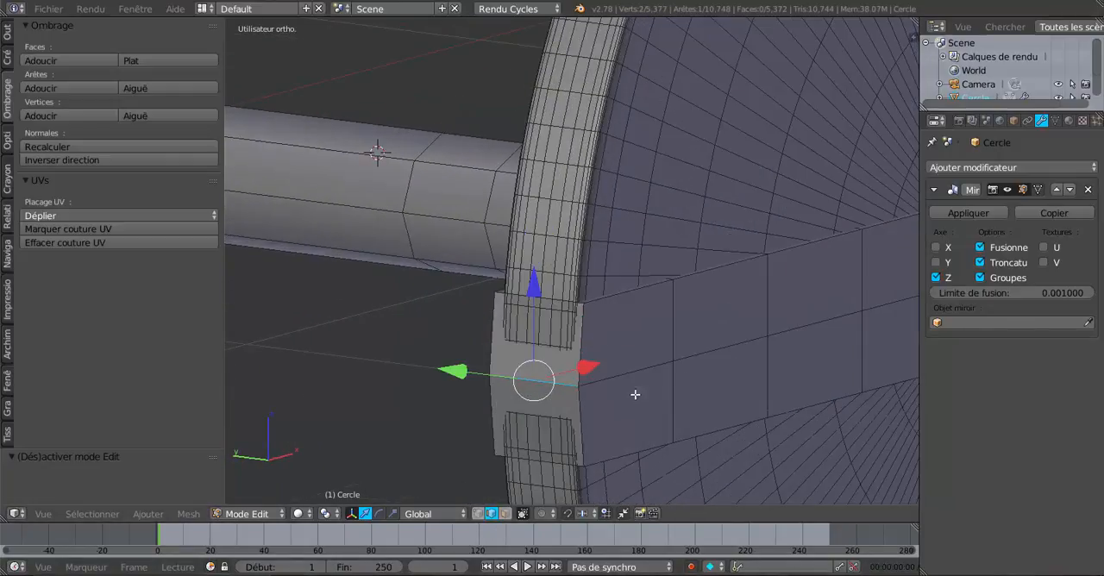
drag(587, 369, 591, 367)
middle_drag(580, 414, 483, 380)
scroll(588, 344, up, 5)
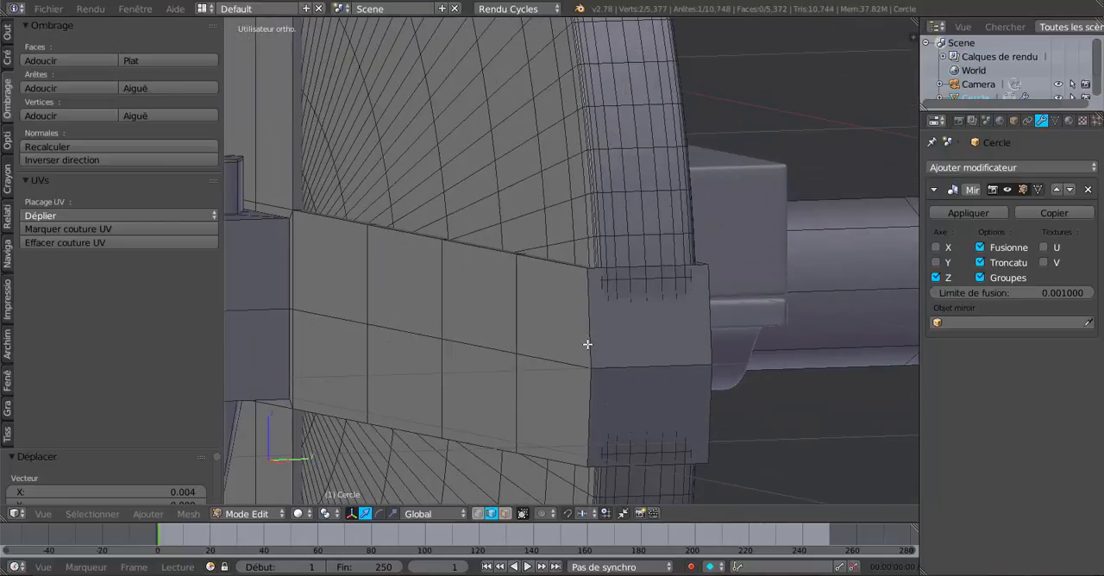
- Select the middle edge on the opposite end of the horizontal cross board and move it -0.005 along X
right_click(645, 366)
middle_drag(701, 399, 734, 372)
drag(759, 366, 751, 370)
- Move the middle edge at the lower end of the vertical cross board along Z to fit the rim
scroll(752, 370, down, 5)
middle_drag(654, 389, 690, 325)
scroll(566, 320, up, 2)
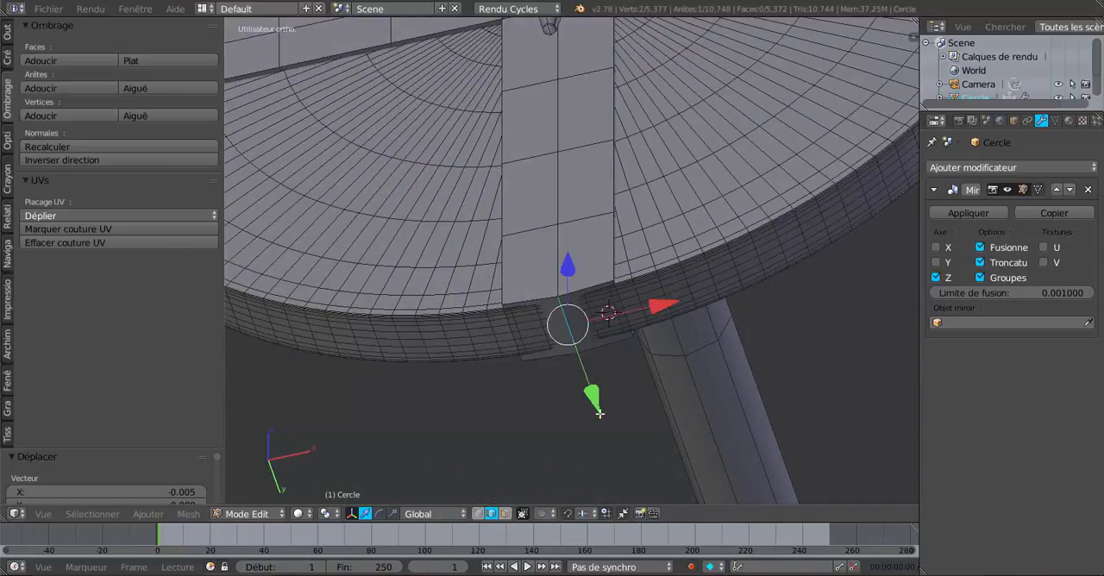
middle_drag(600, 414, 606, 406)
drag(577, 286, 576, 289)
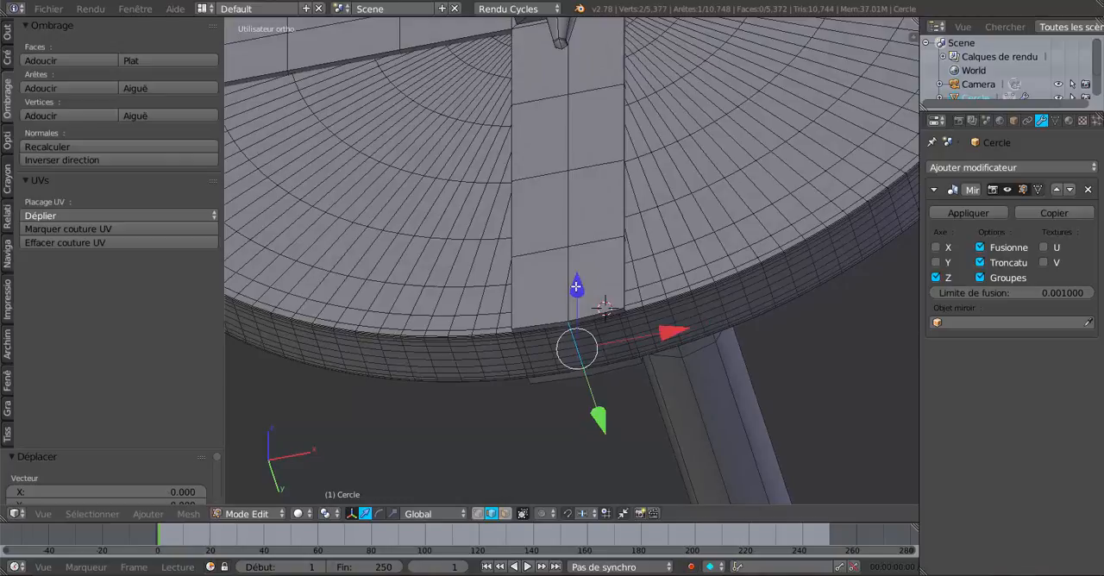
- Select the middle edge at the upper end of the vertical cross board and lower it slightly along Z
scroll(616, 193, down, 5)
middle_drag(616, 192, 639, 372)
scroll(668, 263, up, 3)
right_click(641, 102)
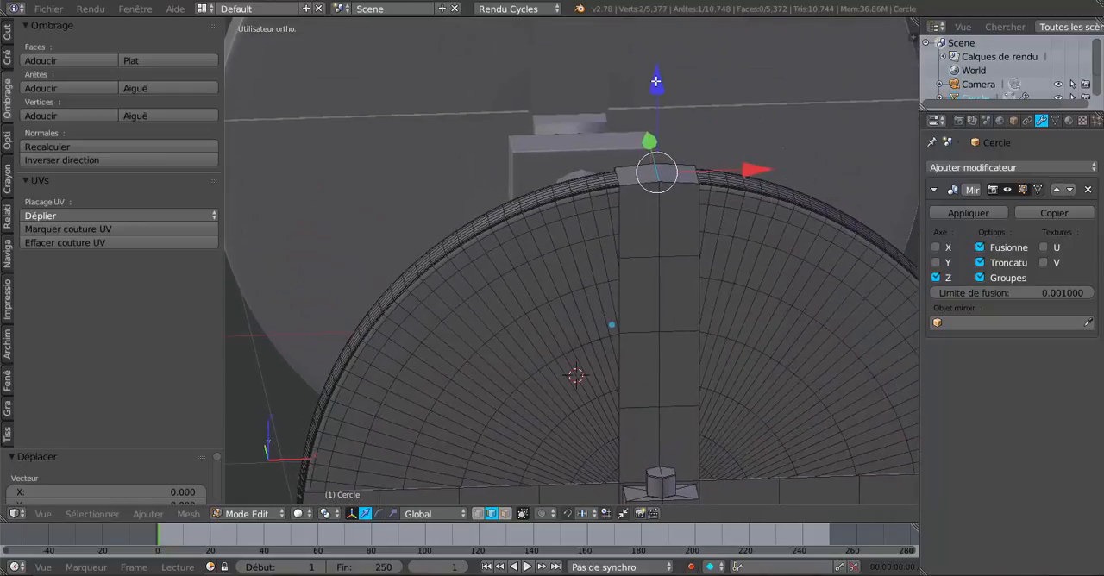
drag(656, 81, 657, 84)
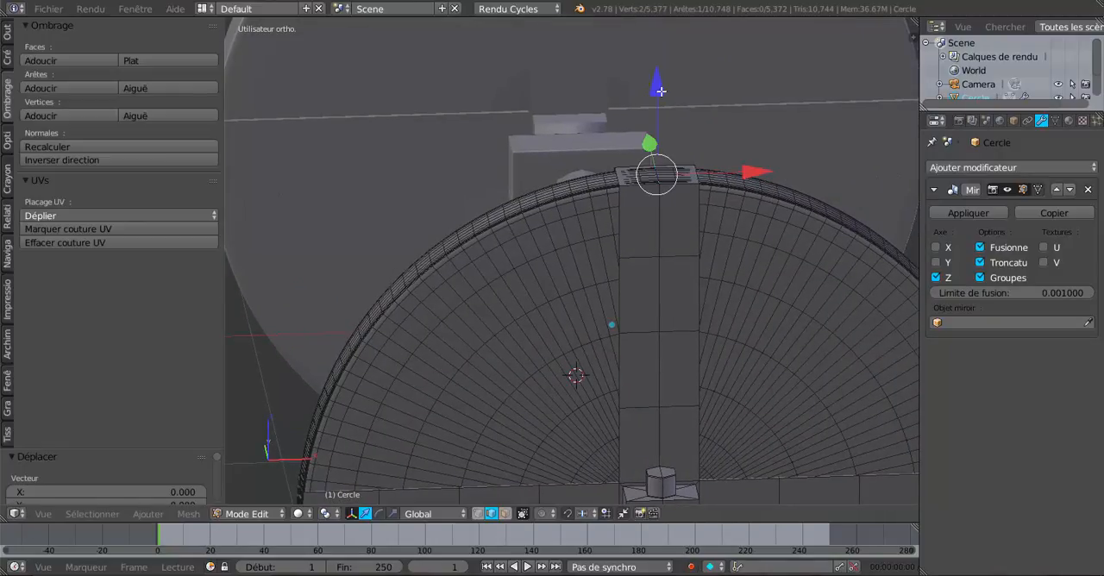
- Select the two side edges at the vertical board's upper end, lower them slightly along Z, and check the fit
right_click(685, 178)
shift+right_click(622, 178)
drag(659, 90, 657, 91)
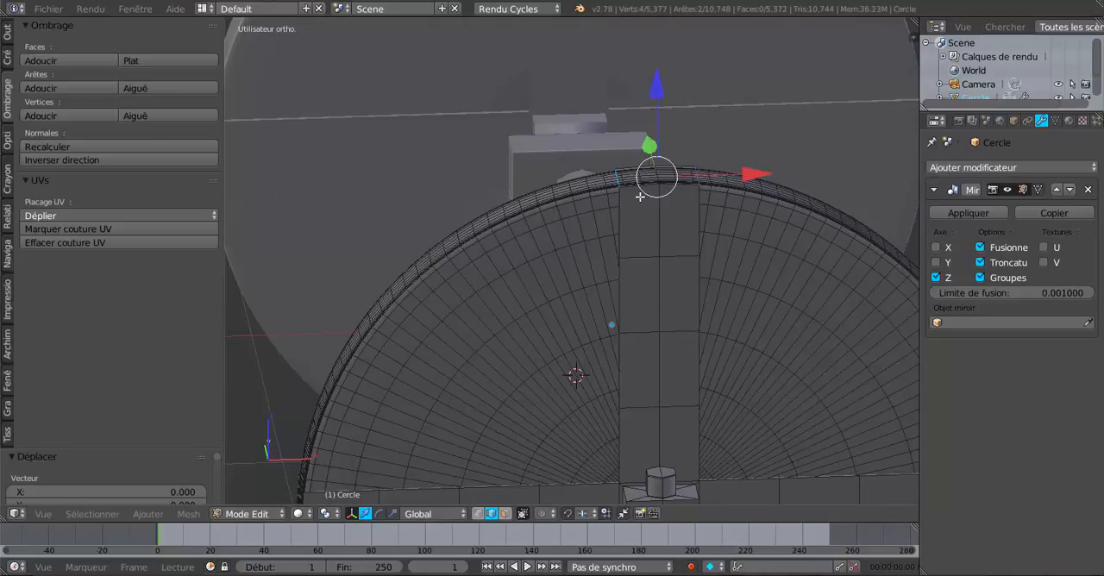
key(Tab)
middle_drag(649, 248, 611, 219)
scroll(649, 264, up, 3)
key(Tab)
scroll(652, 256, up, 2)
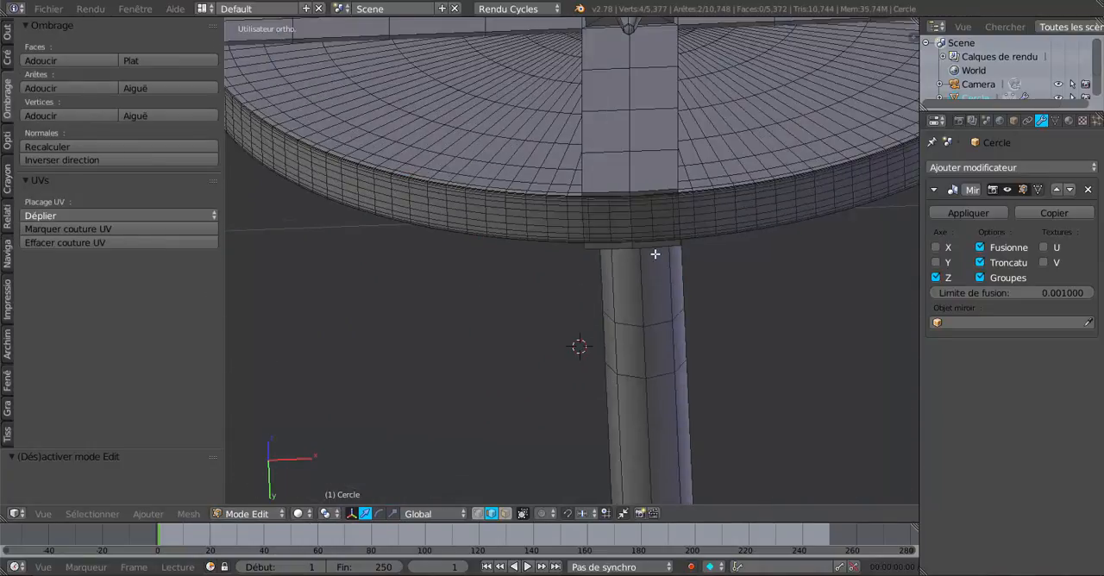
- Check the vertical cross board's fit at the rim, return to Object Mode and view the whole wheel-and-axle assembly
middle_drag(654, 248, 589, 250)
scroll(500, 329, up, 1)
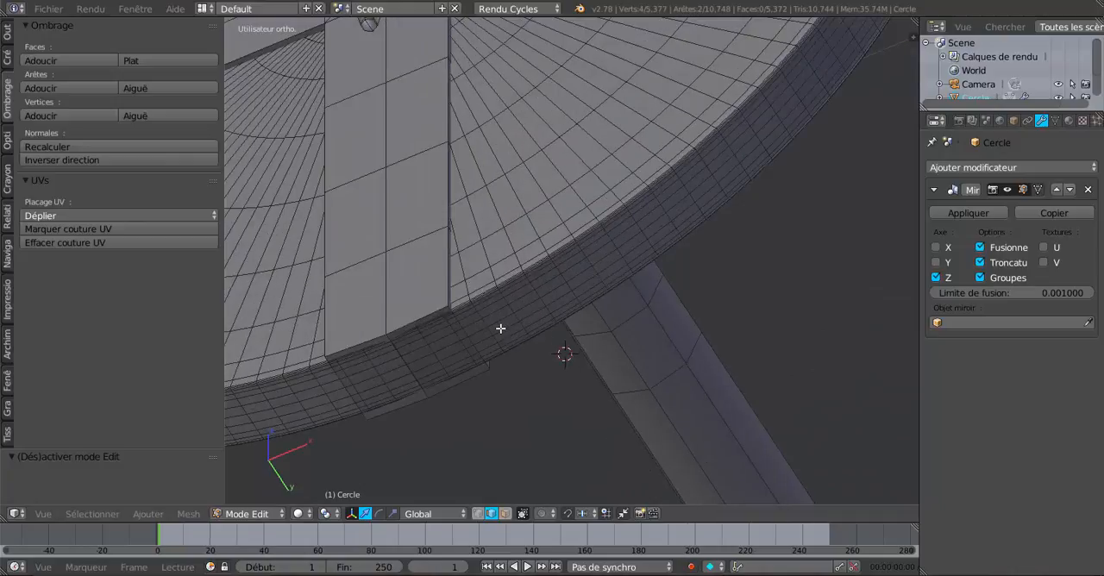
scroll(501, 328, down, 7)
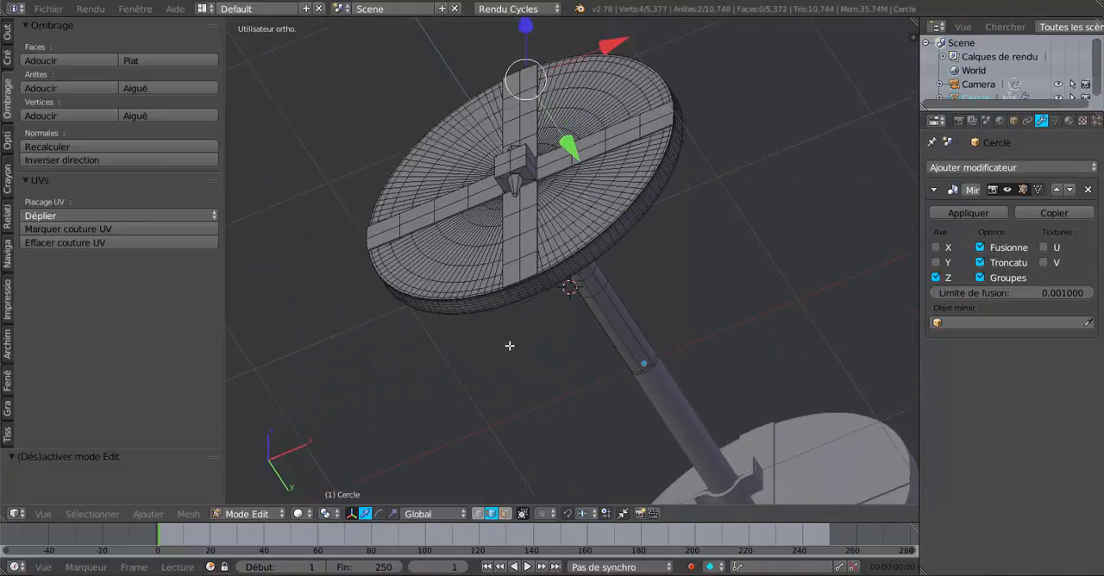
key(Tab)
scroll(548, 316, down, 5)
middle_drag(638, 346, 638, 425)
scroll(702, 416, up, 4)
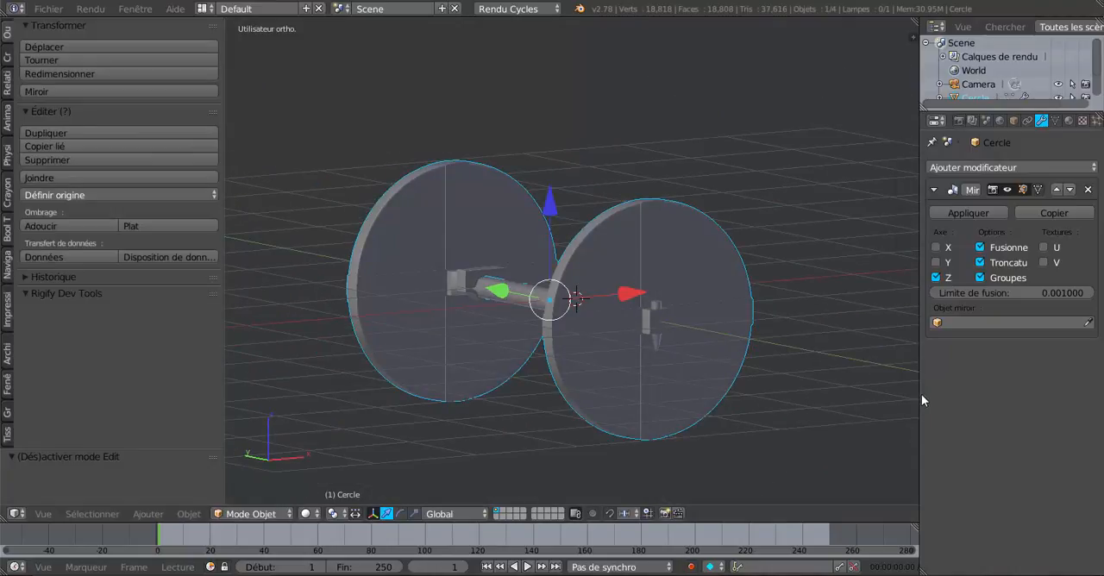
- Widen the 3D viewport at the expense of the properties area and inspect both wheels and the axle from different angles
drag(933, 394, 968, 394)
middle_drag(912, 394, 812, 401)
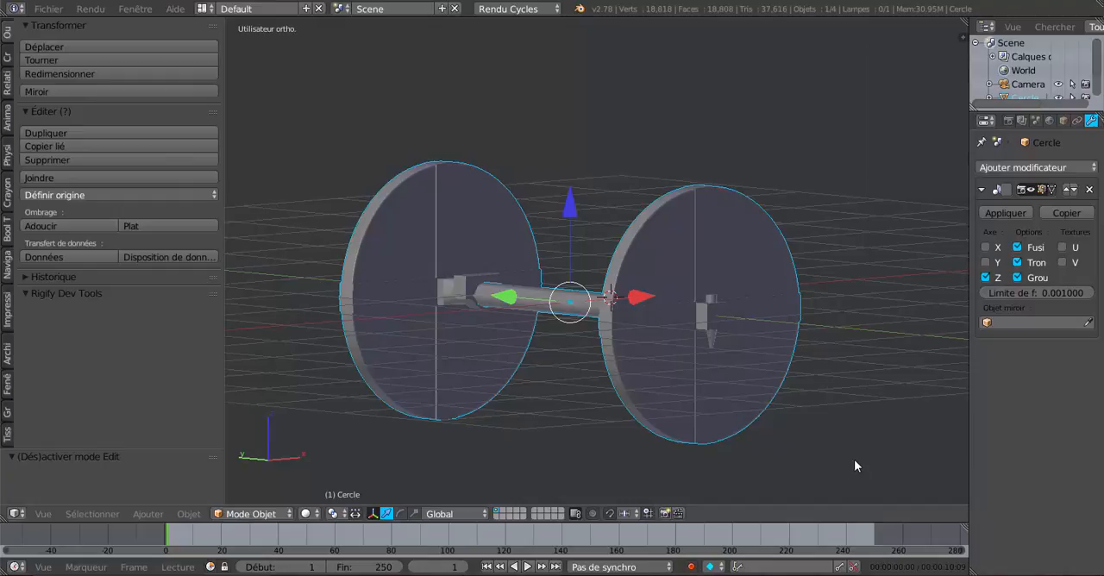
mouse_move(856, 460)
middle_down()
mouse_move(631, 461)
mouse_move(841, 472)
middle_up()
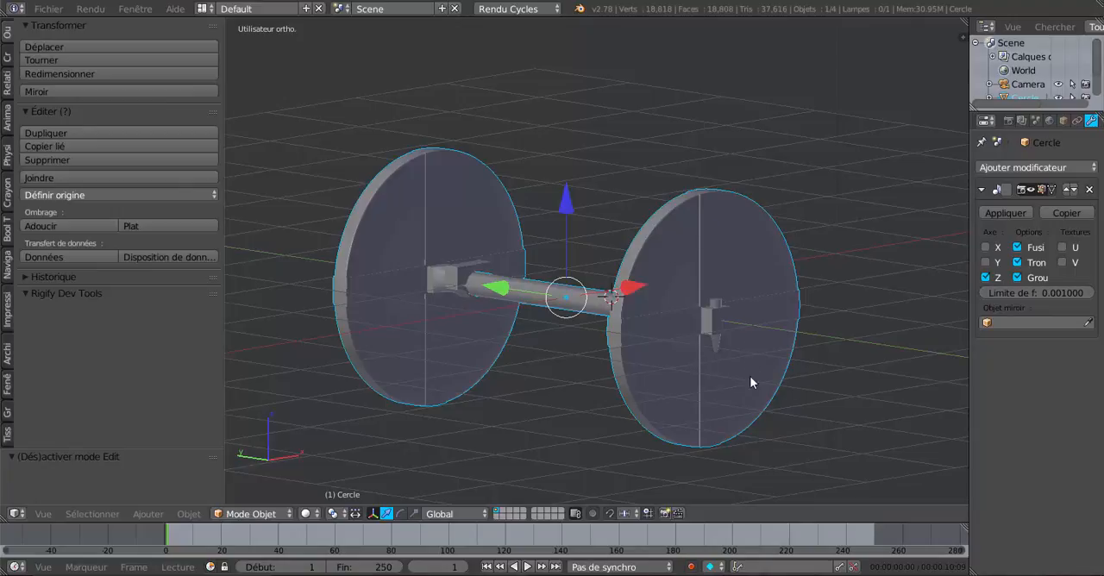
middle_drag(750, 382, 724, 385)
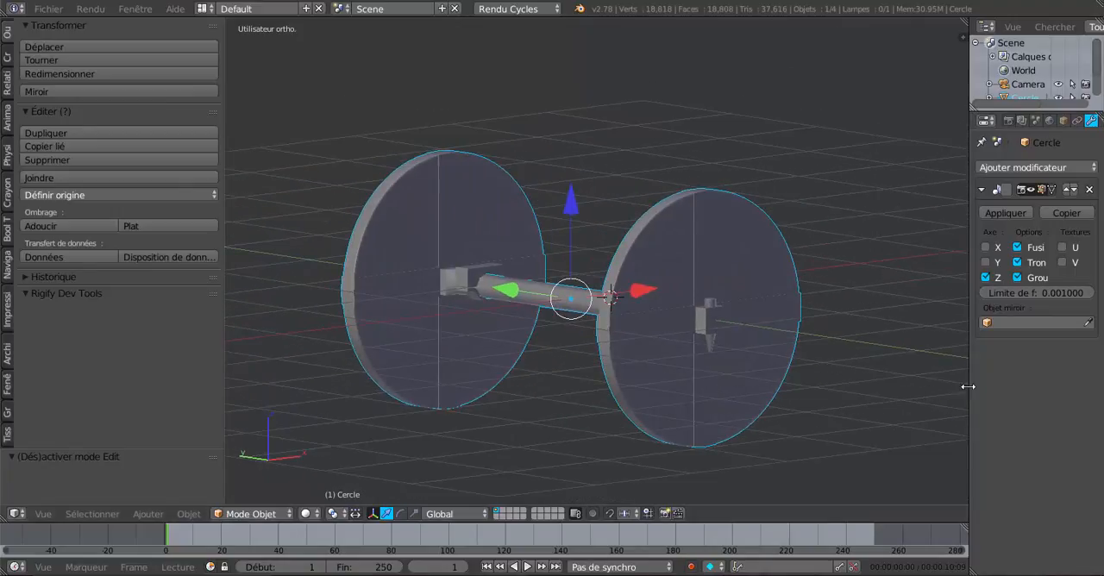
drag(968, 387, 1046, 386)
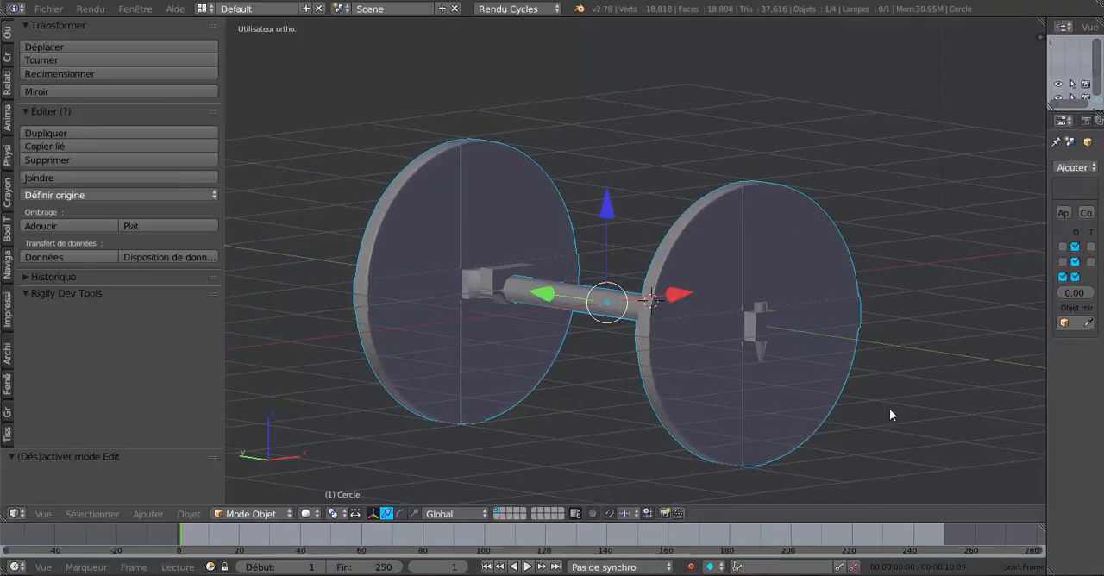
shift+middle_drag(892, 415, 866, 378)
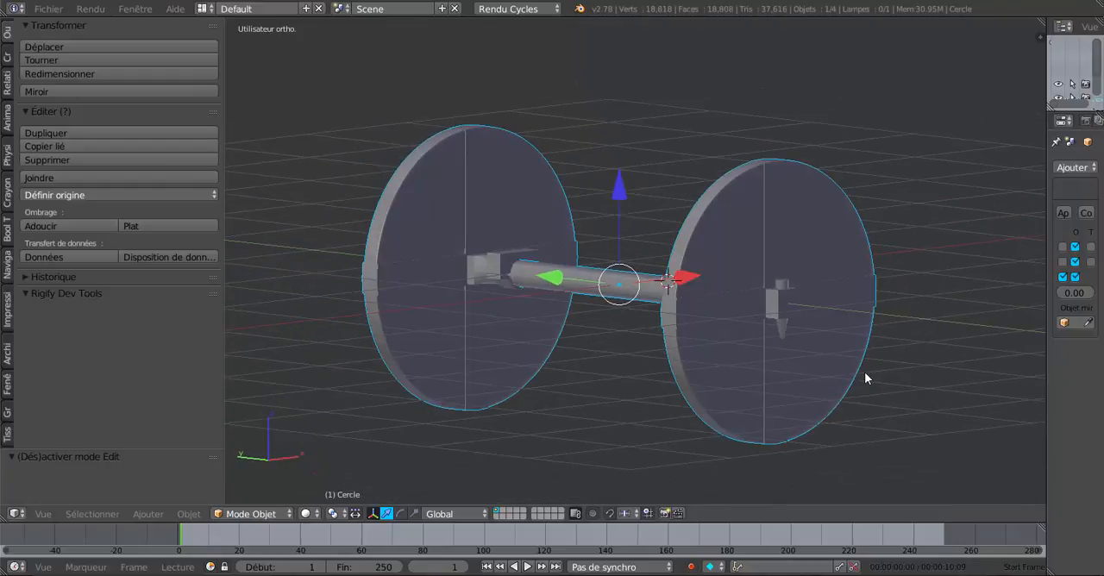